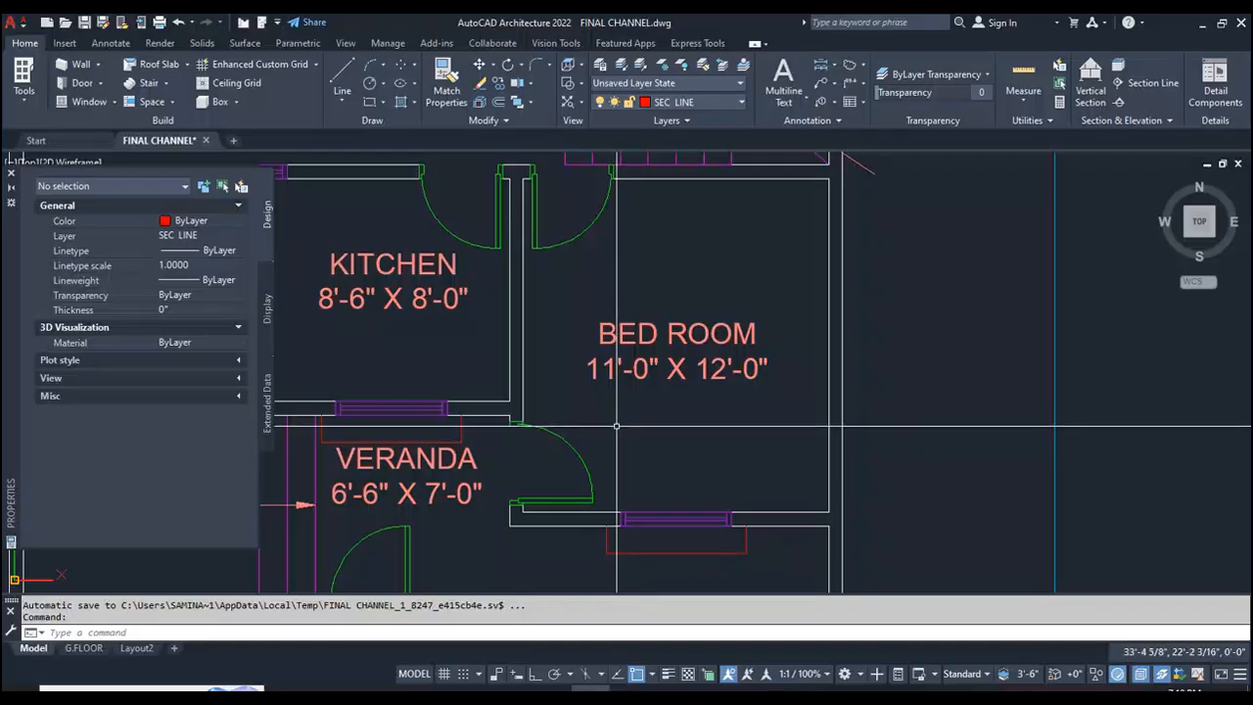
- Create a new layer named Flooring in the layer properties
left_click(600, 69)
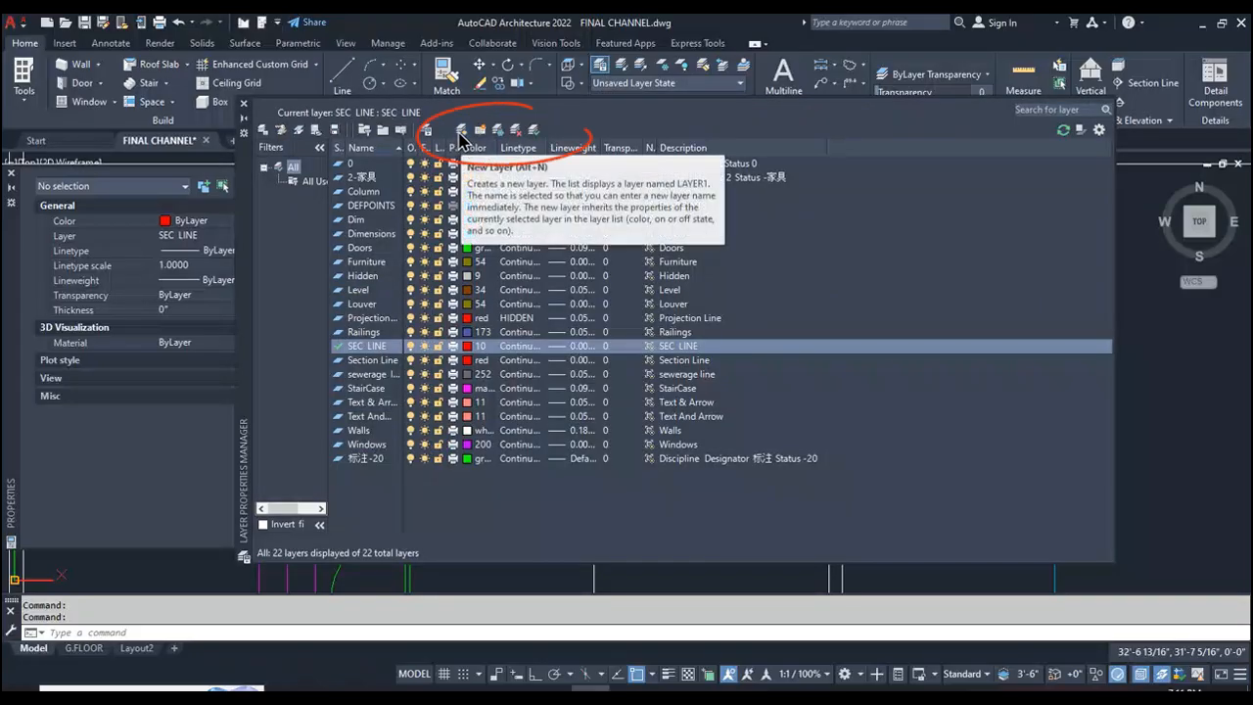
left_click(460, 137)
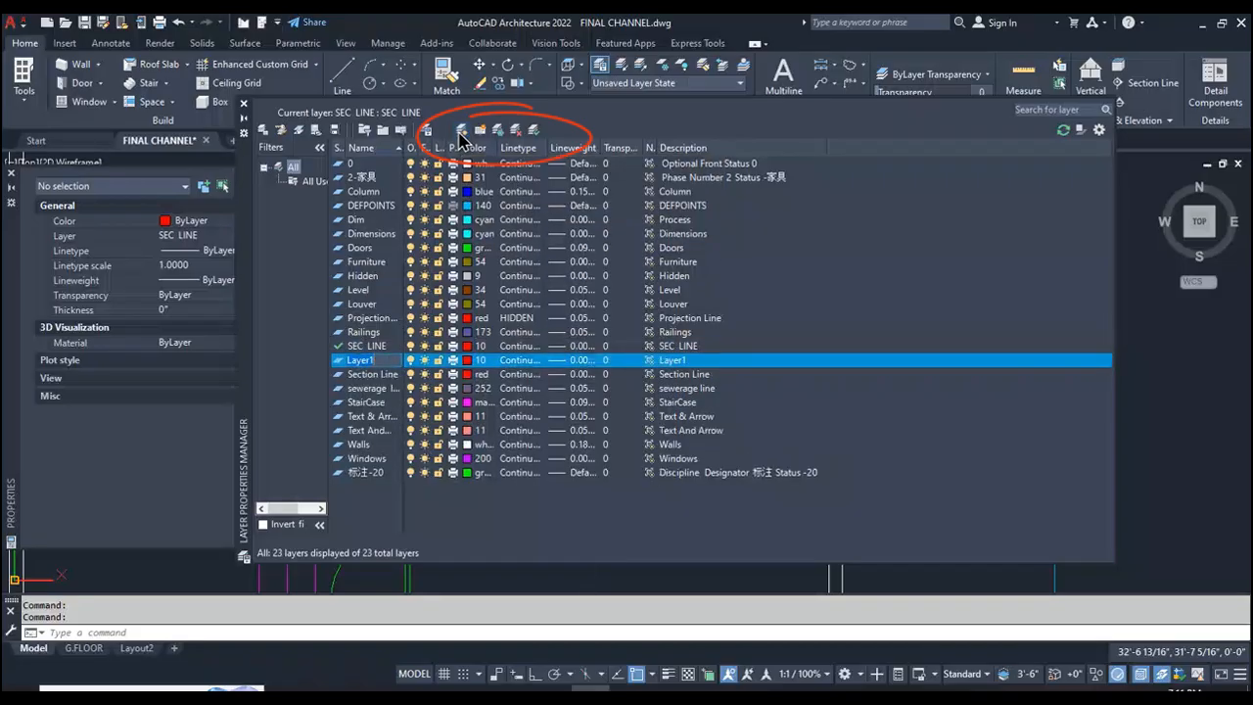
key("BackSpace")
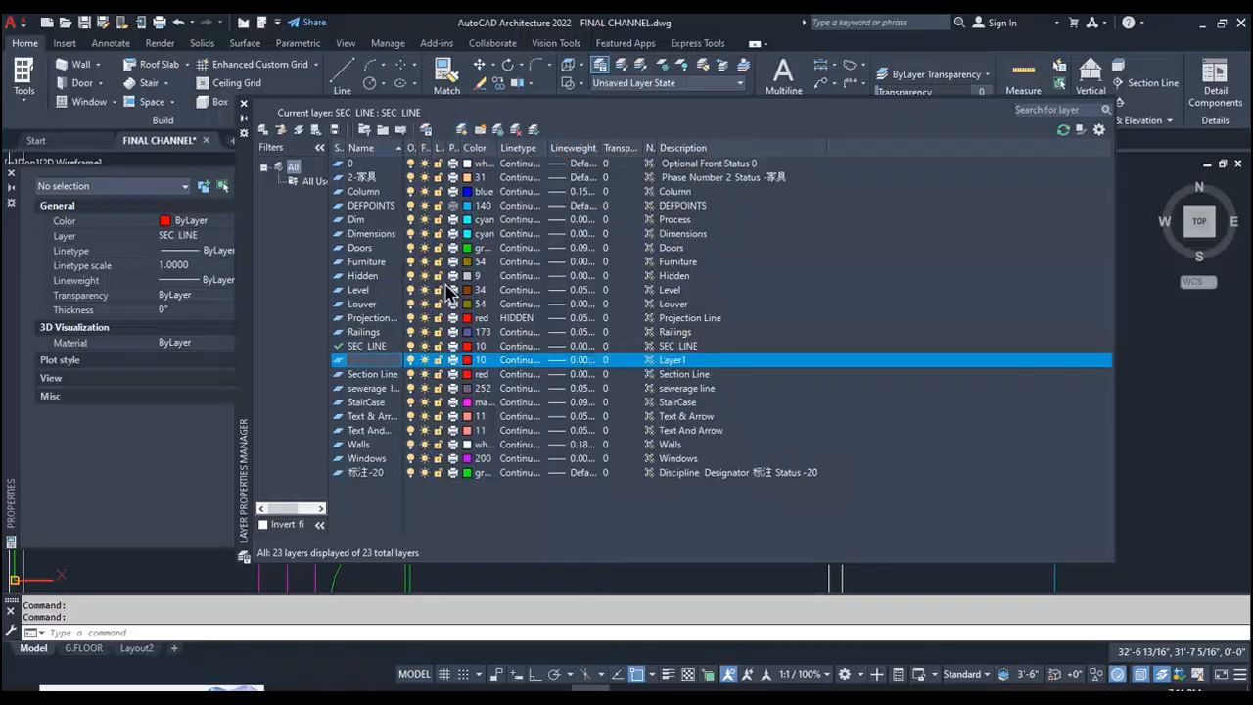
type("Floori")
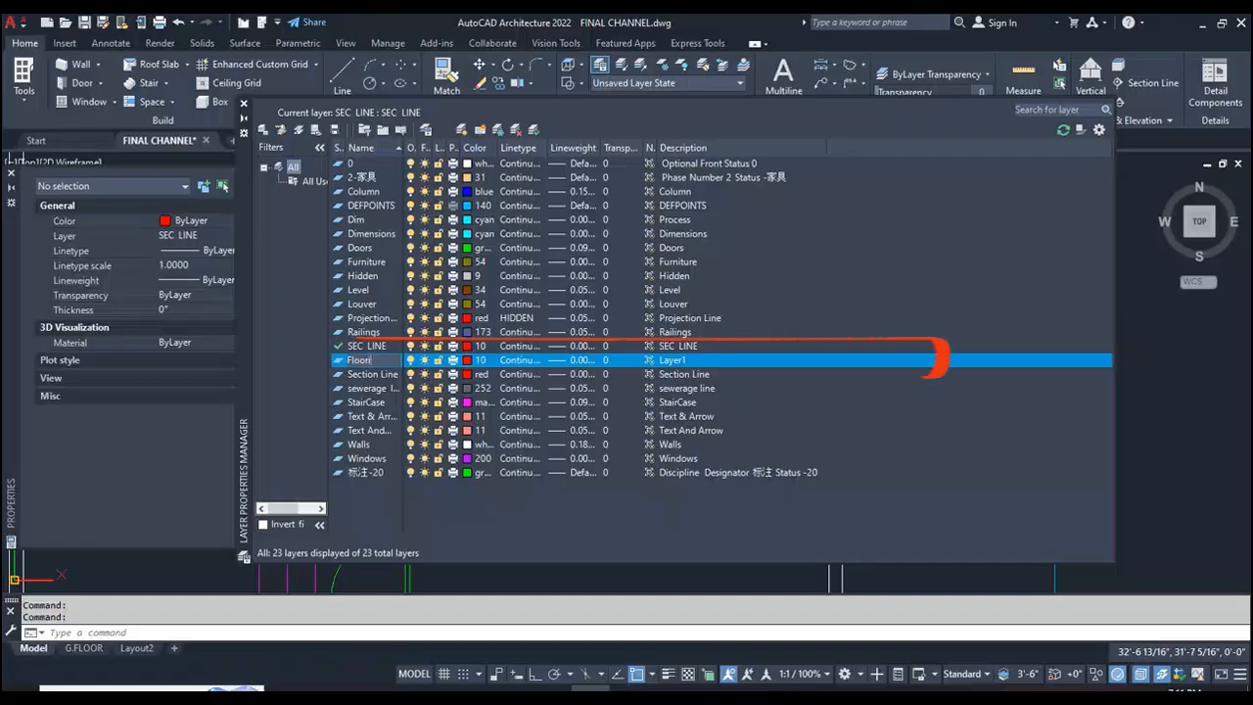
type("ng")
key("Return")
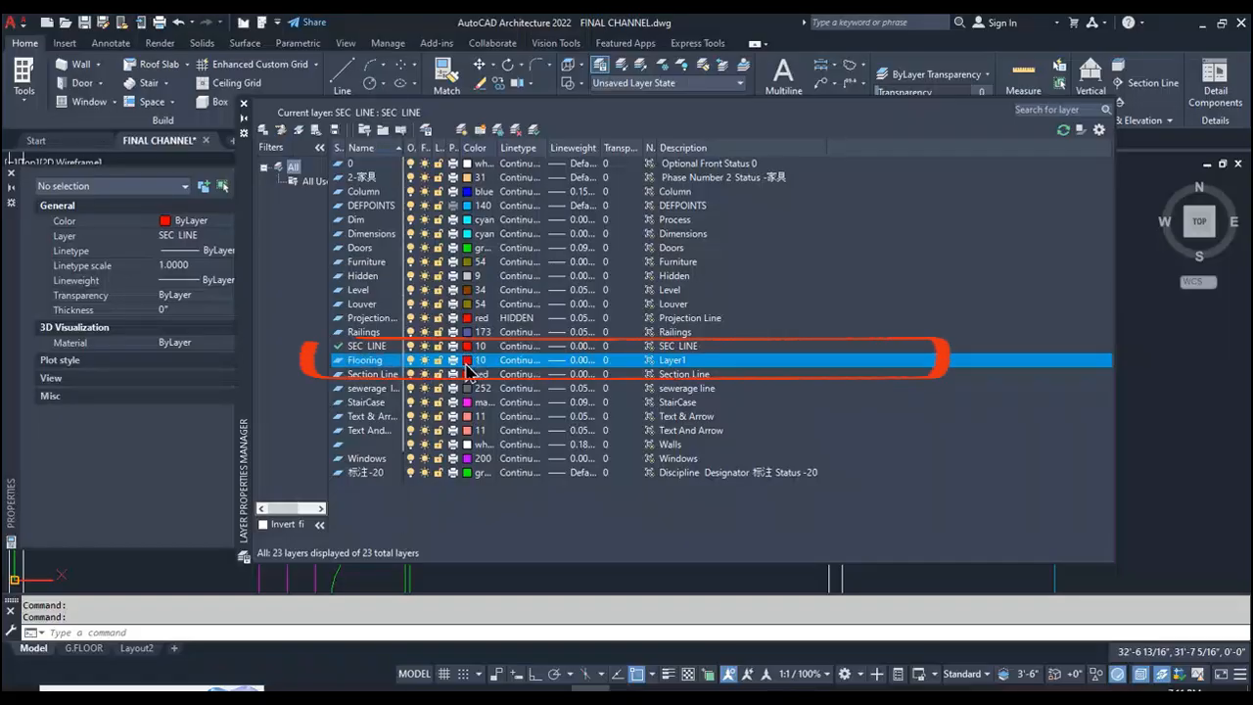
- Set the Flooring layer's colour to 8 and its lineweight to 0.05 mm, and close the layer properties
left_click(468, 360)
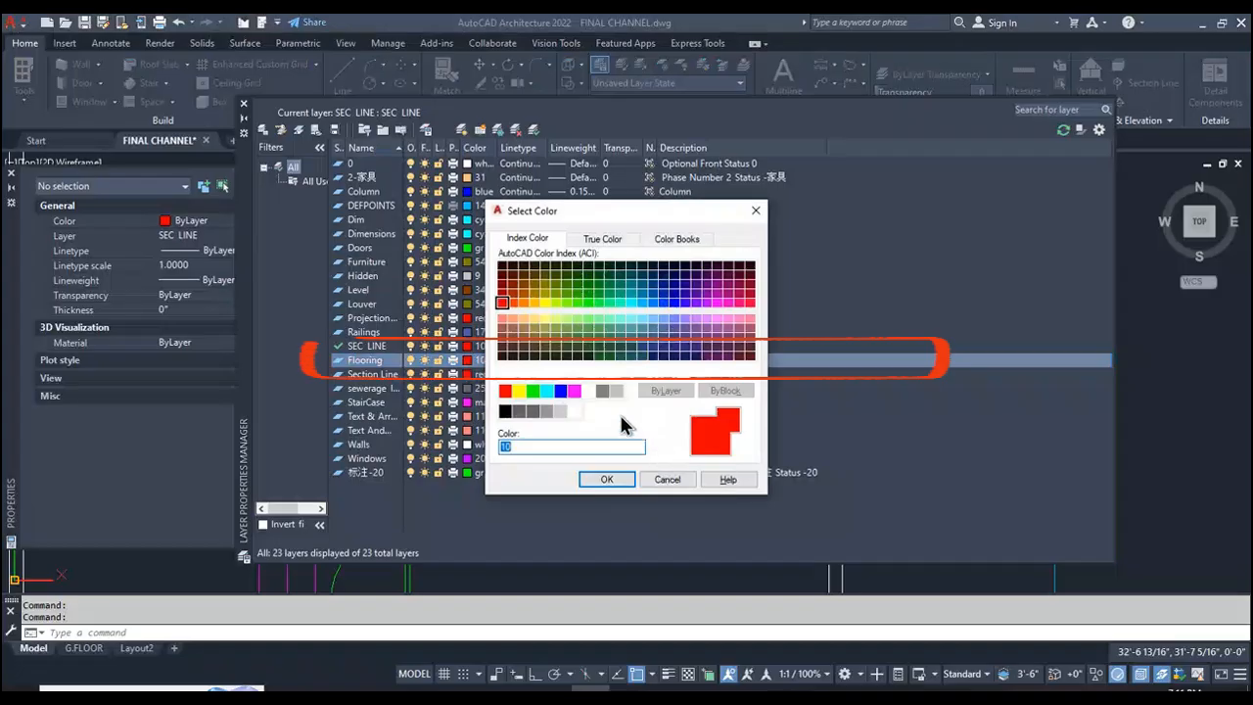
left_click(603, 392)
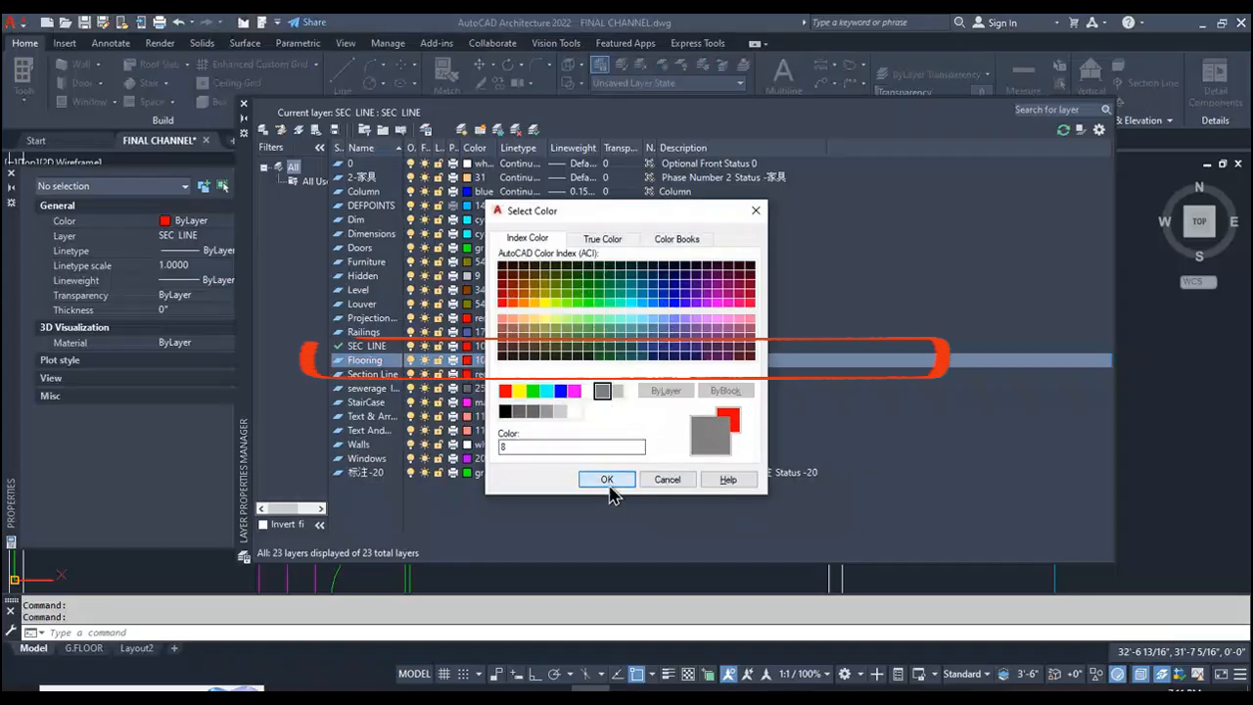
left_click(606, 478)
left_click(586, 367)
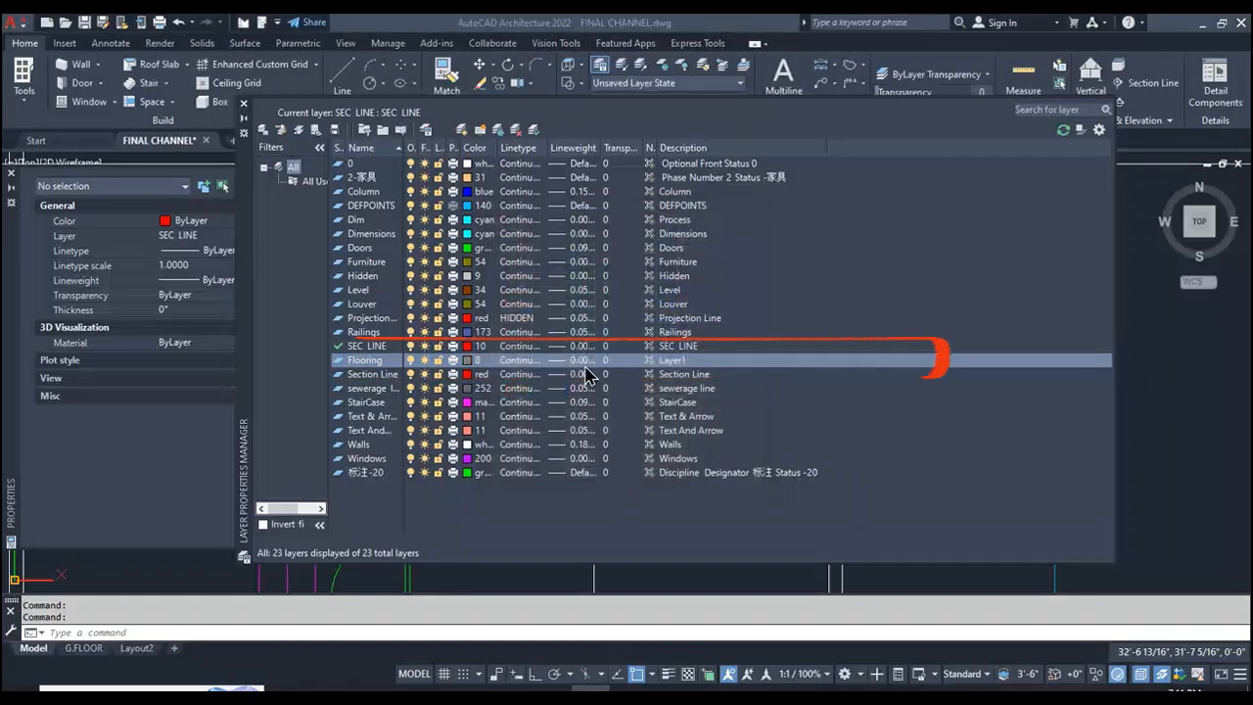
left_click(604, 290)
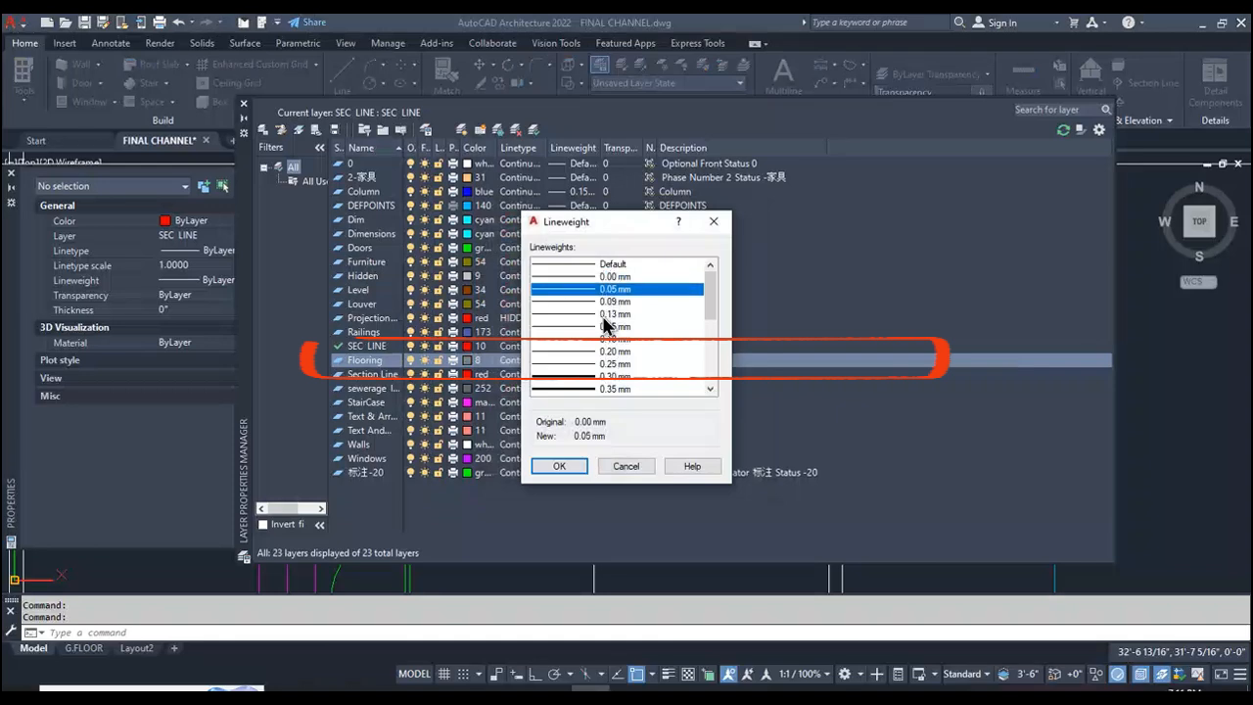
left_click(582, 462)
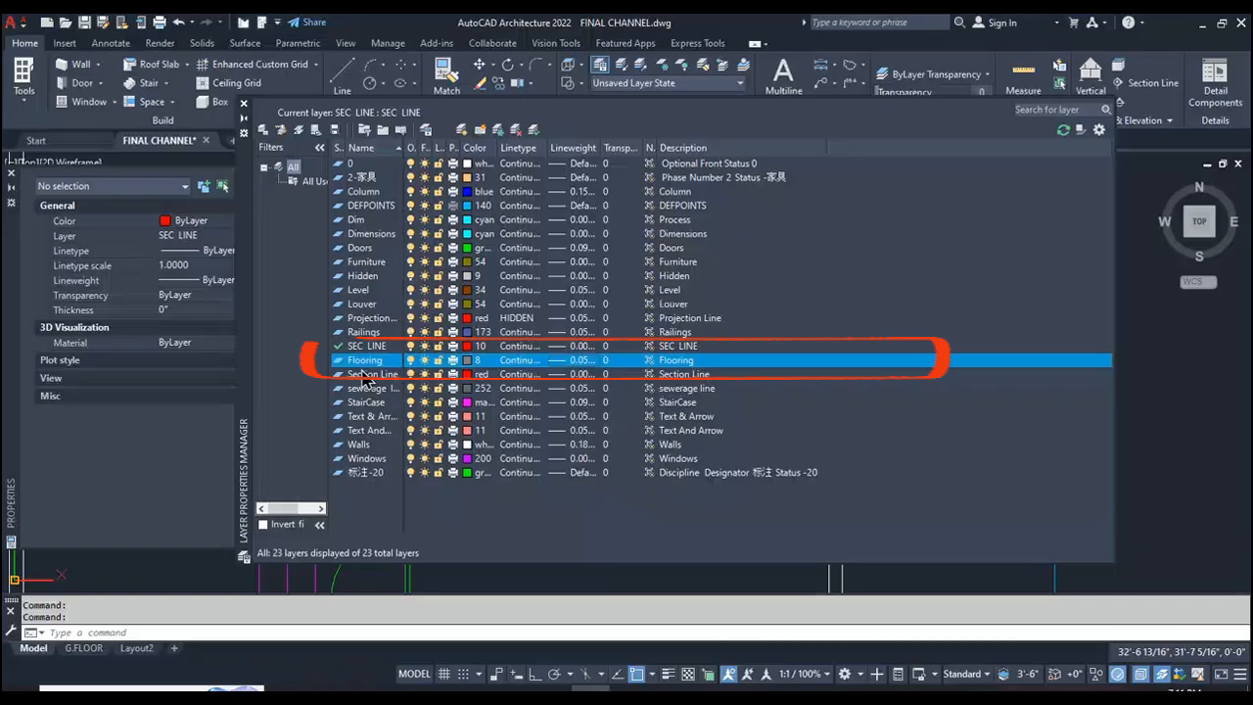
left_click(244, 105)
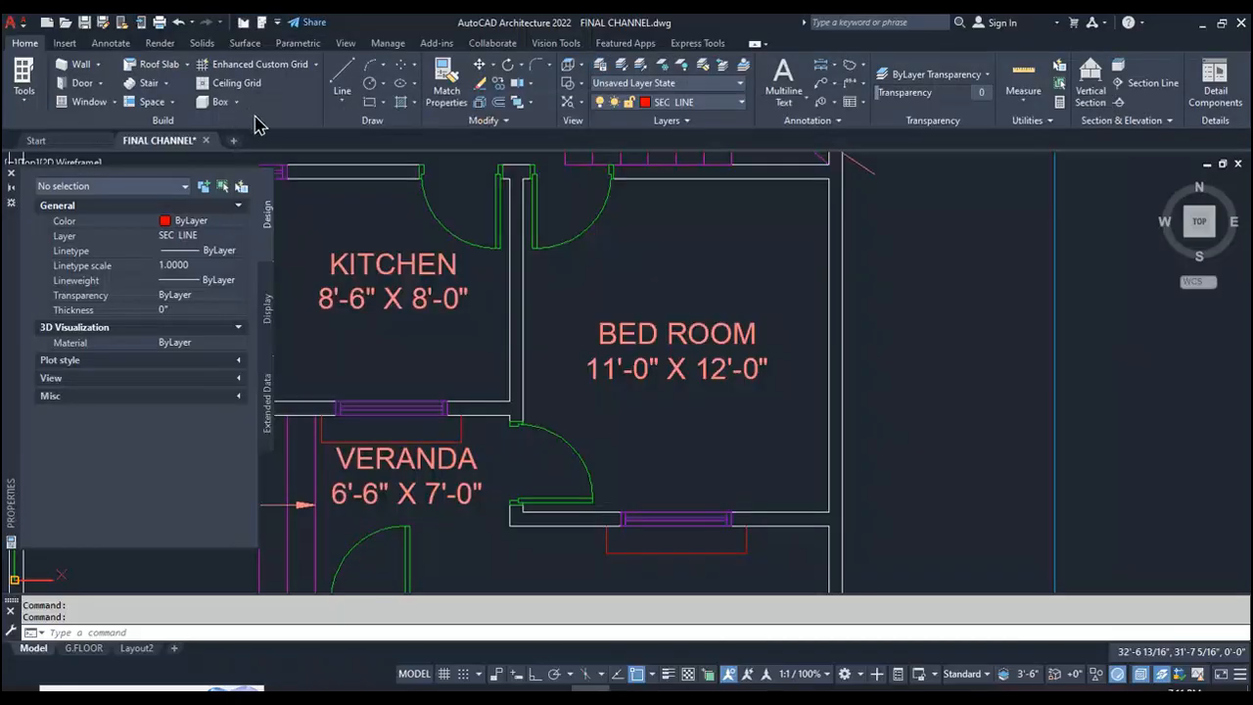
- Draw a rectangle along the inner wall faces of the 11'-0" X 12'-0" bedroom, from corner to opposite corner
type("re")
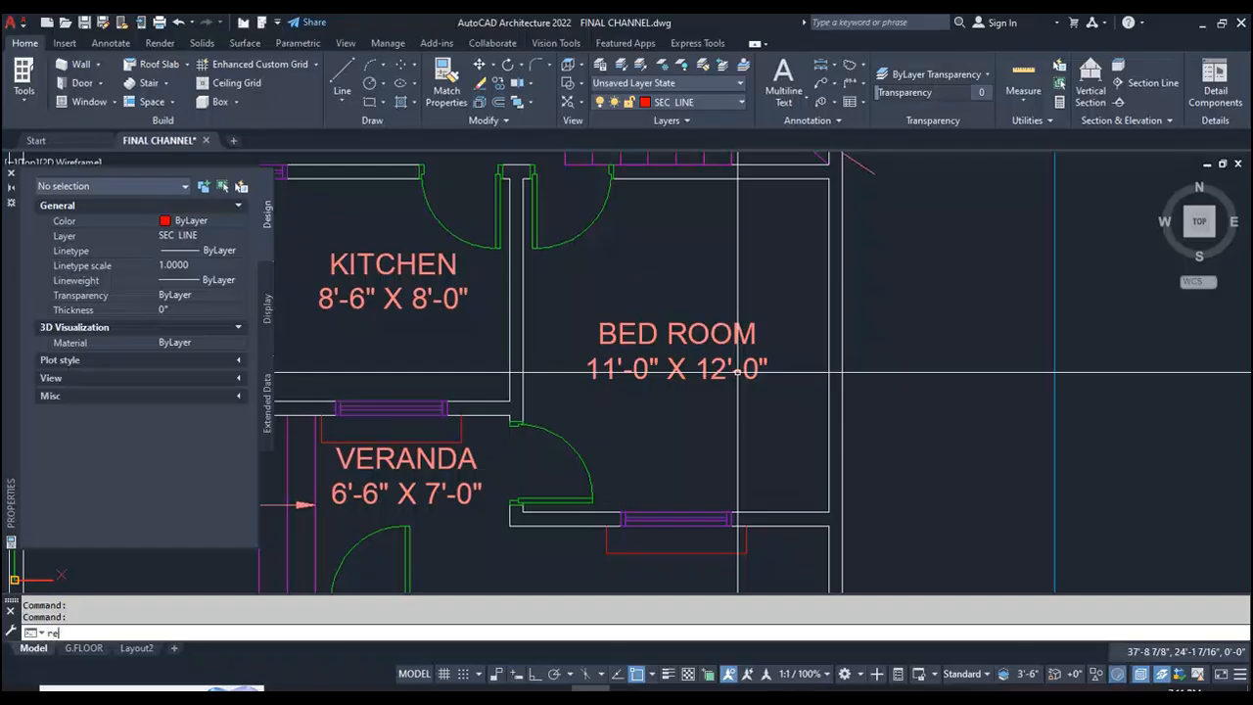
type("c")
key("Return")
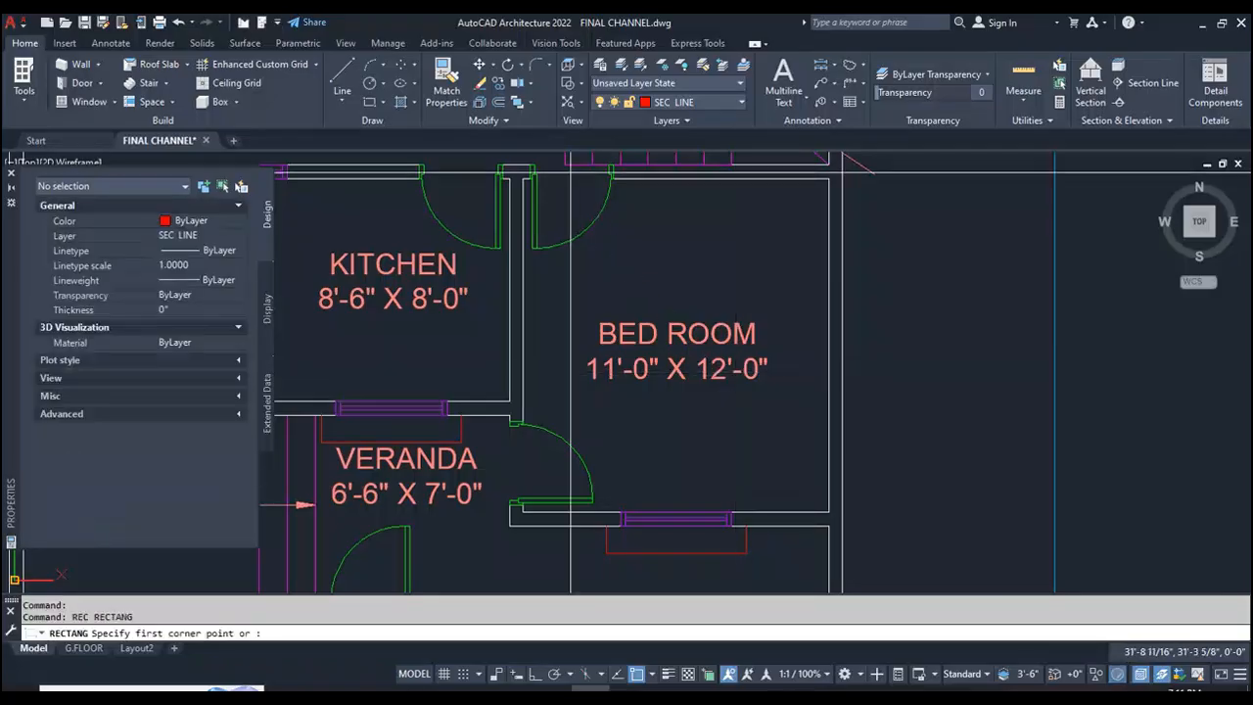
left_click(524, 179)
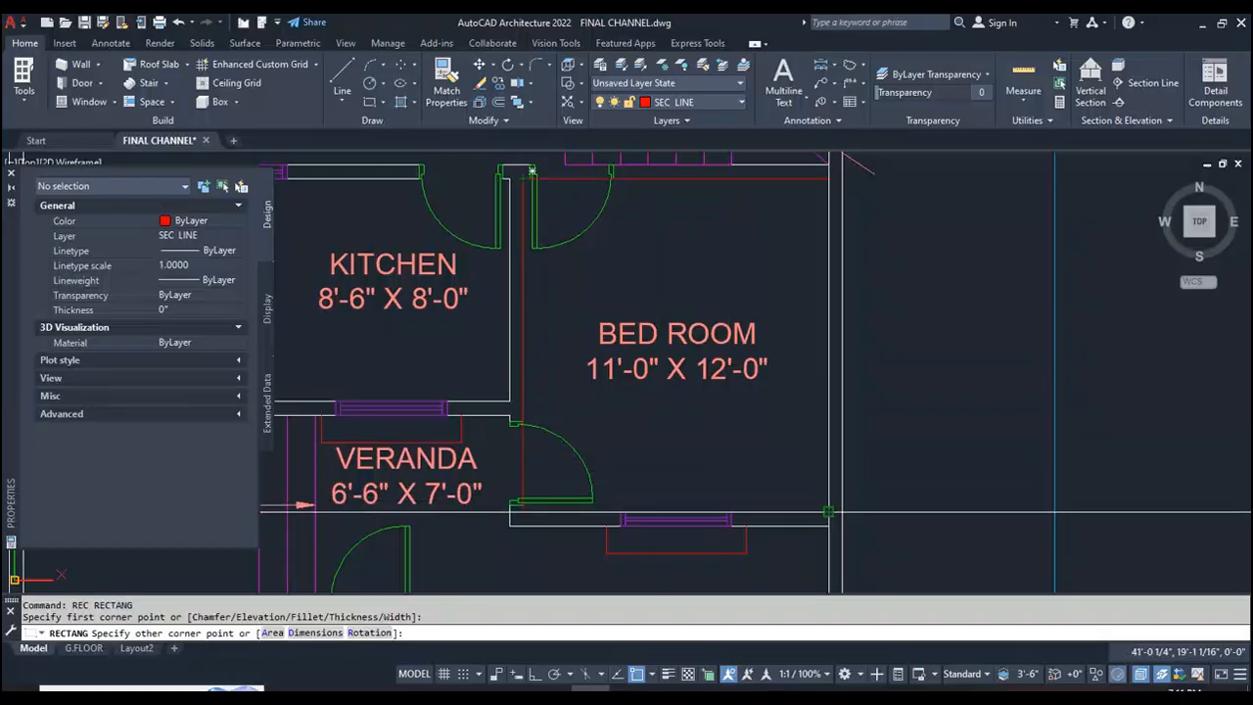
left_click(828, 511)
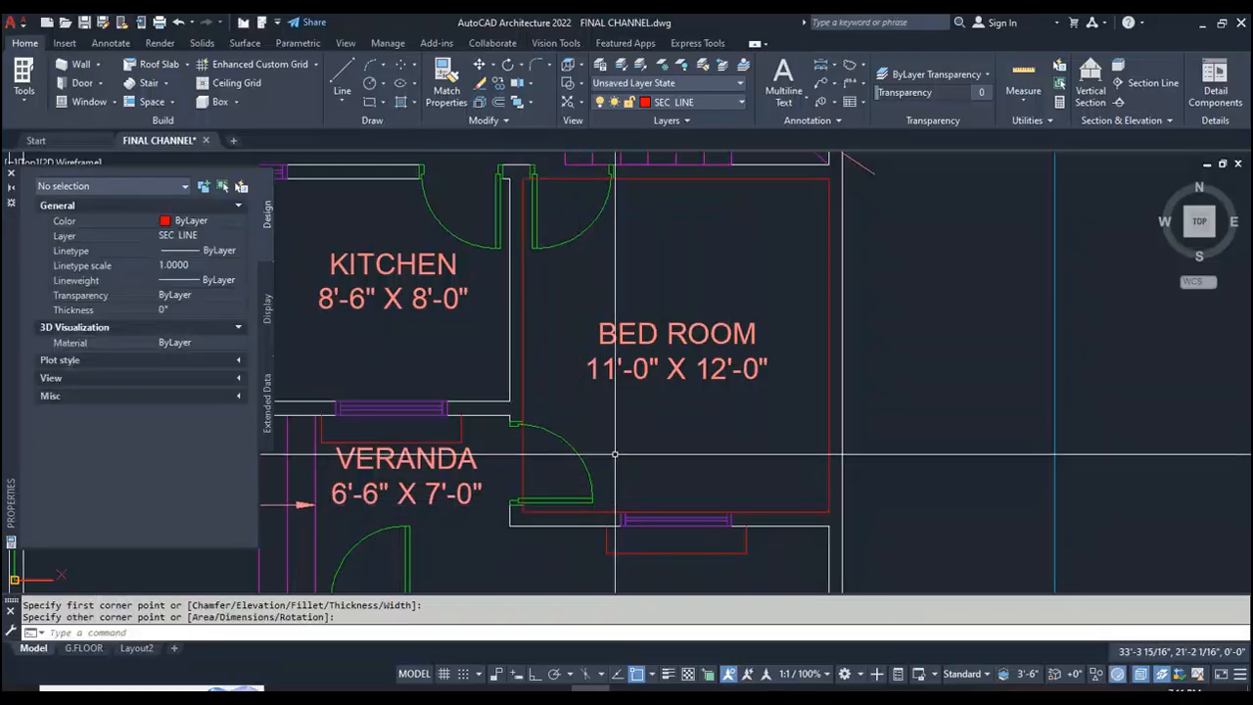
- Draw a line across the bedroom's door opening along the veranda-side wall face
type("l")
key("Return")
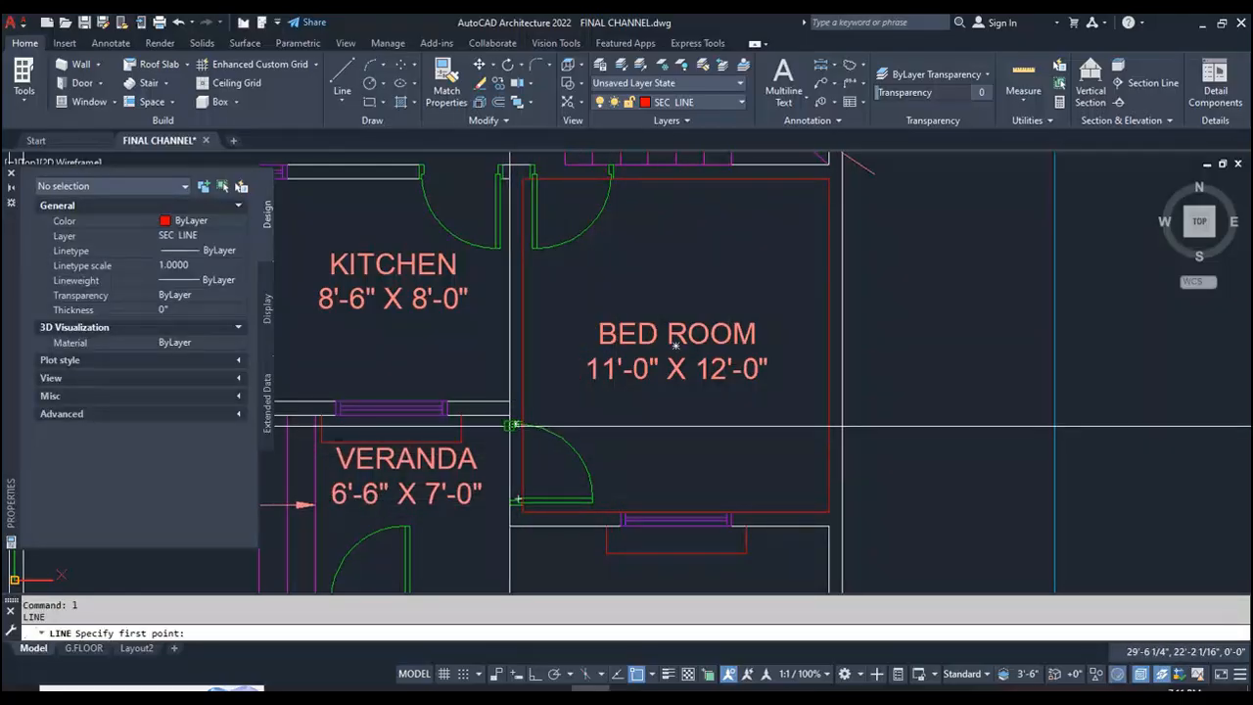
left_click(515, 502)
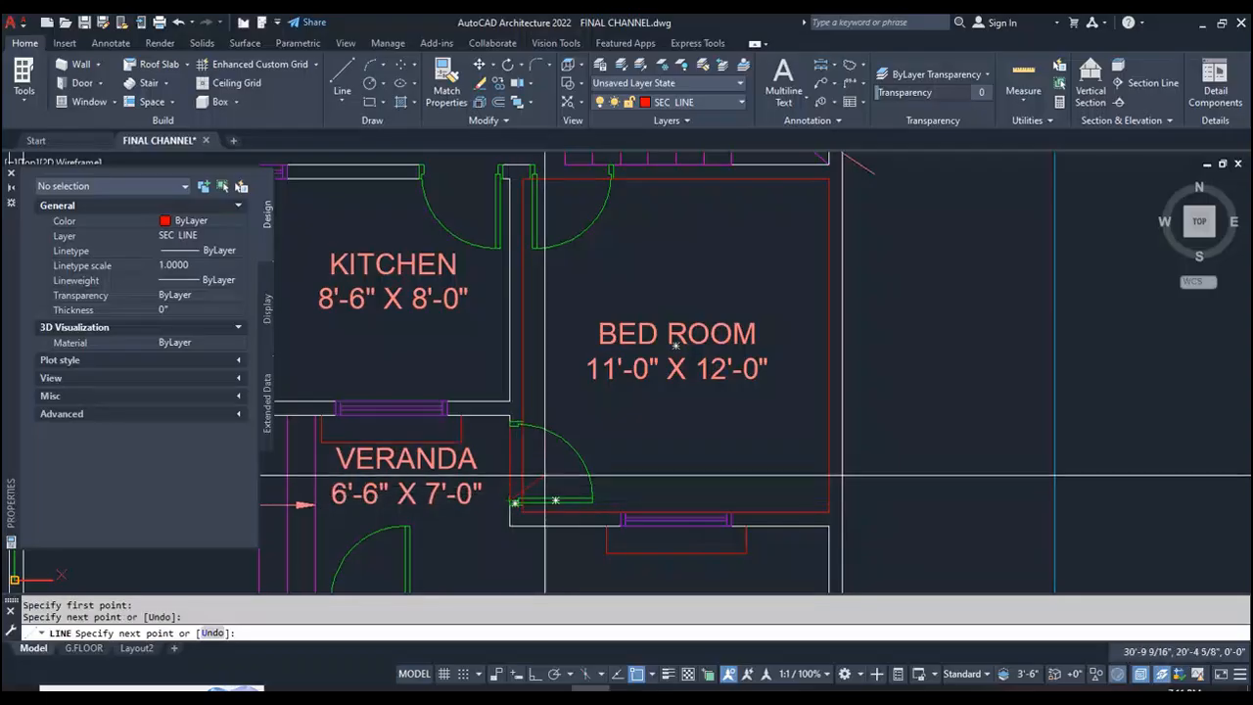
key("Escape")
key("Escape")
- Move the bedroom rectangle and the door opening line to the empty space west of the ground floor plan
type("m")
key("Return")
left_click(524, 476)
left_click(510, 479)
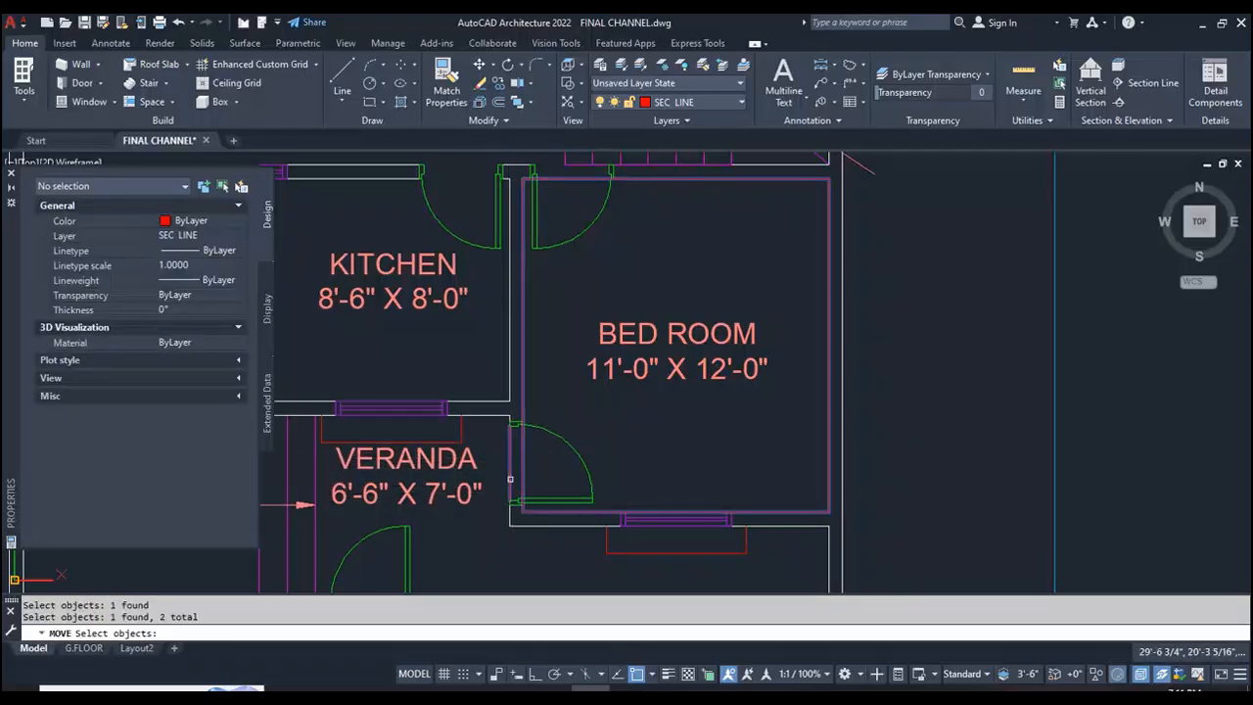
key("Return")
left_click(512, 482)
scroll(519, 471, "down", 4)
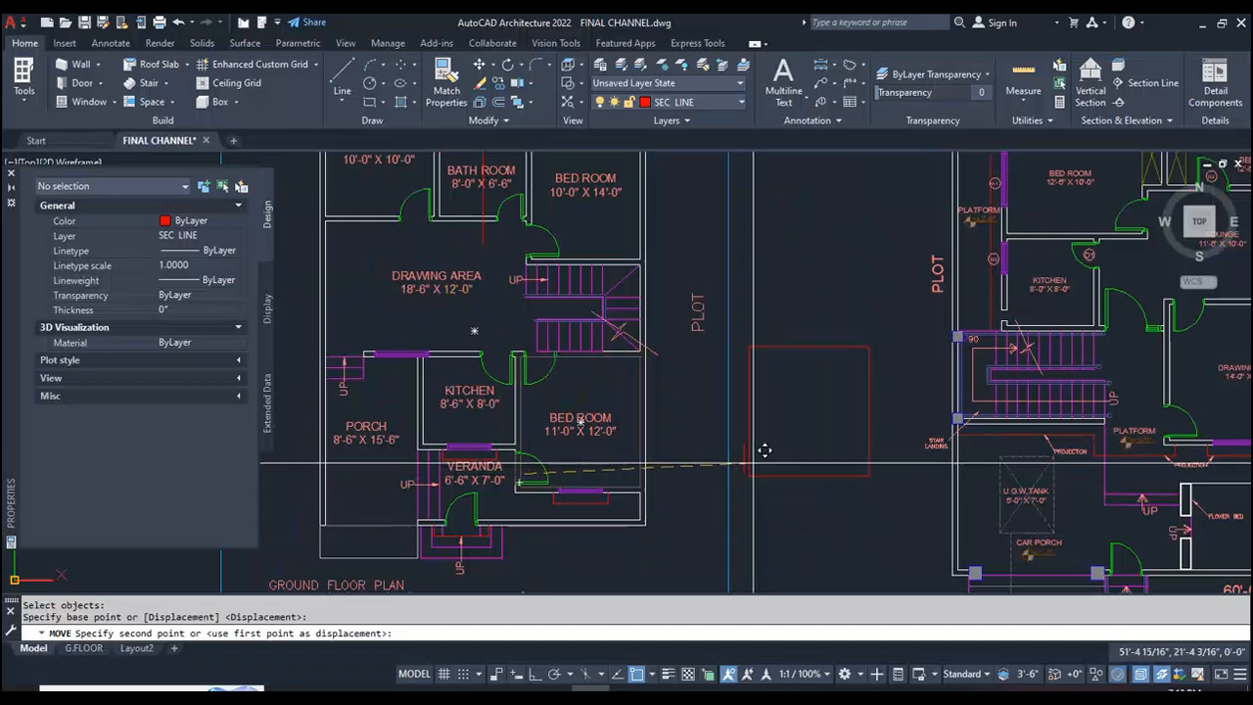
scroll(758, 443, "down", 6)
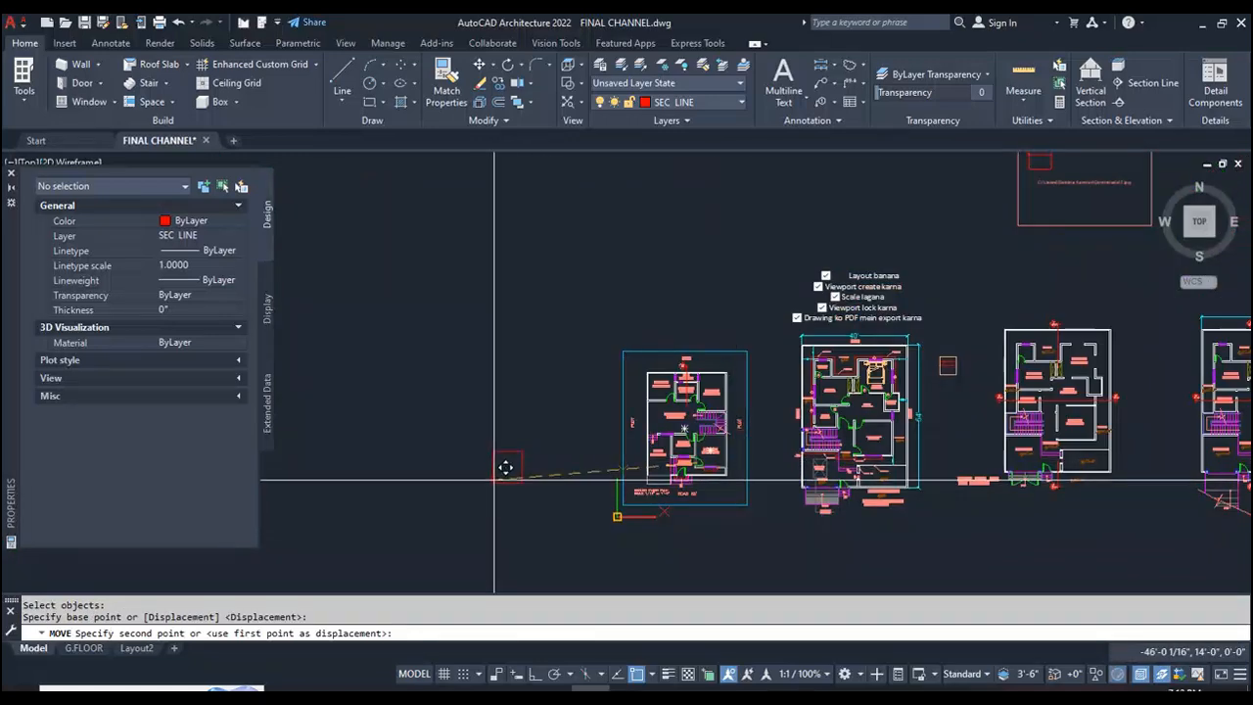
key("F8")
key("Escape")
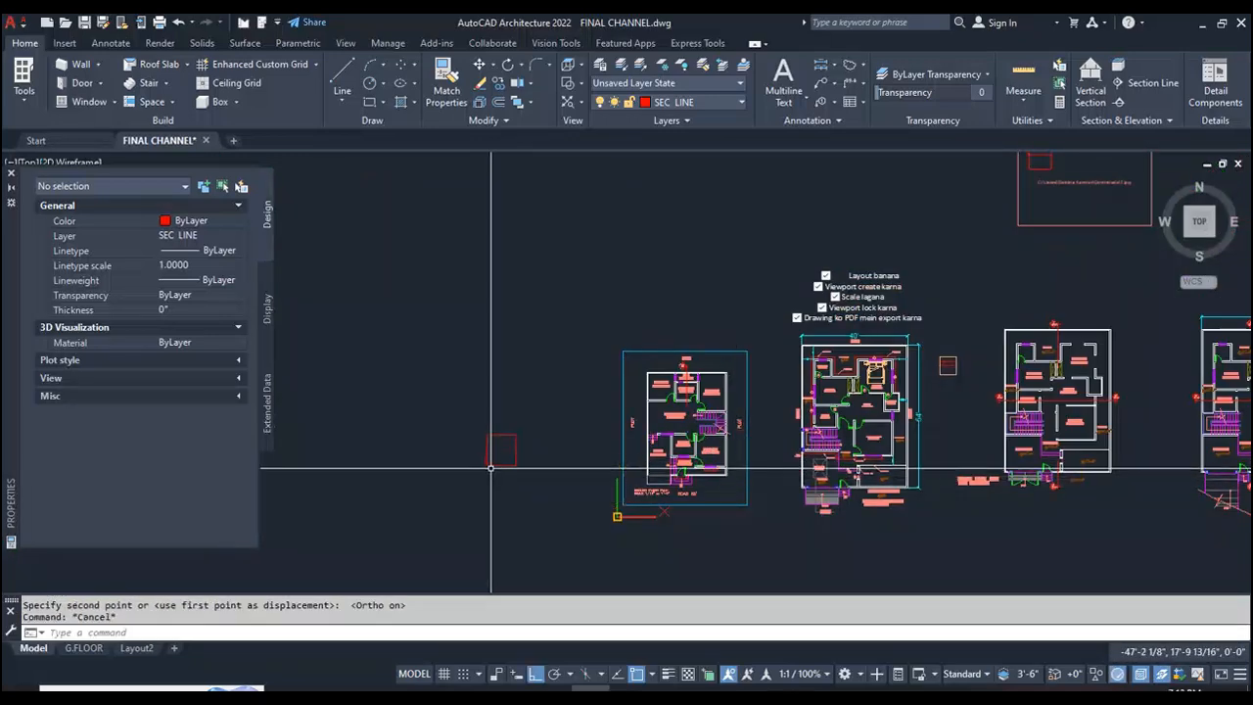
- Examine the moved bedroom outline and door line against the bedroom in the ground floor plan
scroll(528, 411, "up", 4)
scroll(587, 372, "up", 5)
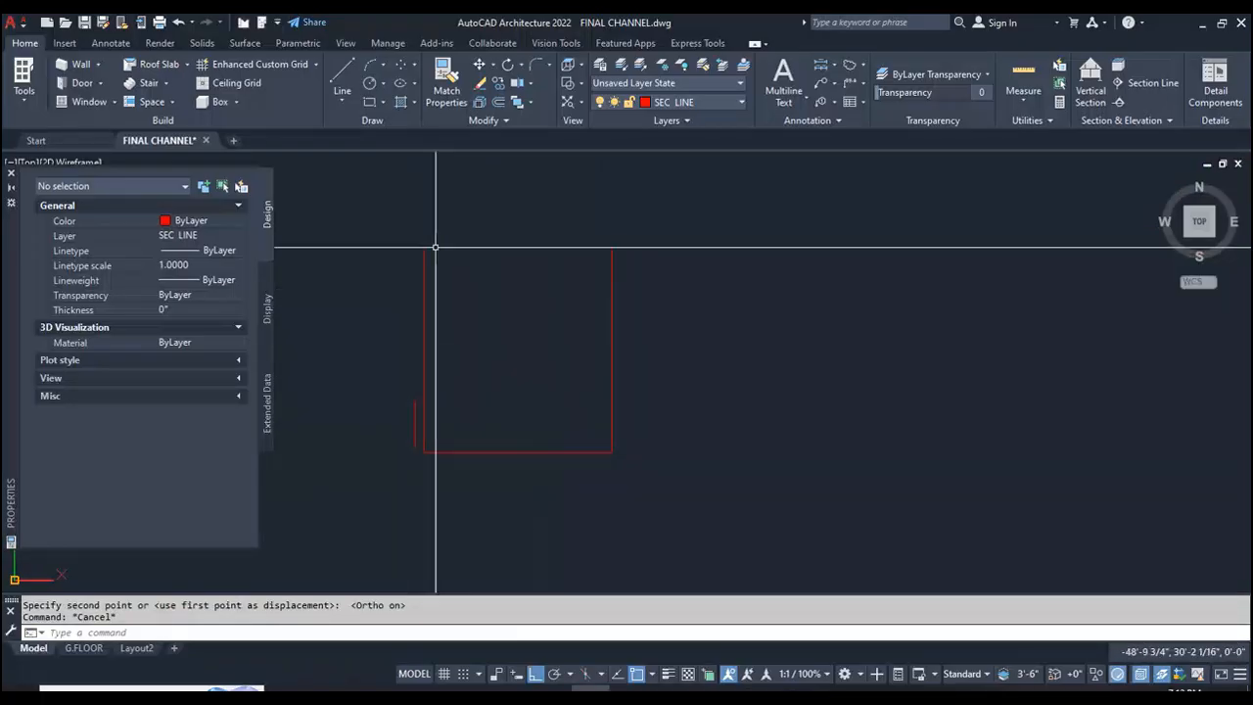
scroll(450, 382, "down", 4)
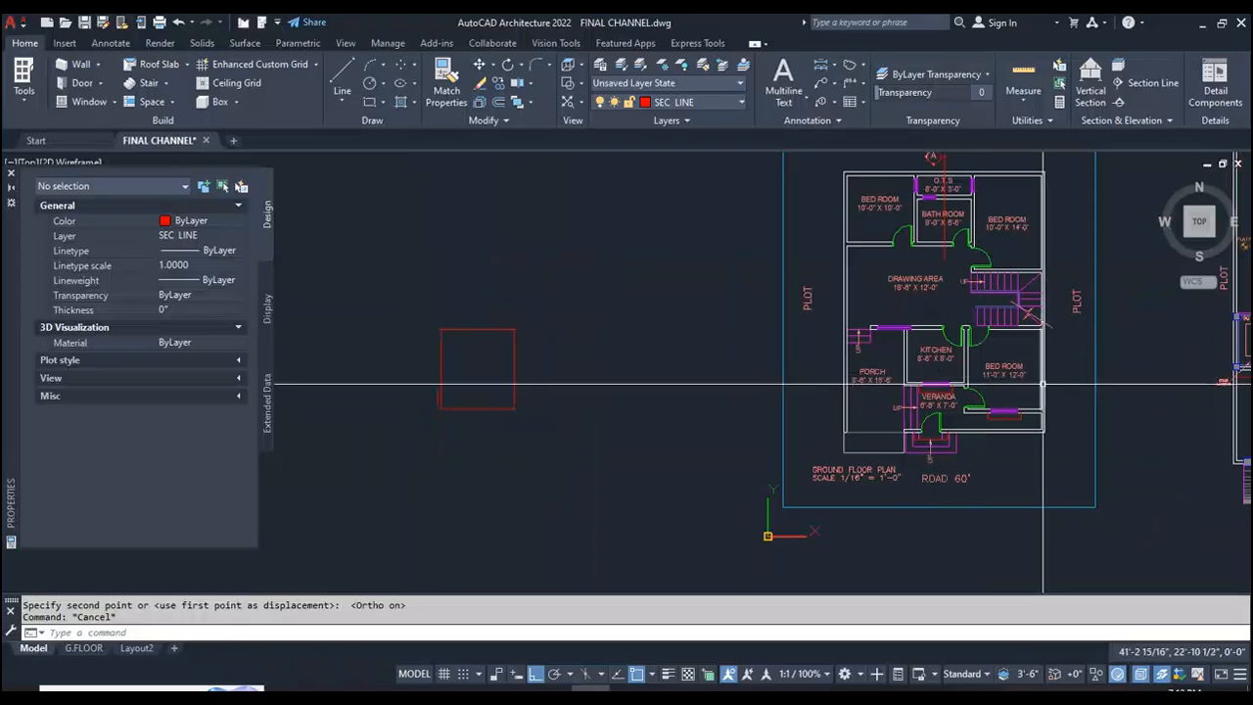
scroll(348, 386, "up", 2)
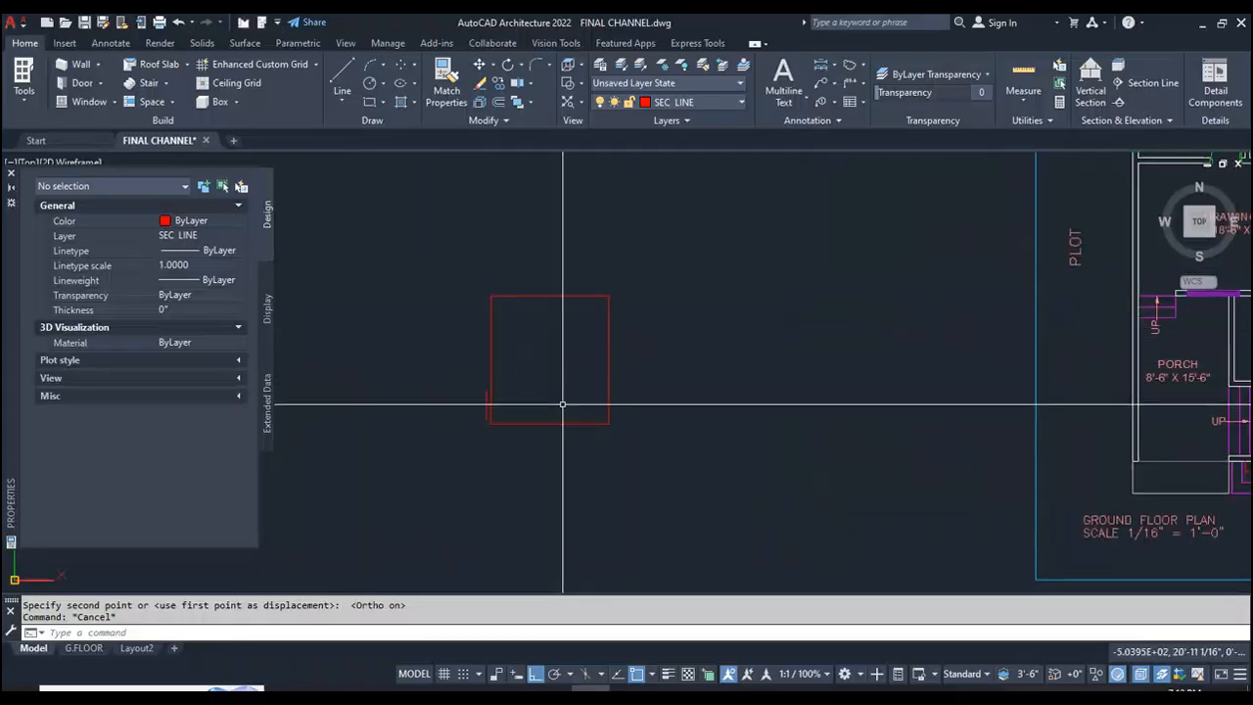
scroll(498, 395, "down", 2)
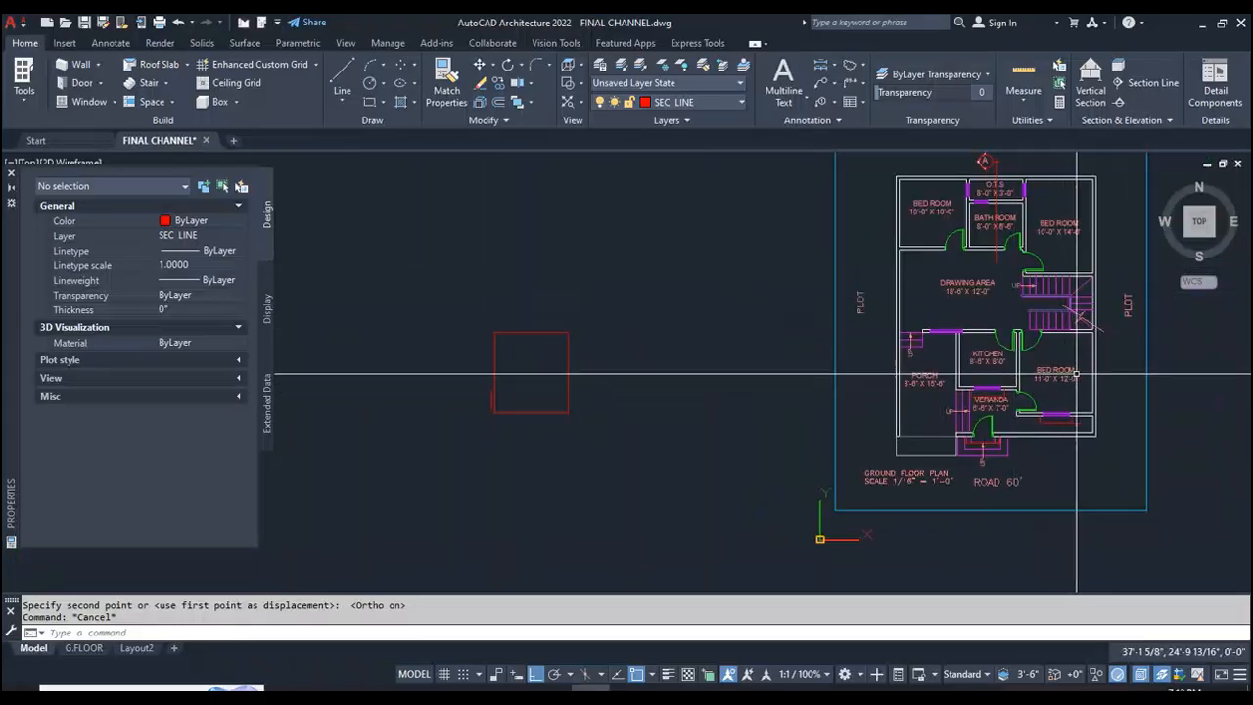
scroll(450, 397, "up", 3)
scroll(548, 397, "up", 3)
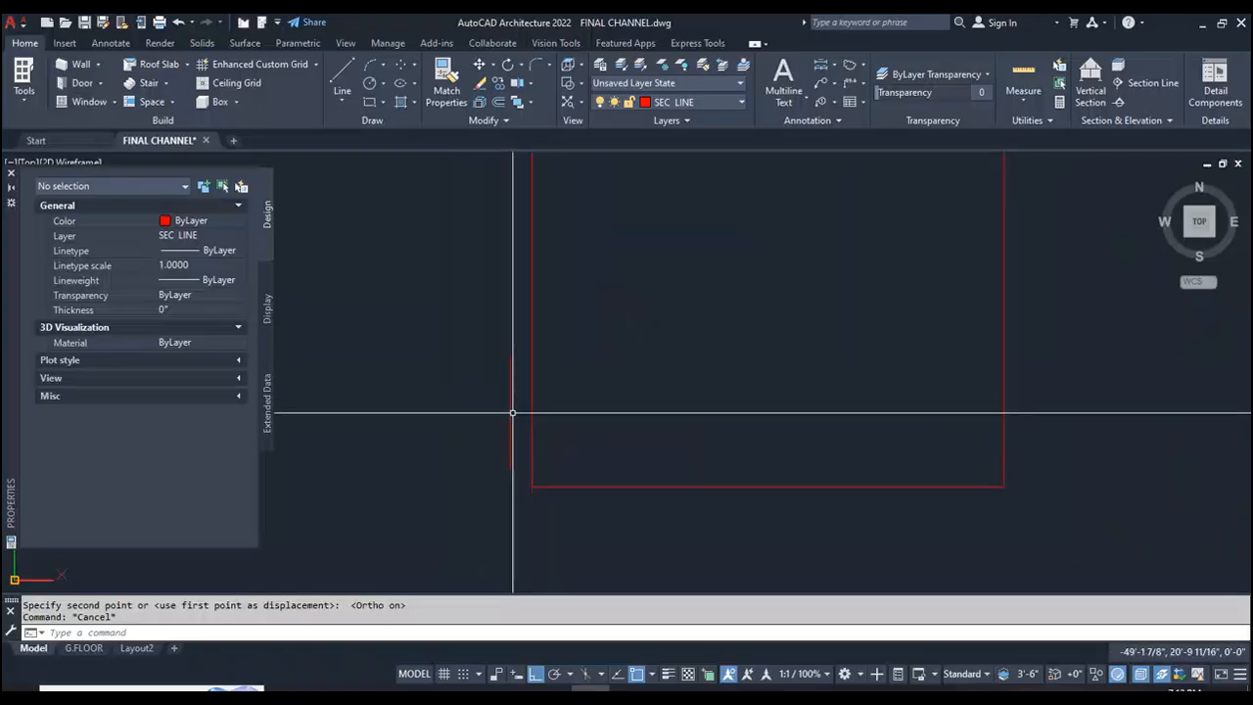
scroll(561, 411, "down", 2)
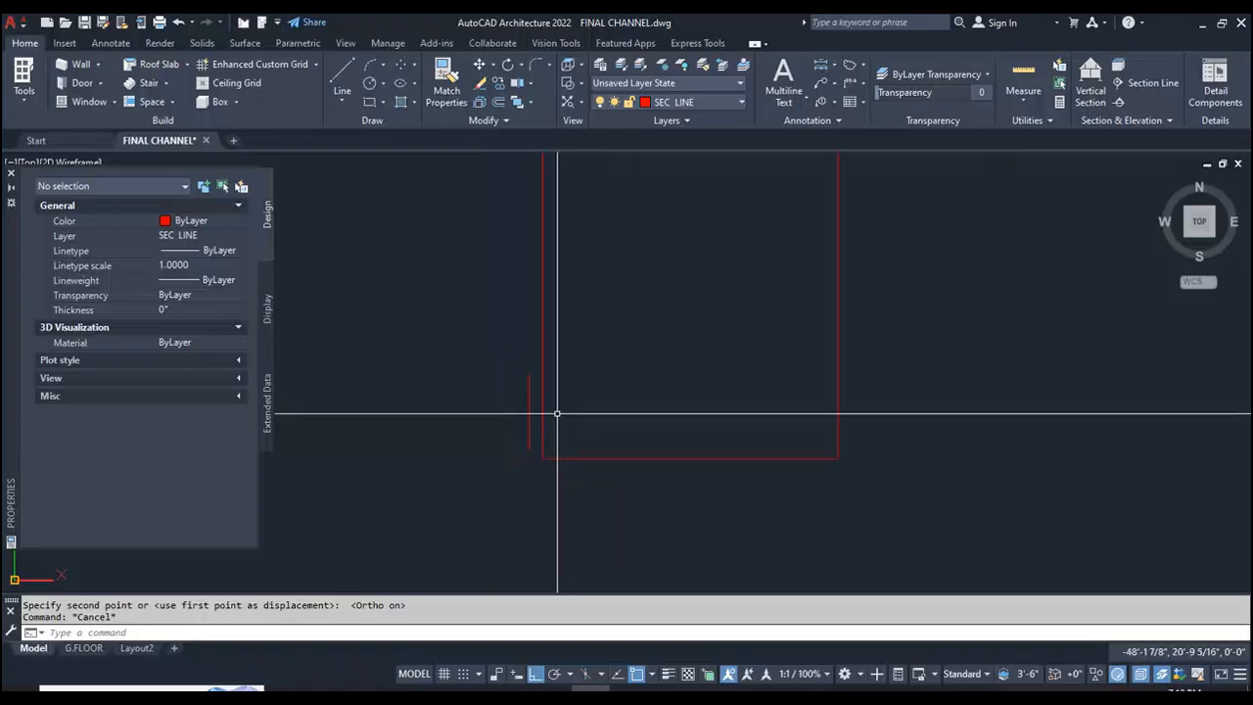
scroll(646, 288, "down", 5)
scroll(827, 357, "up", 4)
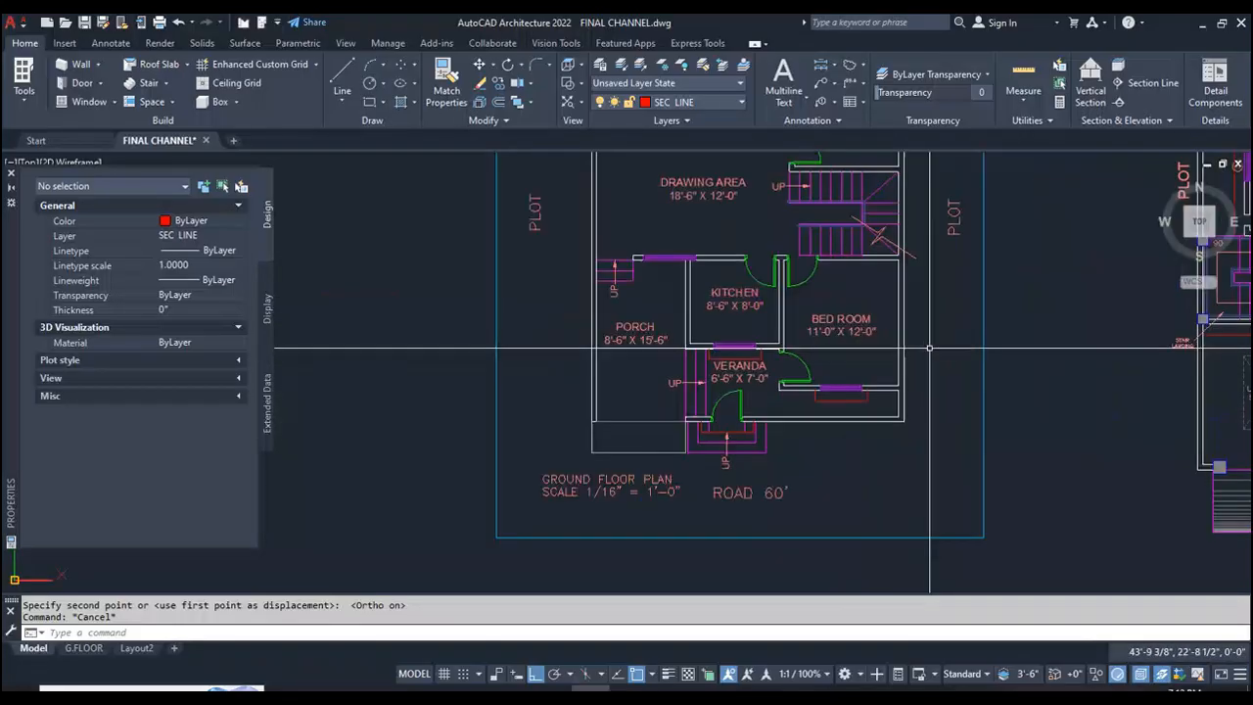
scroll(842, 345, "up", 2)
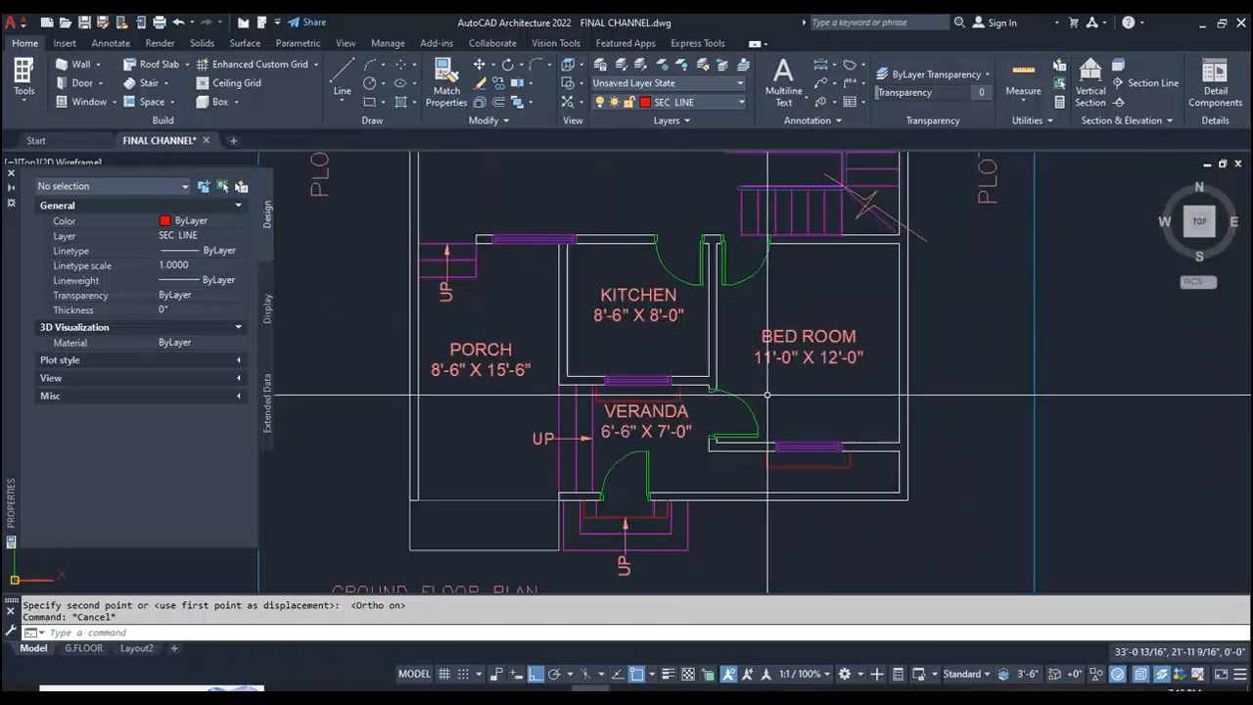
- Lock all layers of the drawing at once in the layer properties
left_click(599, 68)
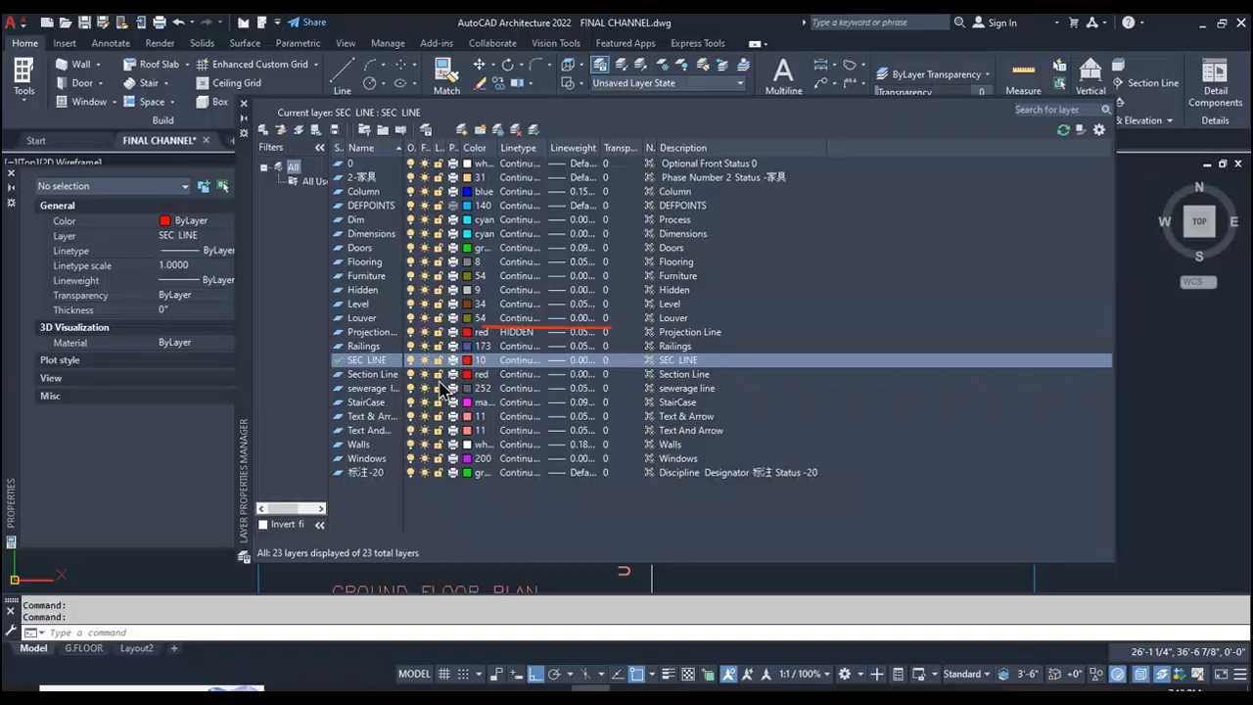
right_click(474, 488)
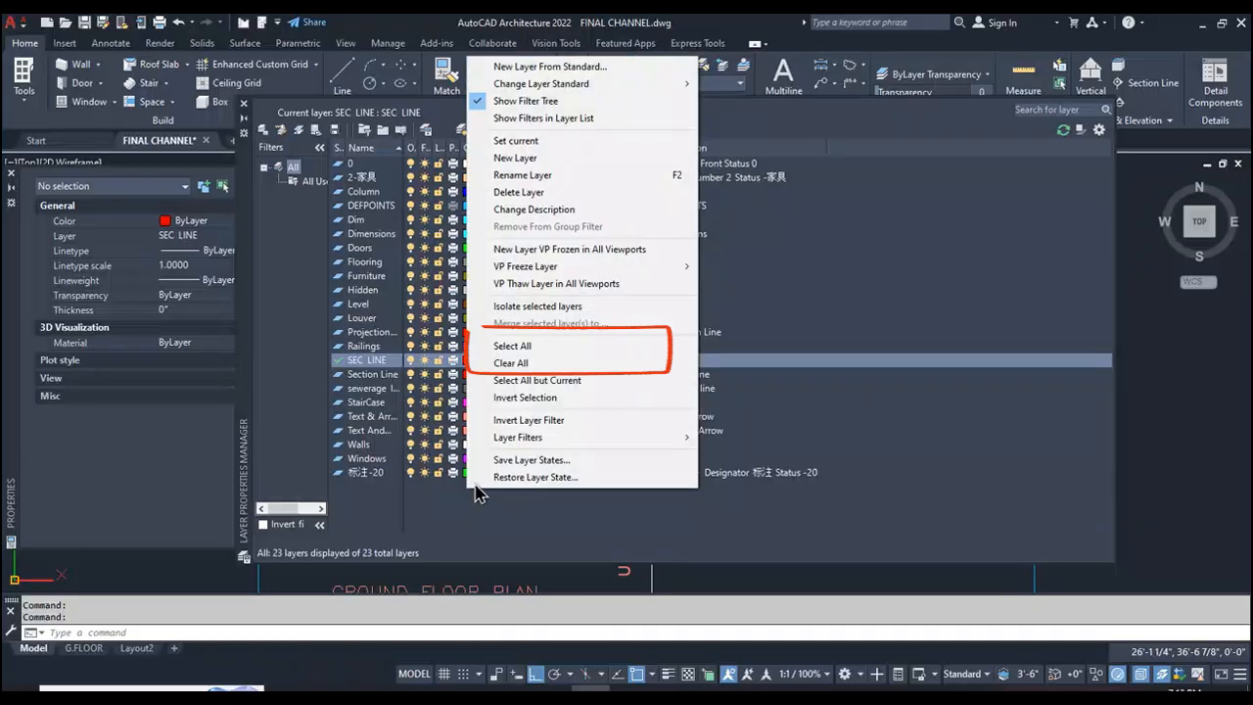
left_click(512, 346)
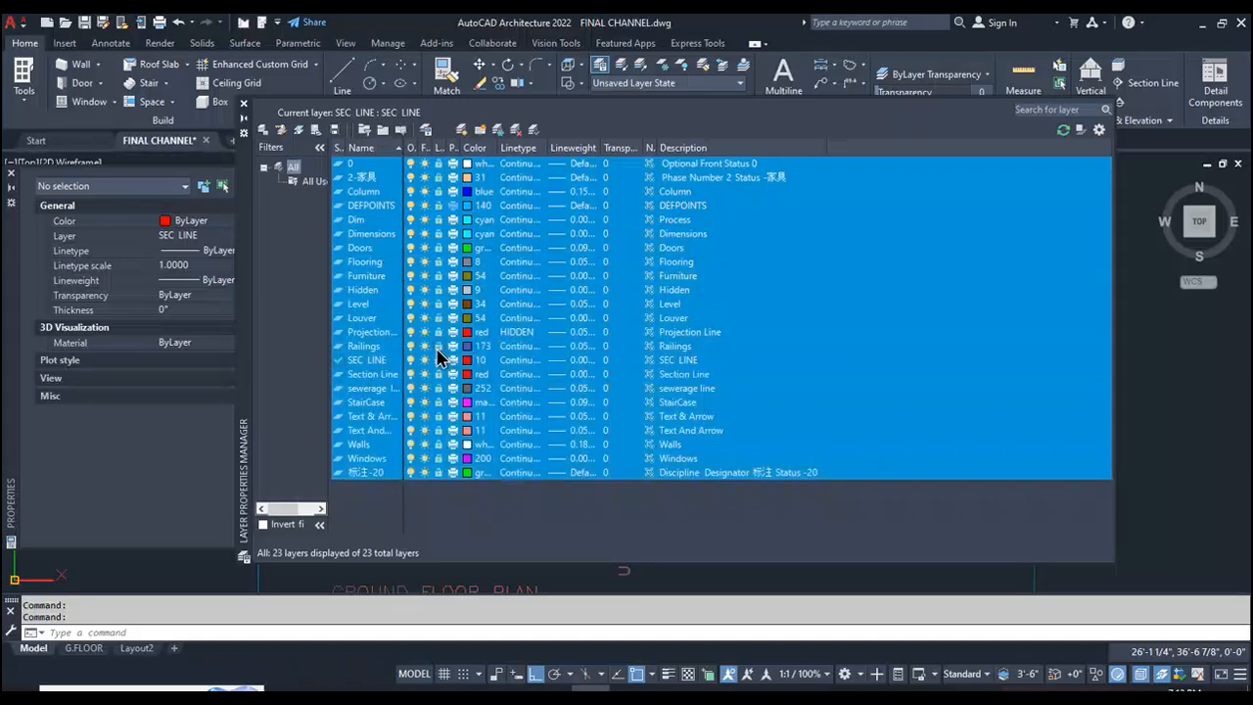
key("Up")
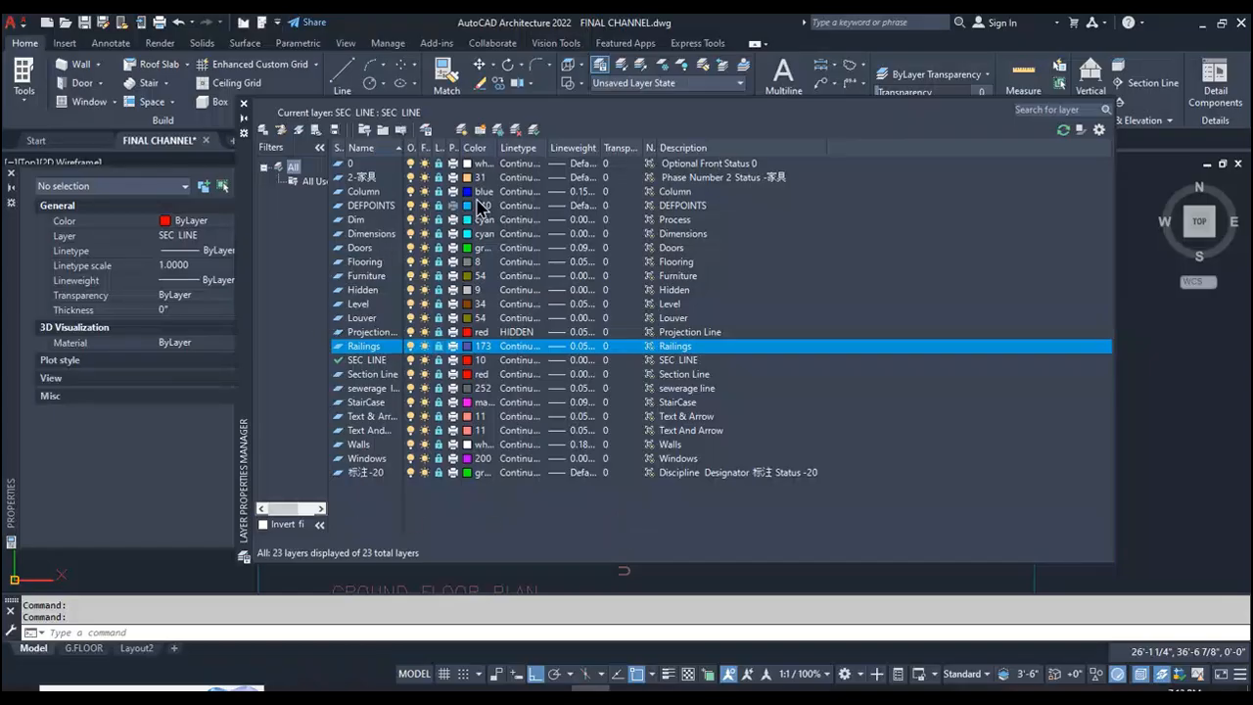
left_click(243, 104)
scroll(606, 371, "down", 3)
scroll(606, 371, "down", 2)
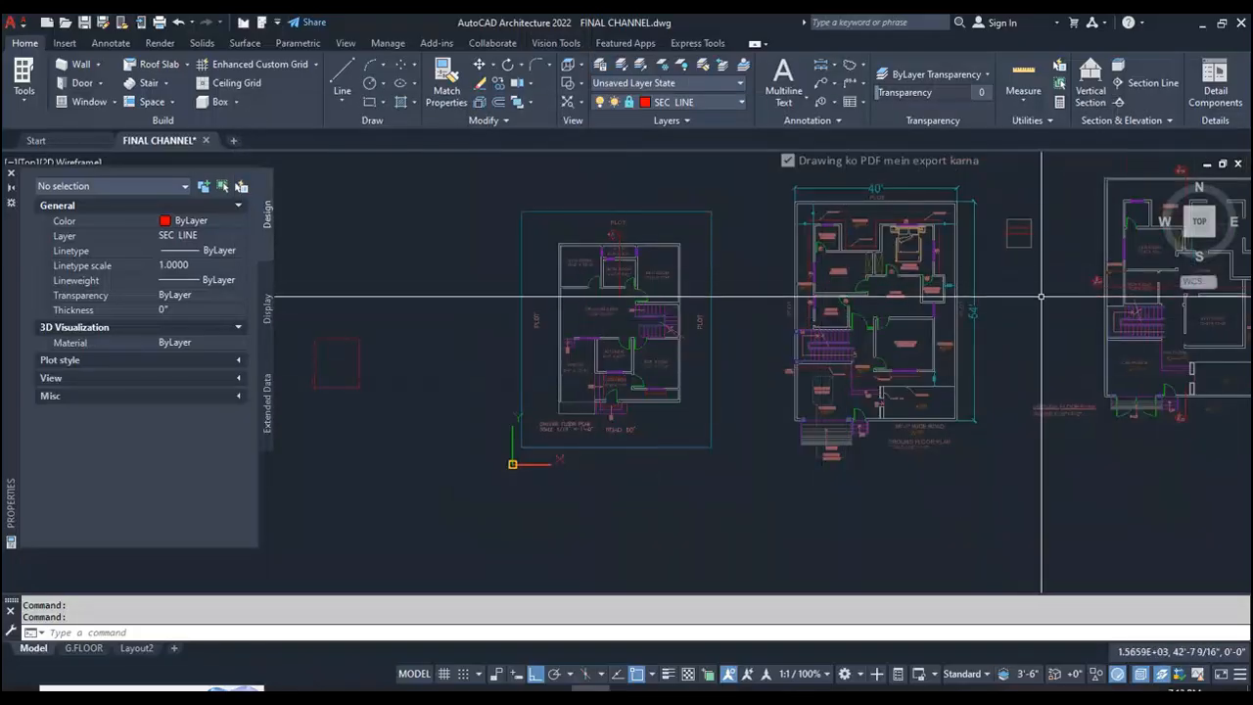
scroll(645, 358, "up", 2)
scroll(630, 362, "up", 2)
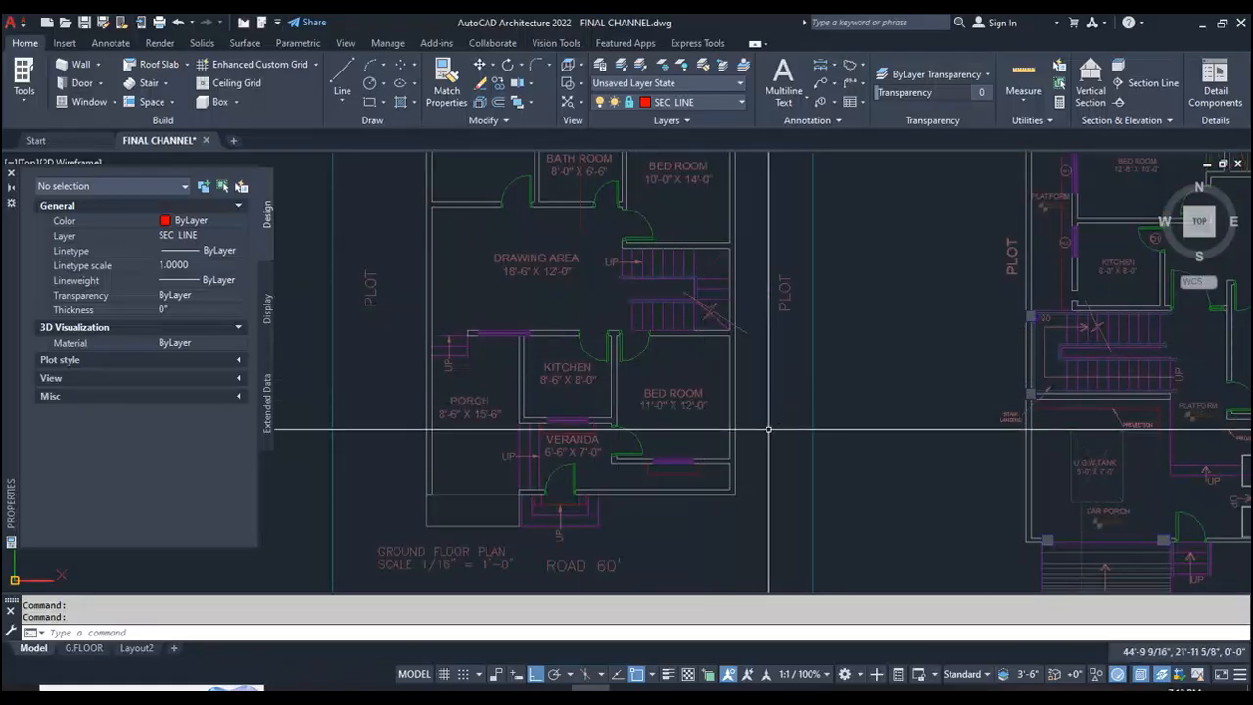
- Try to move the kitchen, veranda, bedroom and staircase objects that sit on locked layers in the ground floor plan
left_click(745, 371)
left_click(585, 447)
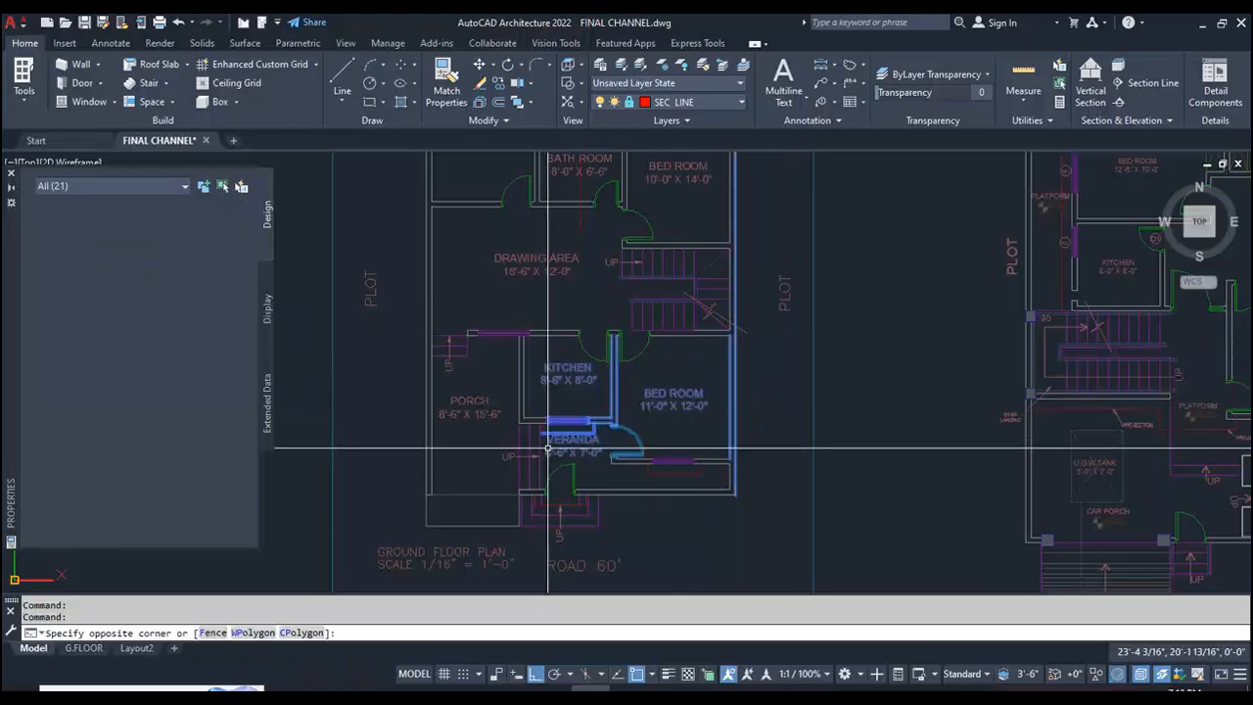
left_click(685, 362)
left_click(626, 256)
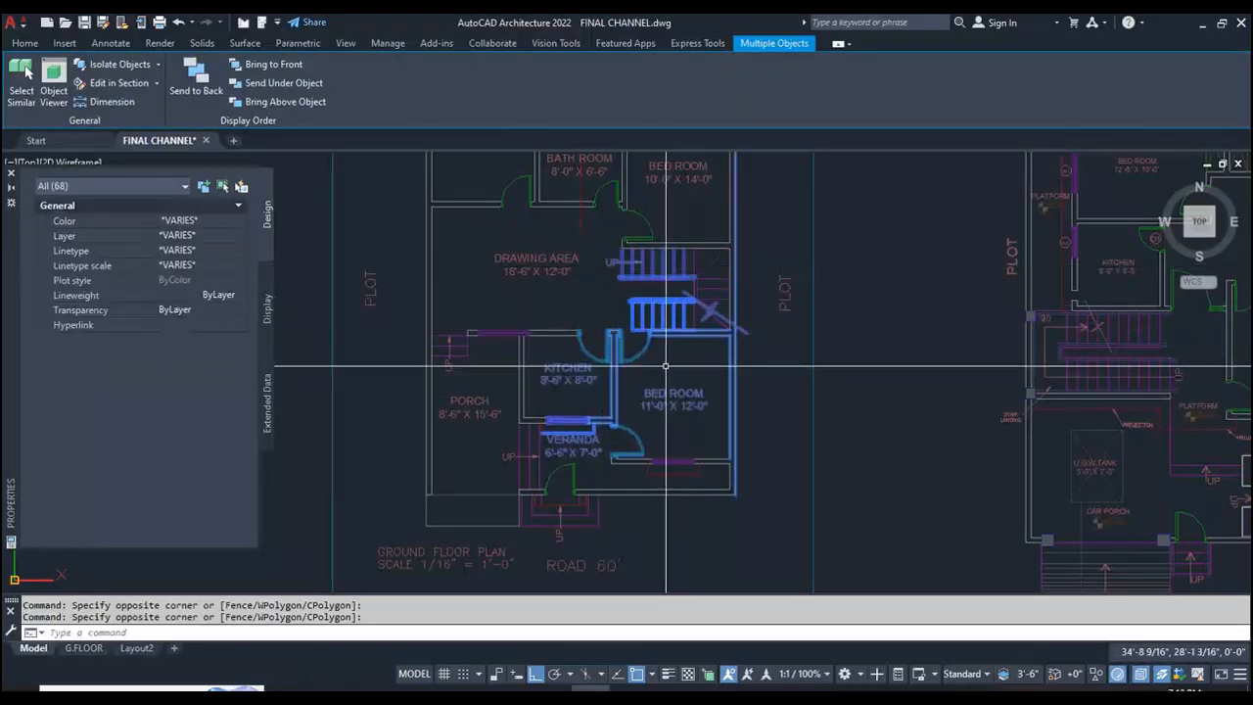
scroll(646, 300, "up", 5)
scroll(679, 295, "down", 1)
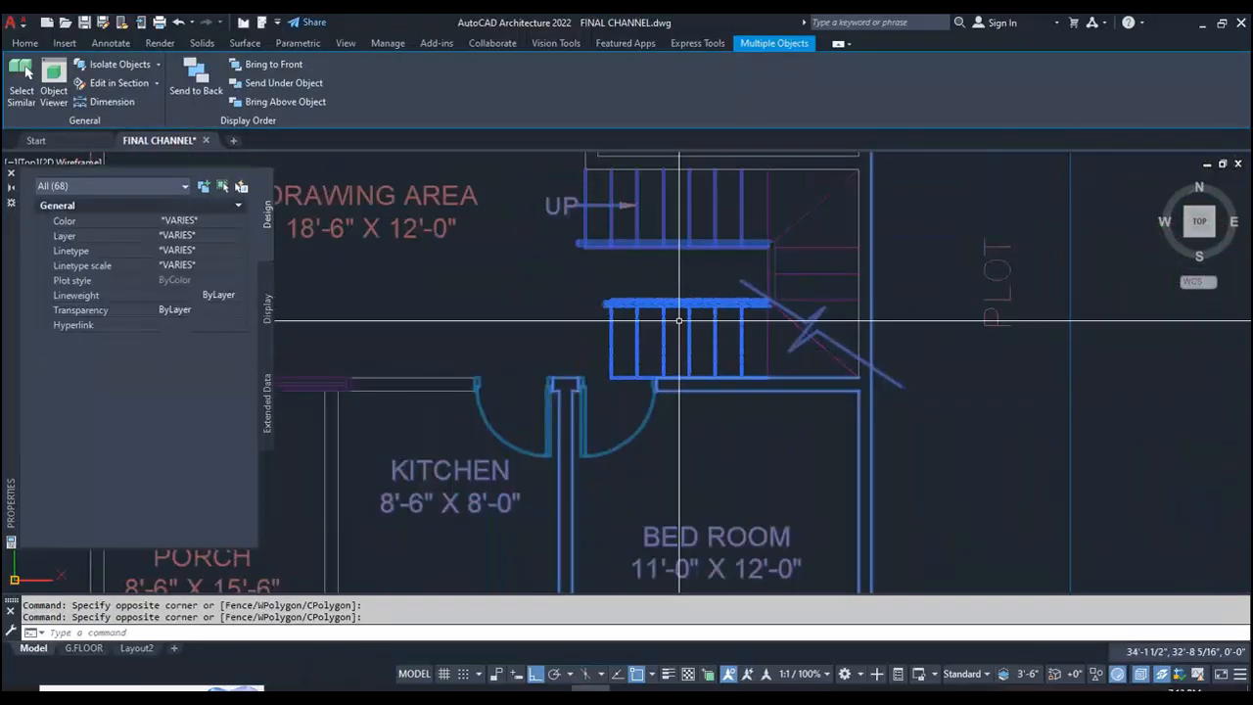
left_click(721, 421)
left_click(601, 279)
left_click(701, 394)
left_click(655, 330)
scroll(656, 328, "down", 4)
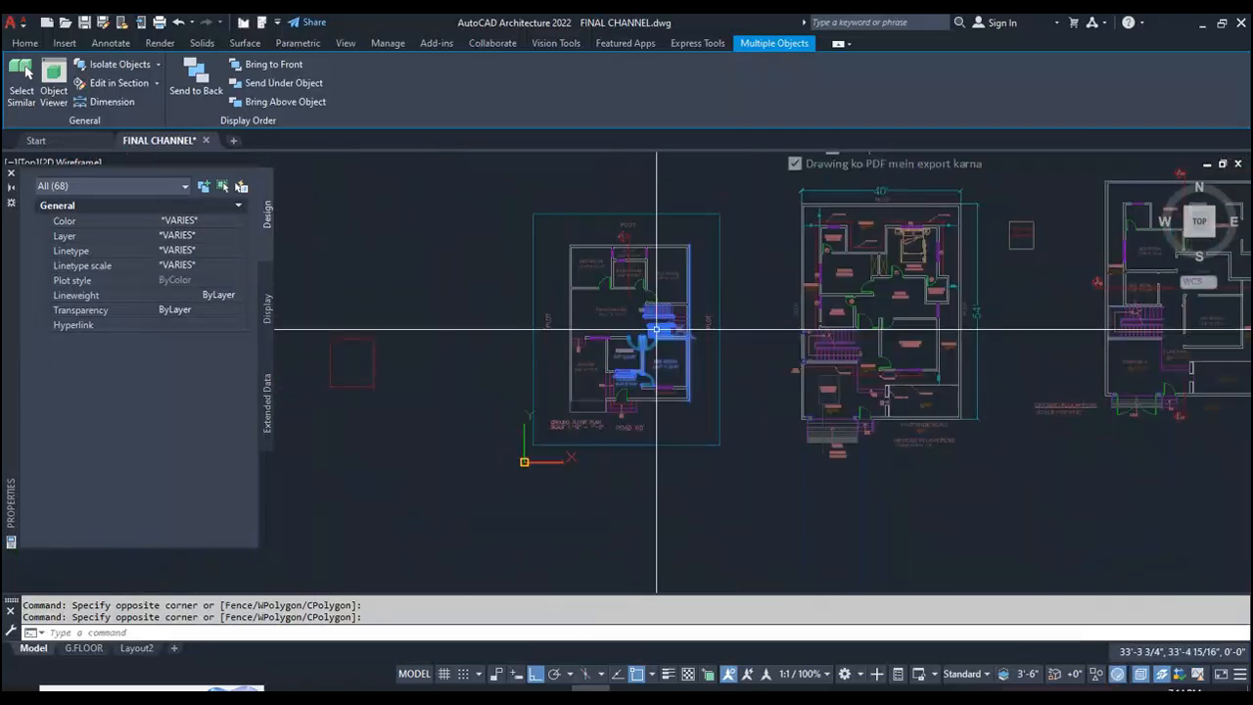
scroll(656, 330, "up", 4)
type("m")
key("Return")
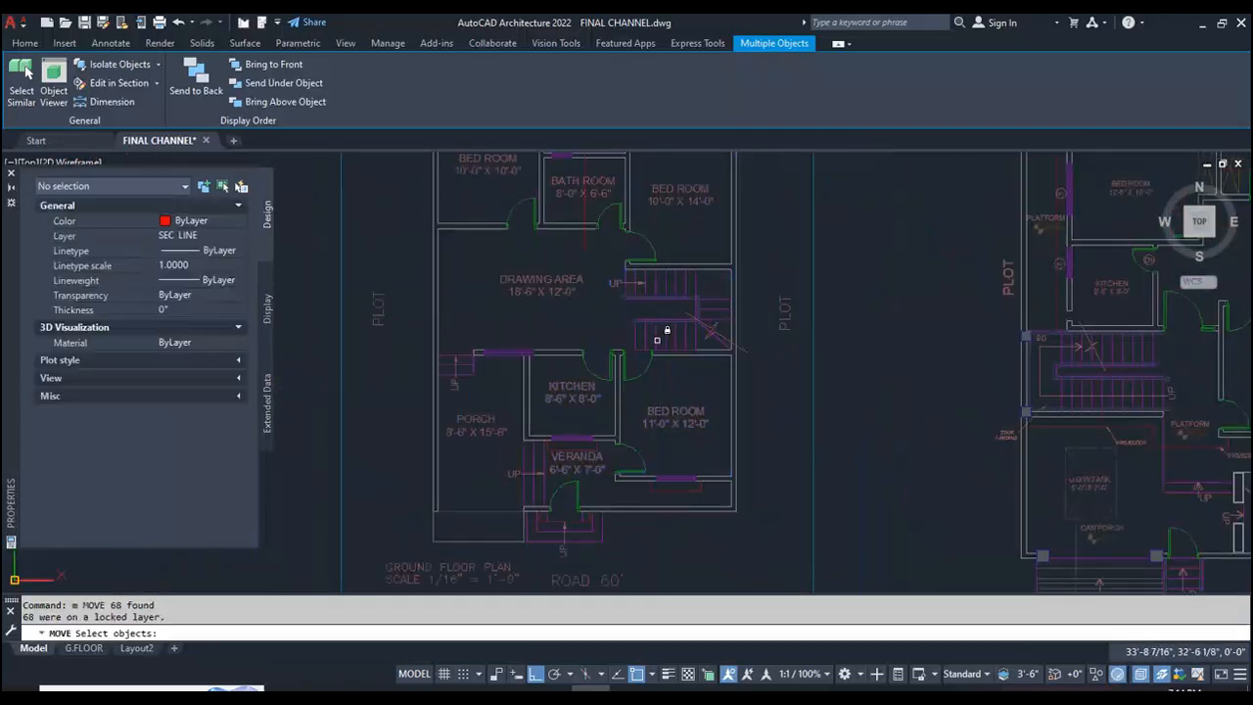
scroll(655, 335, "up", 5)
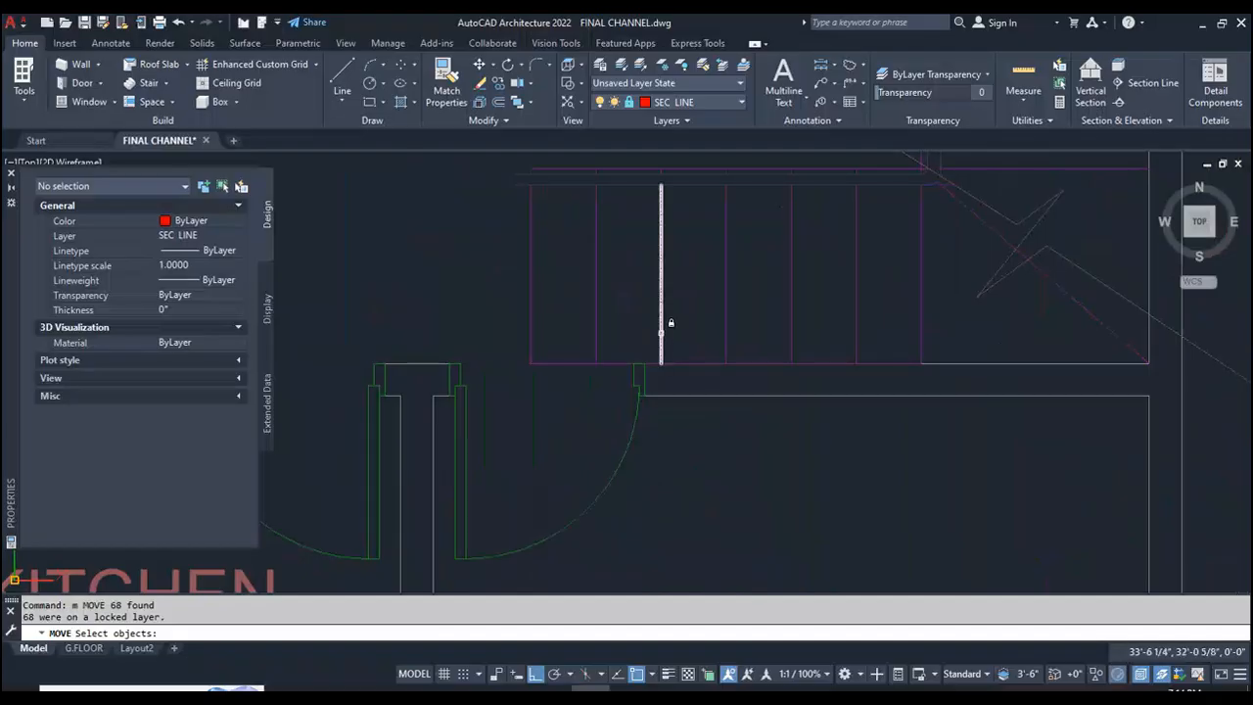
key("Escape")
scroll(730, 342, "down", 6)
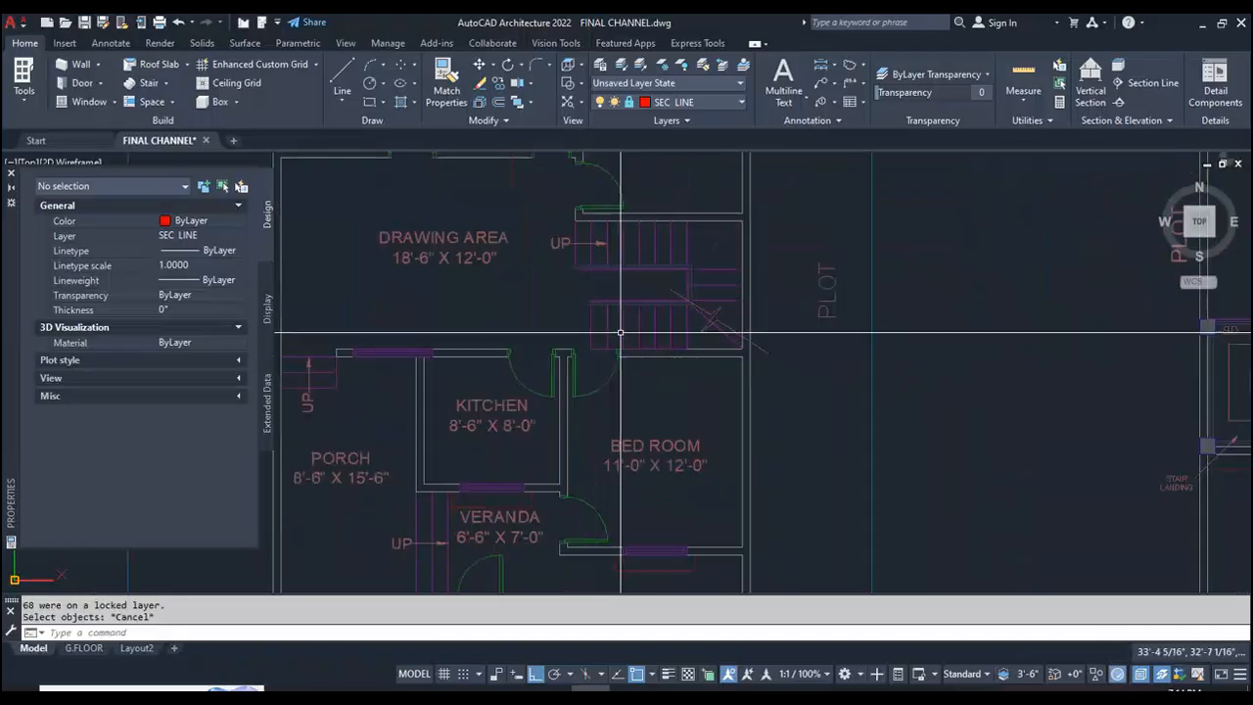
scroll(588, 343, "up", 4)
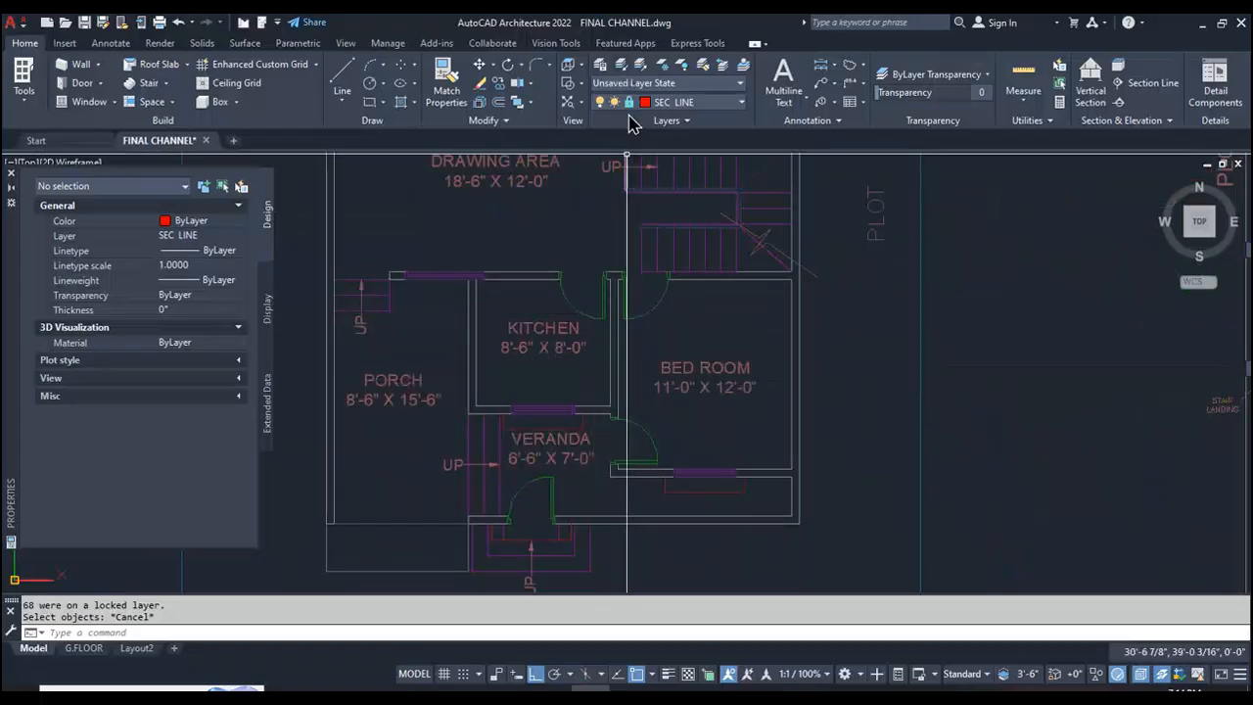
scroll(699, 274, "up", 3)
scroll(677, 282, "up", 3)
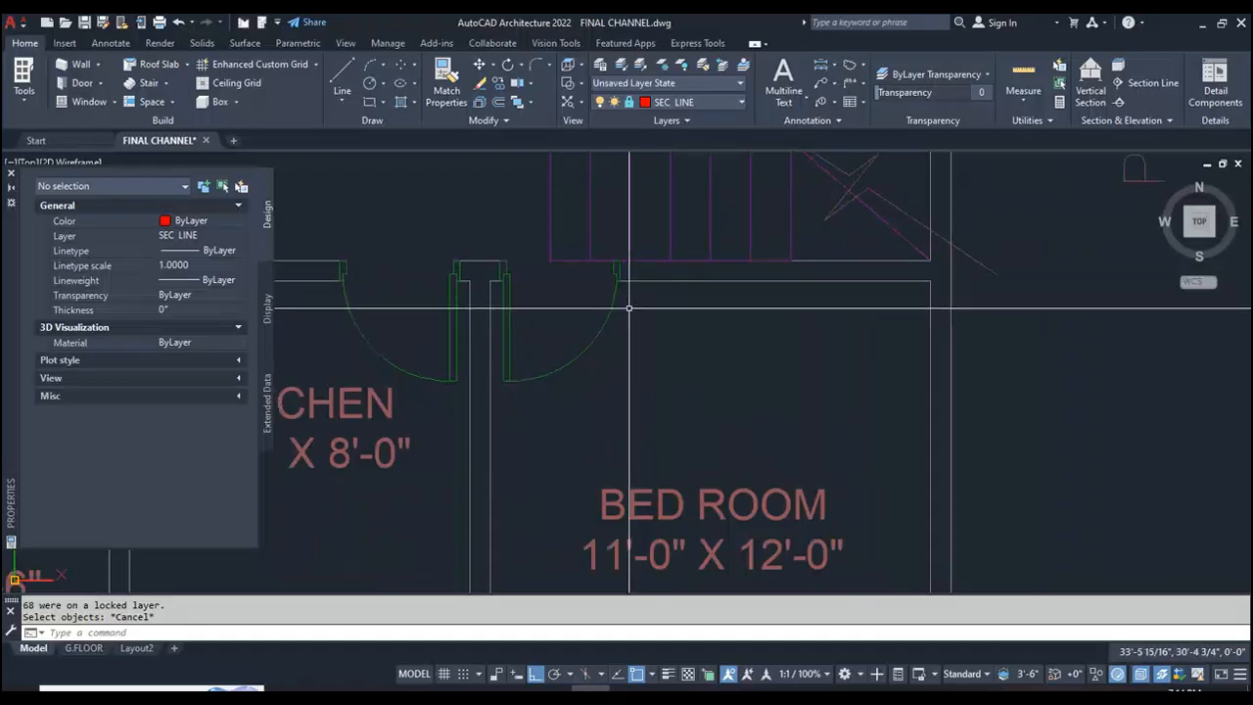
scroll(628, 308, "down", 2)
mouse_move(691, 290)
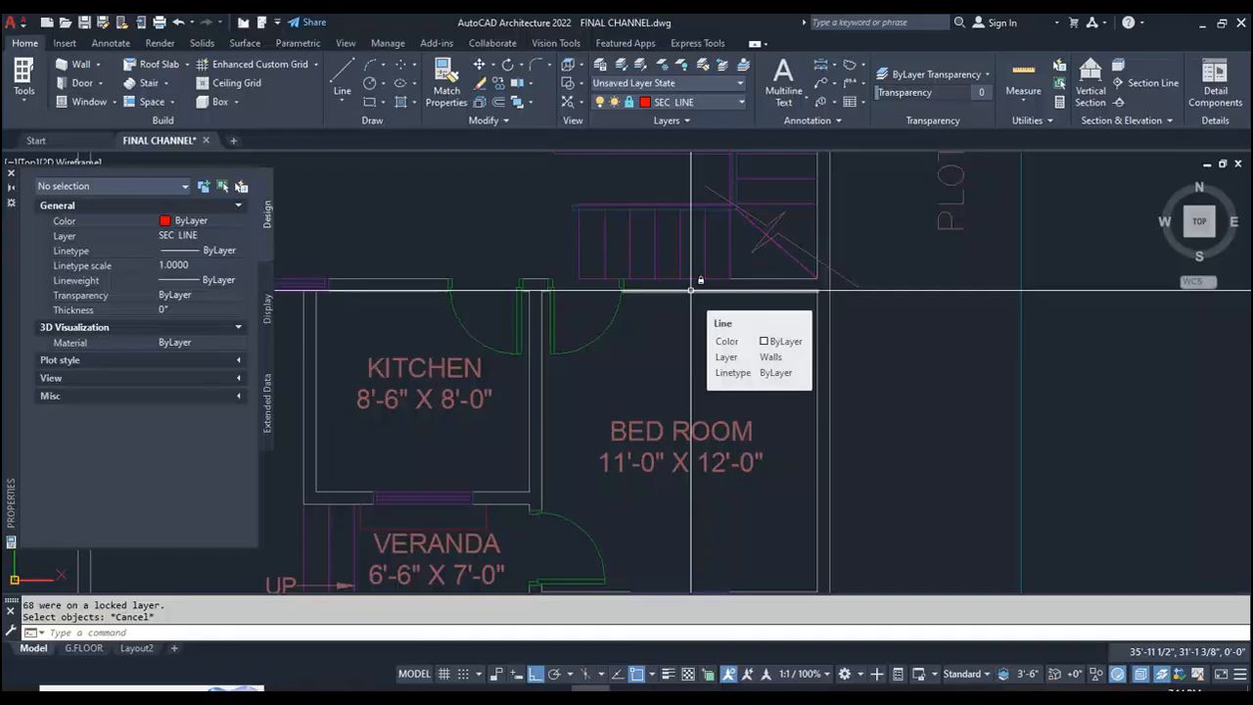
- Unlock the Flooring layer and make it the current layer
left_click(597, 68)
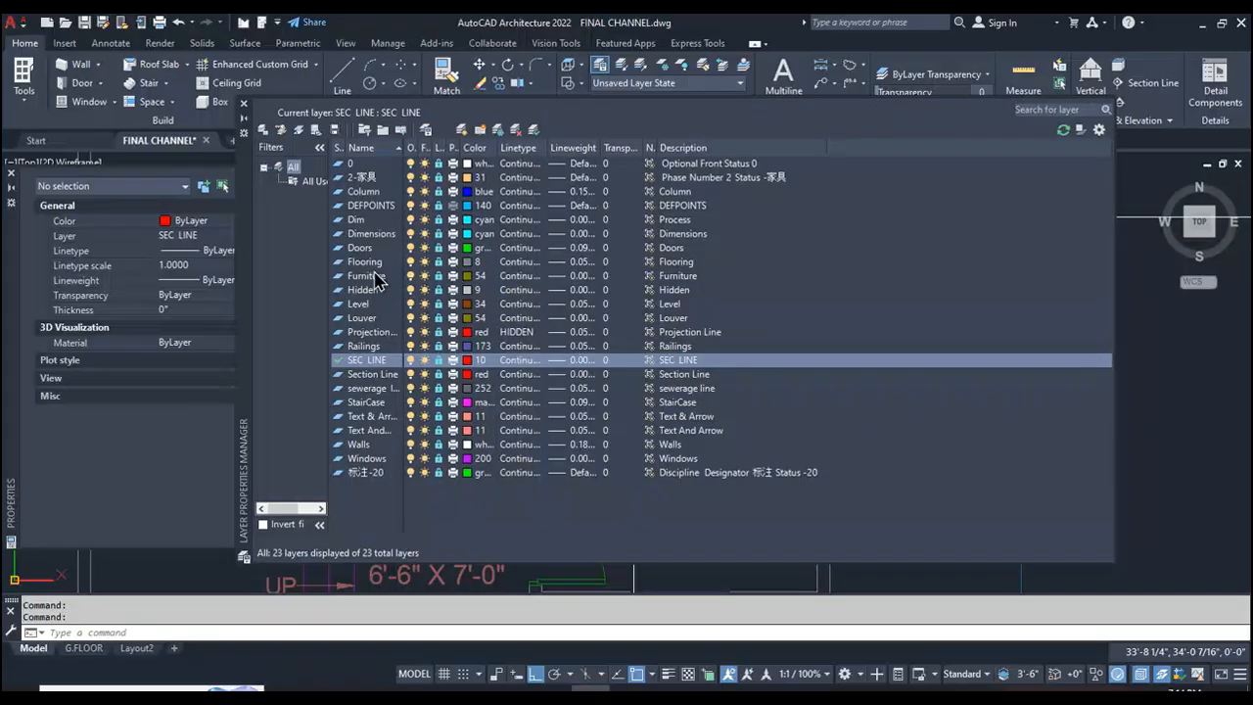
left_click(372, 265)
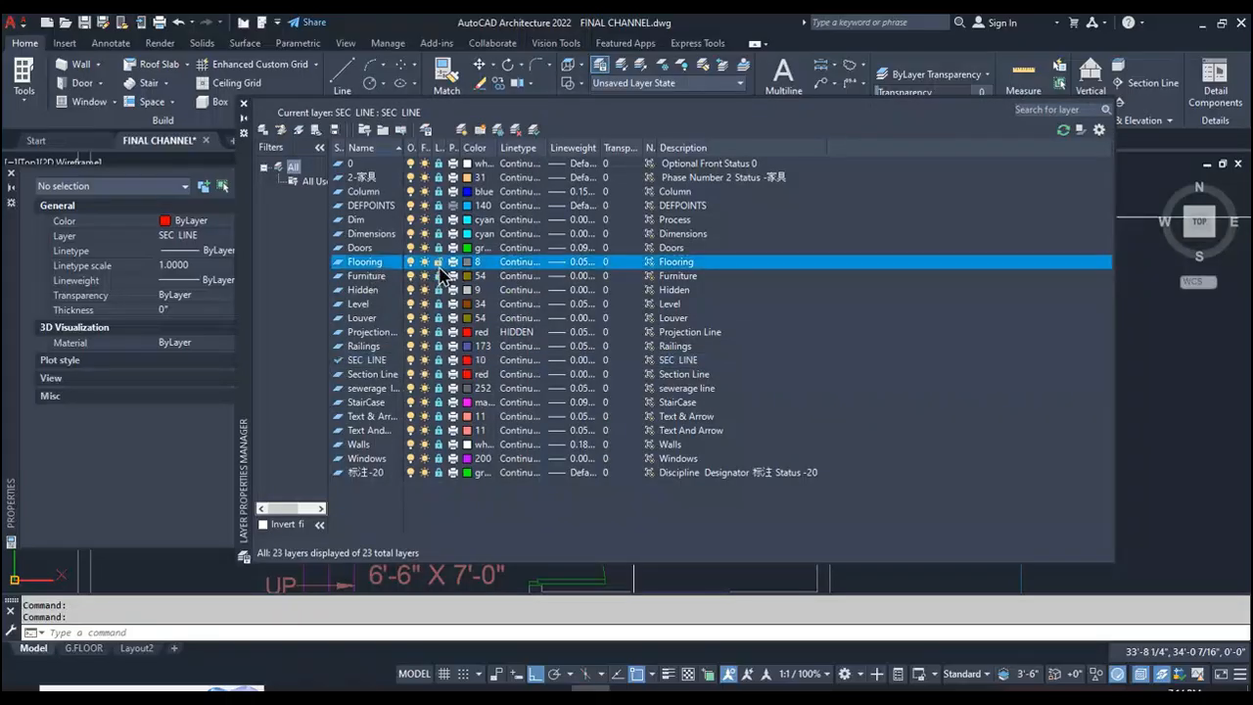
left_click(244, 105)
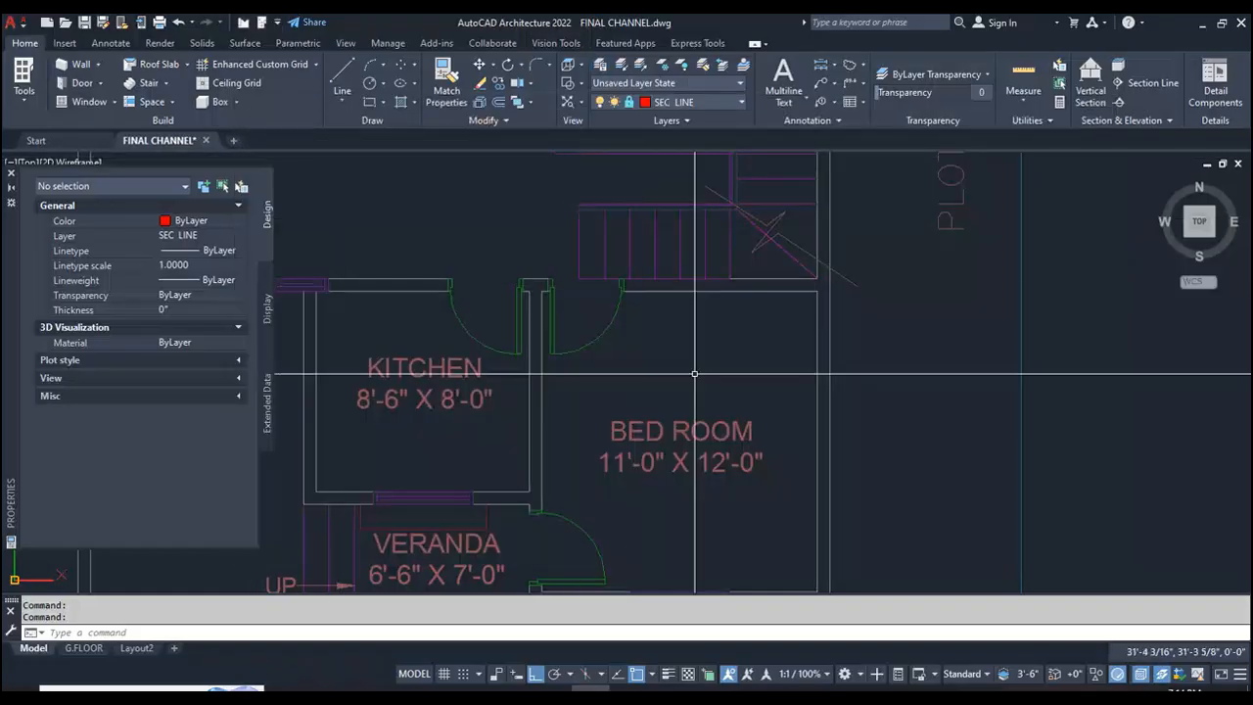
left_click(714, 102)
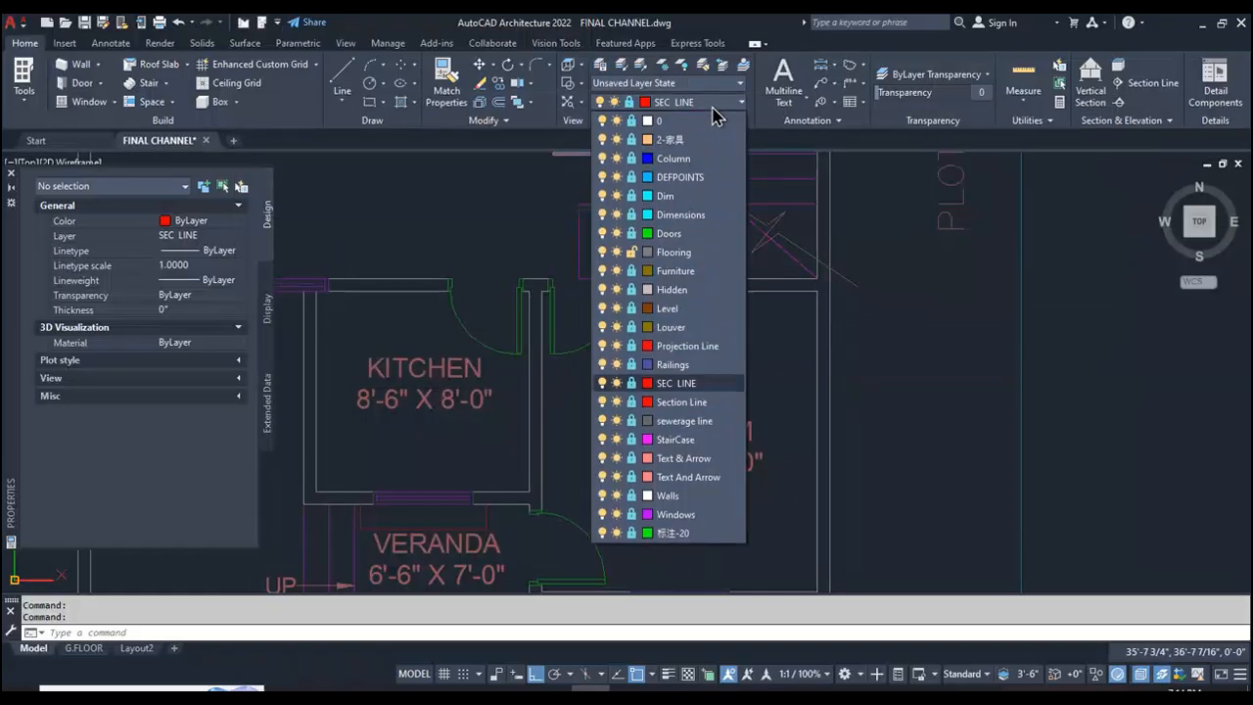
left_click(675, 252)
scroll(685, 262, "down", 3)
middle_click_drag(611, 478, 654, 399)
scroll(653, 399, "up", 2)
type("L")
key("Return")
scroll(619, 312, "up", 4)
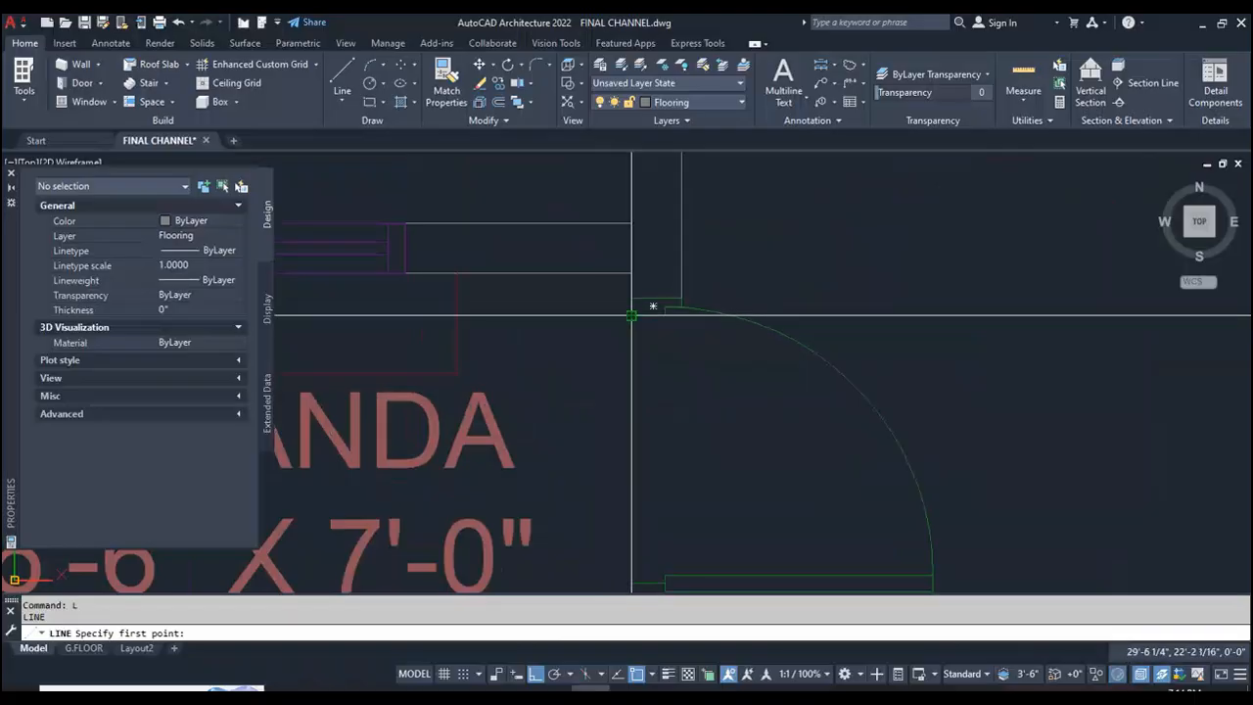
left_click(649, 303)
scroll(634, 318, "down", 2)
scroll(624, 446, "up", 2)
left_click(654, 513)
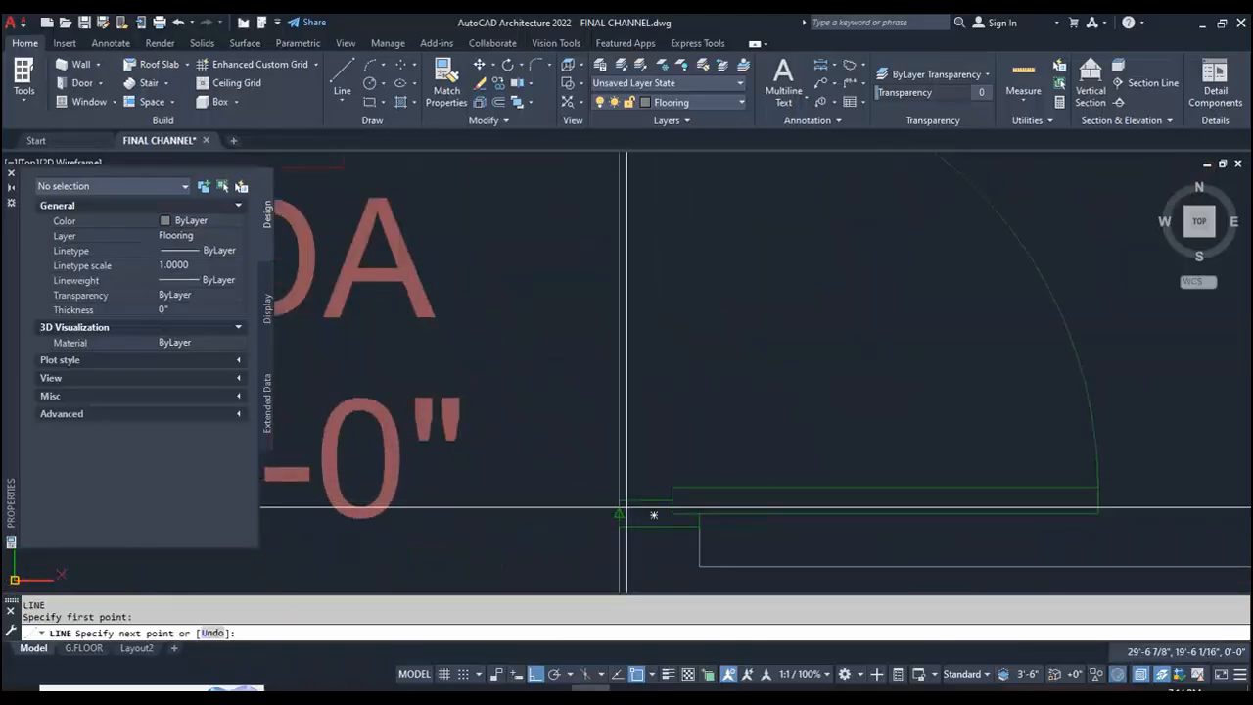
scroll(622, 487, "down", 3)
key("Escape")
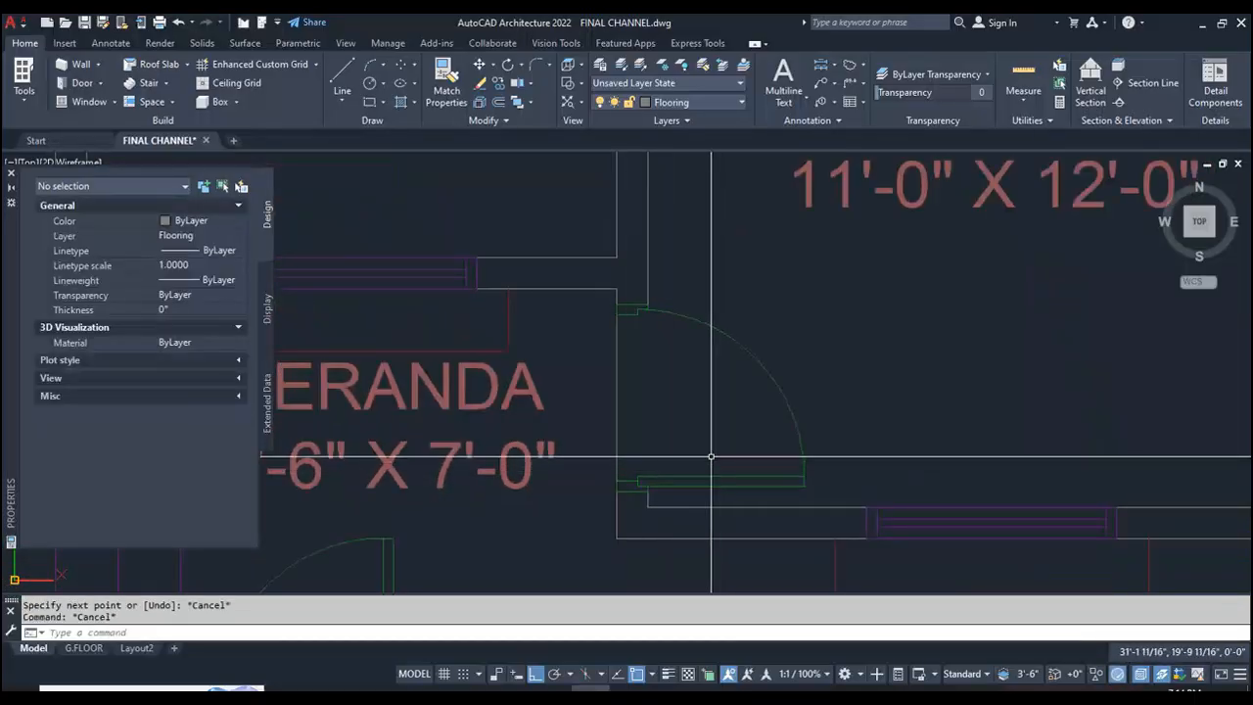
- Compare the bedroom's veranda door opening in the ground floor plan with the outline and door line moved west of it
scroll(626, 469, "down", 2)
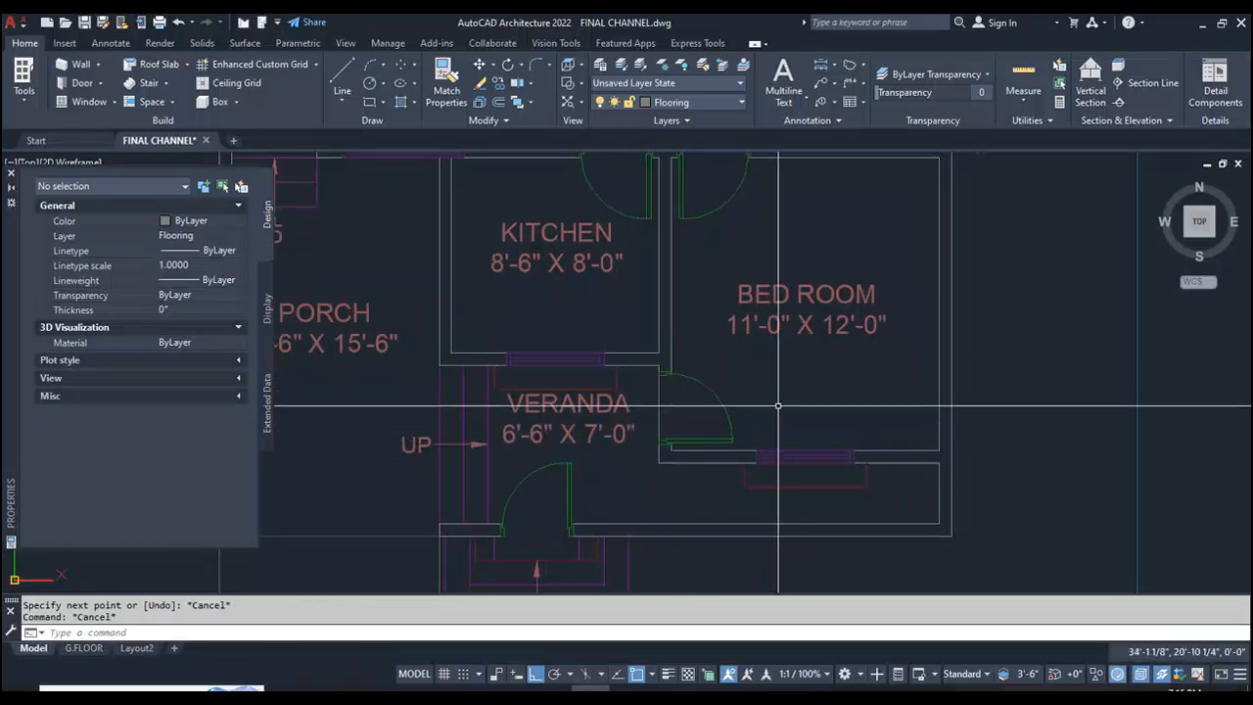
scroll(774, 406, "up", 4)
scroll(457, 451, "up", 2)
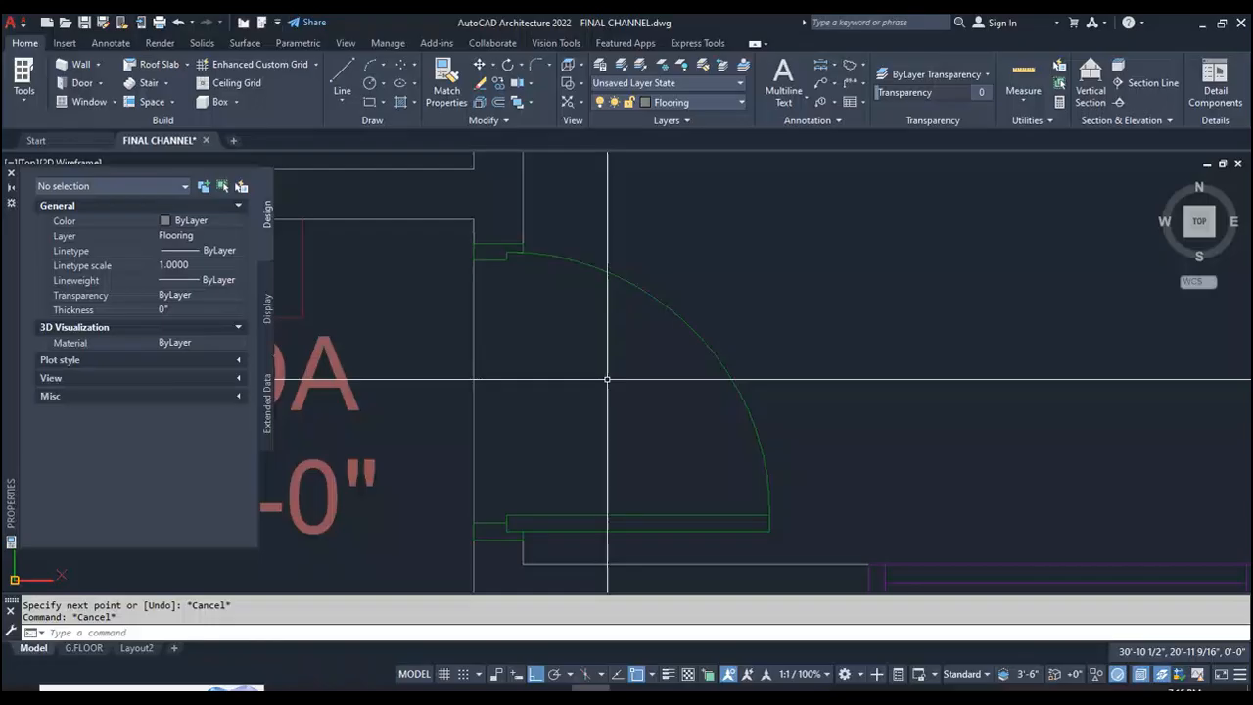
scroll(607, 378, "down", 10)
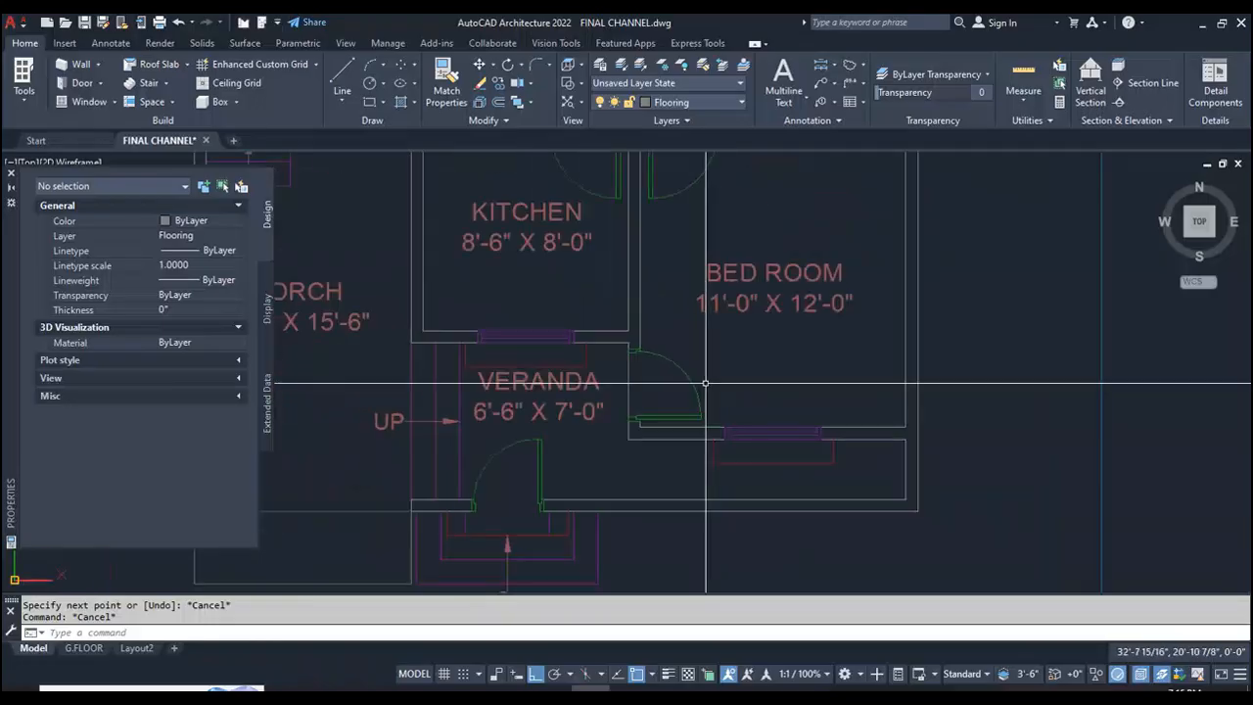
scroll(556, 388, "up", 8)
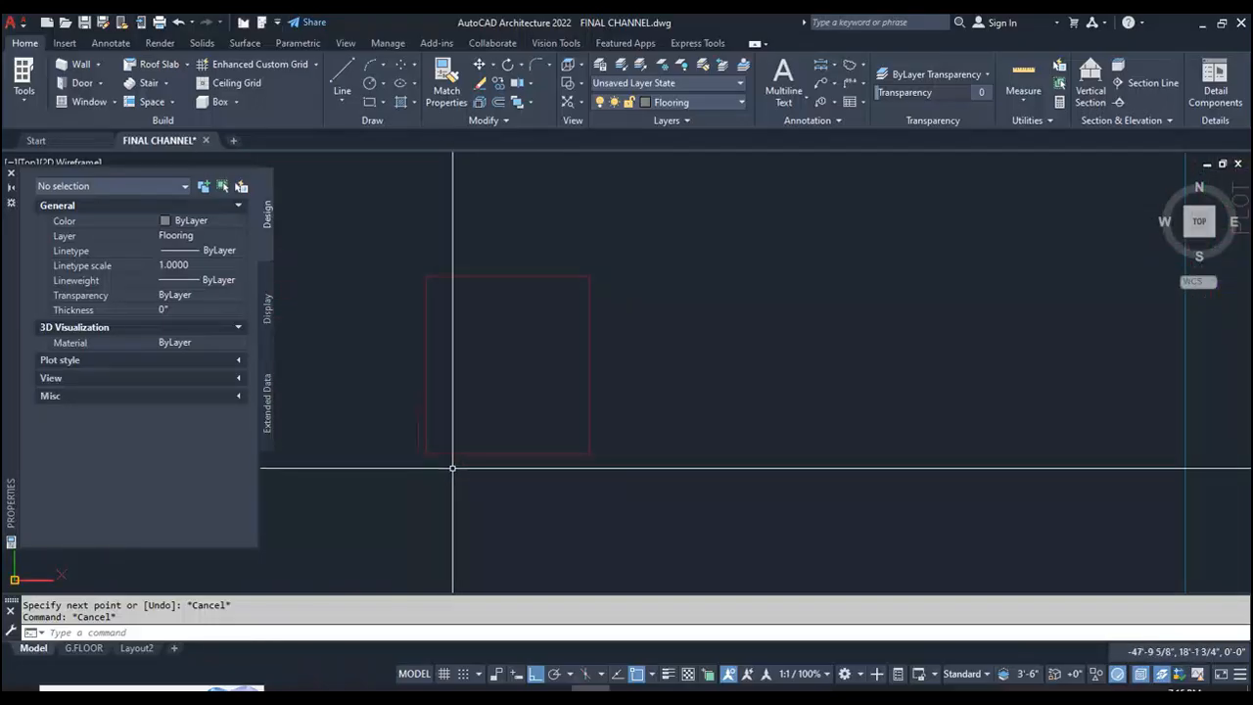
scroll(398, 384, "down", 2)
scroll(398, 383, "down", 2)
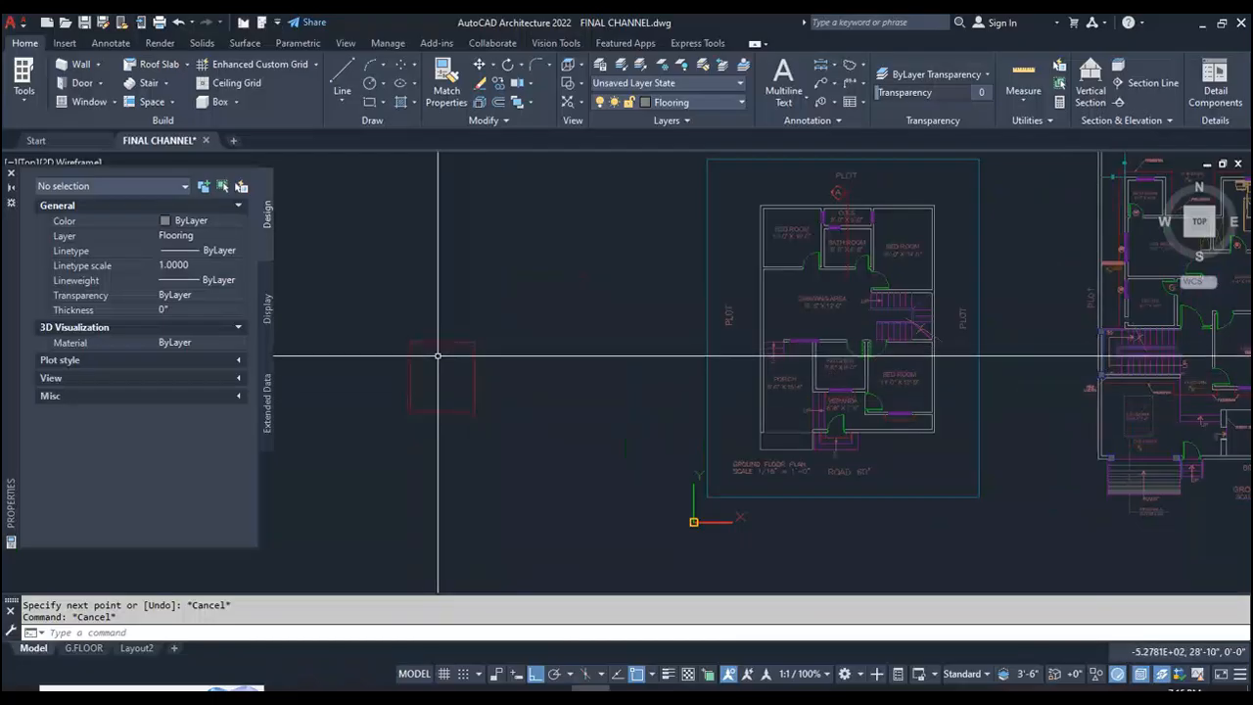
scroll(939, 402, "up", 6)
scroll(716, 448, "up", 4)
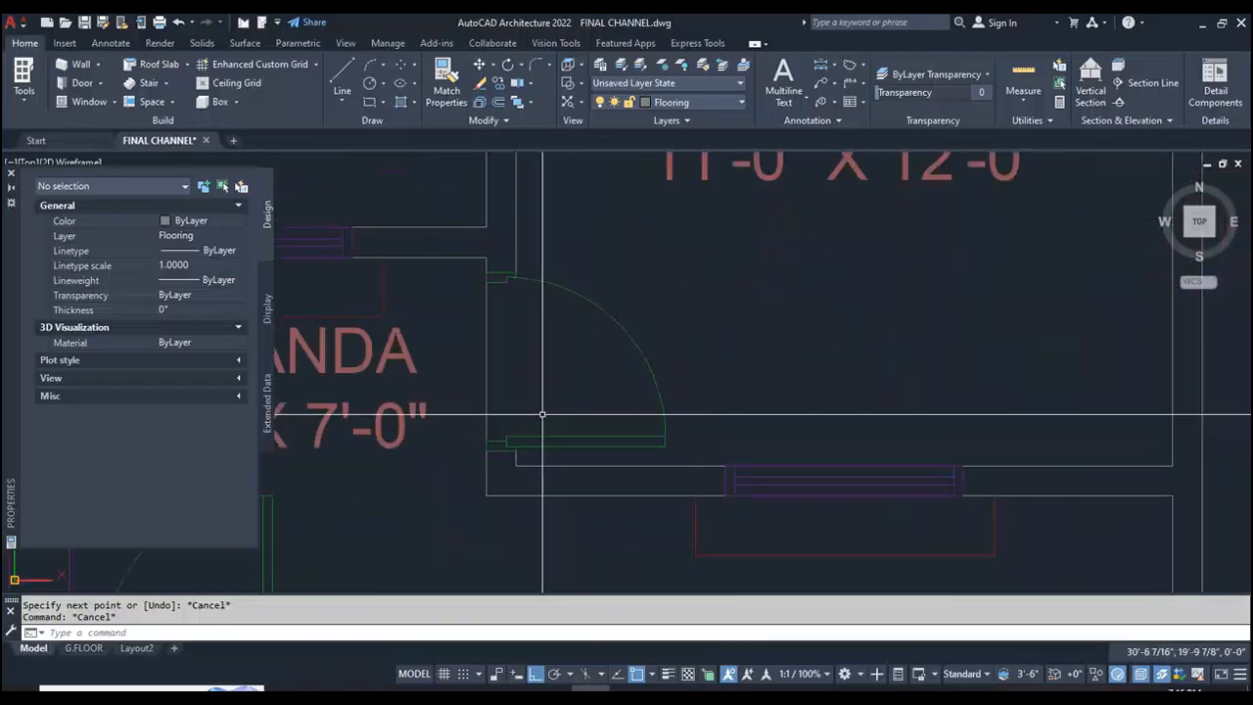
- With ortho off, draw a 45° line from the middle of the bedroom's veranda door opening up across the bedroom, past its east wall
type("l")
key("Return")
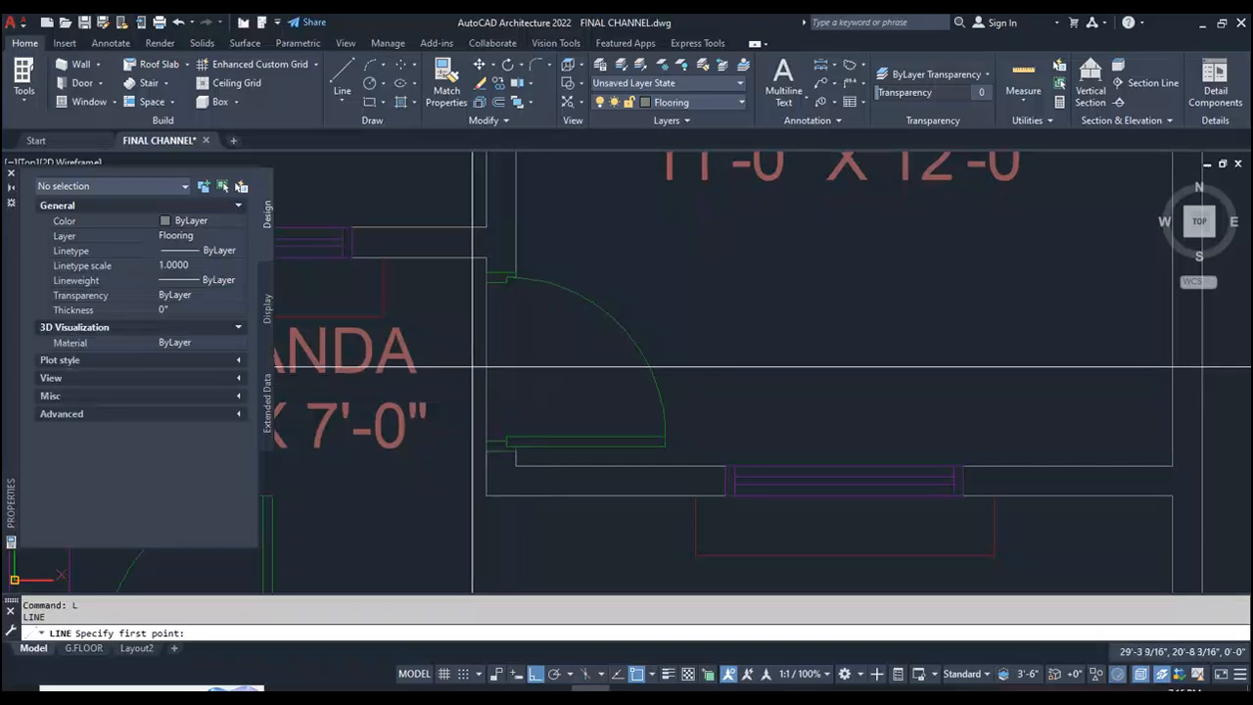
left_click(485, 361)
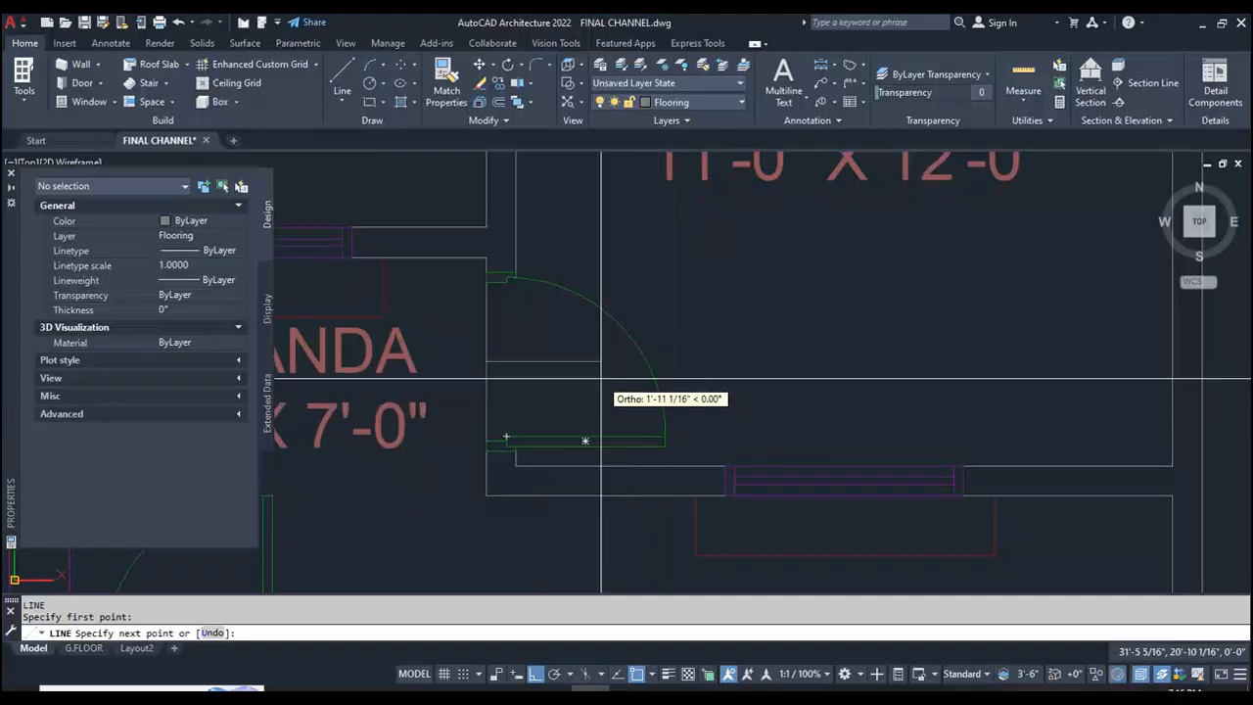
key("F8")
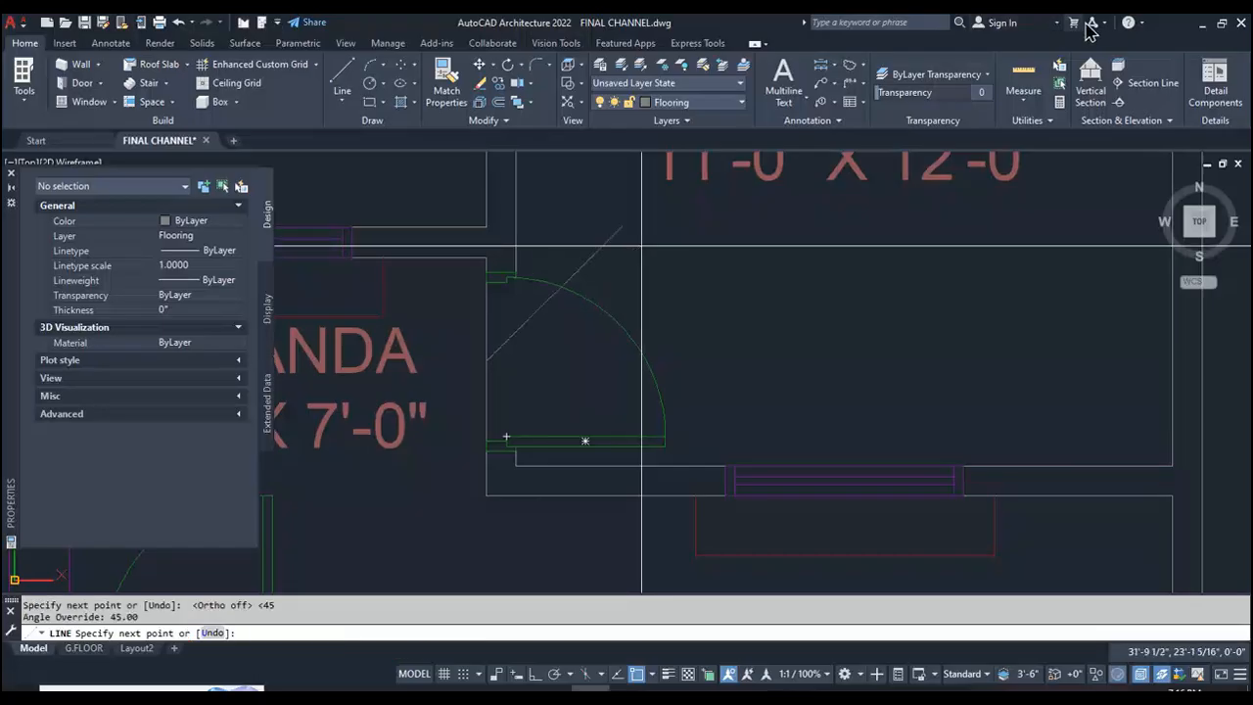
scroll(685, 342, "down", 4)
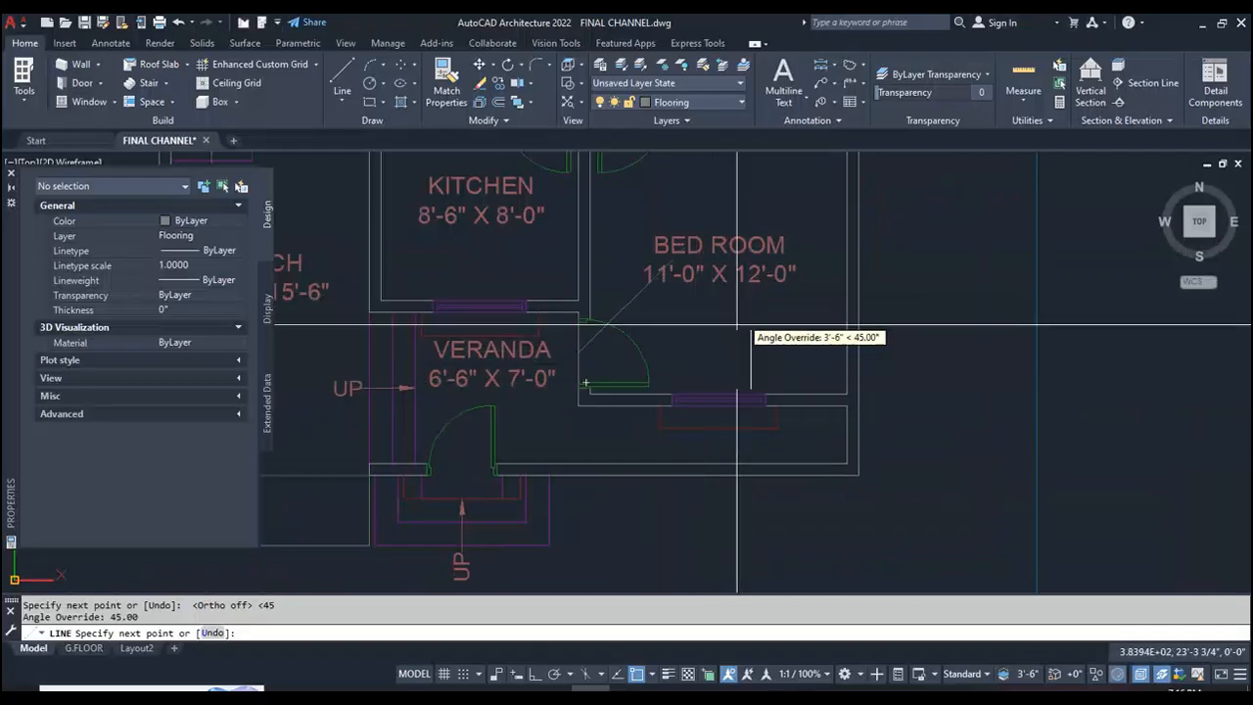
scroll(676, 386, "down", 3)
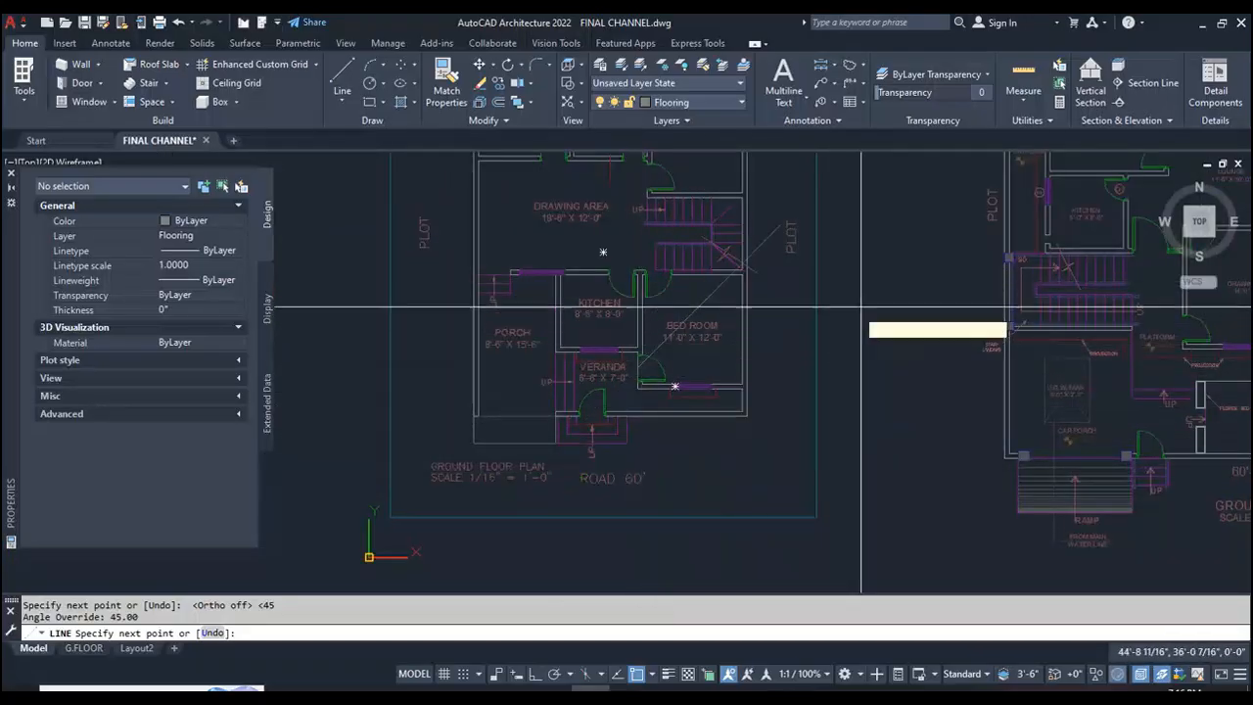
scroll(685, 391, "up", 2)
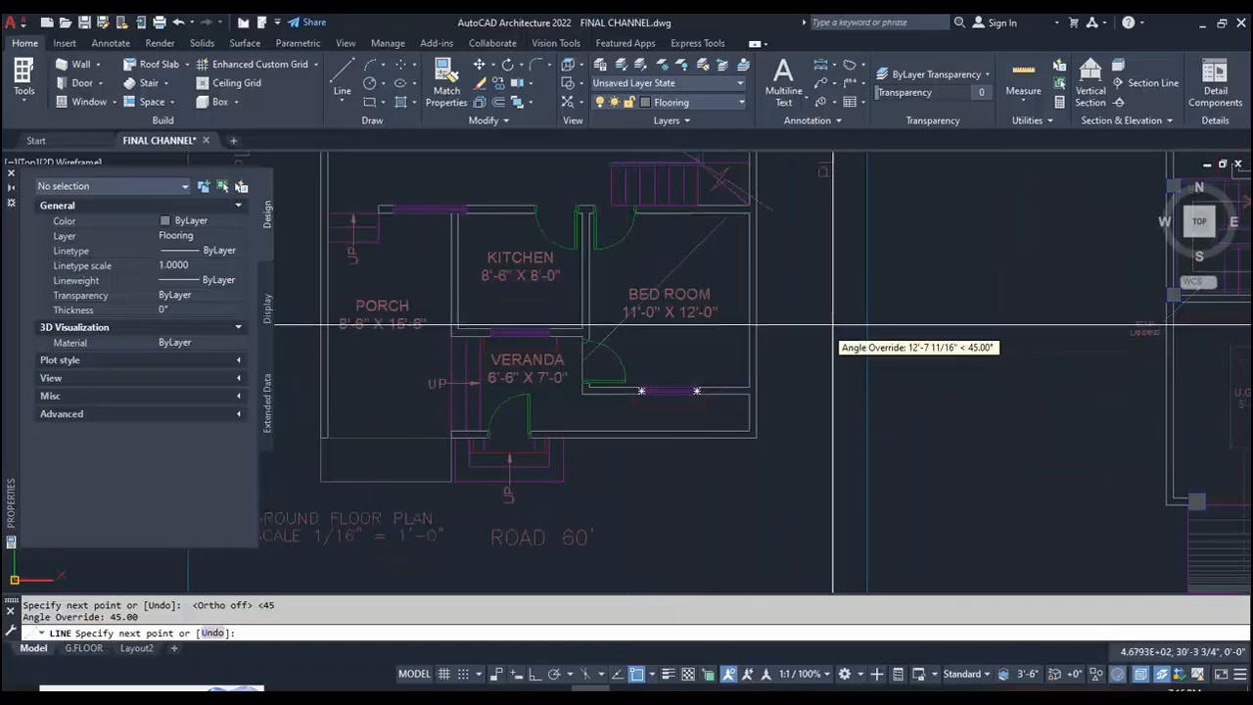
left_click(909, 304)
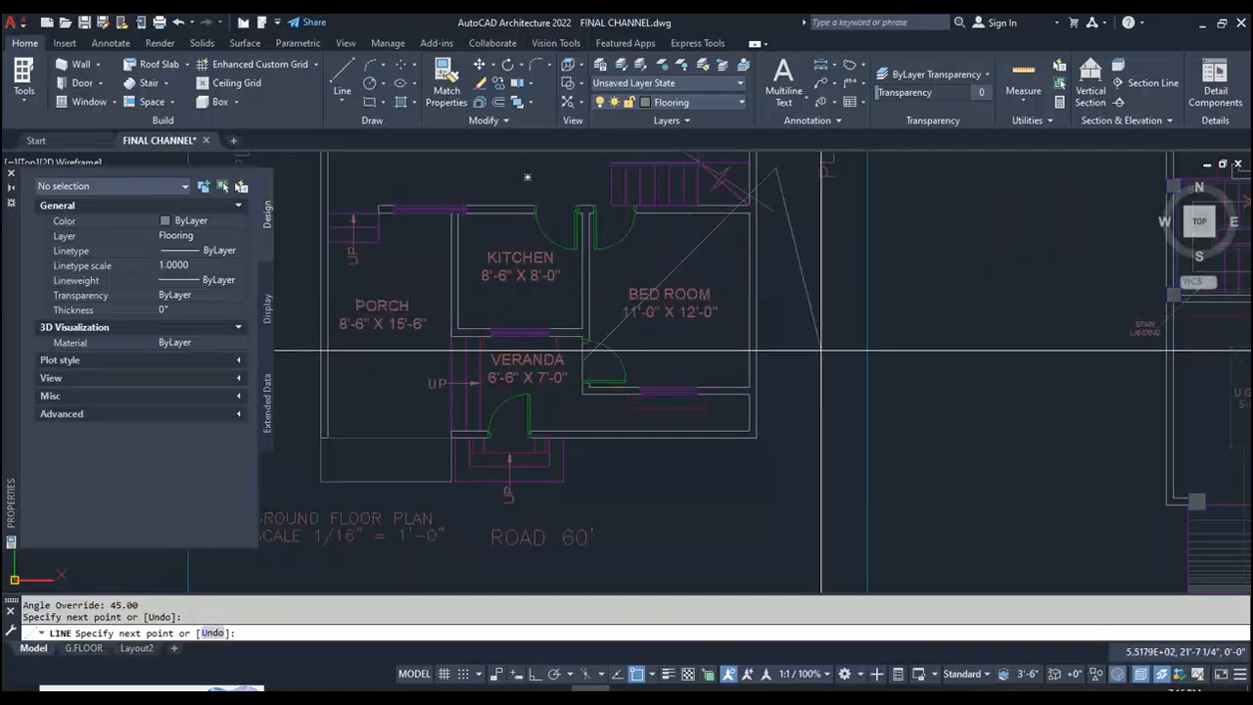
scroll(810, 334, "down", 3)
key("Escape")
- Draw a 45° line from the midpoint of the moved door line up across the separate bedroom rectangle, past its east edge
scroll(739, 363, "down", 1)
scroll(476, 363, "up", 5)
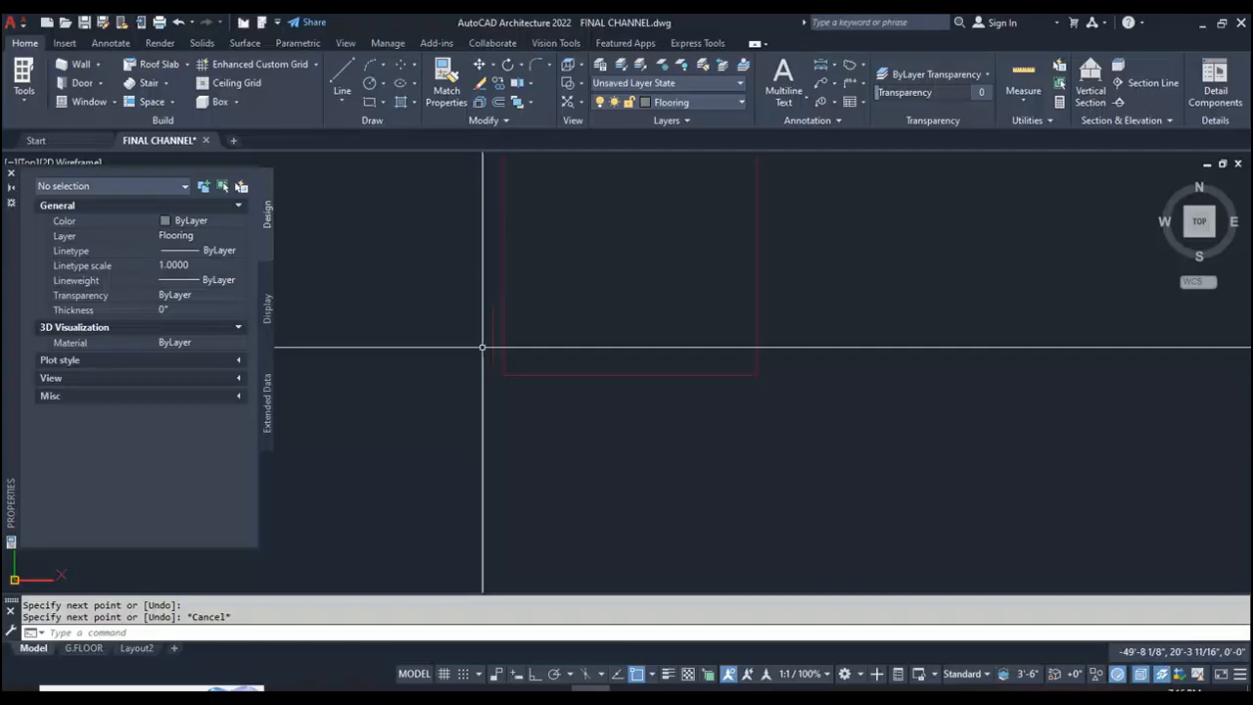
type("l")
key("Return")
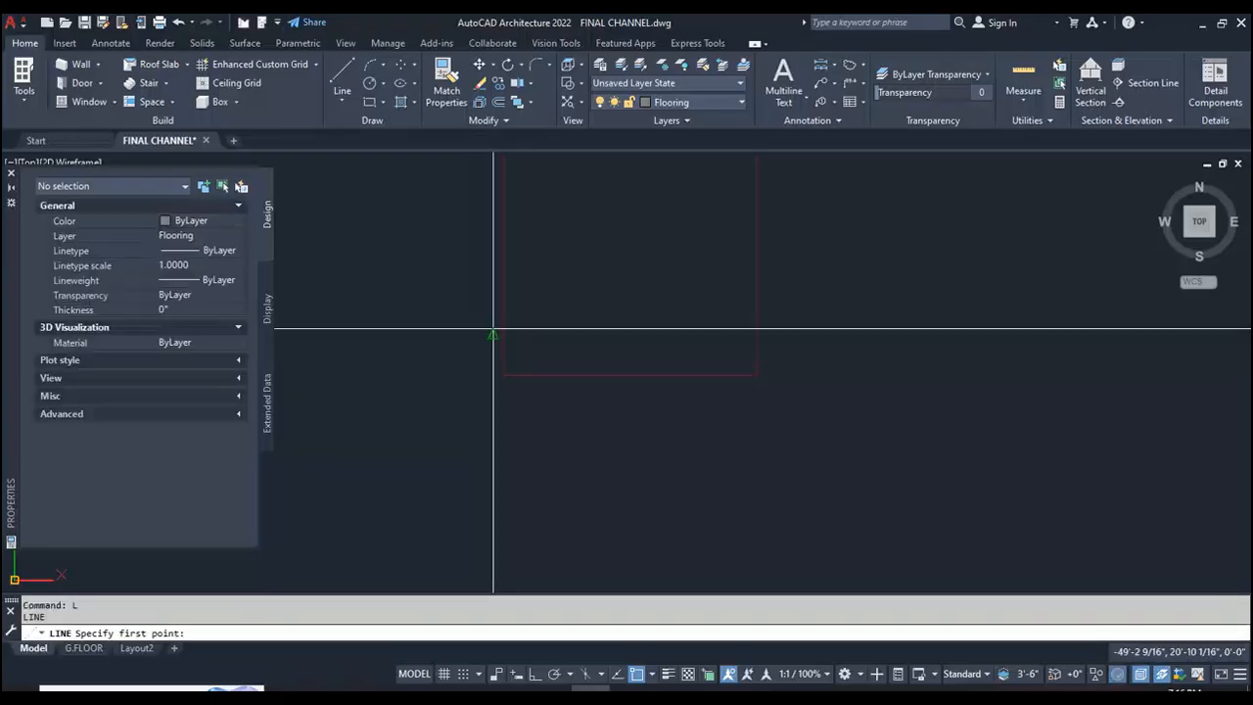
left_click(493, 335)
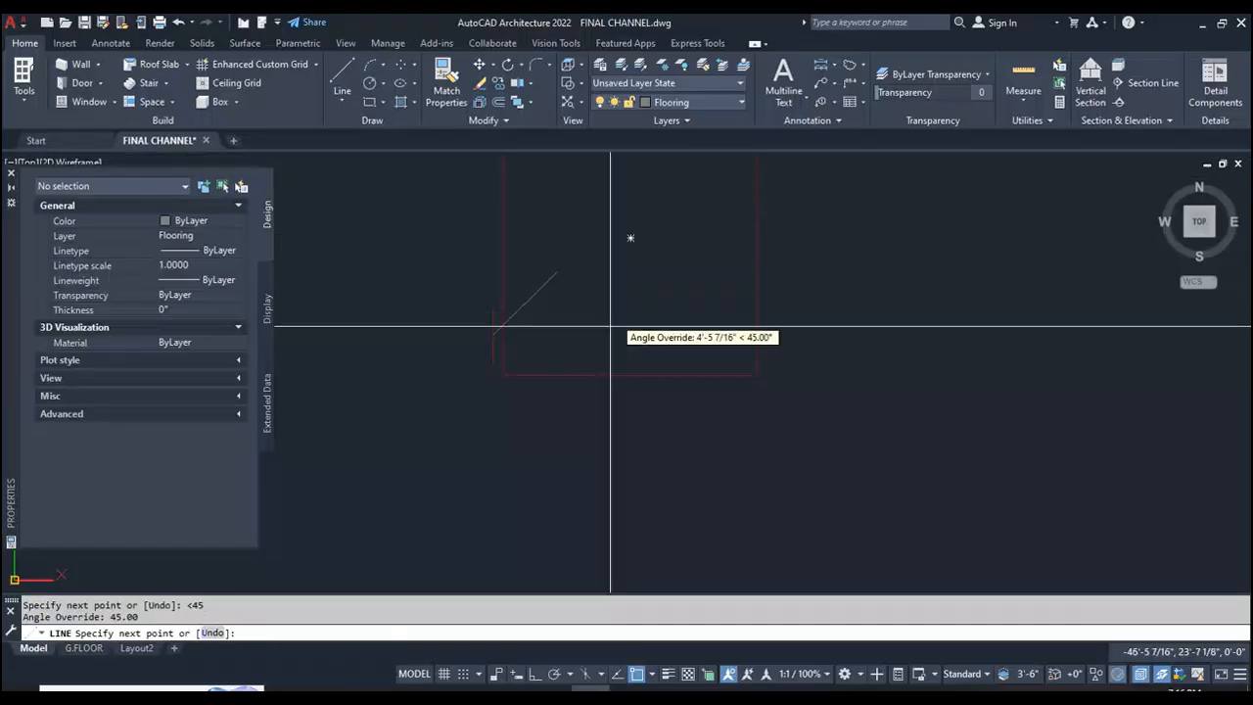
scroll(621, 325, "down", 4)
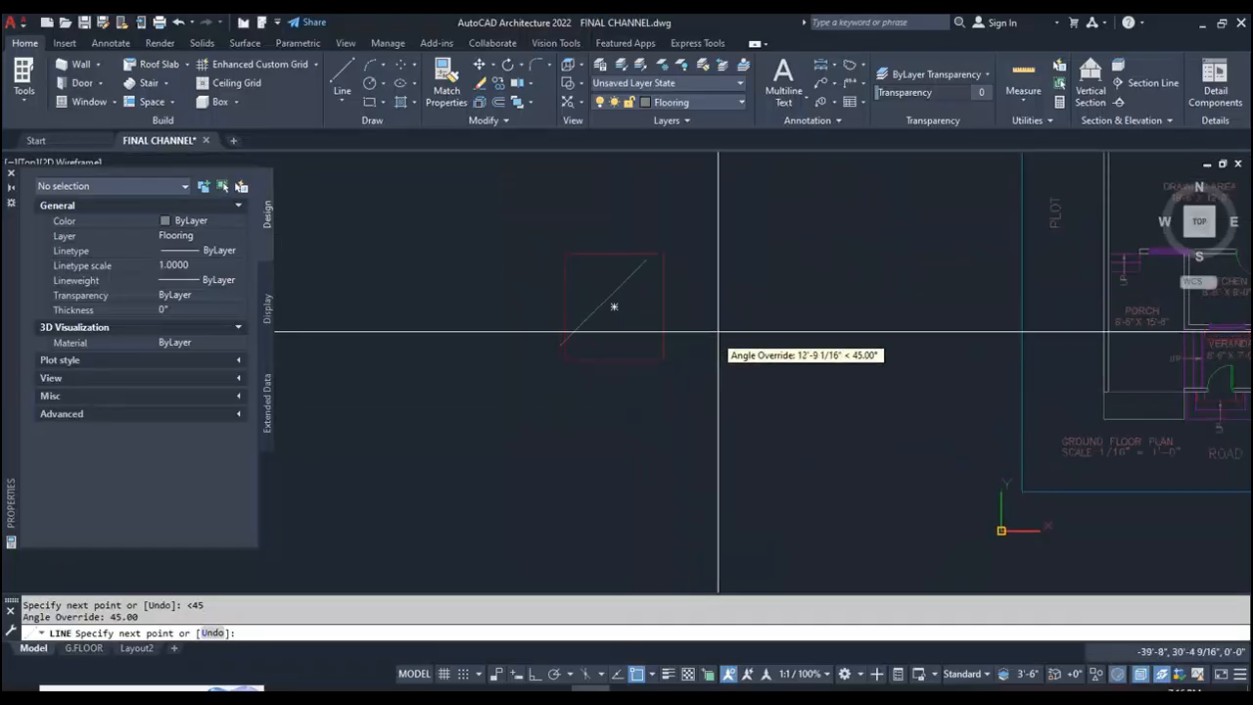
left_click(795, 269)
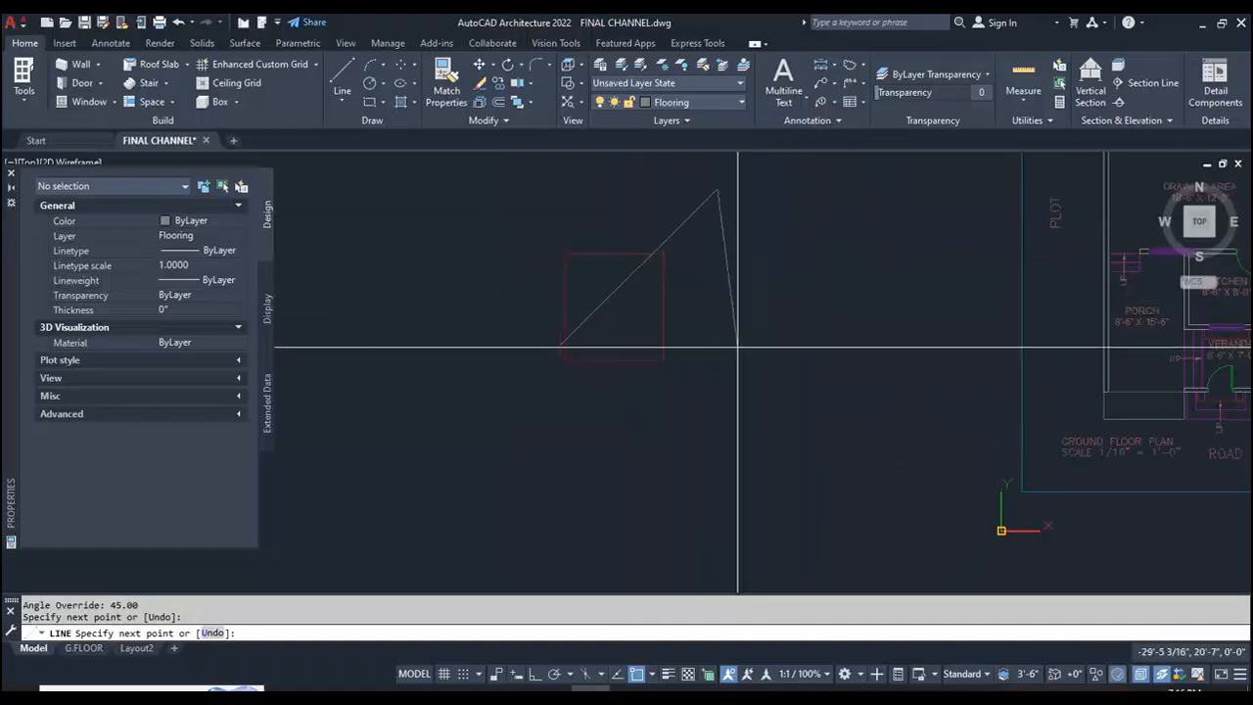
- Offset the bedroom's 45° line repeatedly at 12-inch spacing southeast, filling the room toward its southeast corner
key("Escape")
scroll(596, 259, "down", 5)
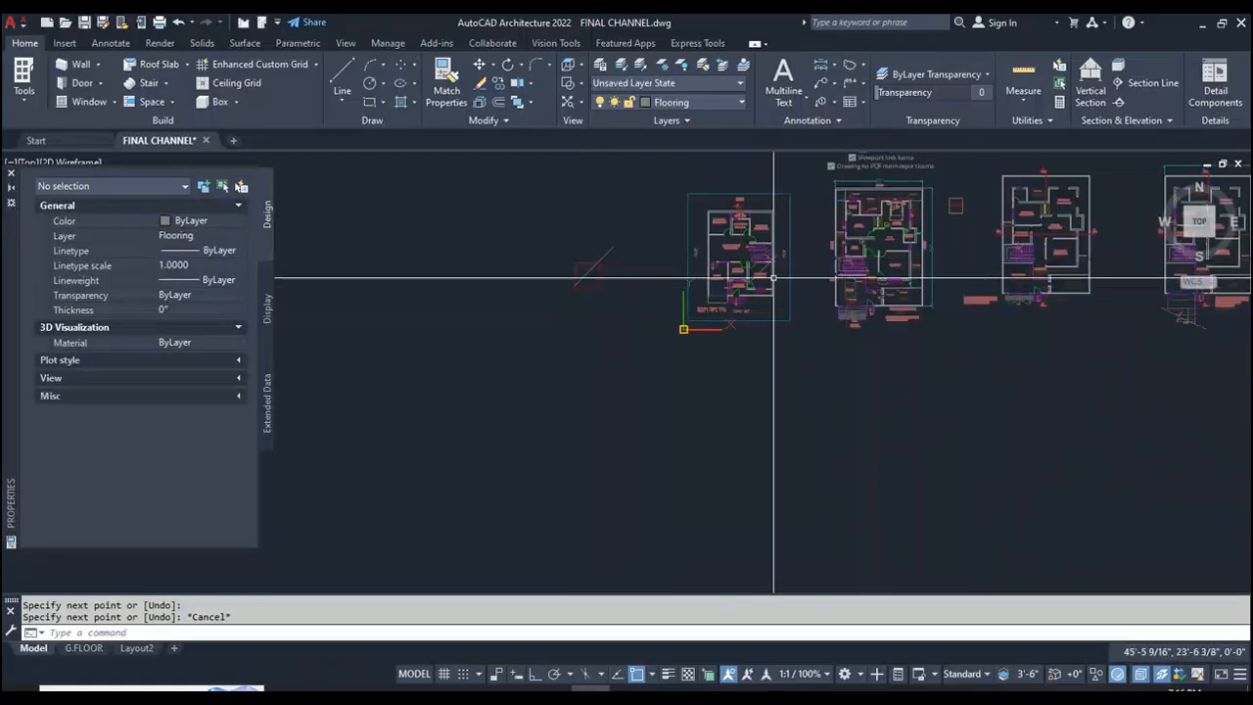
scroll(751, 278, "up", 10)
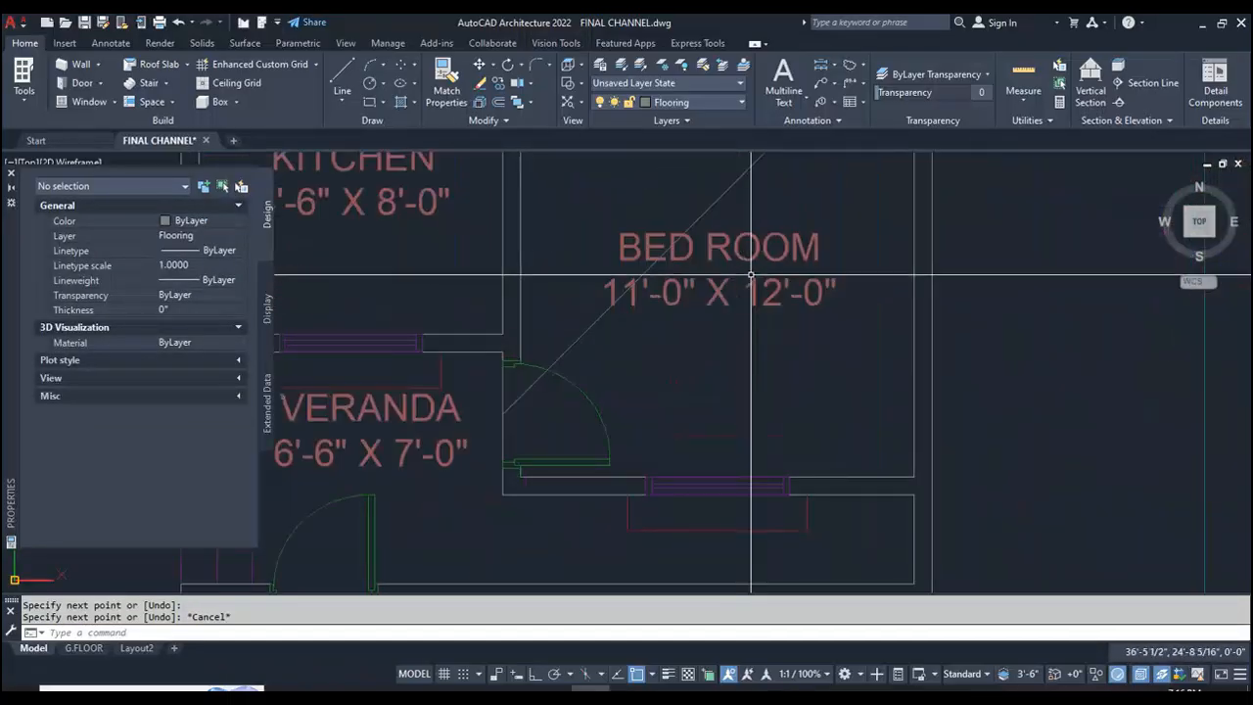
type("o")
key("Return")
type("12")
key("Return")
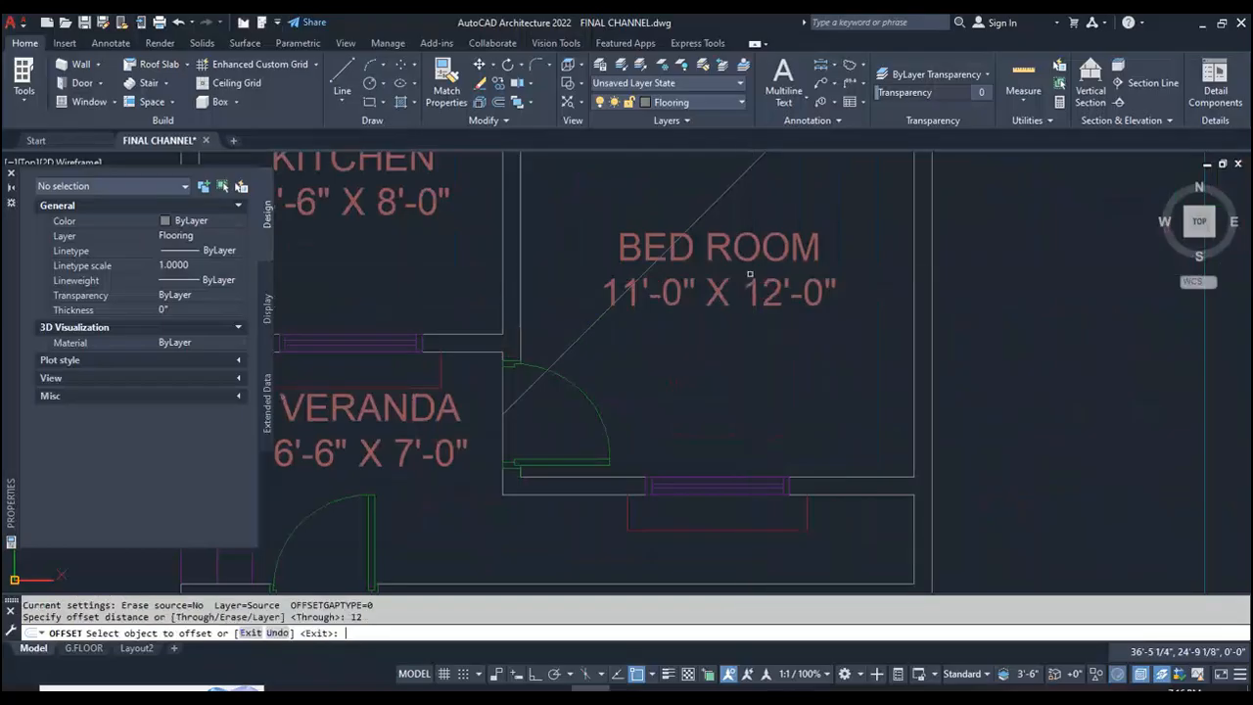
left_click(578, 337)
left_click(595, 360)
left_click(601, 365)
left_click(630, 390)
left_click(661, 393)
left_click(665, 401)
left_click(674, 395)
left_click(703, 413)
left_click(704, 415)
left_click(738, 427)
left_click(742, 427)
left_click(777, 440)
left_click(781, 442)
left_click(828, 445)
left_click(833, 446)
left_click(874, 451)
left_click(878, 451)
left_click(920, 459)
- Continue the 12-inch offsets northwest of the bedroom's original 45° line up to the door in its north wall
scroll(823, 378, "down", 4)
scroll(823, 378, "up", 4)
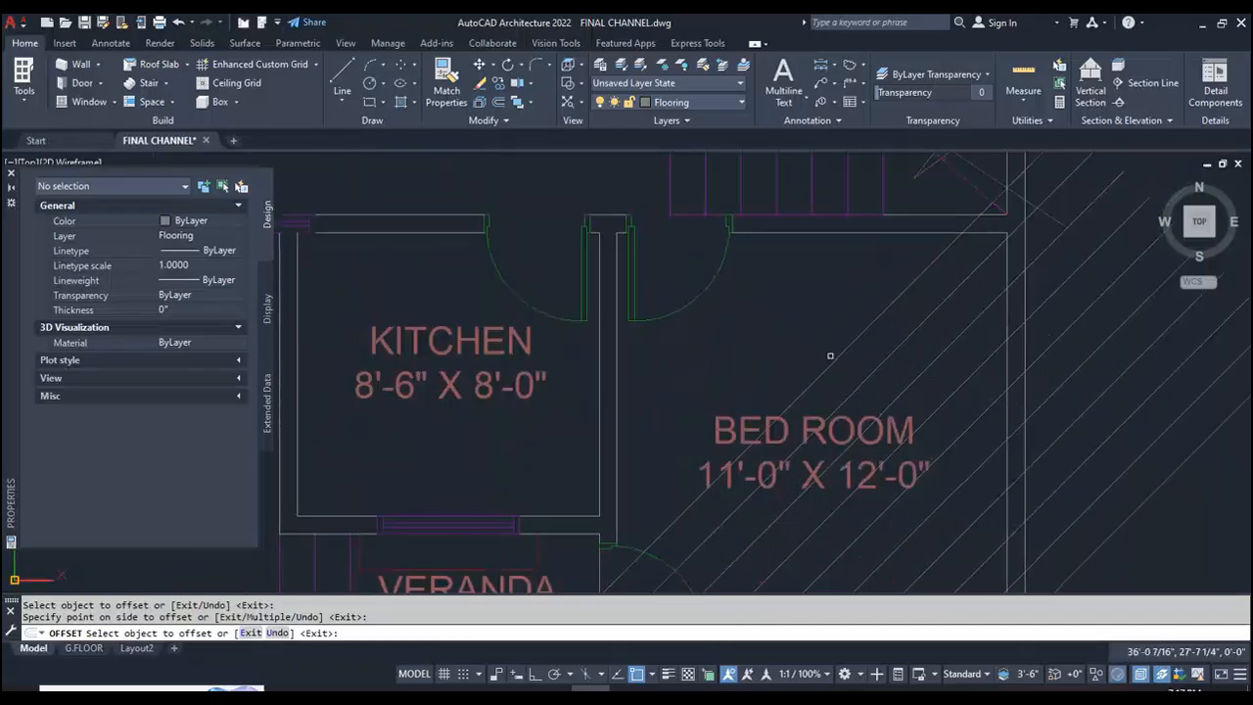
left_click(798, 344)
left_click(802, 341)
left_click(801, 341)
left_click(763, 297)
left_click(758, 295)
left_click(760, 293)
left_click(741, 271)
left_click(742, 265)
left_click(740, 256)
left_click(714, 246)
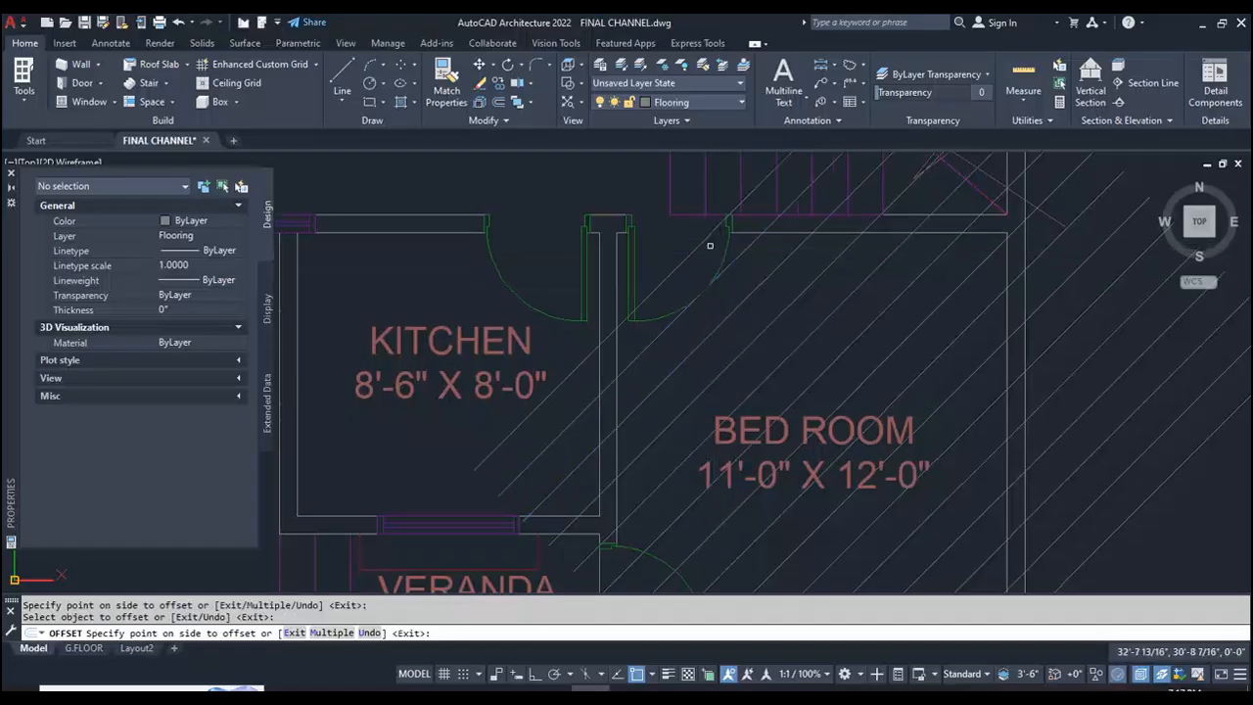
left_click(693, 241)
left_click(675, 233)
left_click(675, 233)
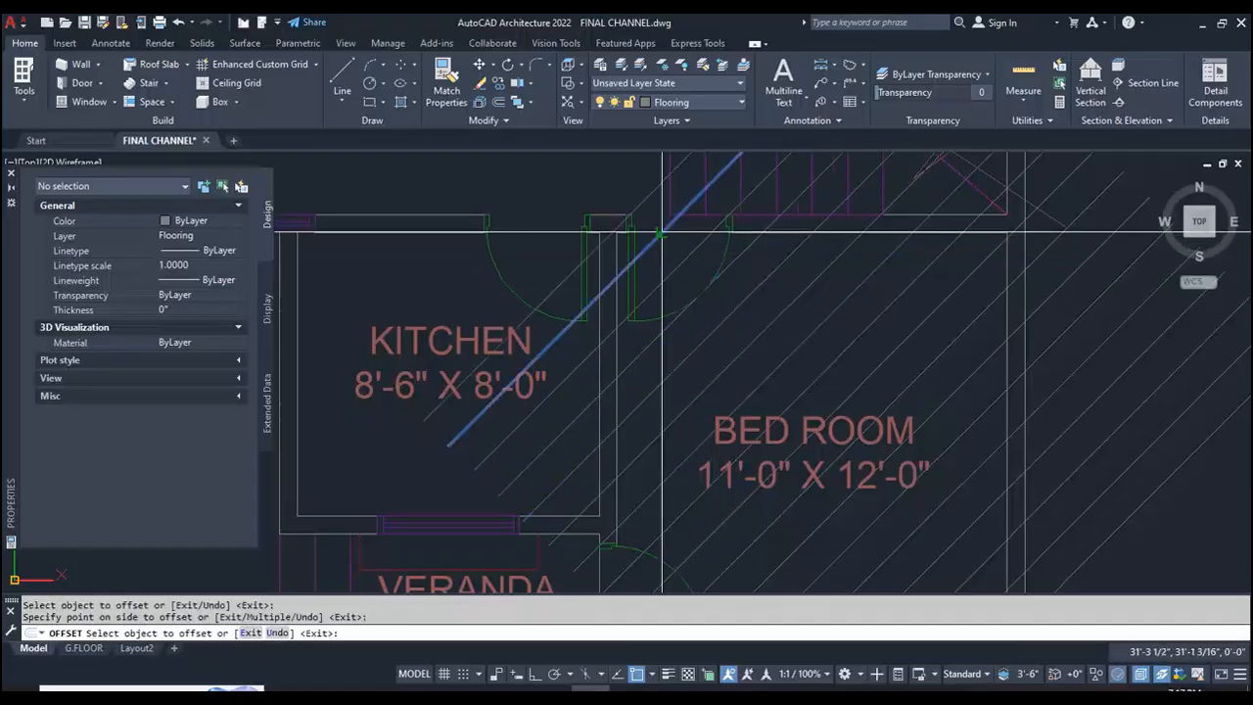
scroll(654, 209, "up", 5)
left_click(654, 208)
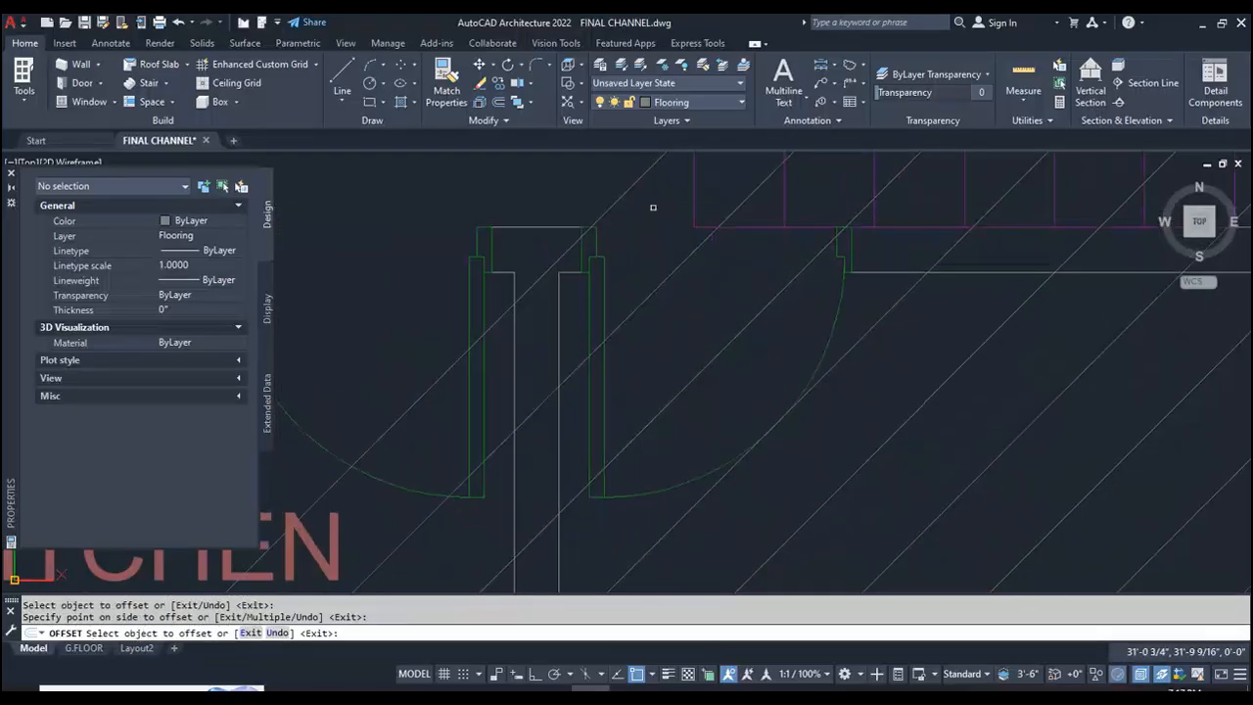
scroll(650, 208, "down", 5)
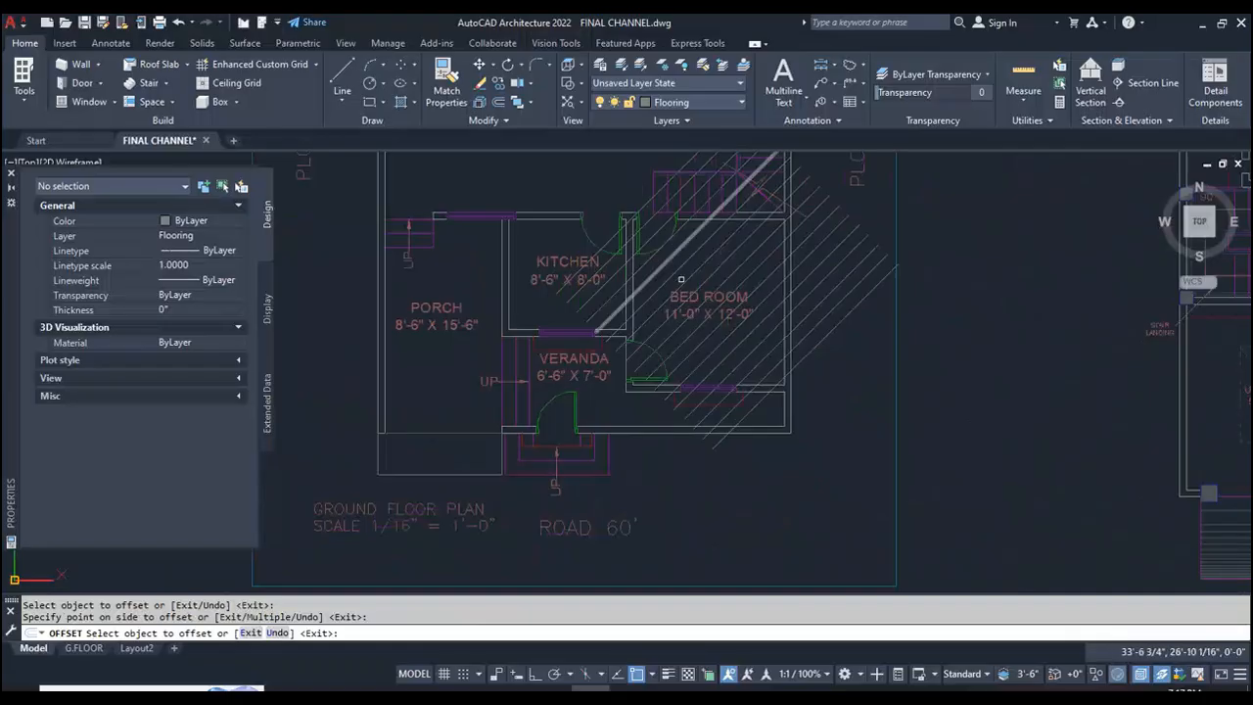
scroll(702, 353, "up", 3)
scroll(700, 344, "down", 3)
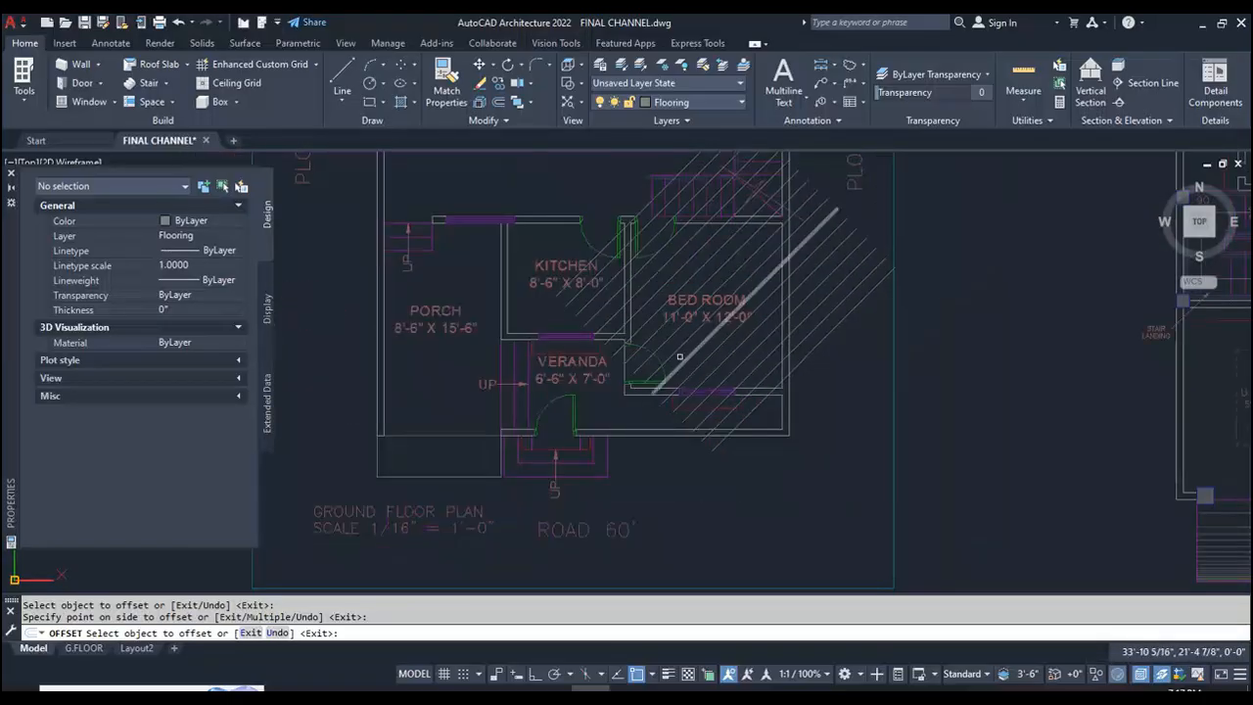
- Extend the lower end of the 45° line at the bedroom's veranda door opening
key("Escape")
type("ex")
key("Return")
scroll(674, 357, "up", 5)
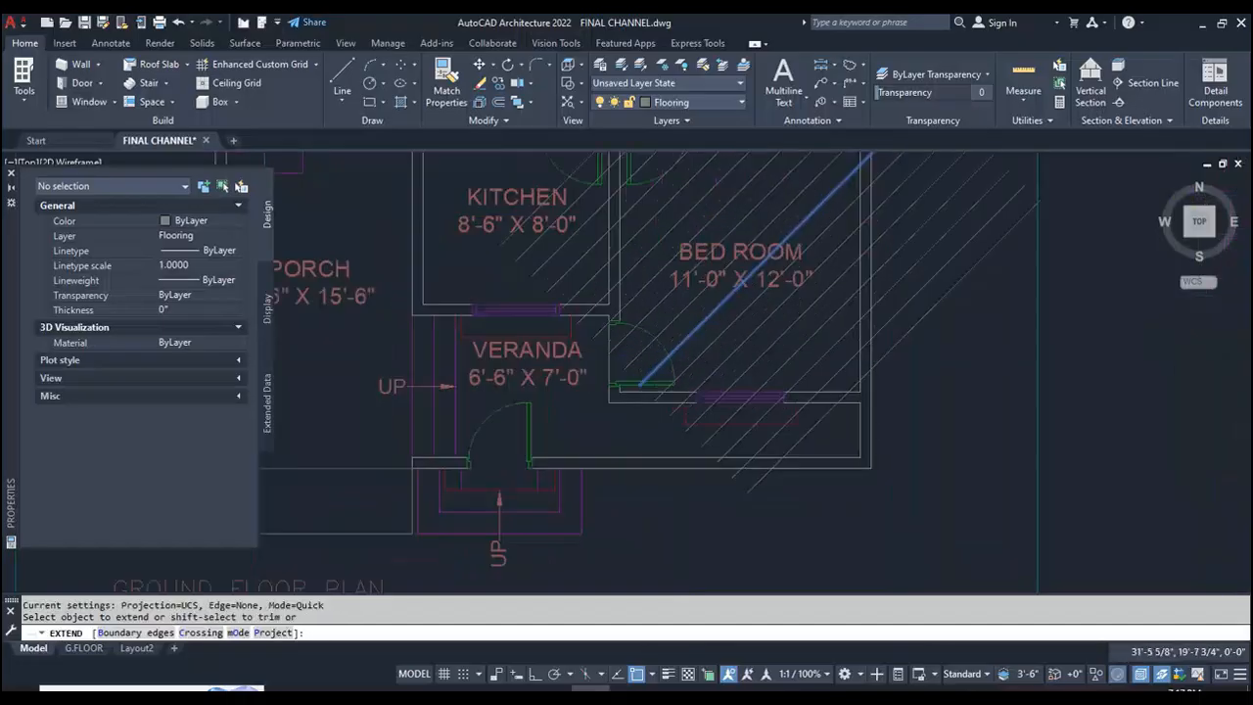
left_click(623, 346)
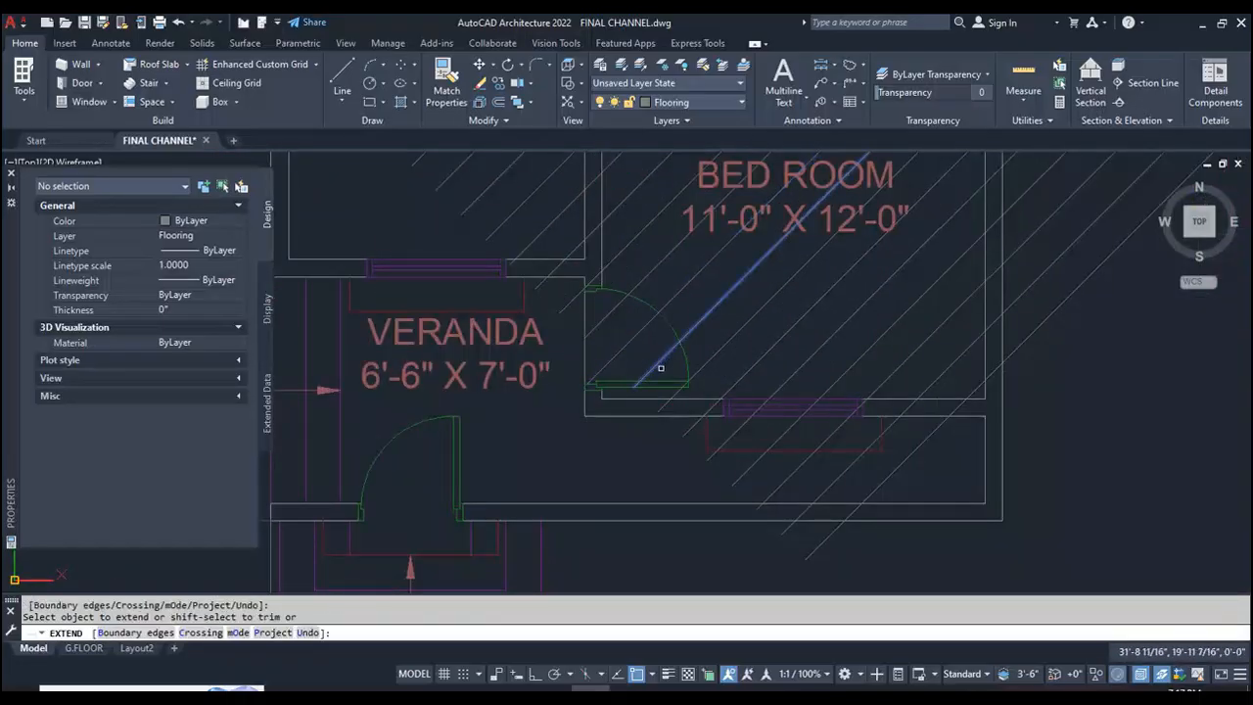
key("Escape")
scroll(648, 374, "down", 5)
scroll(645, 376, "up", 2)
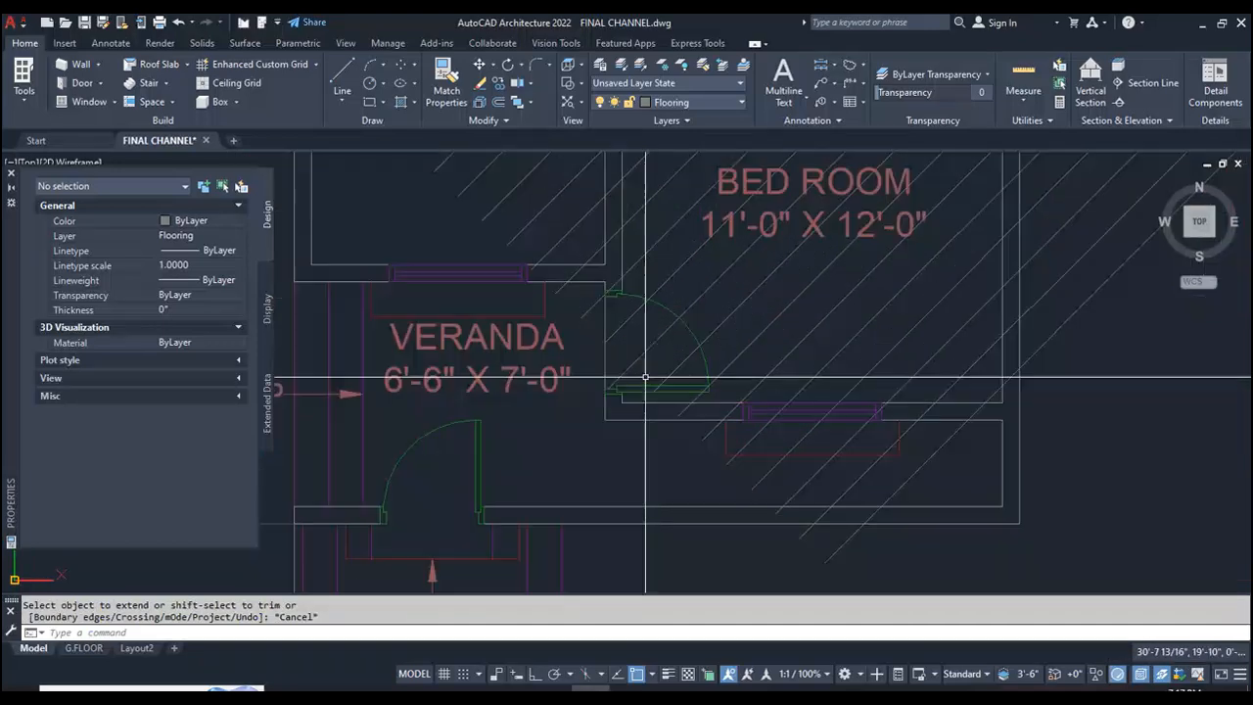
- Offset the separate rectangle's 45° line repeatedly by 1'-0" southeast, toward the rectangle's southeast corner
scroll(559, 364, "down", 5)
scroll(610, 363, "up", 8)
type("o")
key("Return")
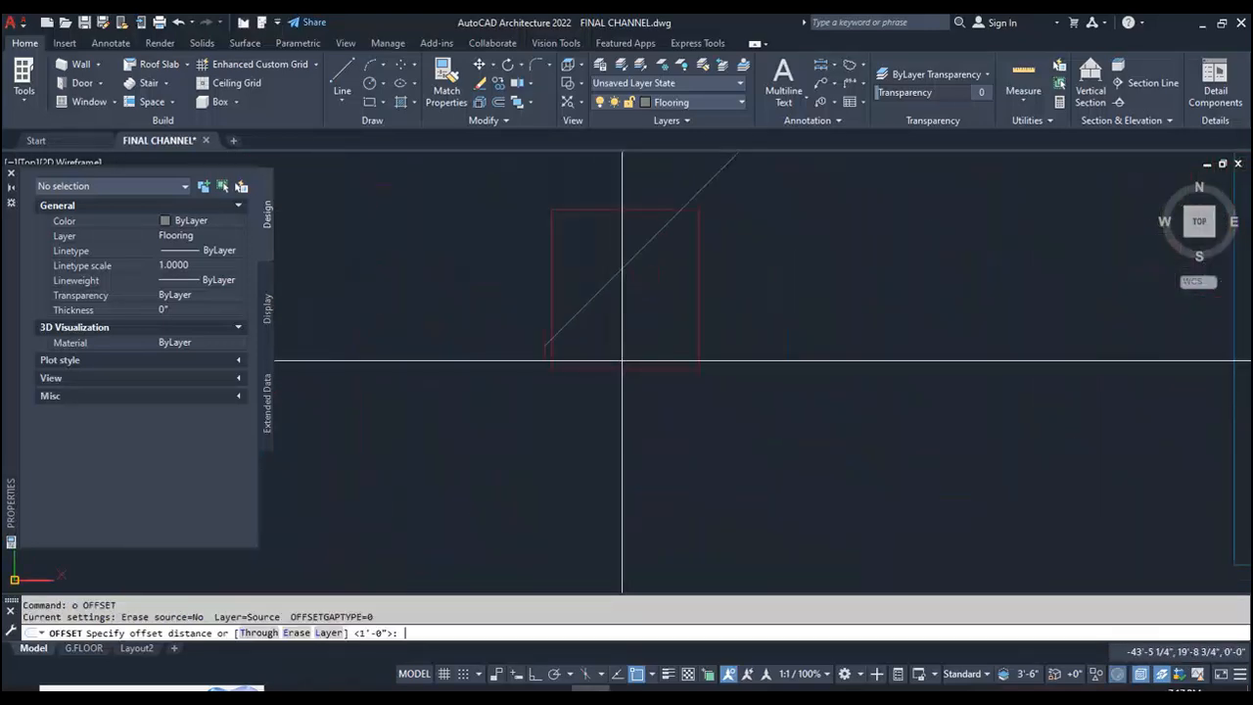
key("Return")
left_click(590, 300)
left_click(596, 314)
left_click(597, 314)
left_click(615, 326)
left_click(614, 317)
left_click(628, 327)
left_click(630, 318)
left_click(649, 332)
left_click(643, 327)
left_click(656, 335)
left_click(654, 333)
left_click(665, 353)
left_click(662, 342)
left_click(664, 344)
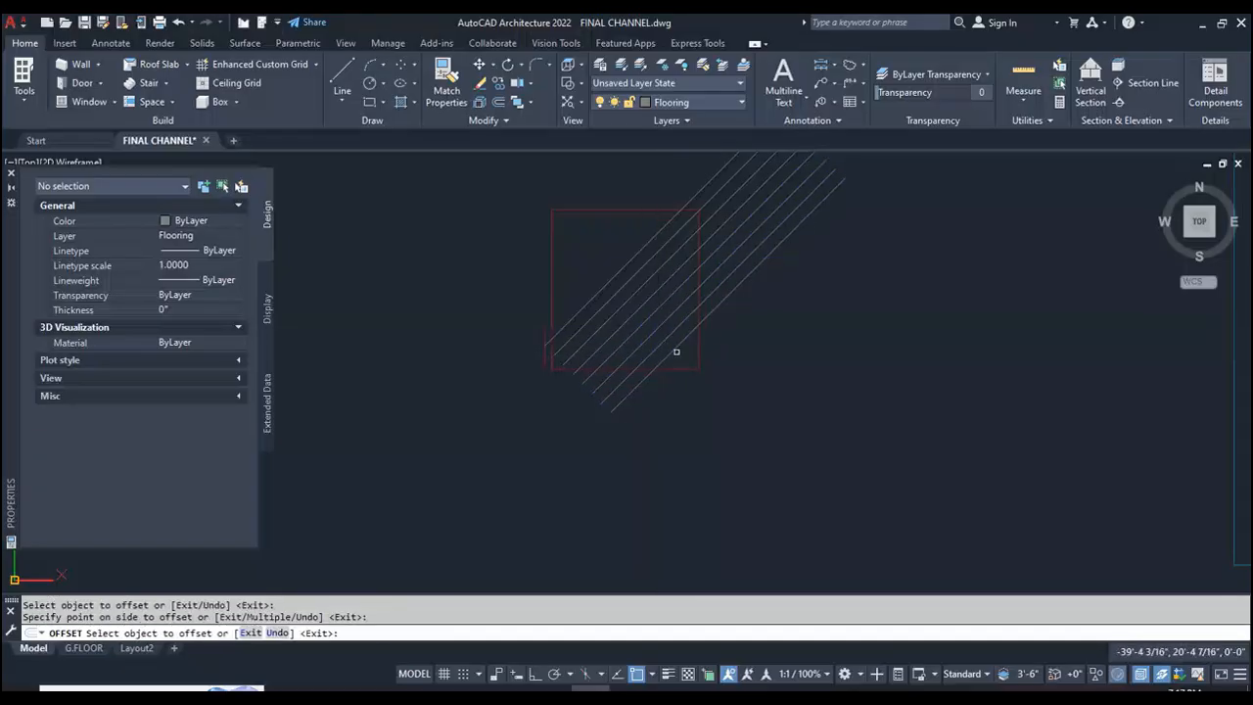
left_click(674, 348)
left_click(685, 363)
left_click(682, 359)
left_click(685, 363)
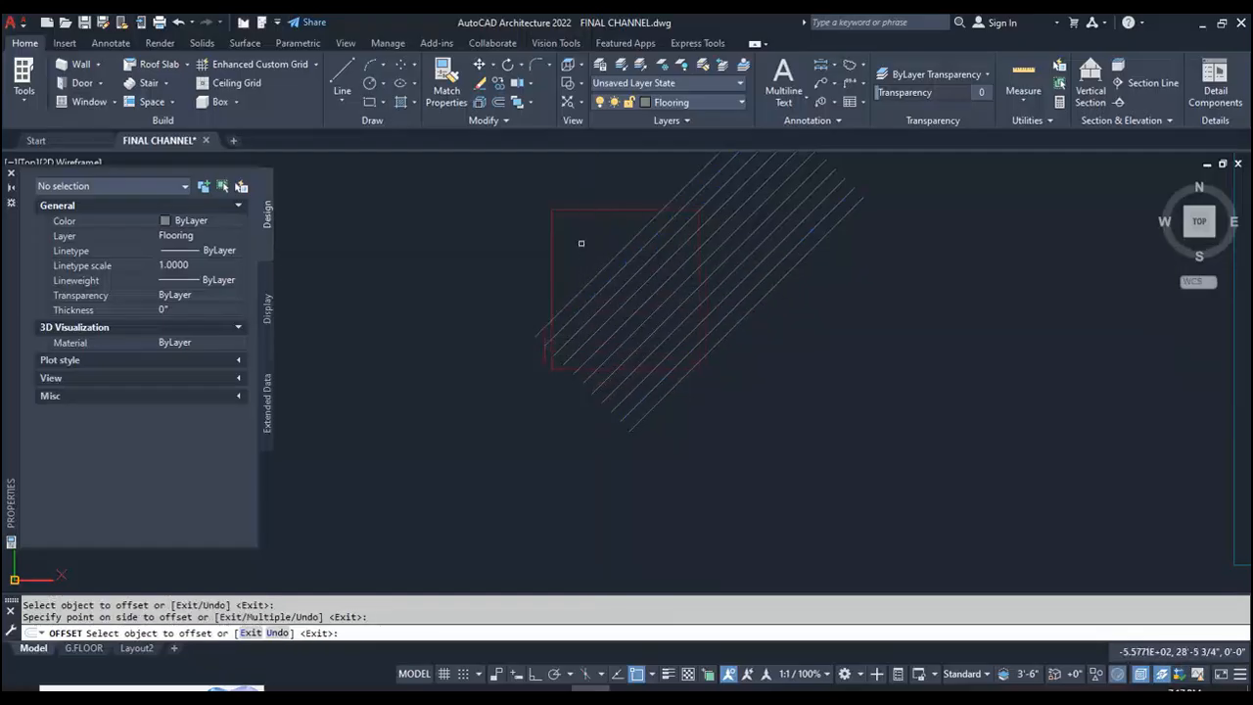
- Continue the 1'-0" offsets northwest across the separate rectangle to its northwest corner
left_click(595, 286)
left_click(577, 235)
left_click(589, 264)
left_click(579, 241)
left_click(581, 252)
left_click(570, 229)
left_click(574, 239)
left_click(574, 239)
left_click(561, 222)
left_click(568, 231)
left_click(558, 215)
scroll(558, 215, "up", 5)
left_click(557, 216)
left_click(514, 192)
scroll(524, 207, "down", 5)
key("Escape")
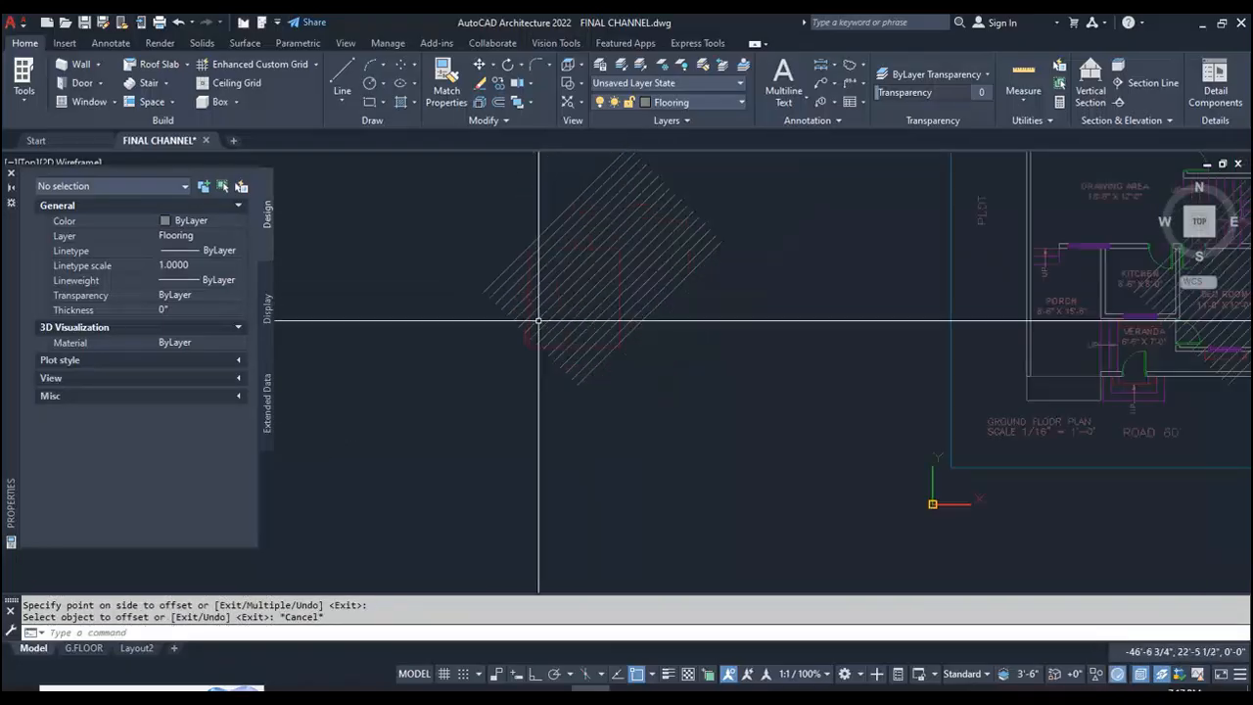
scroll(587, 333, "down", 7)
scroll(739, 284, "up", 5)
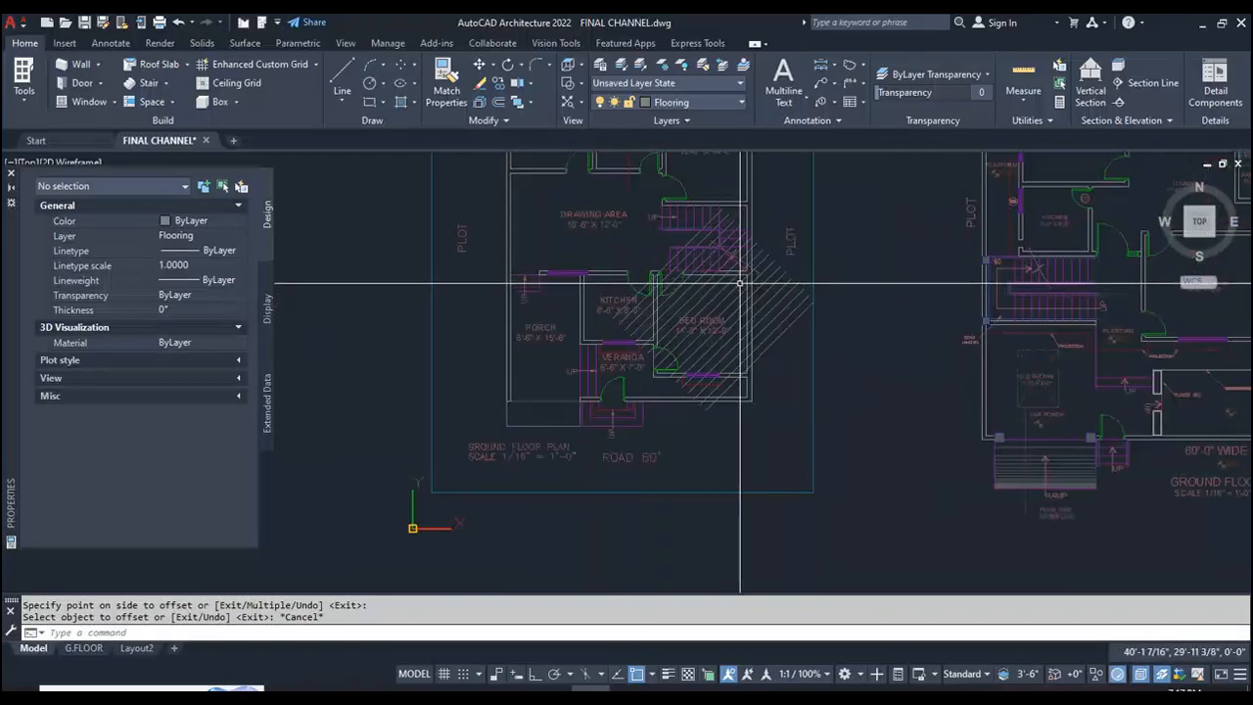
scroll(740, 284, "up", 2)
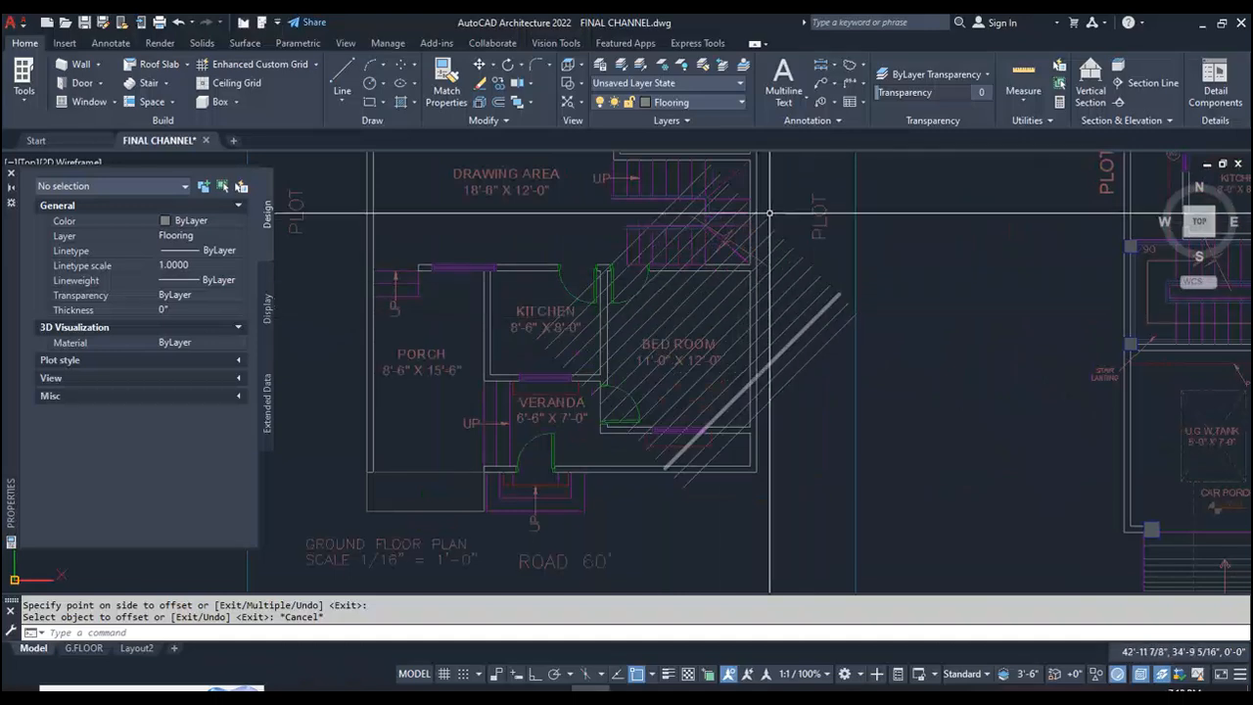
scroll(775, 223, "up", 2)
left_click(734, 231)
left_click(528, 293)
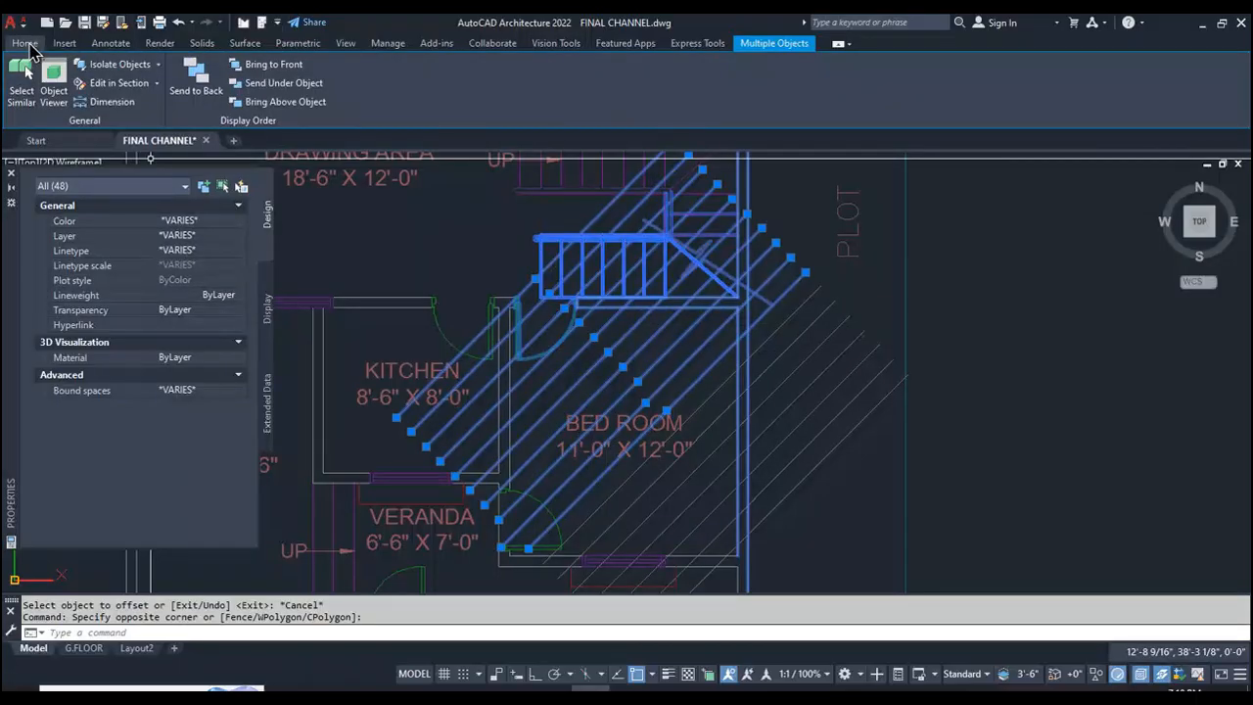
left_click(26, 44)
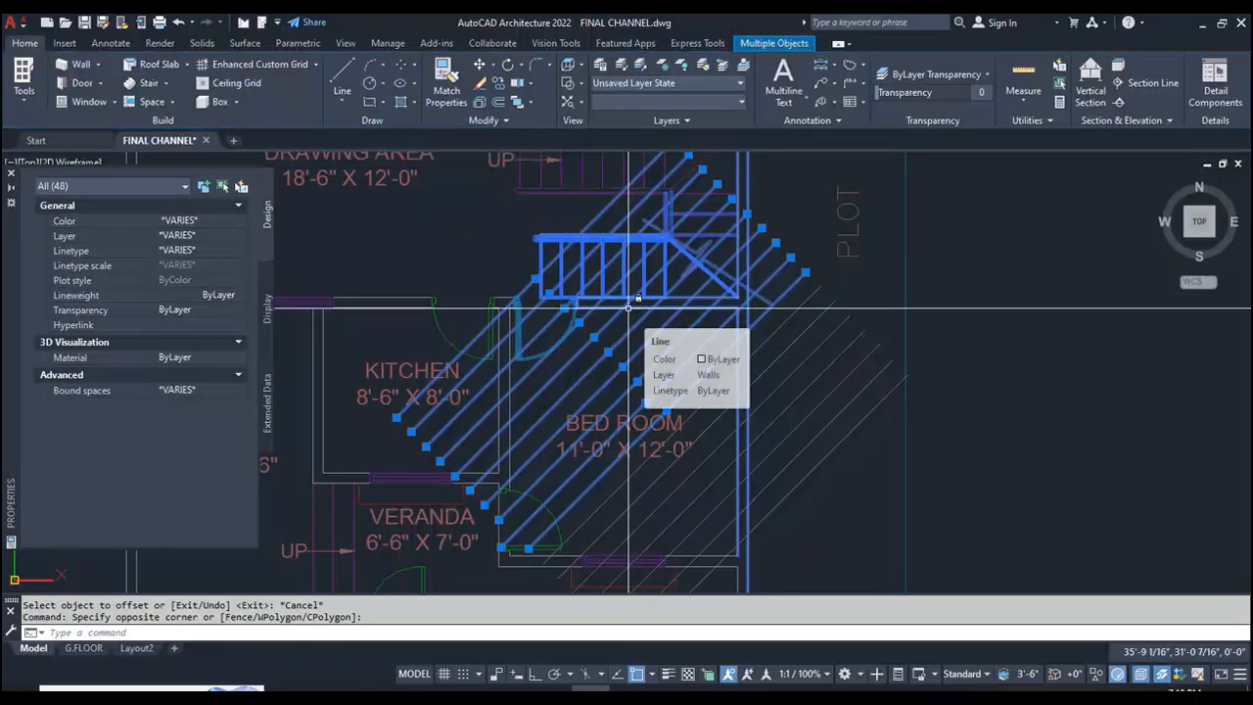
type("m")
key("Return")
left_click(592, 309)
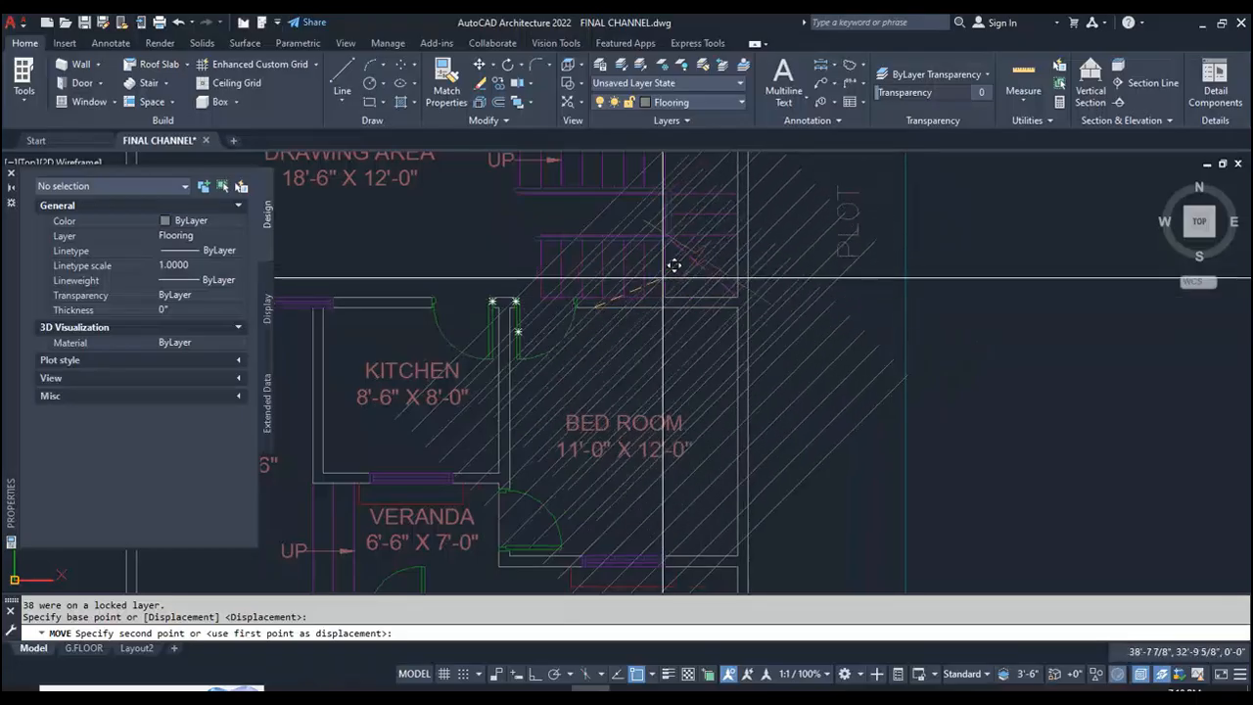
scroll(671, 266, "down", 5)
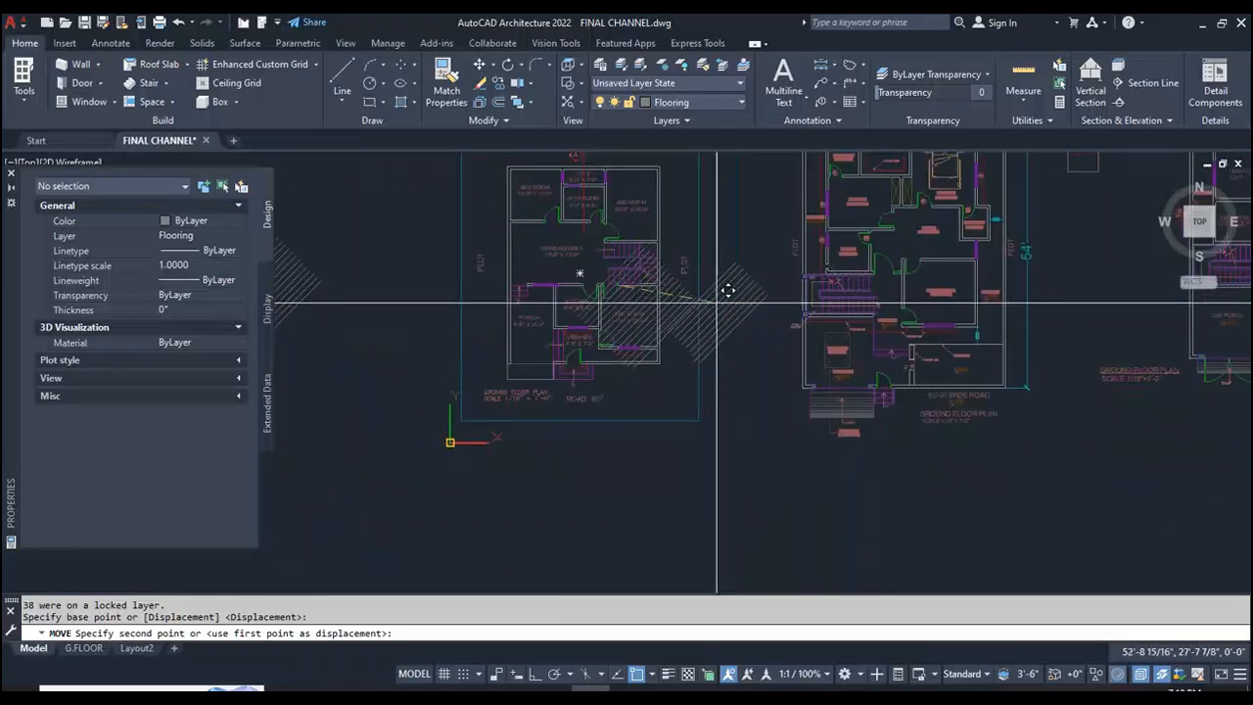
scroll(646, 282, "up", 5)
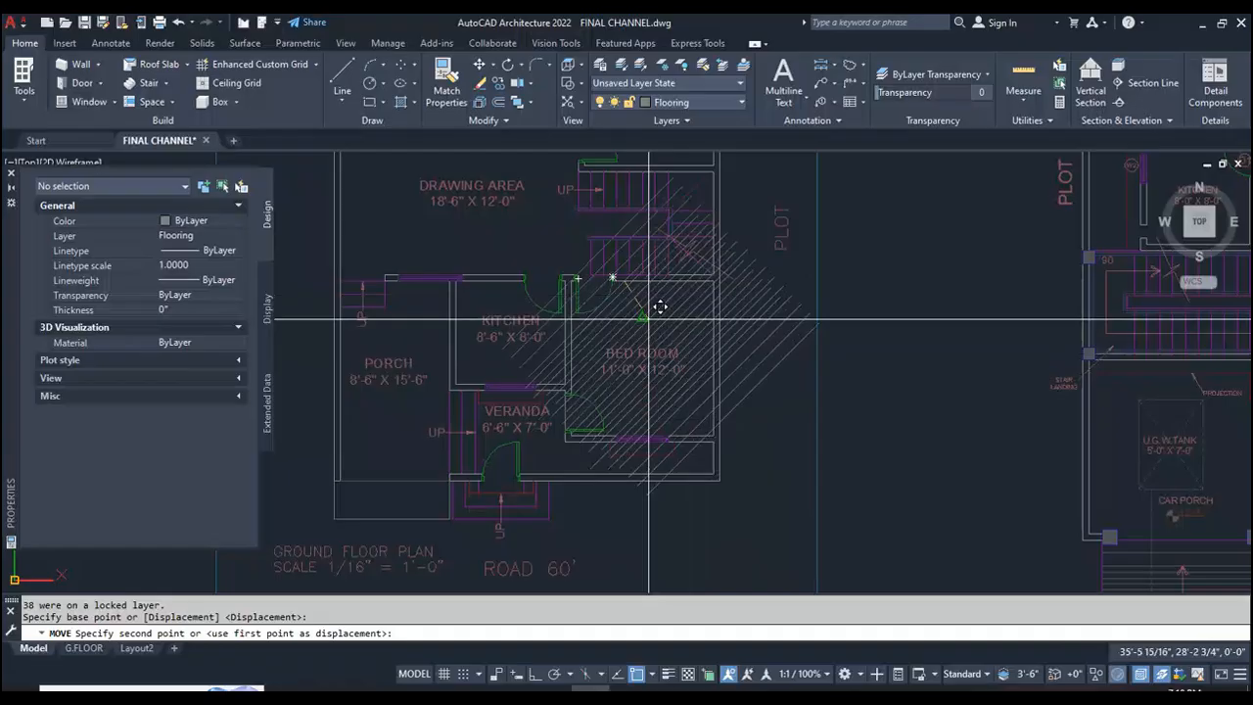
key("Escape")
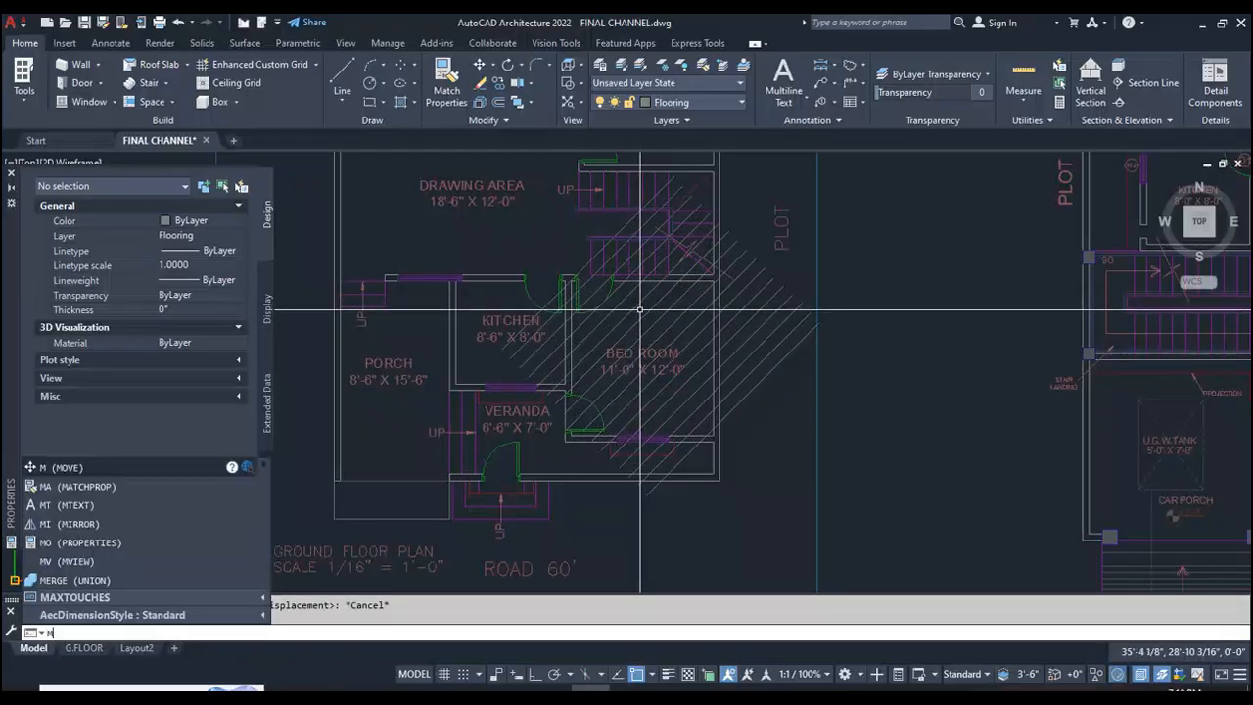
- With ortho on, mirror all the bedroom's 45° lines about a horizontal axis through the room's middle, keeping the source lines
type("MI")
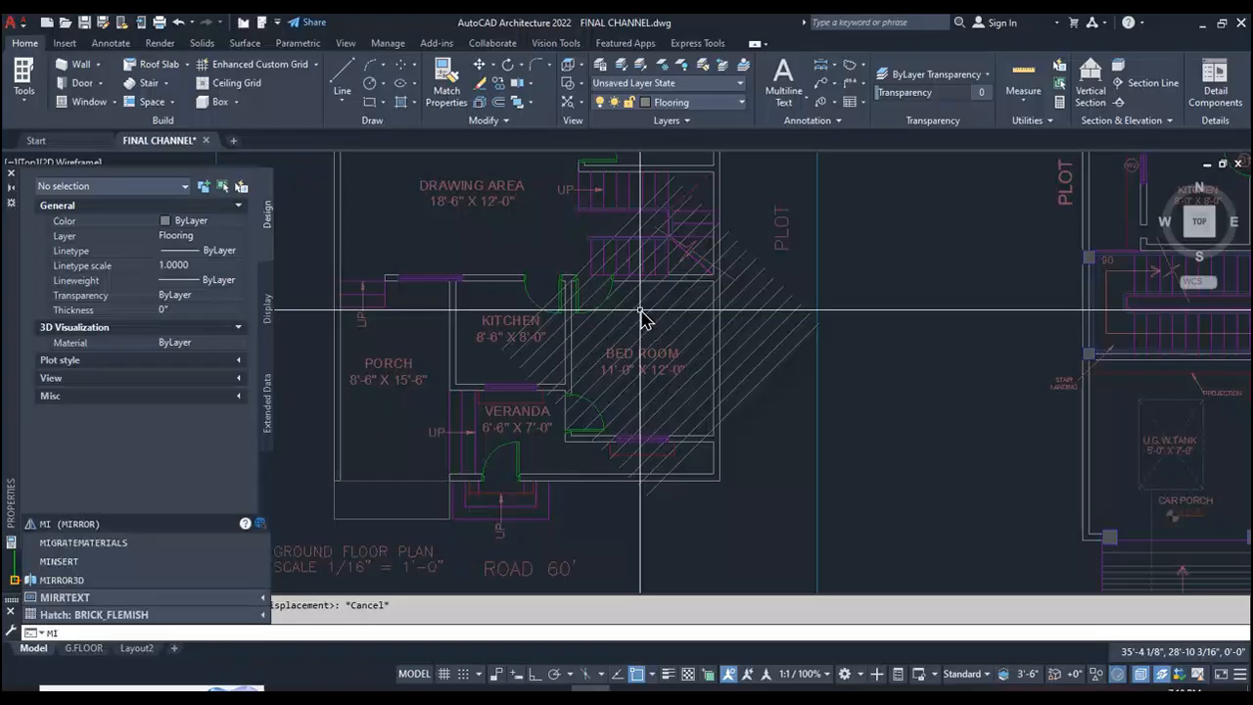
key("Return")
middle_click_drag(810, 190, 791, 230)
left_click(878, 187)
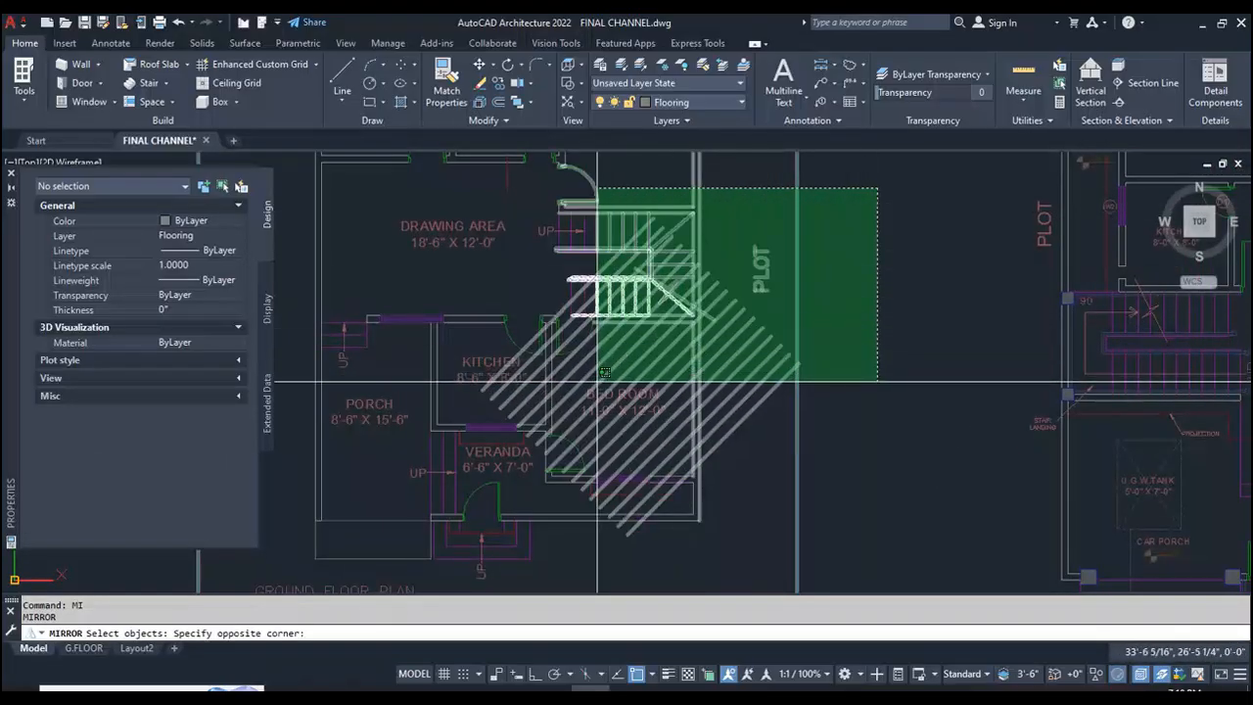
left_click(597, 380)
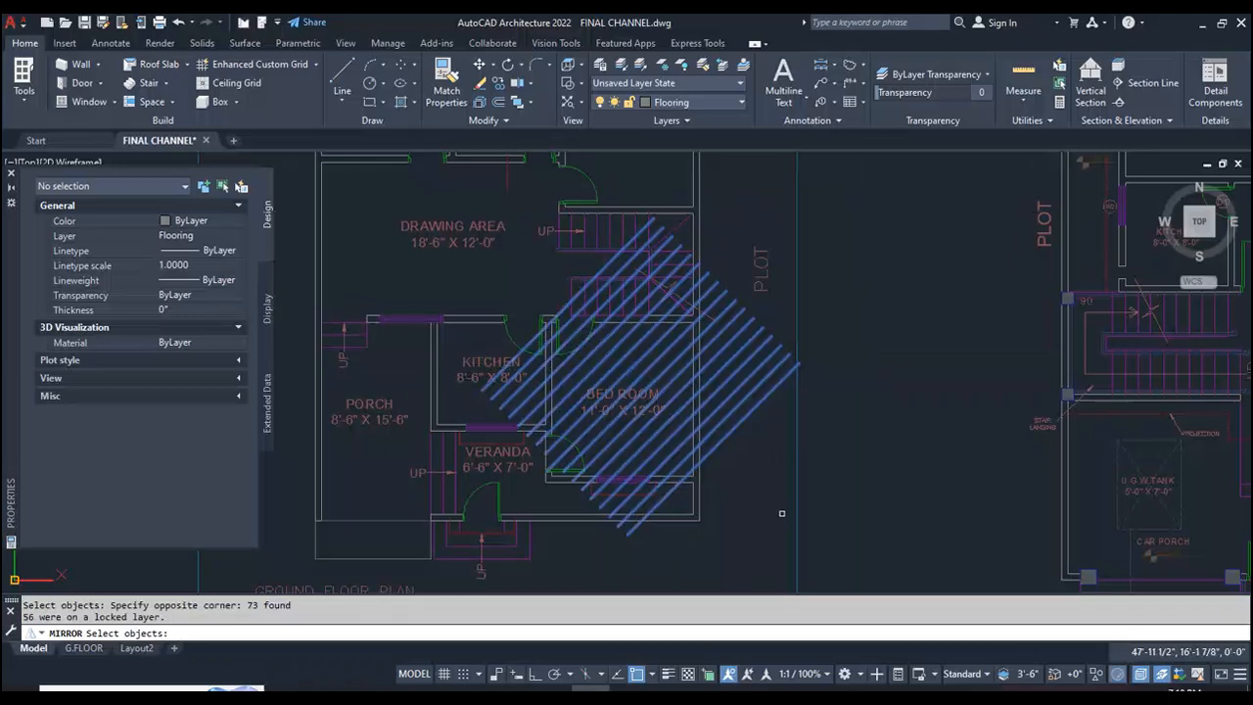
scroll(593, 456, "up", 2)
key("Return")
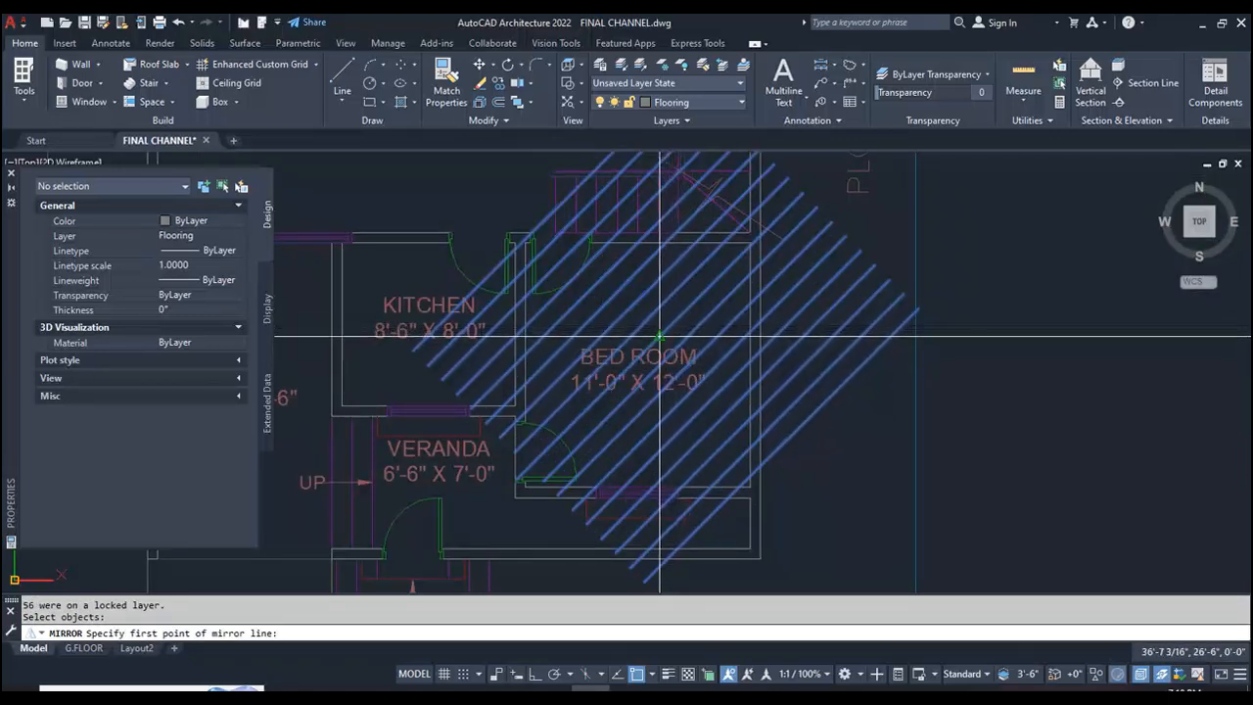
scroll(659, 338, "down", 2)
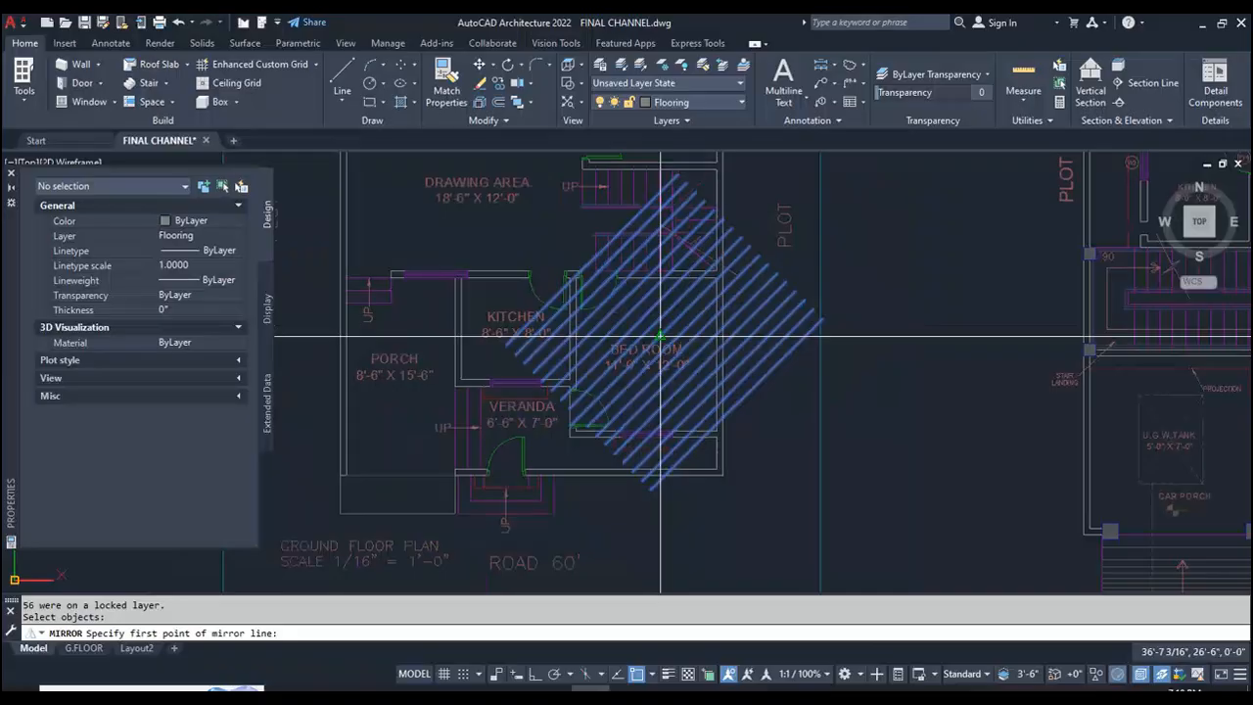
left_click(676, 343)
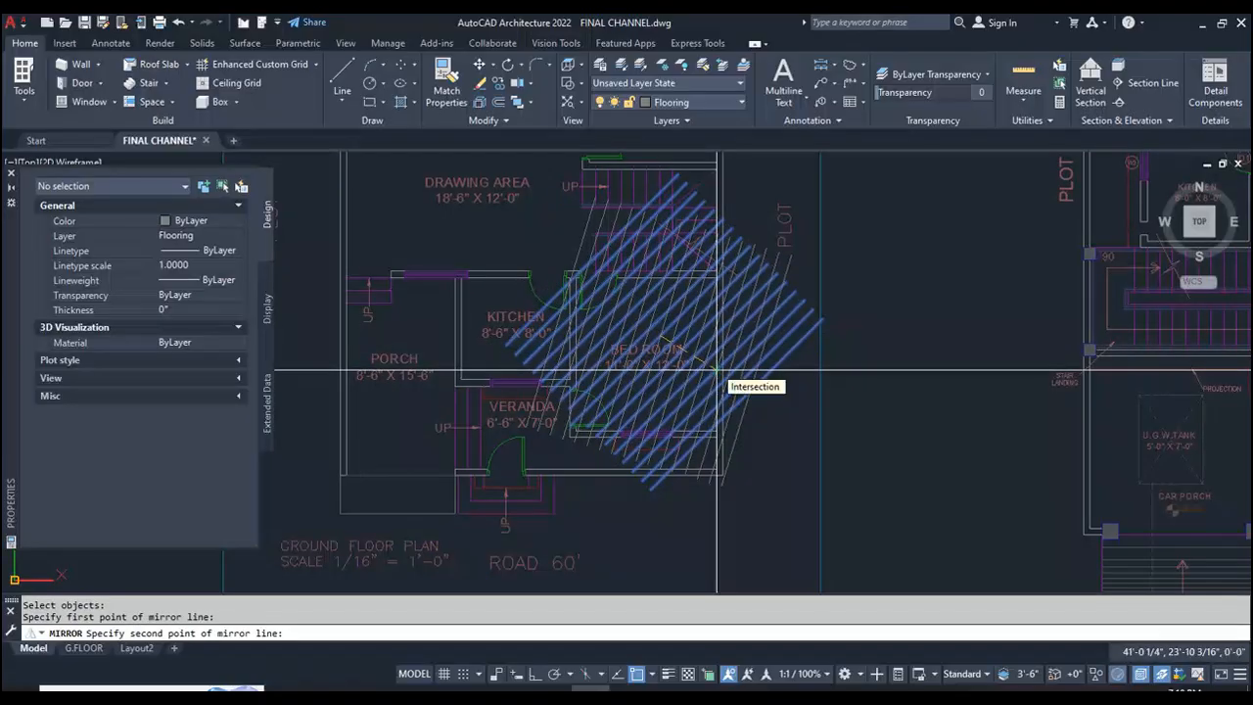
key("F8")
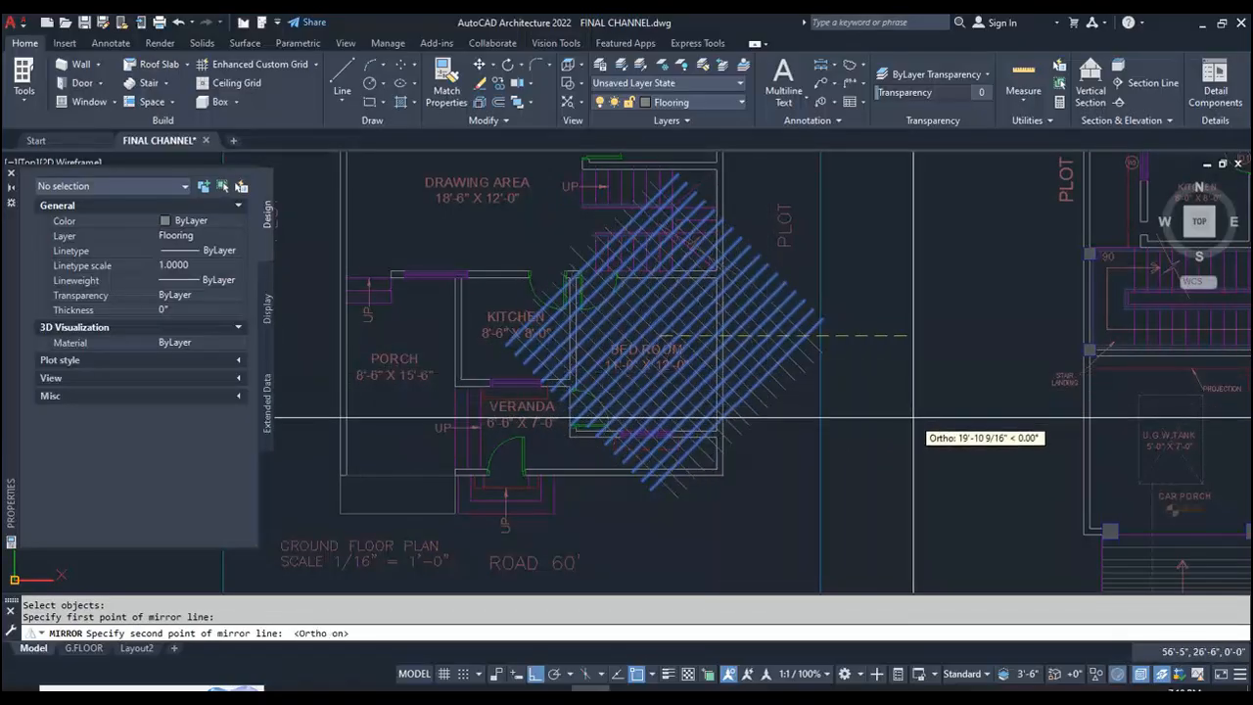
scroll(895, 427, "up", 3)
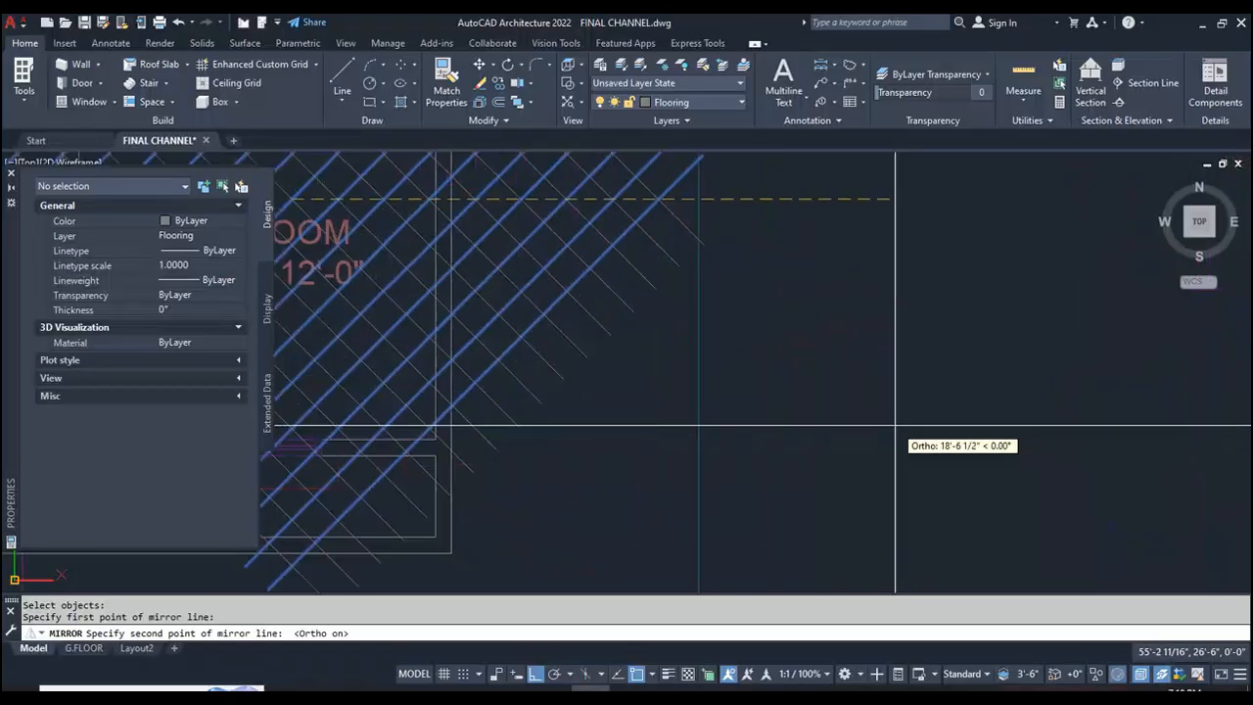
scroll(895, 427, "down", 2)
scroll(895, 427, "down", 2)
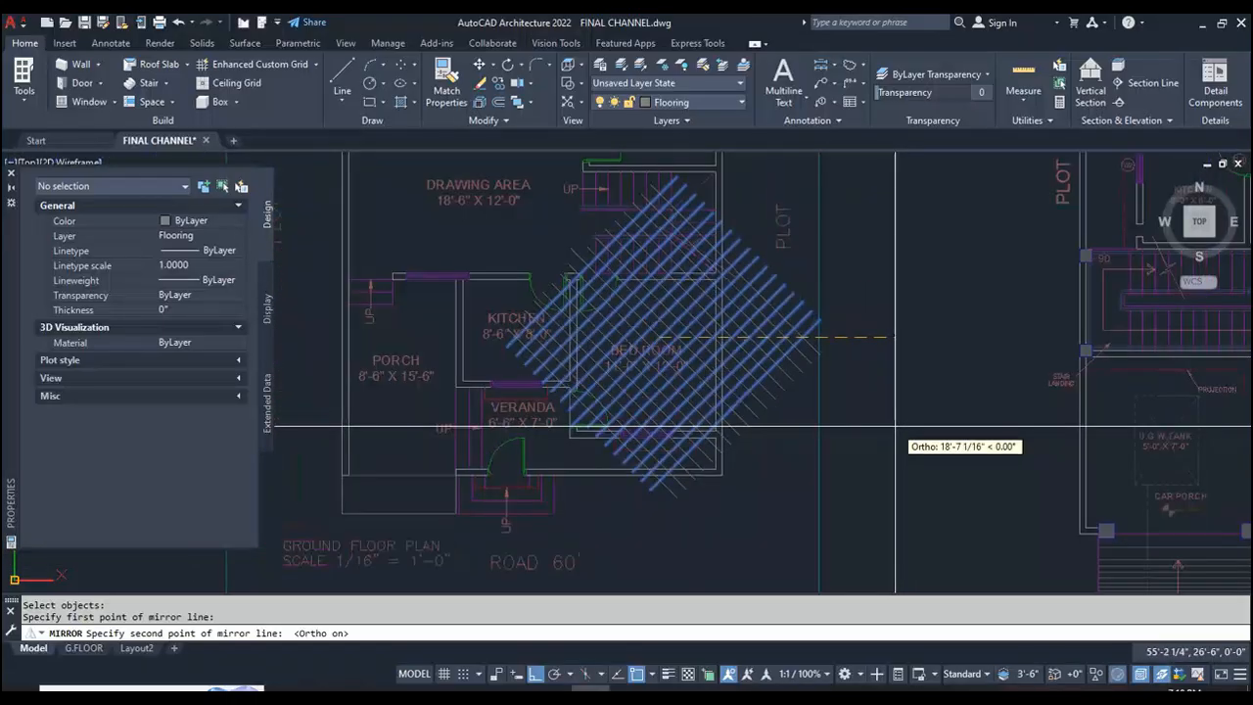
scroll(894, 427, "up", 2)
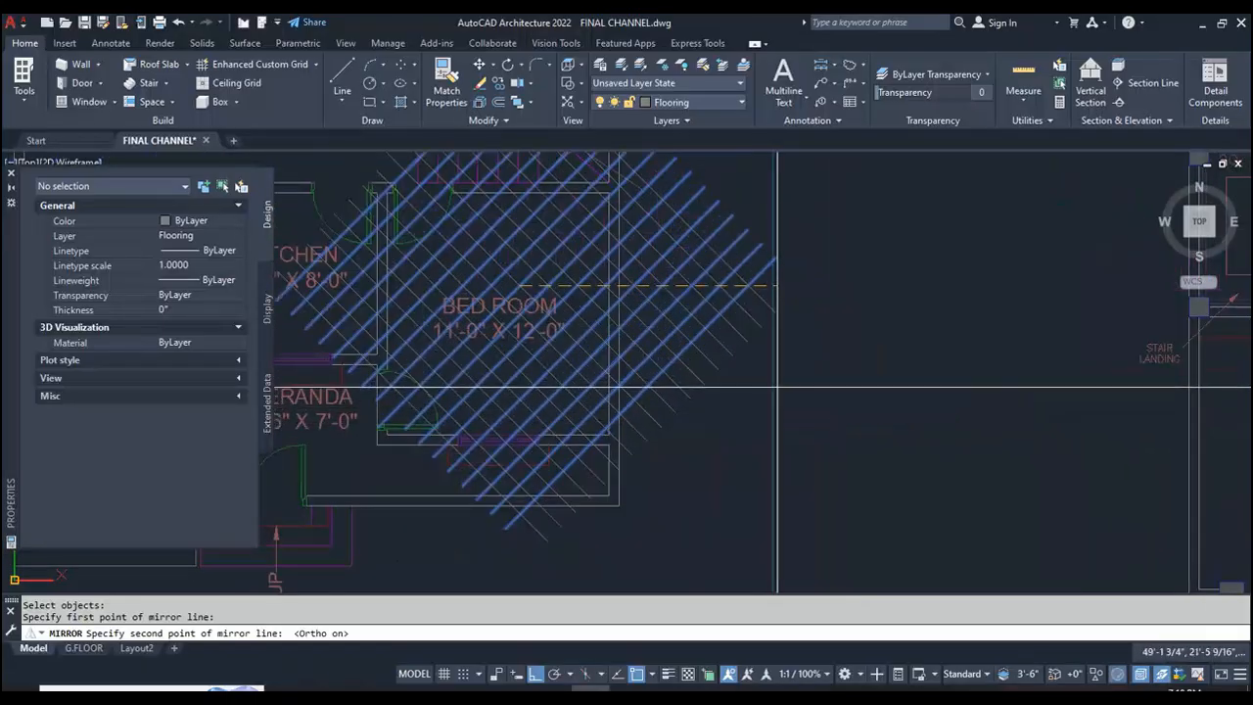
left_click(940, 372)
key("Return")
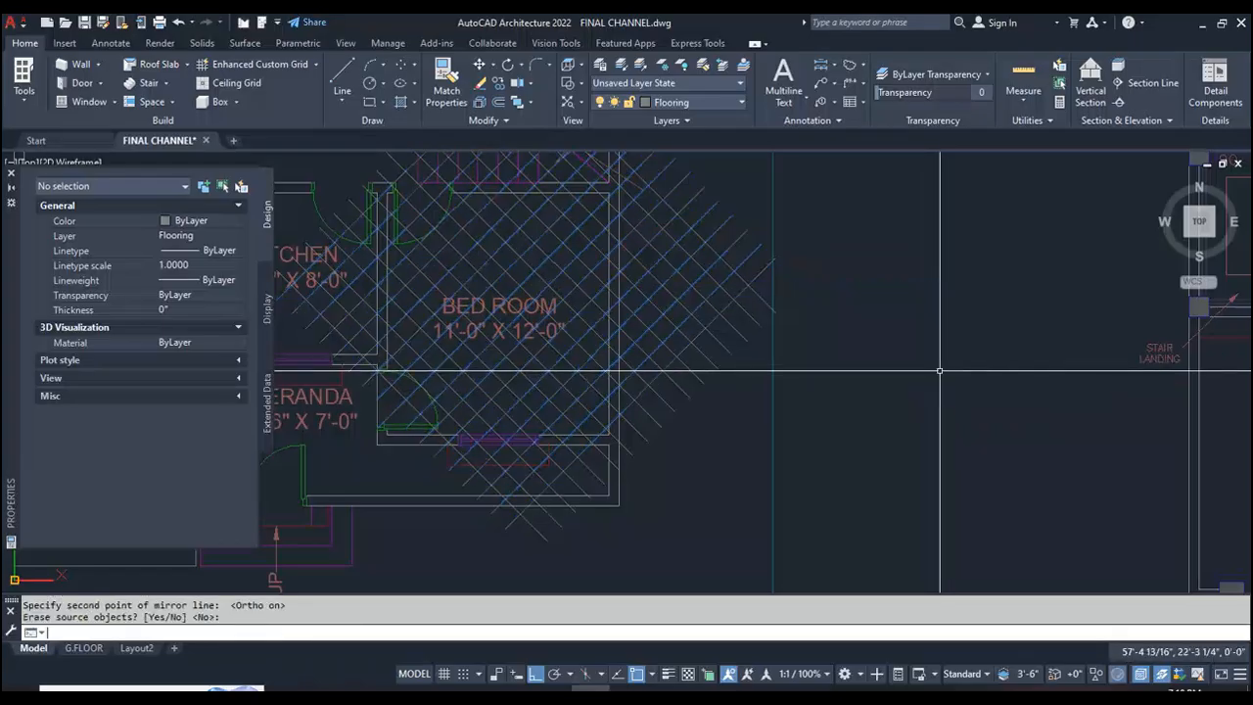
- Mirror all the separate rectangle's 45° lines about a horizontal axis, keeping the source lines
scroll(934, 391, "down", 6)
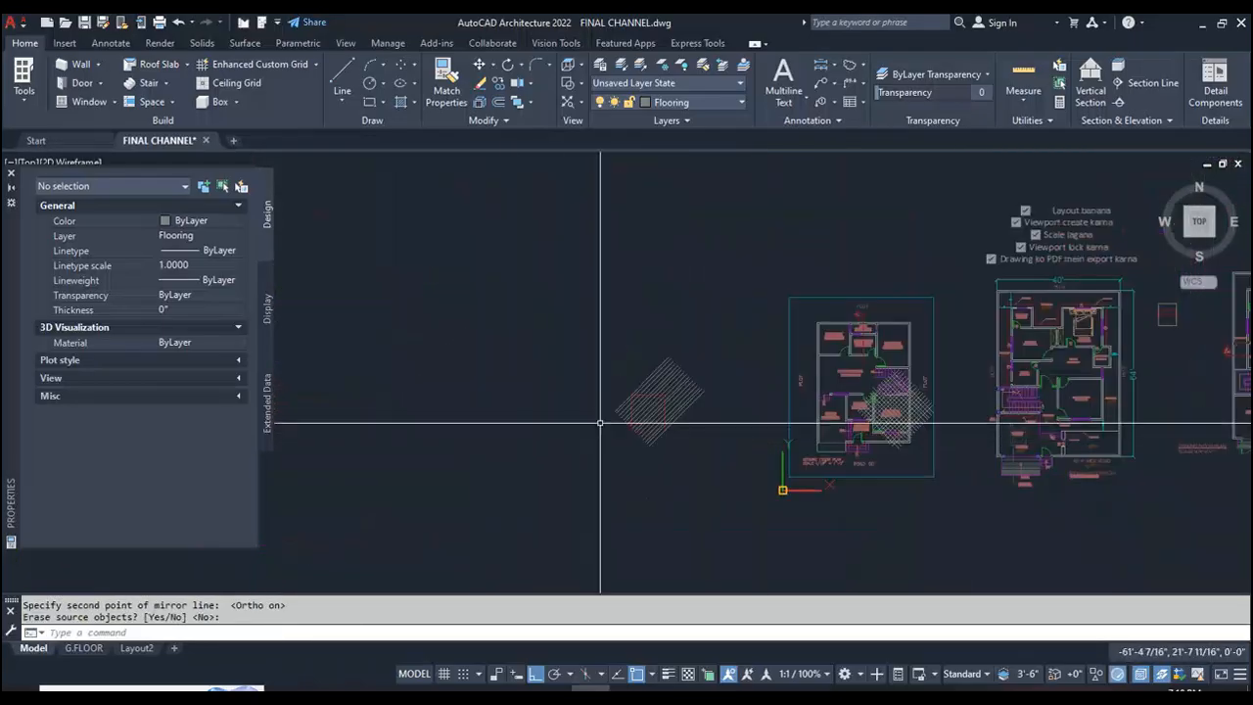
scroll(665, 421, "up", 5)
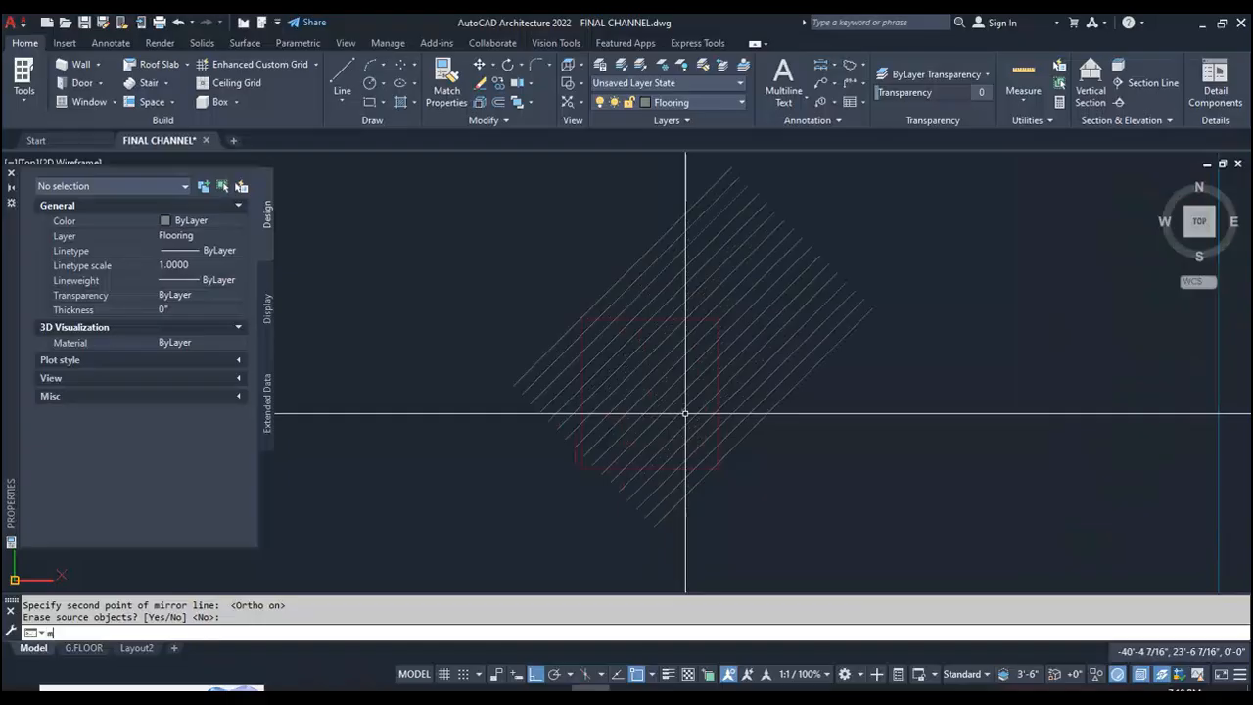
key("Return")
left_click(917, 200)
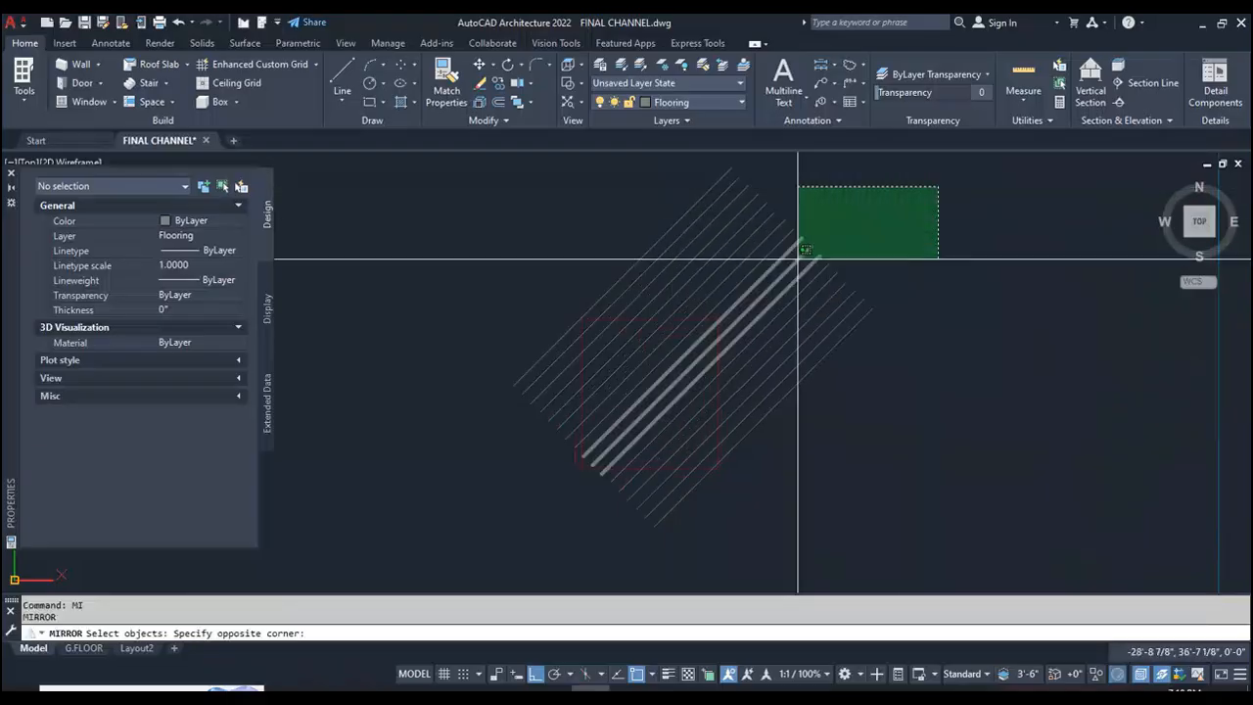
left_click(650, 296)
left_click(951, 252)
left_click(869, 317)
key("Return")
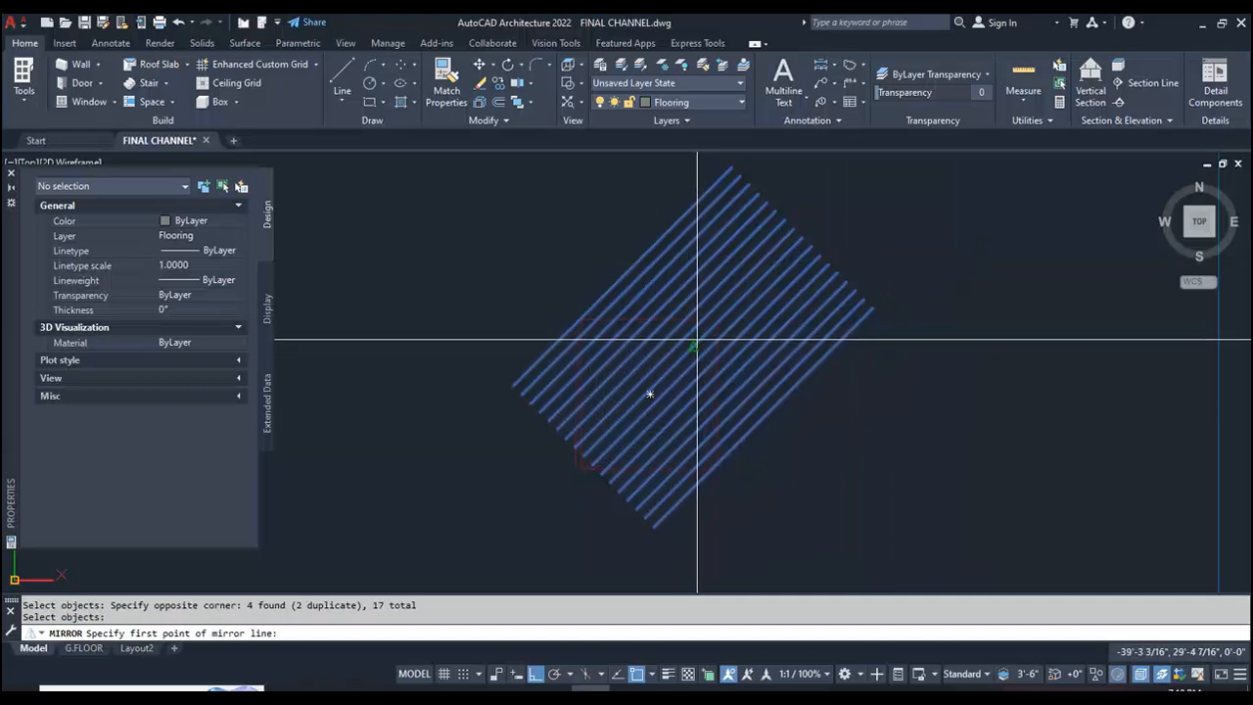
left_click(693, 346)
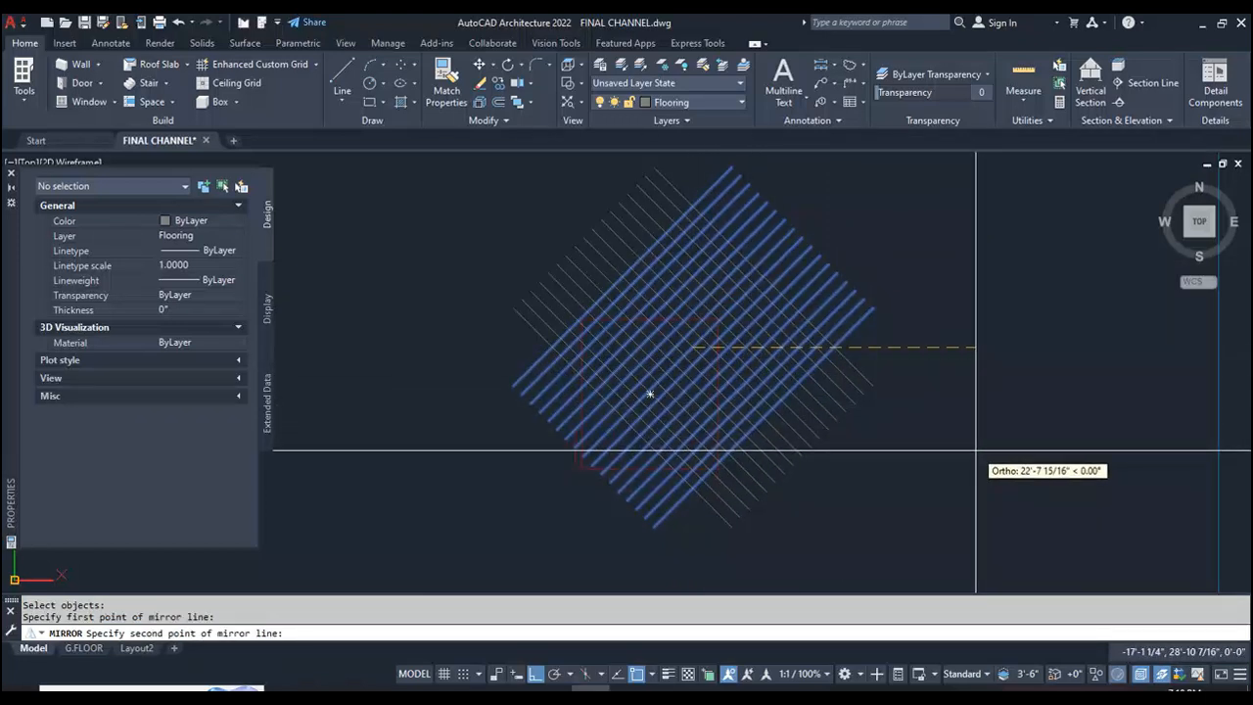
left_click(1004, 446)
key("Return")
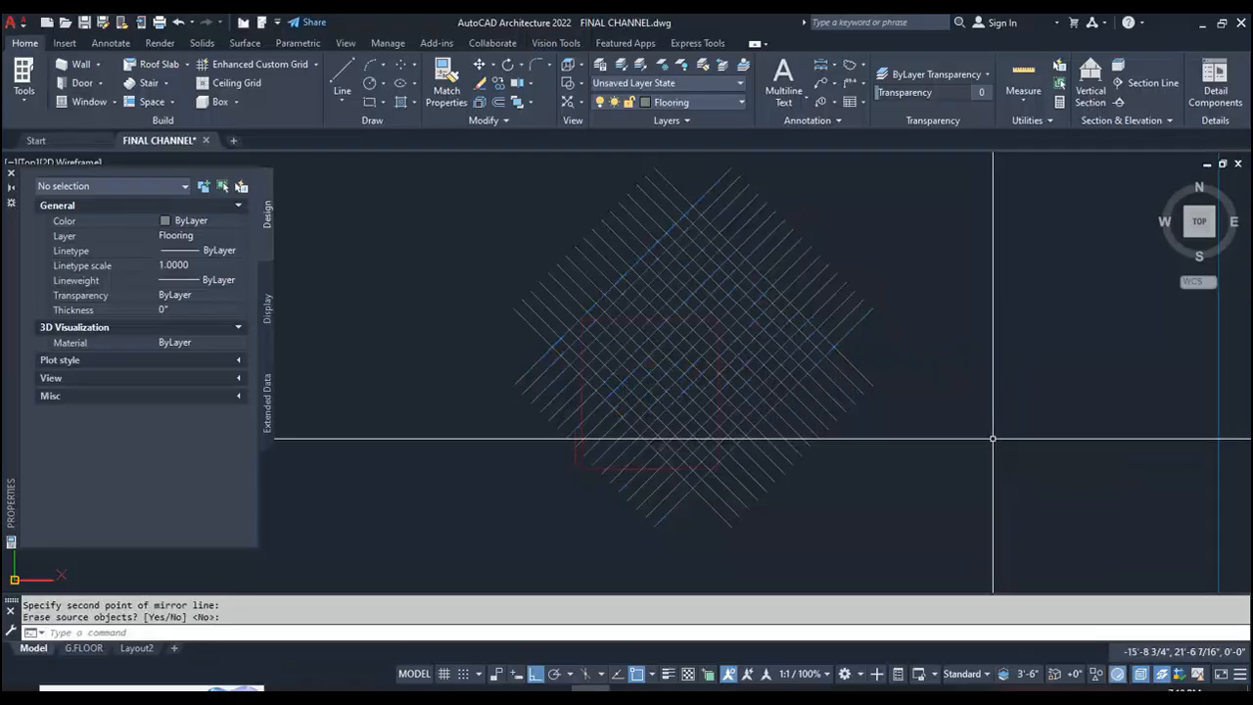
- Offset the bedroom's southwesternmost mirrored line by 12 inches southwest, across the veranda door opening
scroll(743, 412, "down", 4)
scroll(1164, 410, "up", 4)
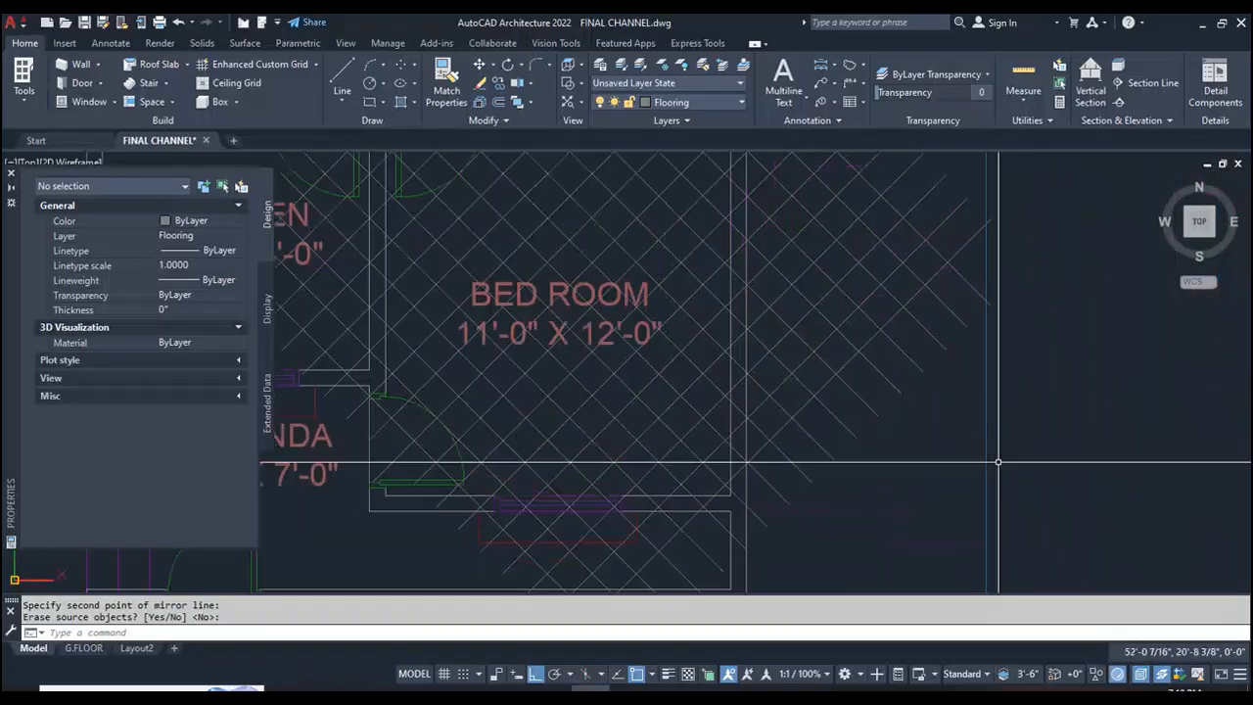
scroll(355, 462, "up", 3)
scroll(401, 479, "down", 4)
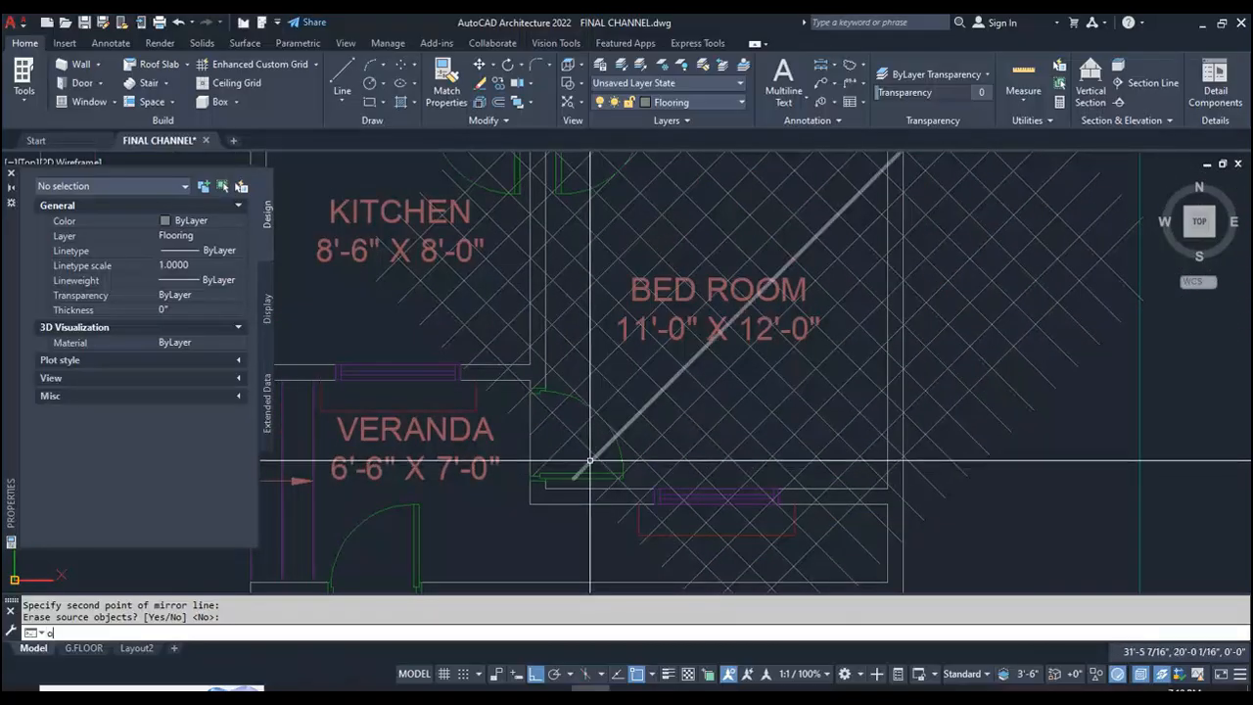
key("Return")
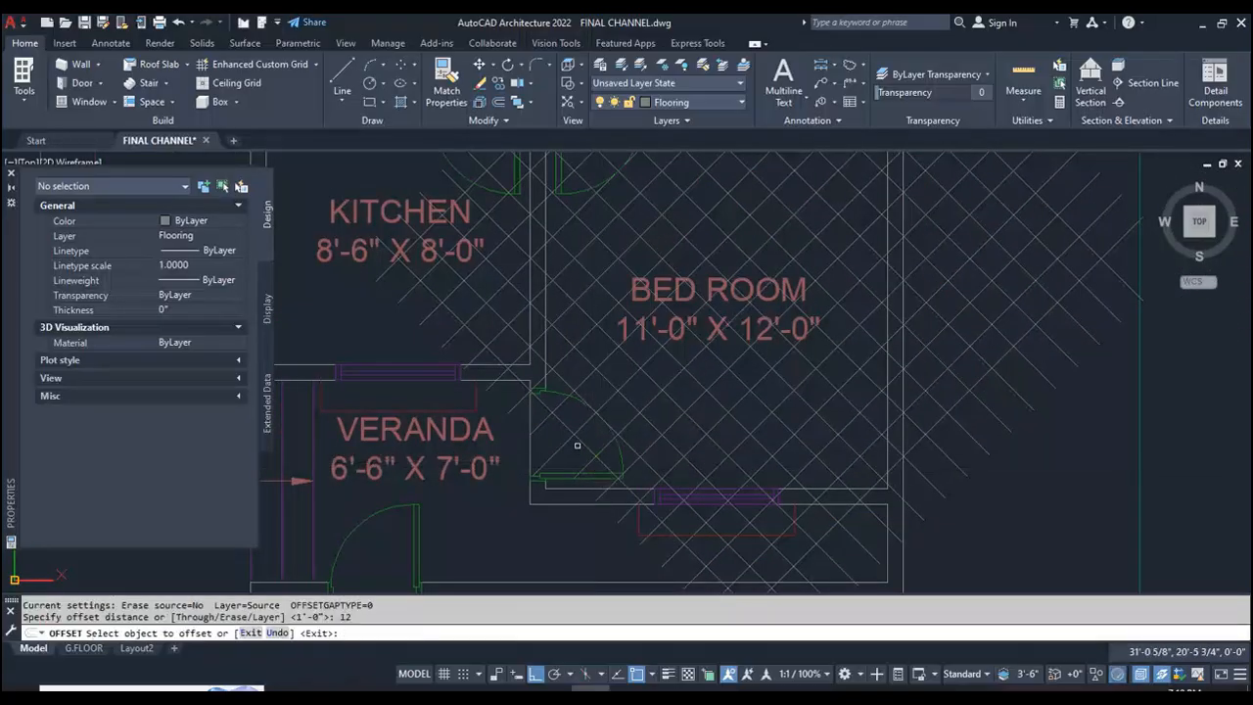
left_click(580, 445)
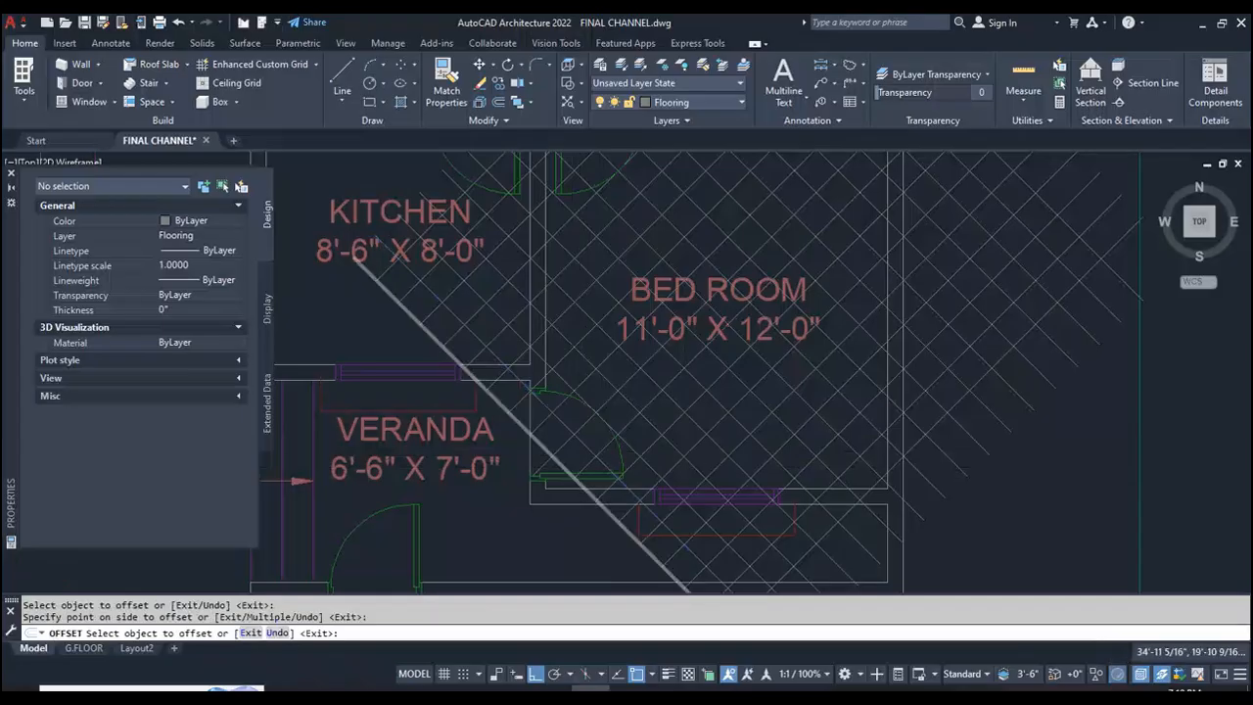
scroll(697, 464, "down", 2)
key("Escape")
- Examine how the diagonal grid covers the bedroom at its door openings, walls and corners
scroll(757, 401, "up", 2)
scroll(582, 419, "down", 2)
scroll(583, 419, "up", 3)
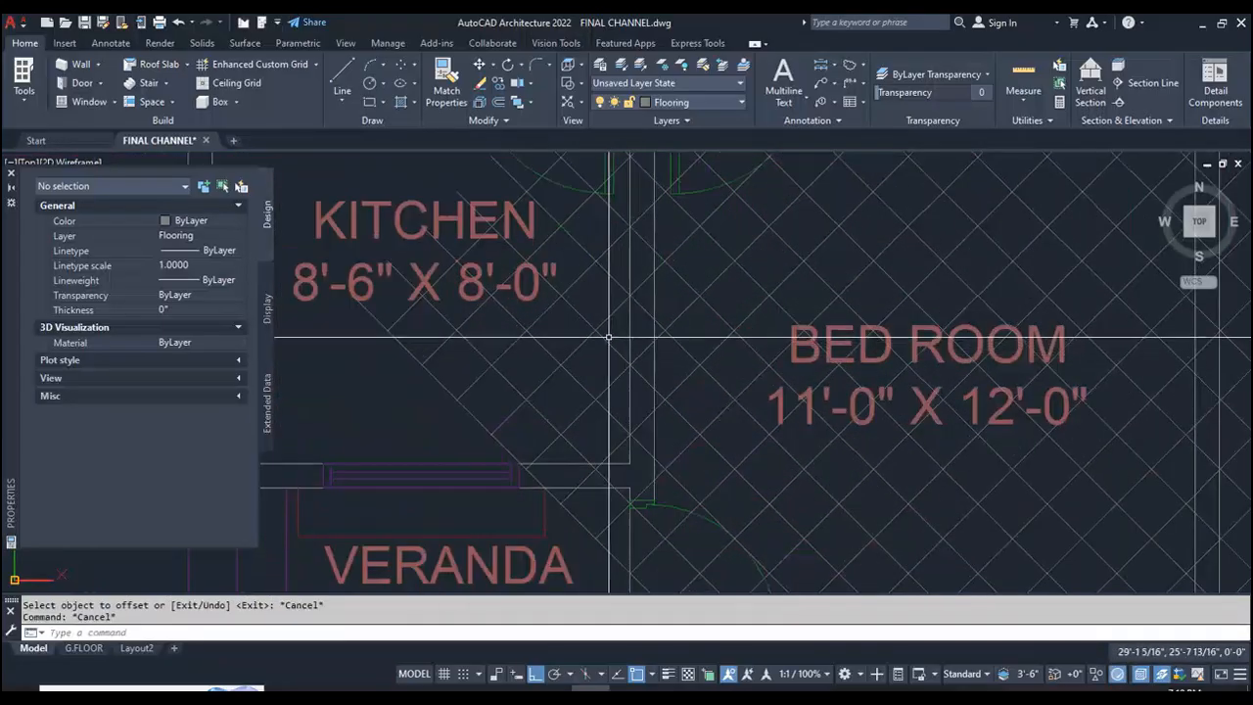
scroll(595, 369, "down", 1)
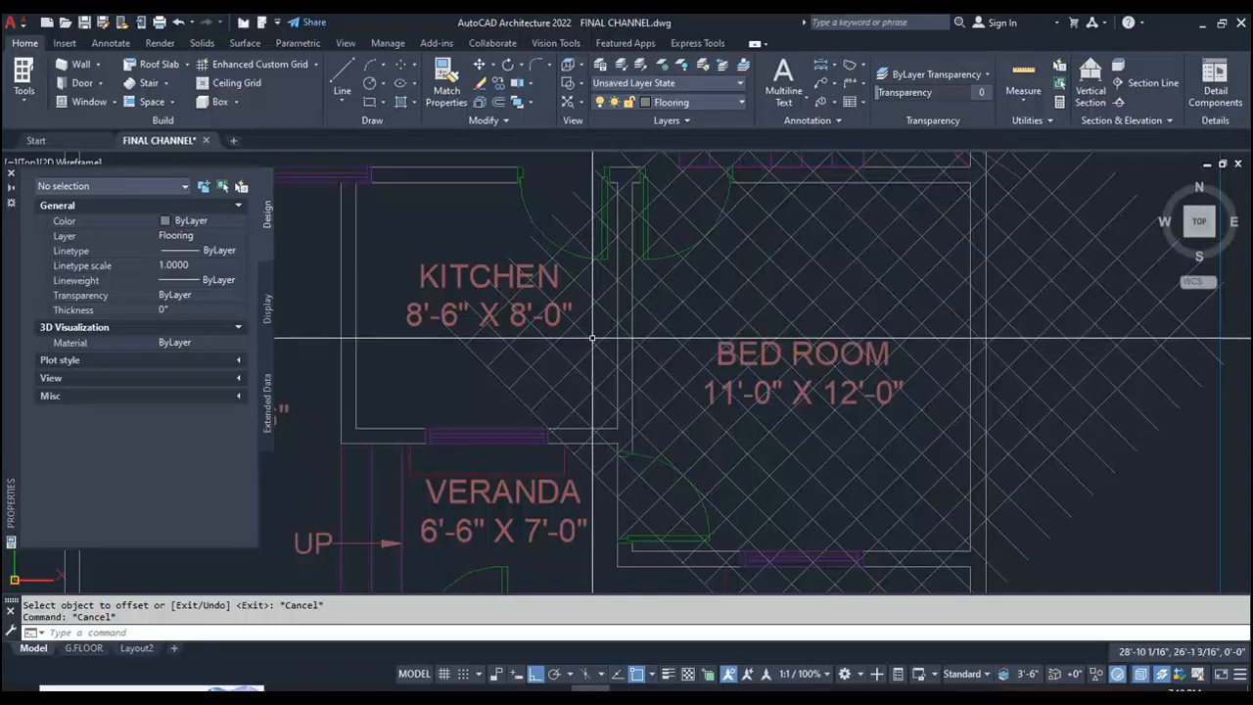
scroll(558, 345, "down", 2)
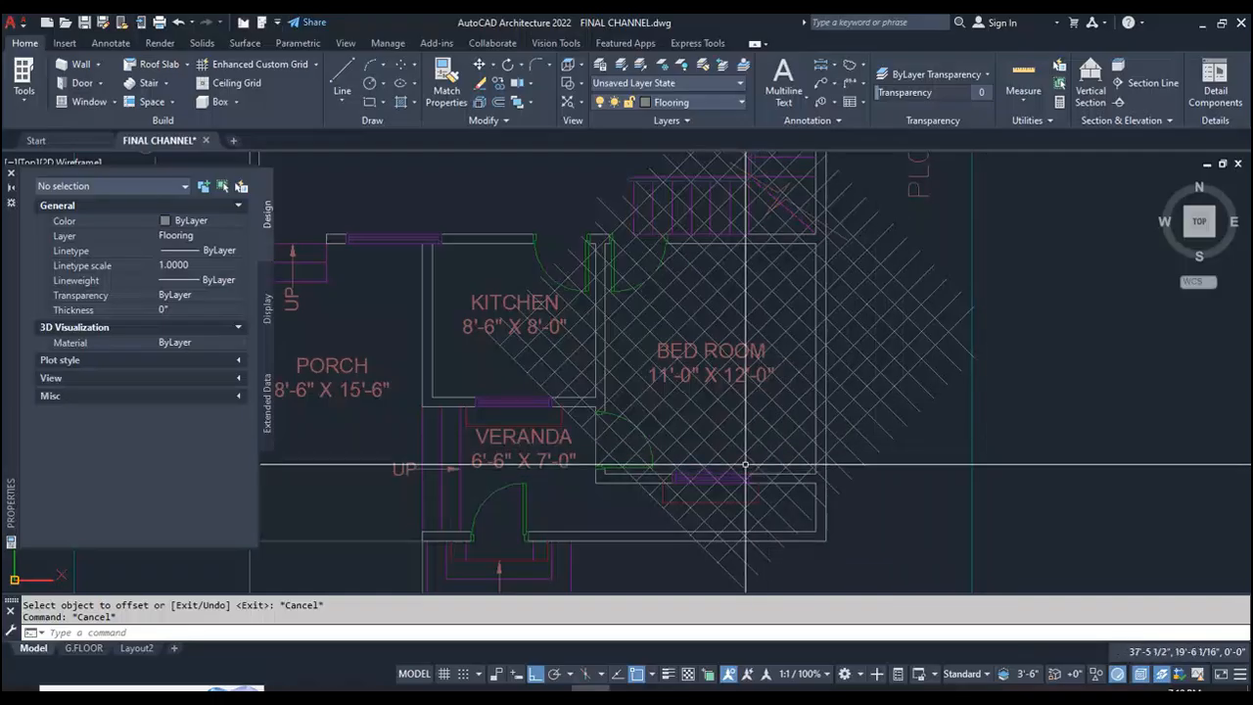
scroll(685, 479, "up", 4)
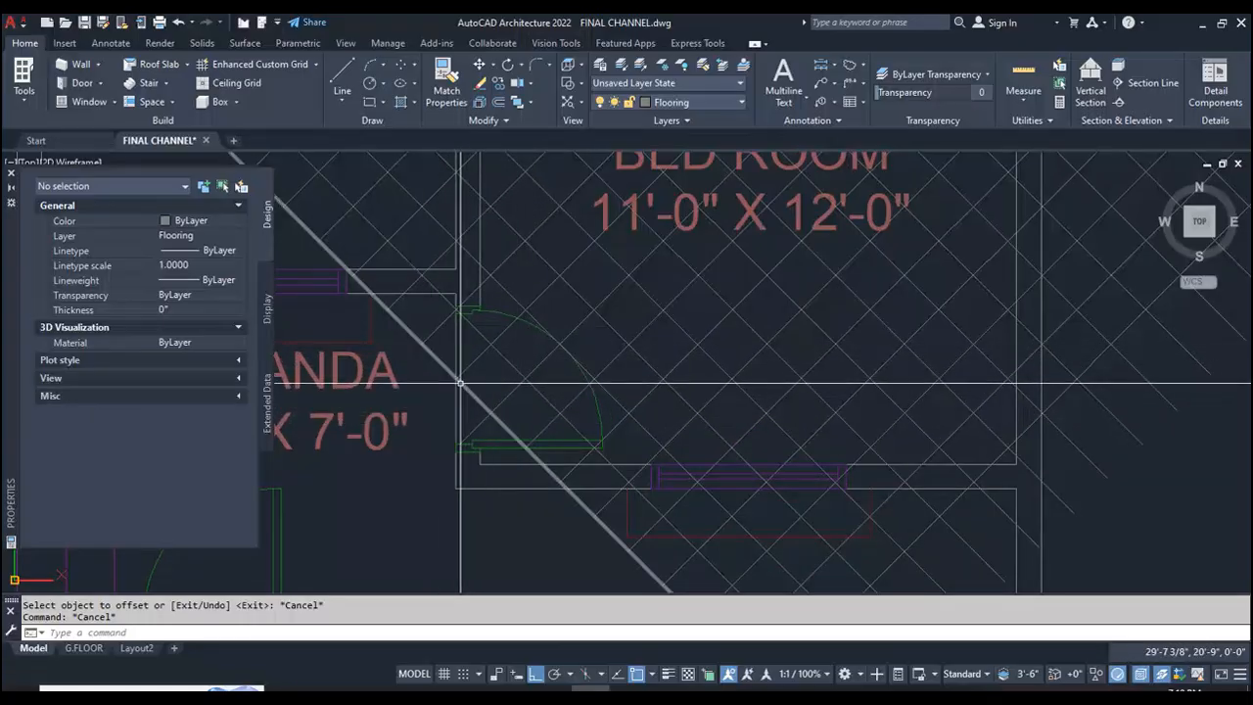
scroll(548, 421, "down", 4)
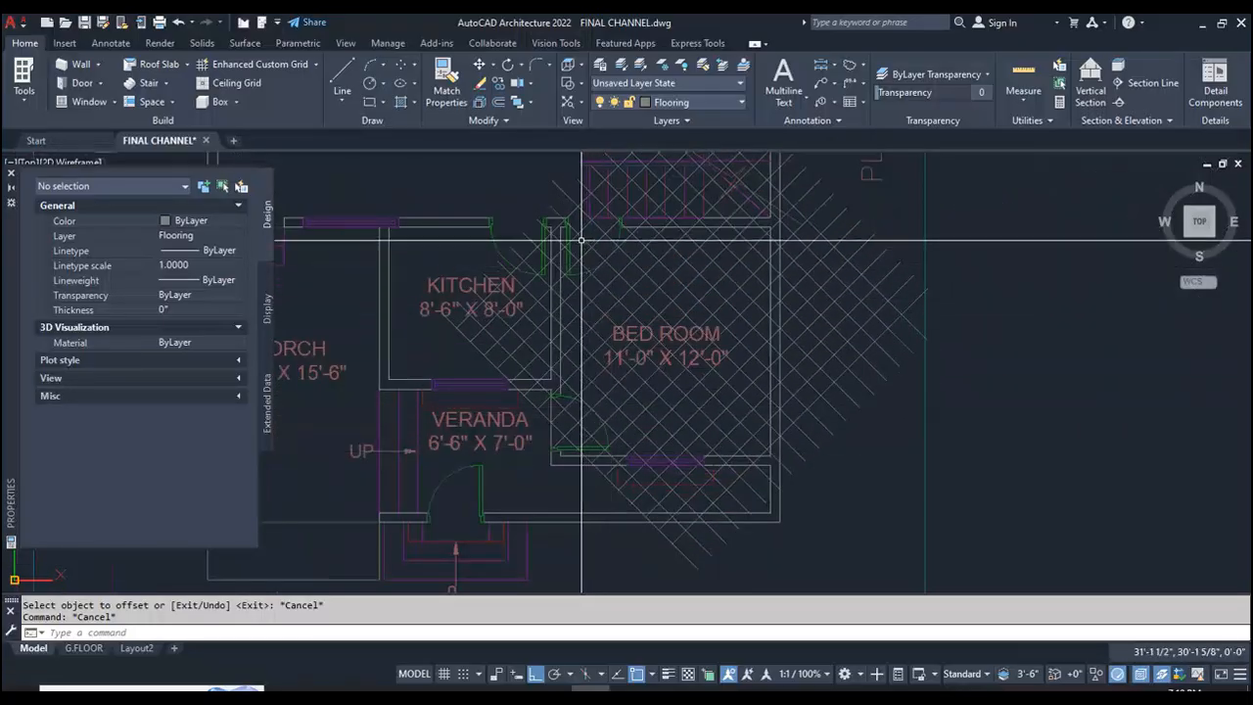
scroll(581, 223, "up", 6)
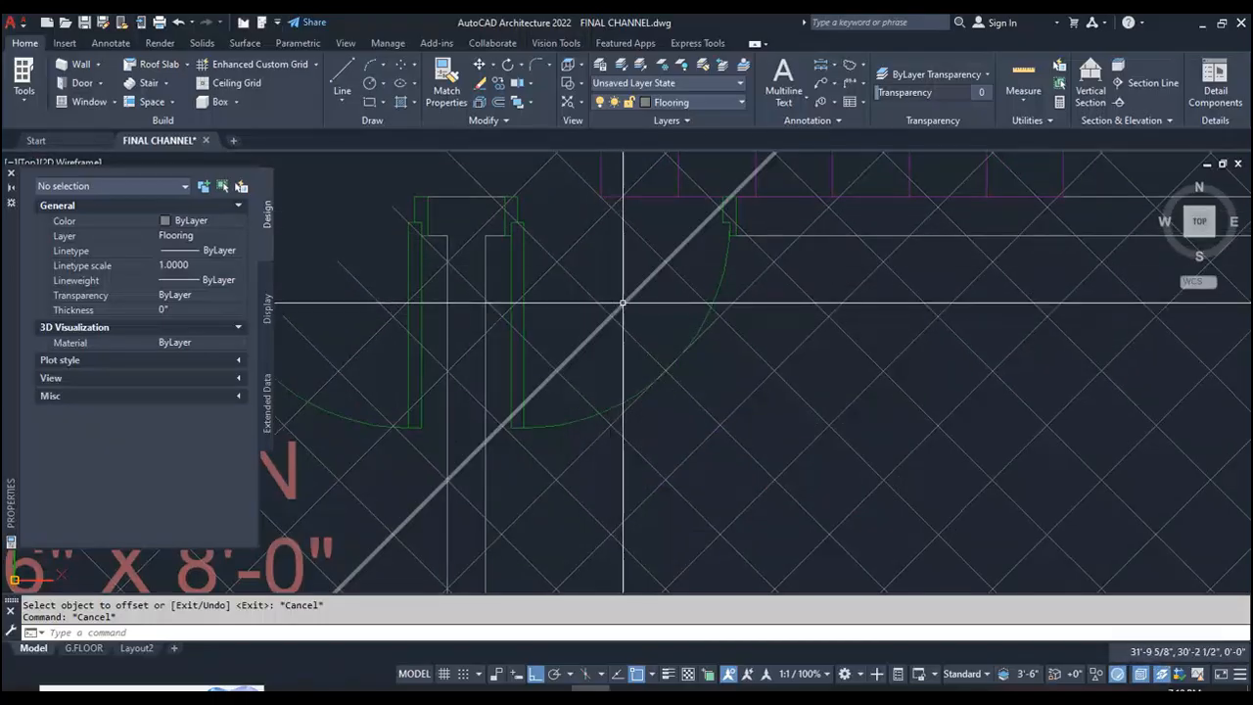
scroll(763, 229, "up", 3)
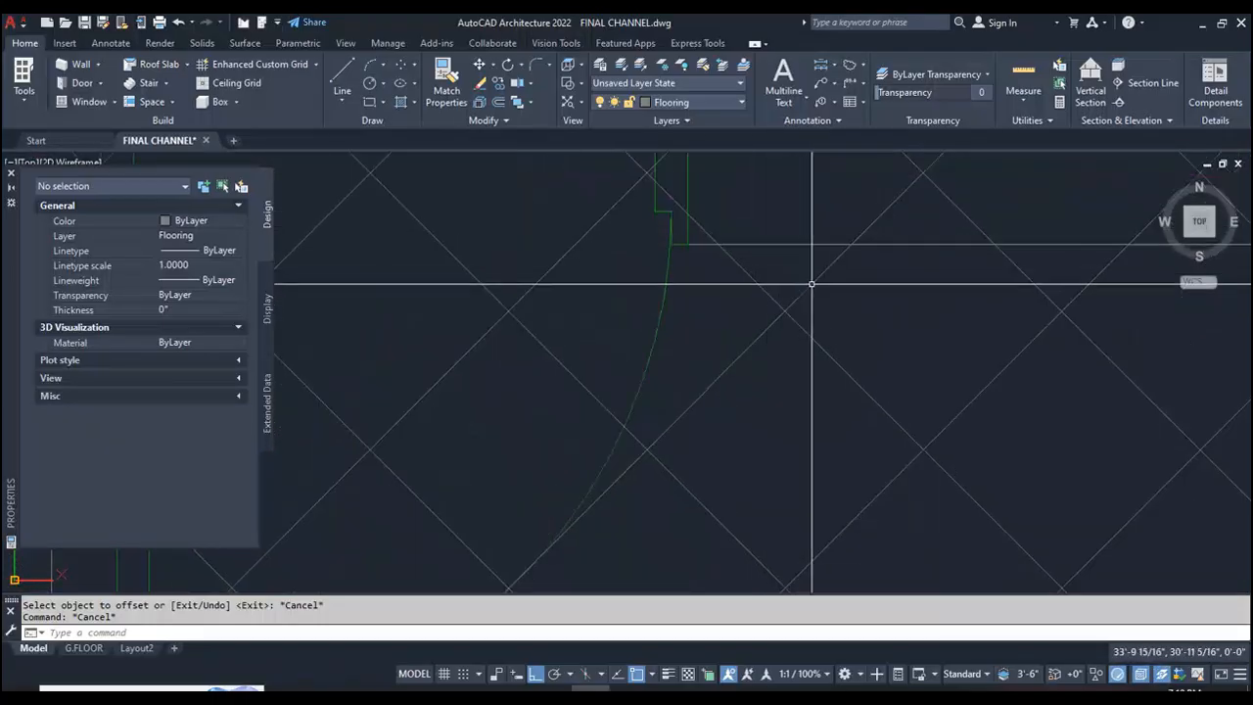
scroll(773, 274, "down", 3)
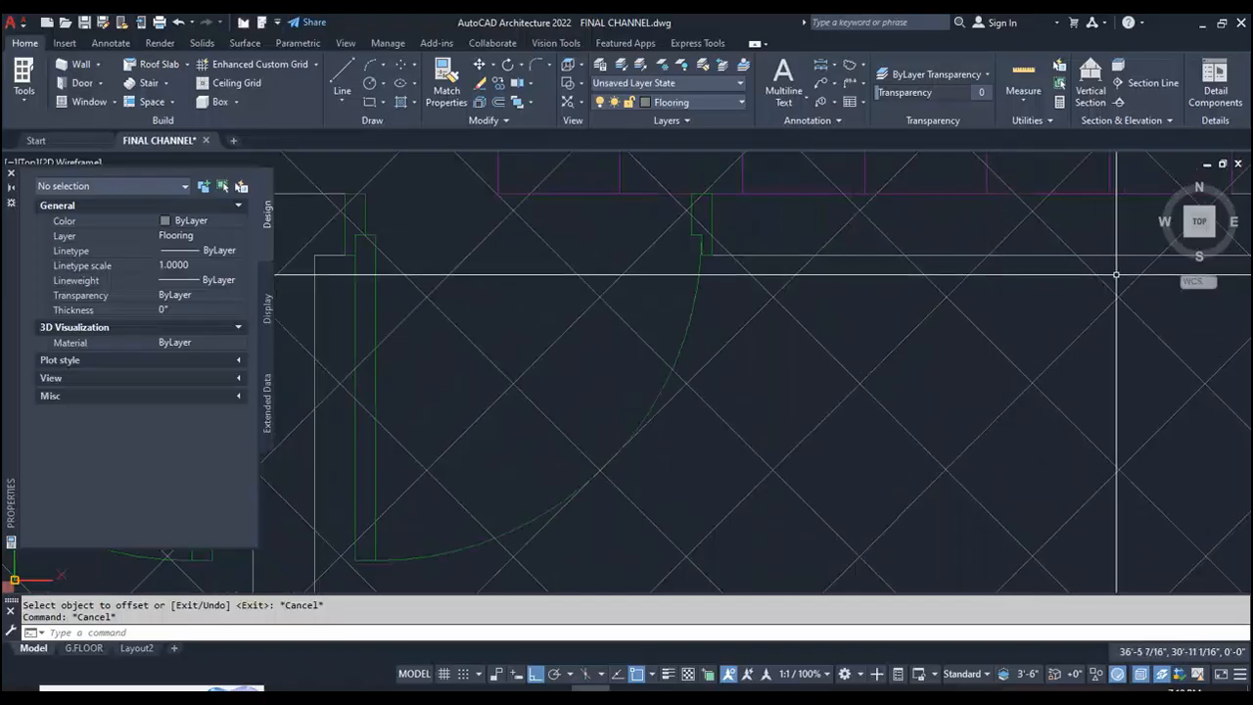
scroll(1106, 271, "down", 3)
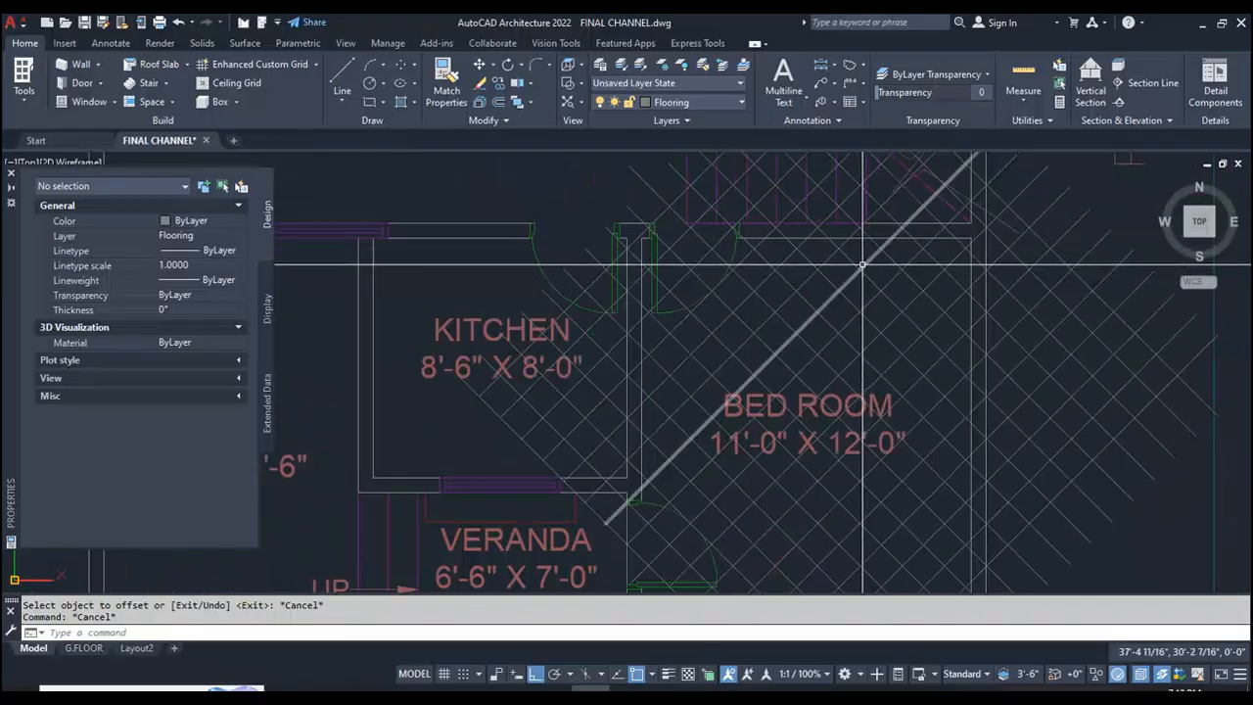
scroll(797, 314, "down", 3)
scroll(797, 313, "up", 5)
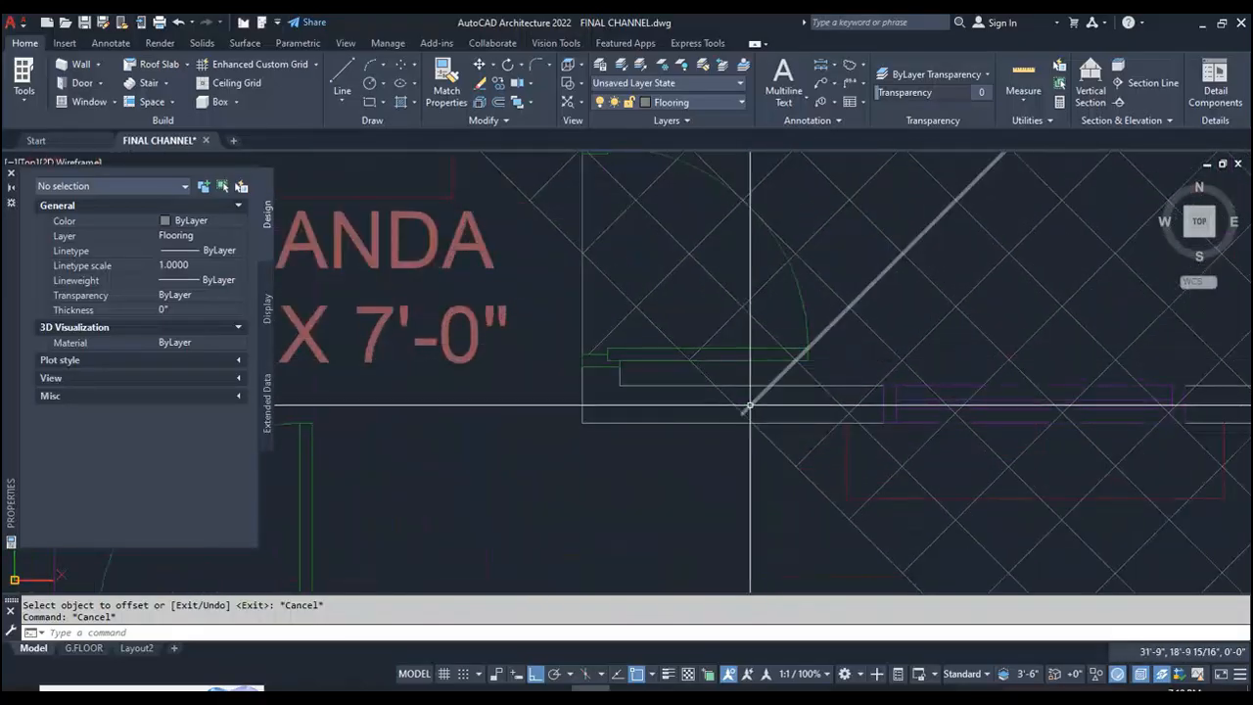
scroll(702, 441, "down", 4)
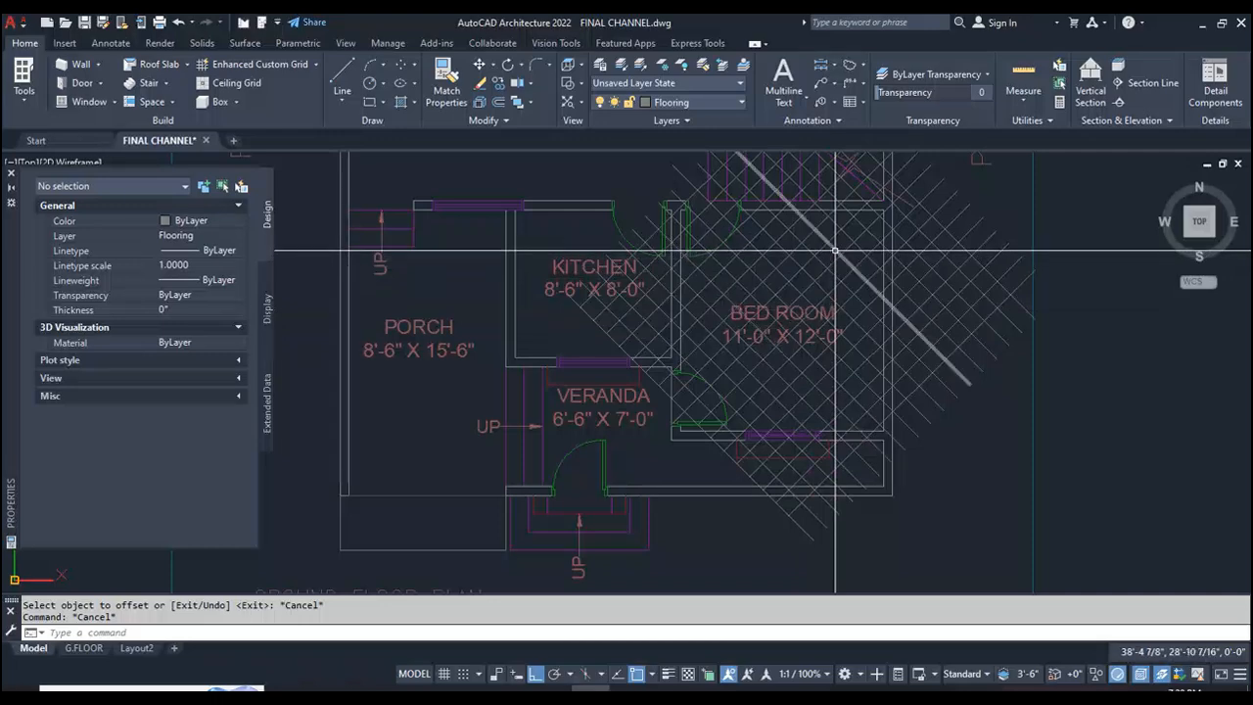
- Trim the grid lines inside the bedroom's north wall with a fence from its east end to the door opening
type("r")
key("Return")
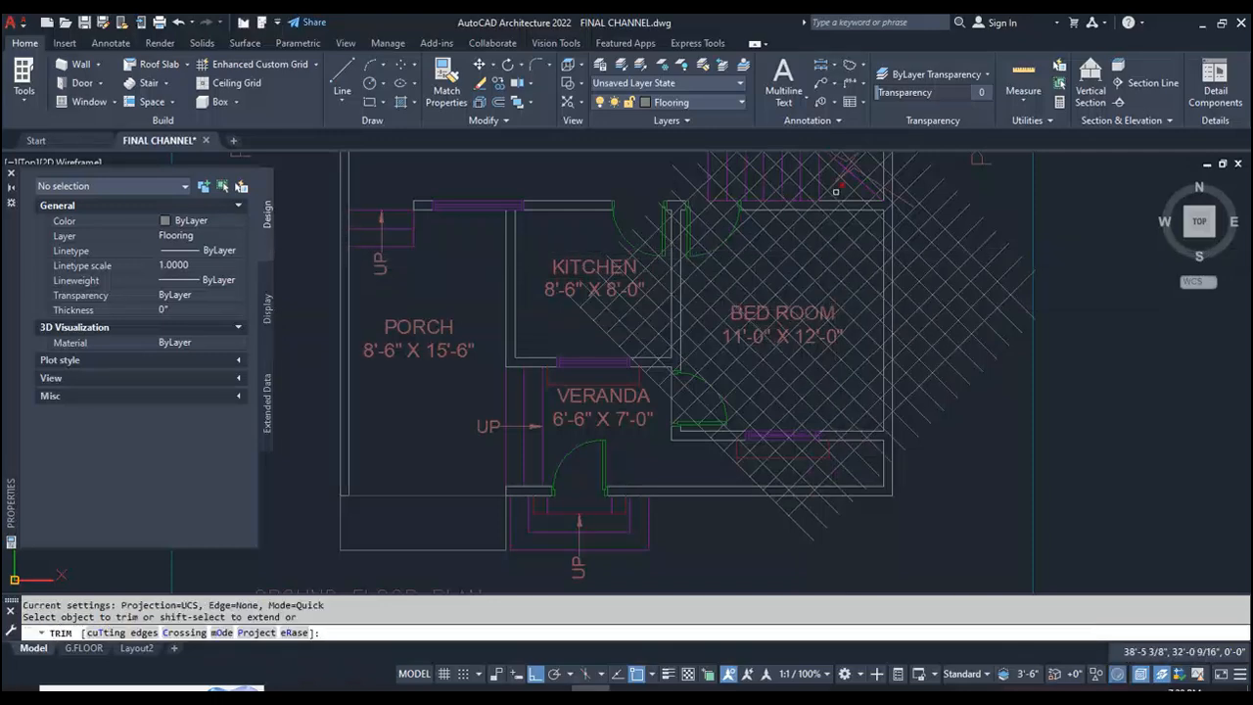
scroll(834, 191, "up", 5)
scroll(1020, 249, "down", 2)
scroll(1019, 249, "up", 2)
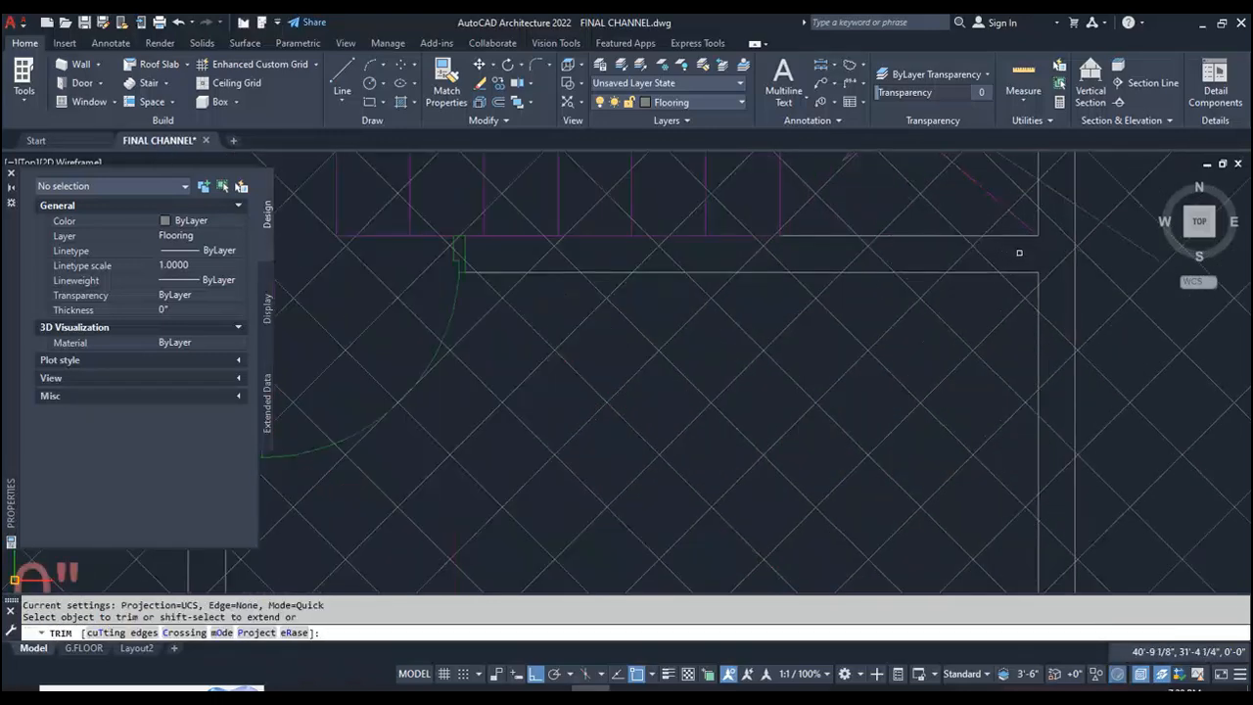
scroll(1020, 251, "down", 2)
mouse_move(1024, 250)
left_mouse_down()
mouse_move(770, 263)
mouse_move(697, 251)
left_mouse_up()
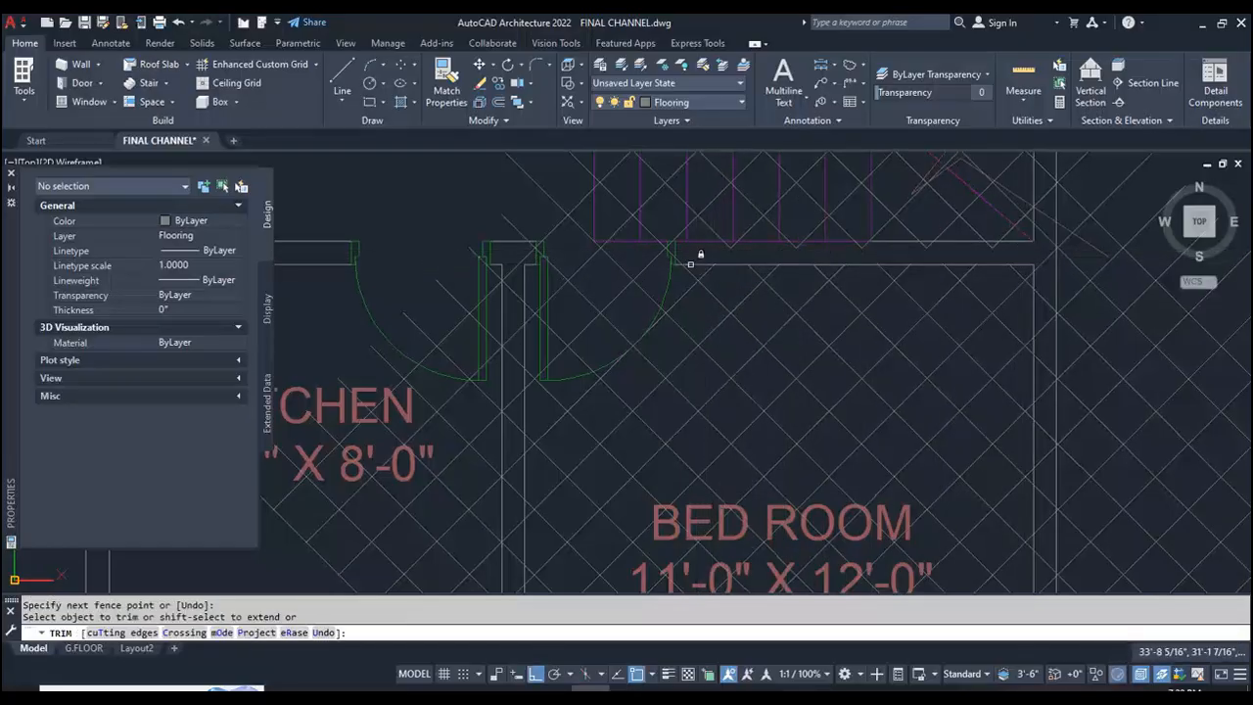
- Trim the grid lines inside the wall between the kitchen and bedroom, down to the veranda door
left_click_drag(519, 254, 516, 588)
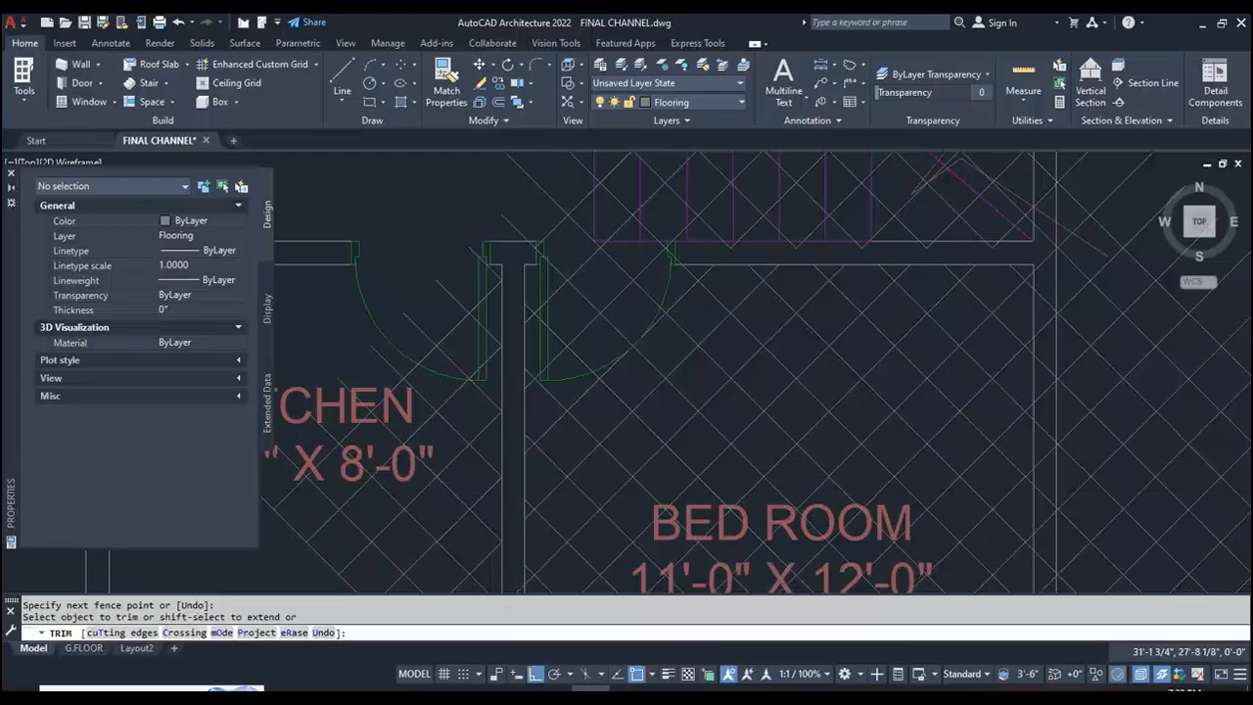
scroll(576, 422, "down", 4)
scroll(519, 323, "up", 3)
scroll(496, 223, "up", 2)
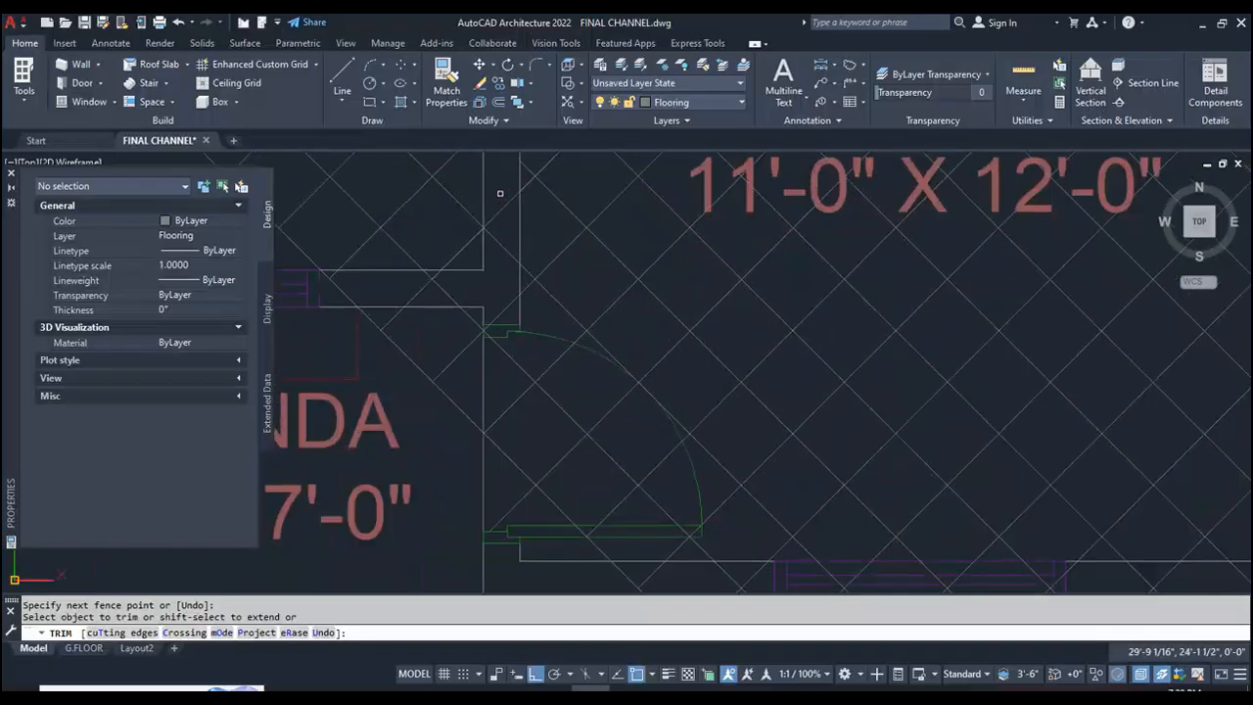
scroll(501, 308, "down", 2)
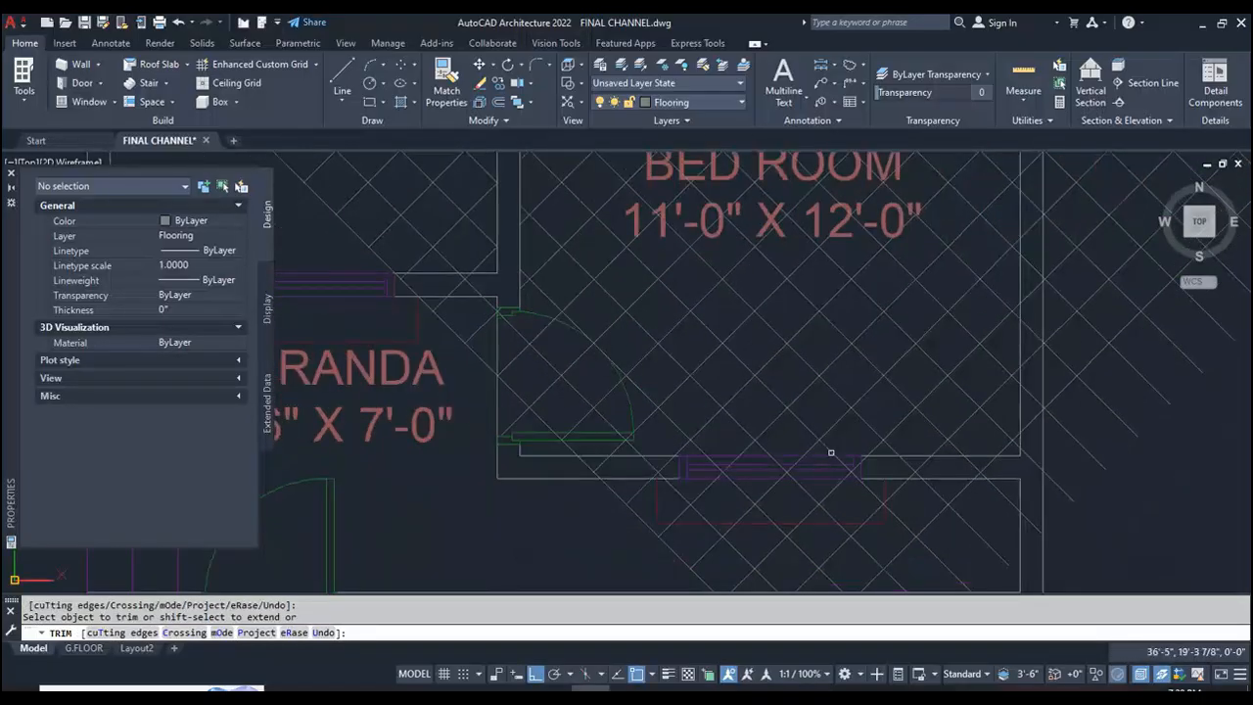
- Trim the grid lines within the bedroom's south wall and its window, using a fence along the wall
left_click(996, 469)
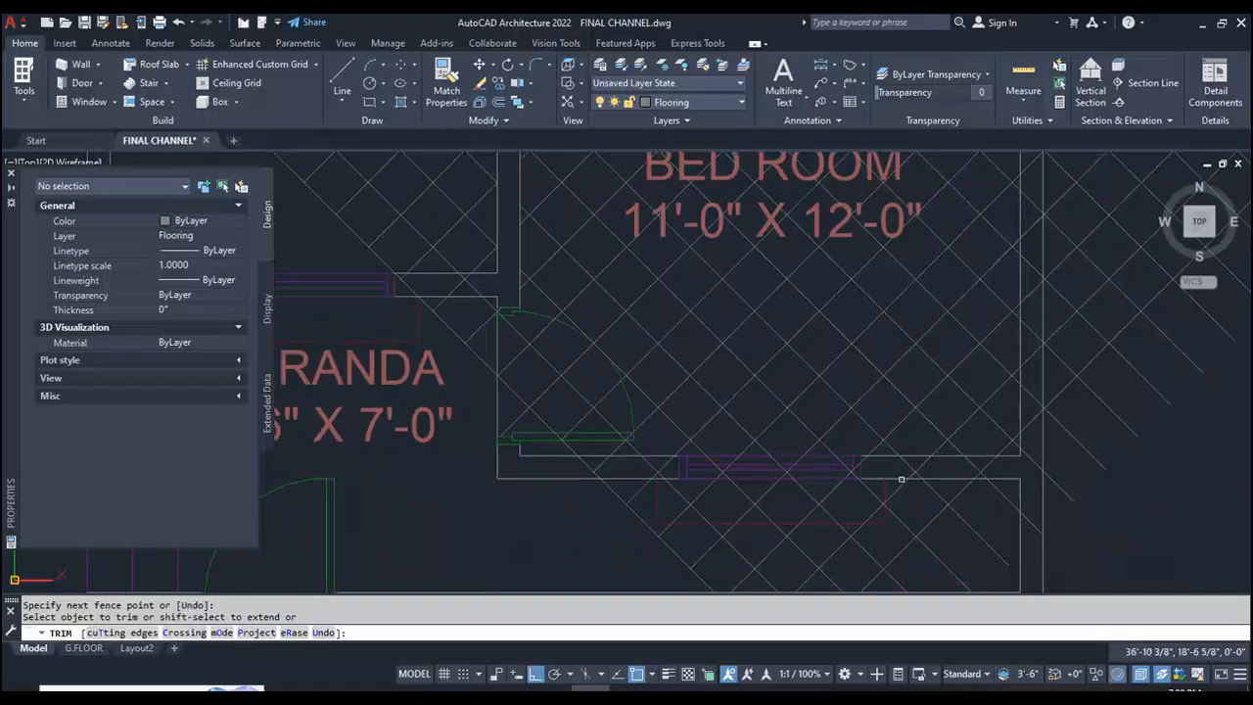
left_click(1005, 469)
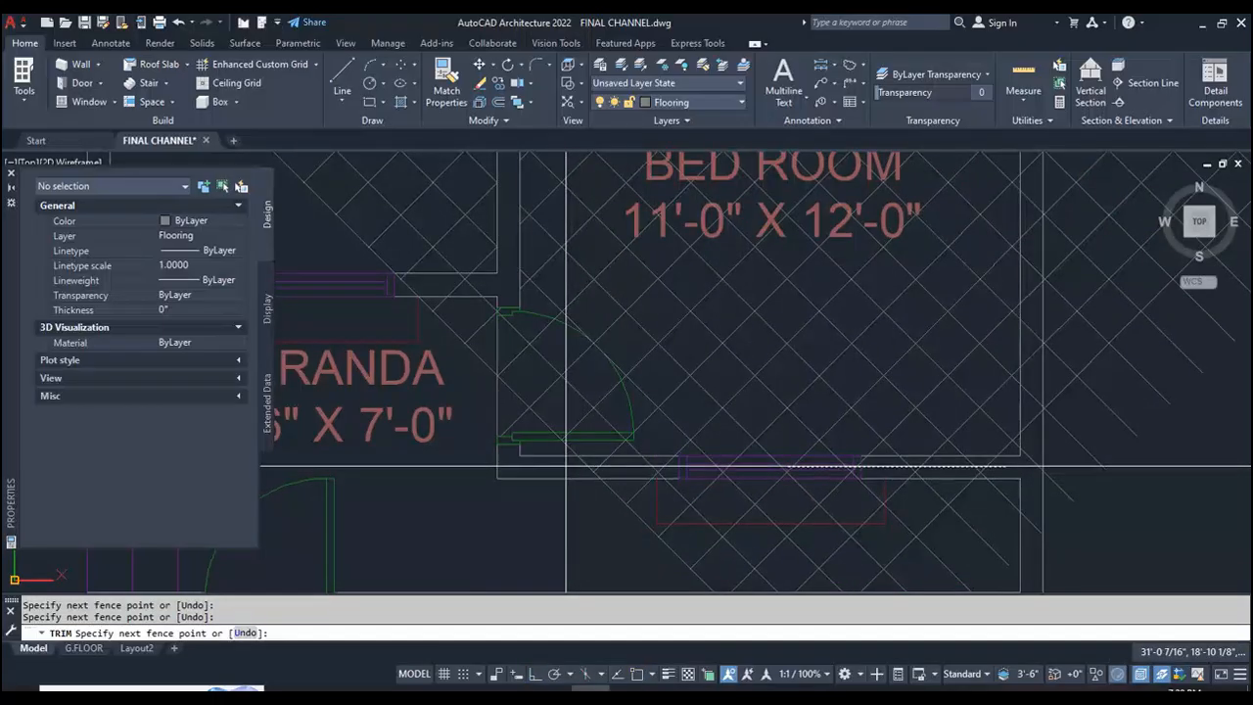
key("Return")
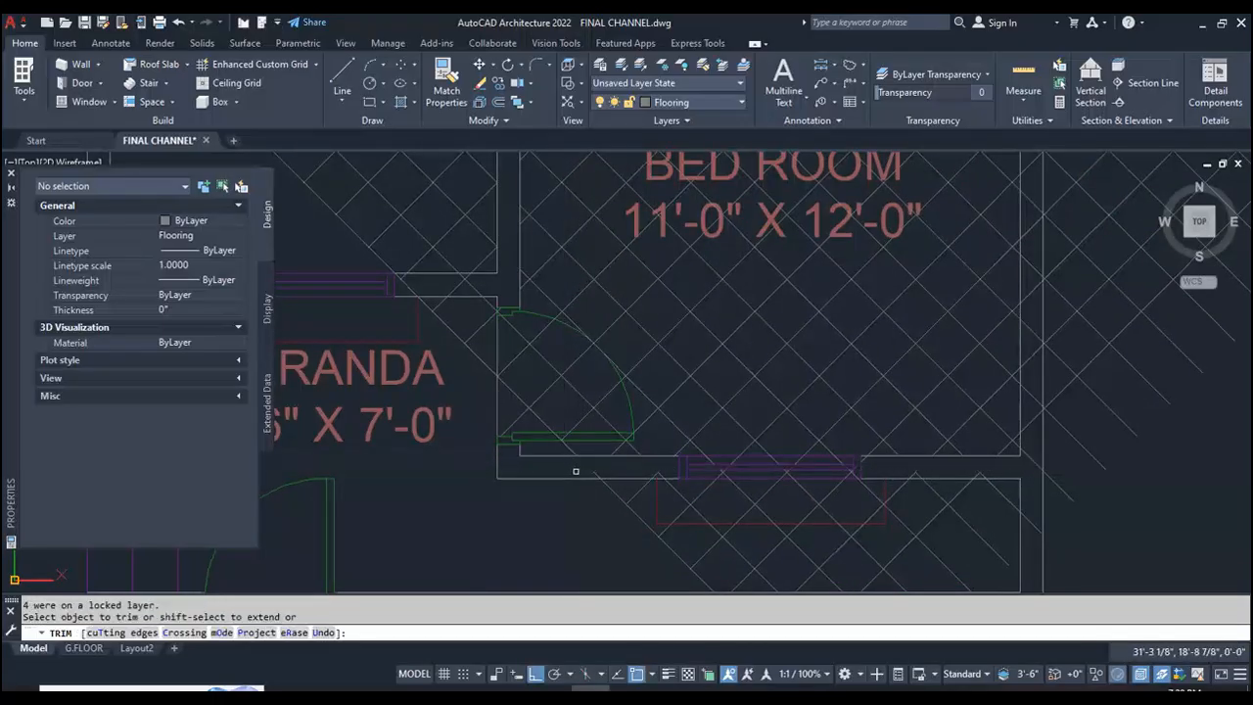
scroll(720, 469, "up", 4)
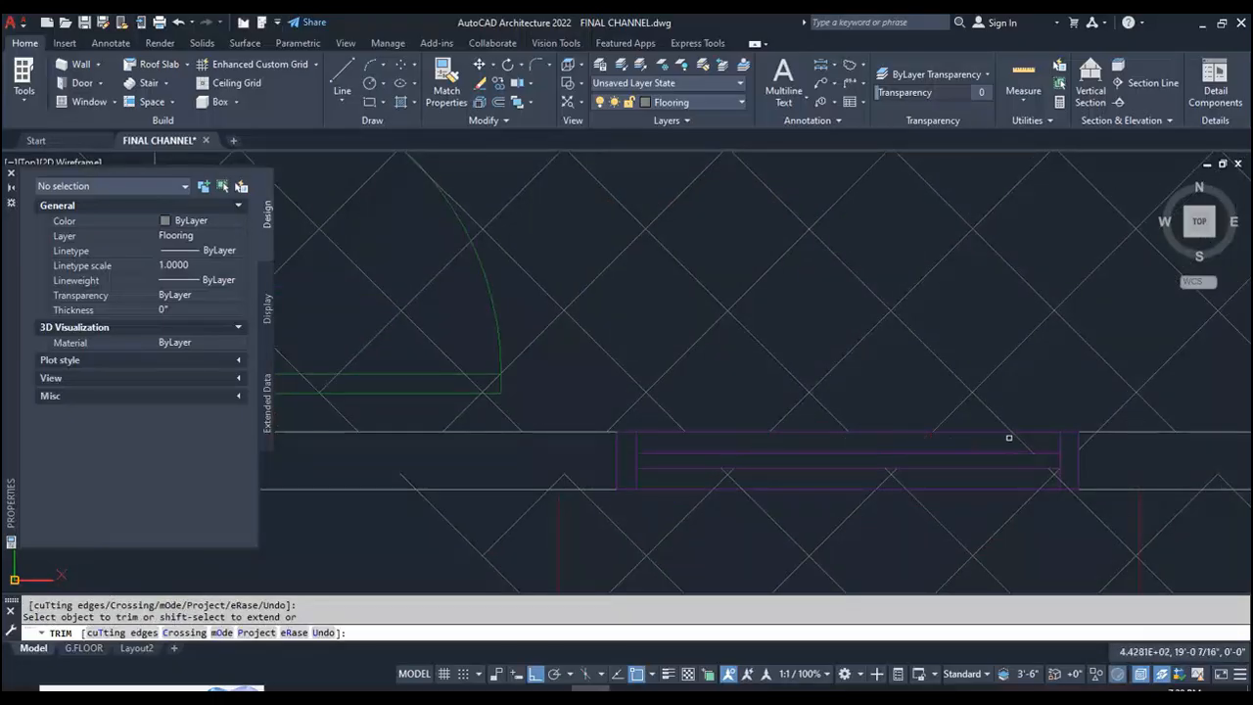
- Trim the grid lines inside the bedroom's east wall with a fence along the wall
scroll(1085, 443, "down", 9)
scroll(921, 222, "up", 3)
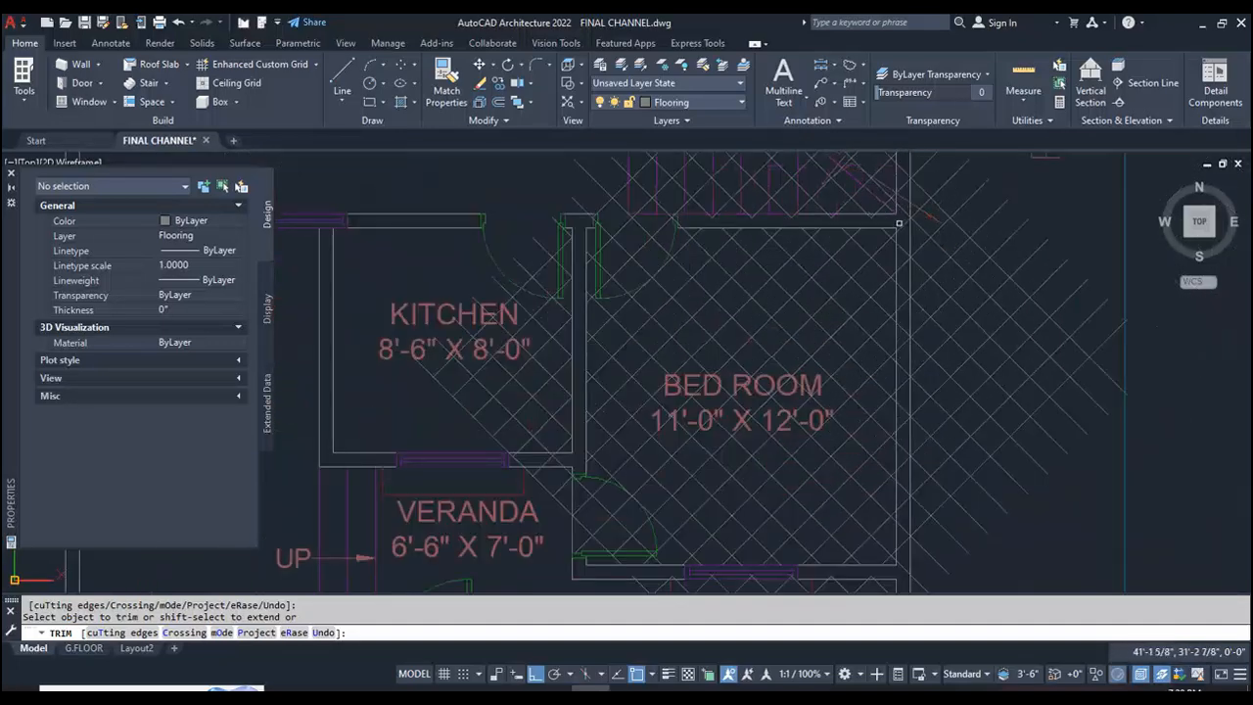
left_click(906, 221)
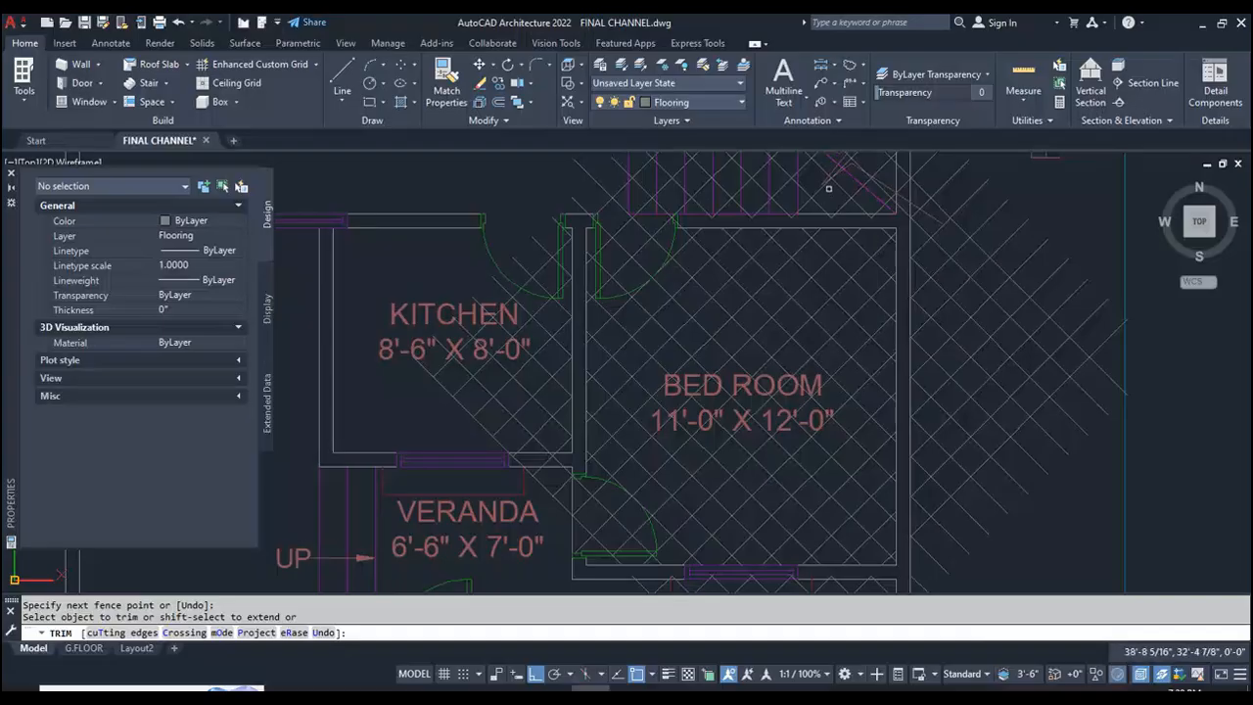
- Trim the leftover grid line tips protruding into the bedroom's north wall beside the stairs
scroll(830, 192, "up", 5)
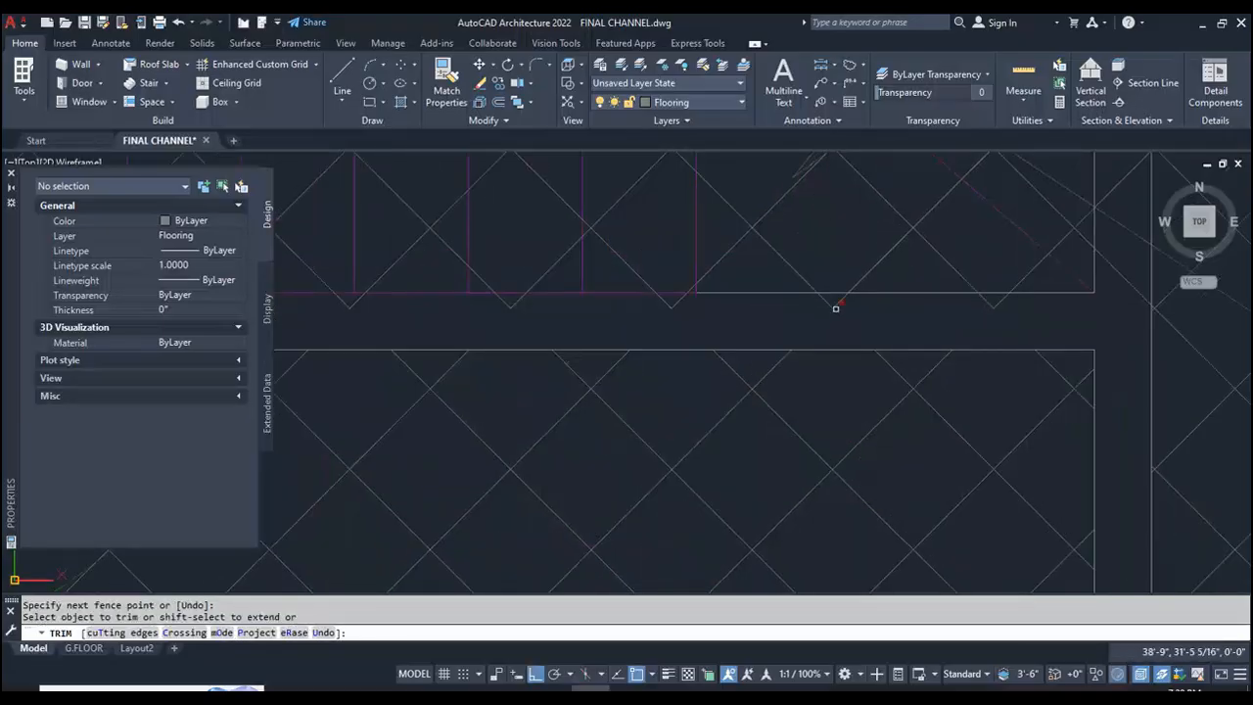
left_click(823, 305)
left_click(837, 301)
scroll(876, 331, "down", 5)
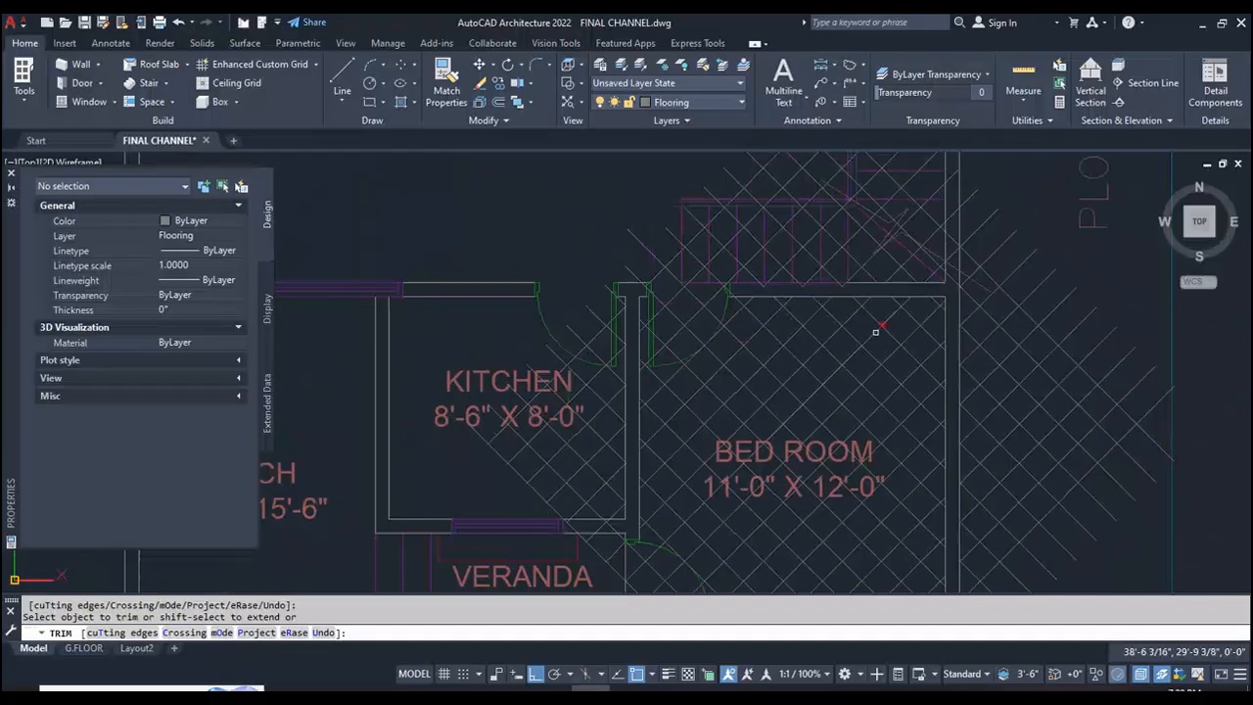
- Erase the surplus diagonal grid lines outside the bedroom's east wall
key("Escape")
scroll(876, 331, "down", 4)
left_click(1035, 245)
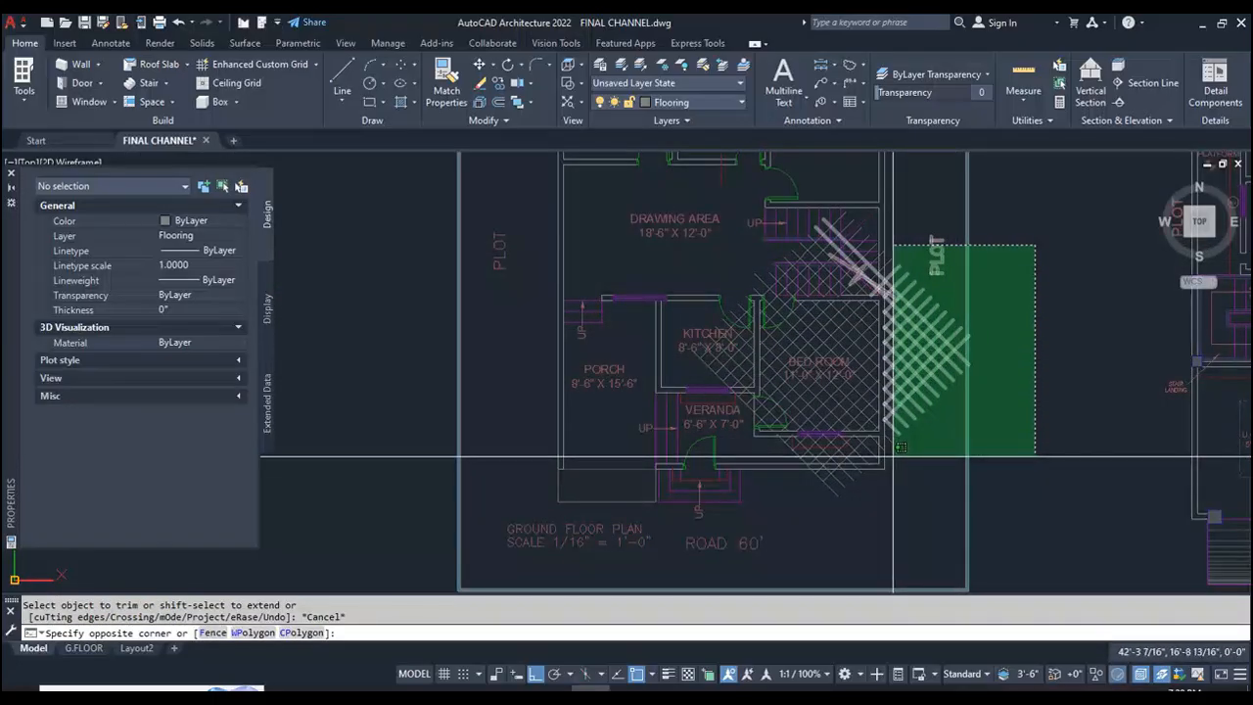
left_click(935, 439)
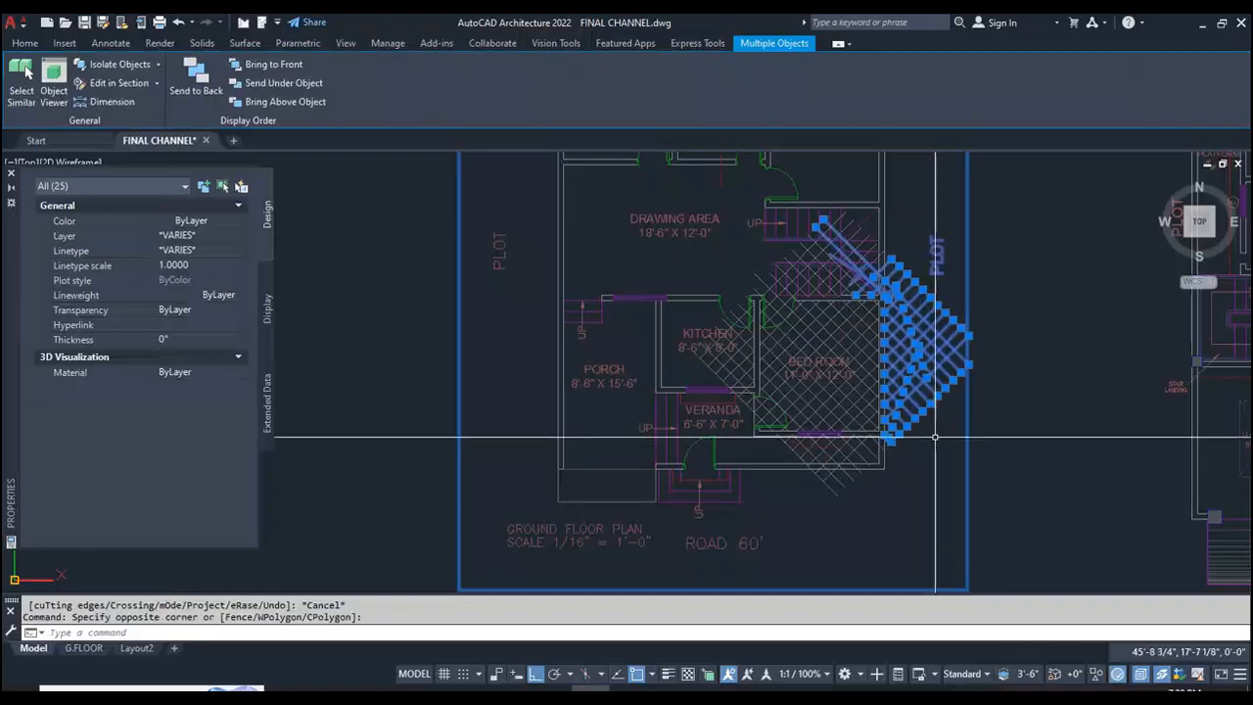
scroll(879, 276, "up", 5)
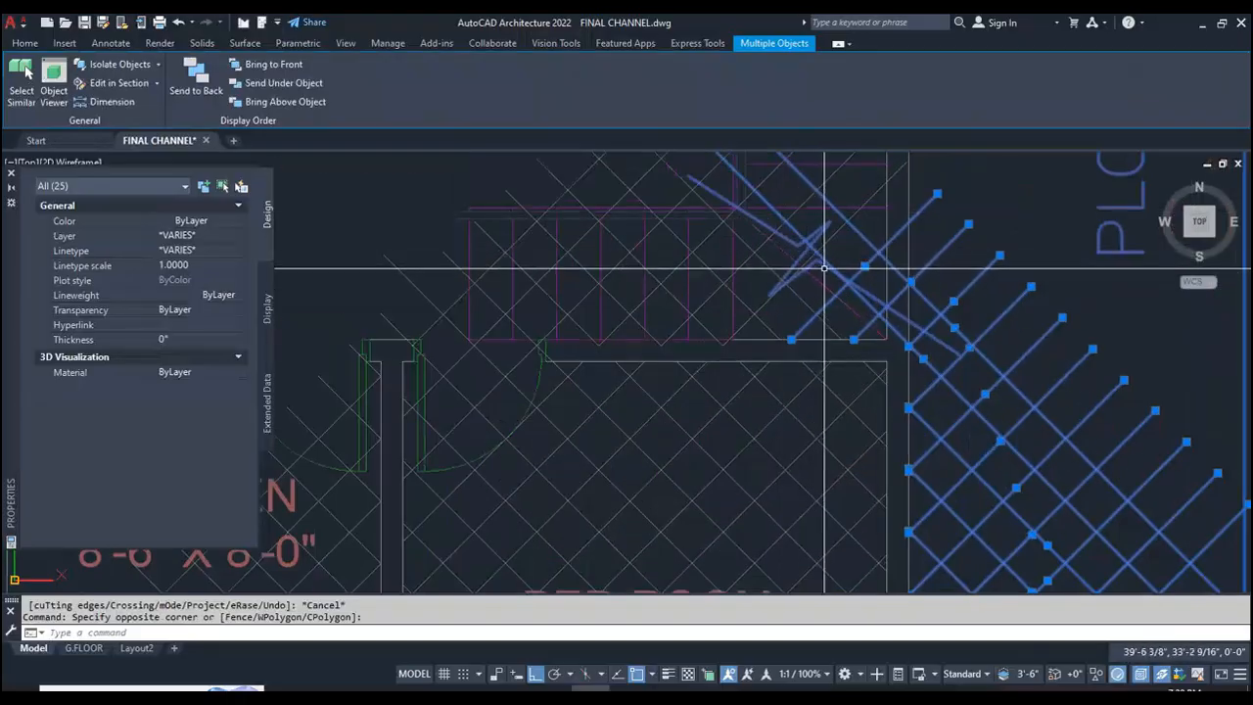
key("Delete")
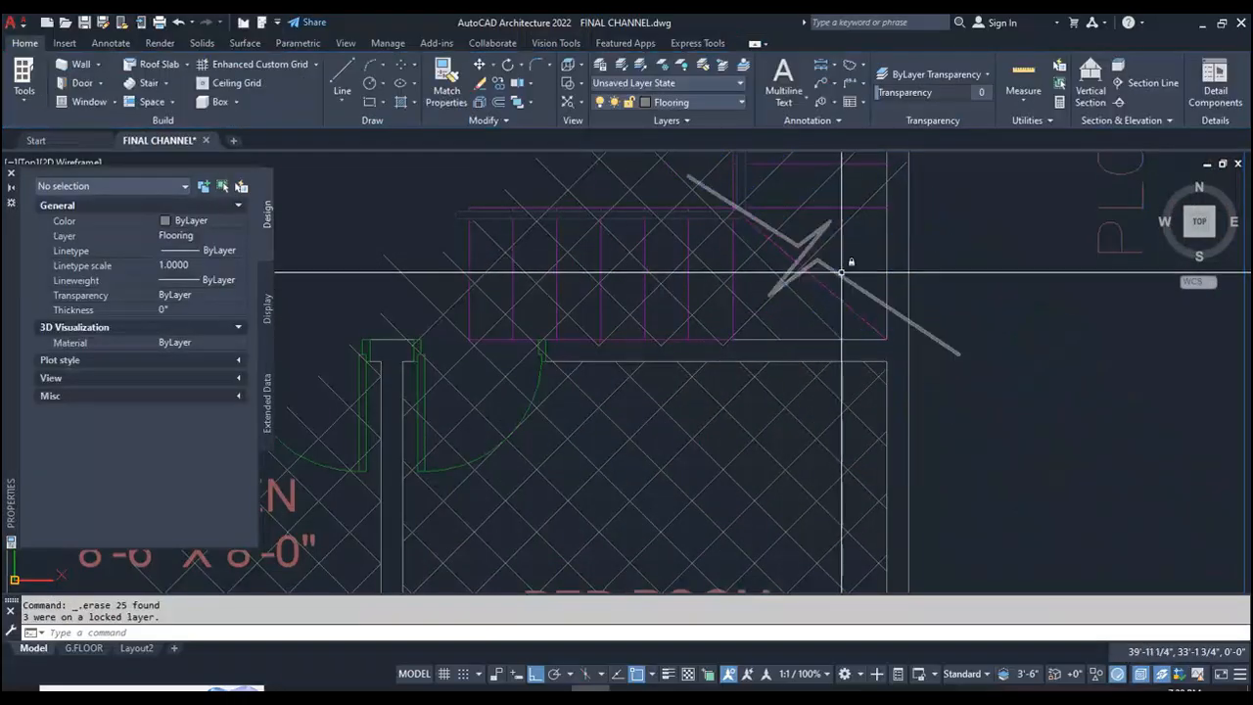
scroll(889, 313, "down", 3)
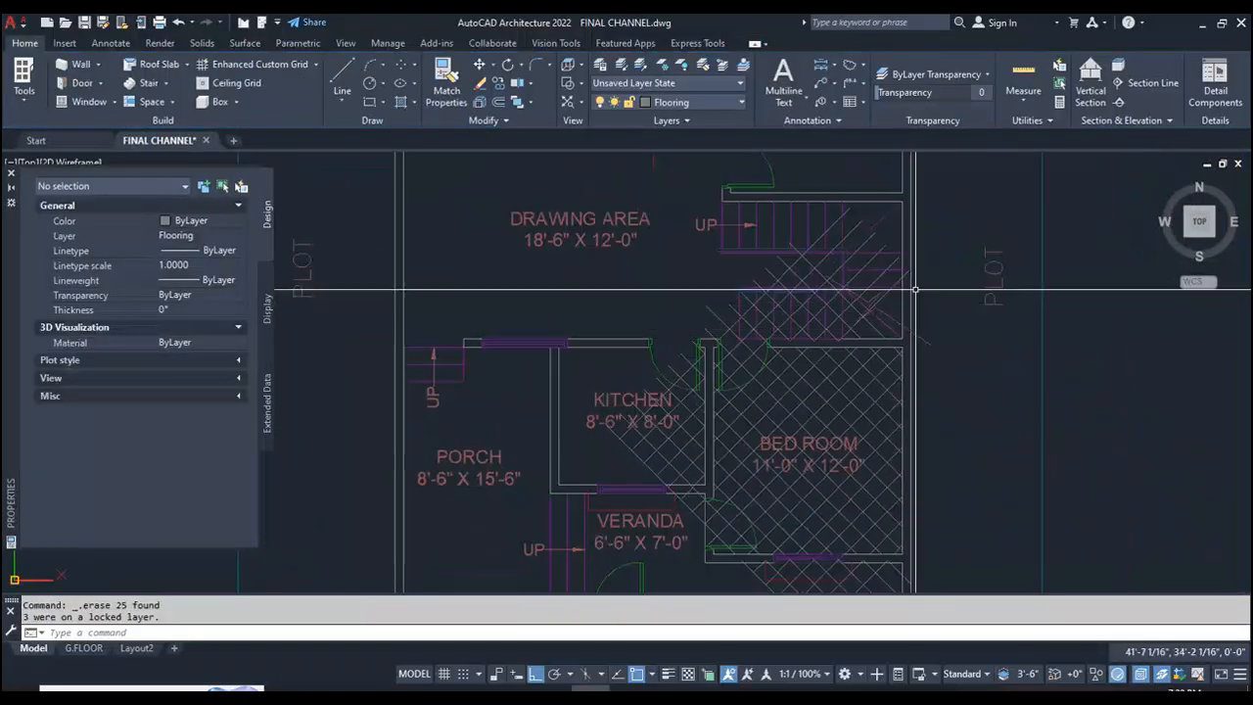
left_click(962, 194)
key("Escape")
scroll(786, 334, "up", 5)
key("Escape")
type("tr")
key("Return")
key("Escape")
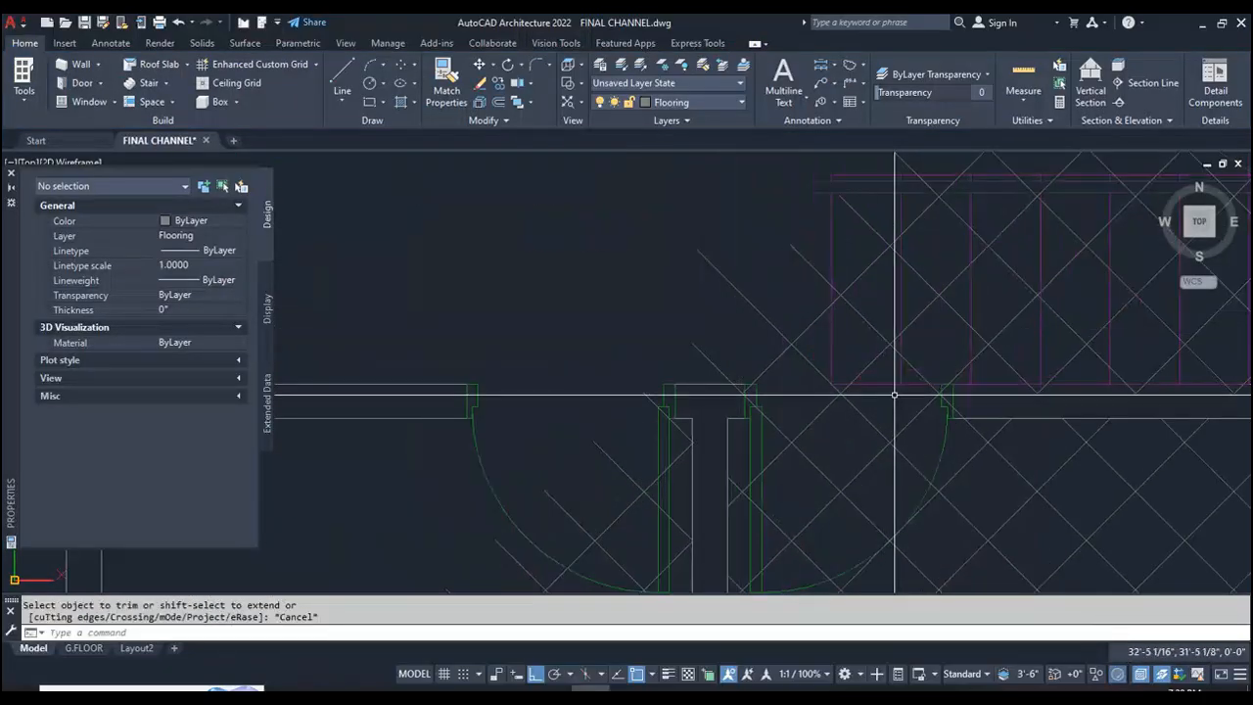
- Draw a horizontal line closing the bedroom's north door opening, continuing west along the wall face to the kitchen door frame
type("l")
key("Return")
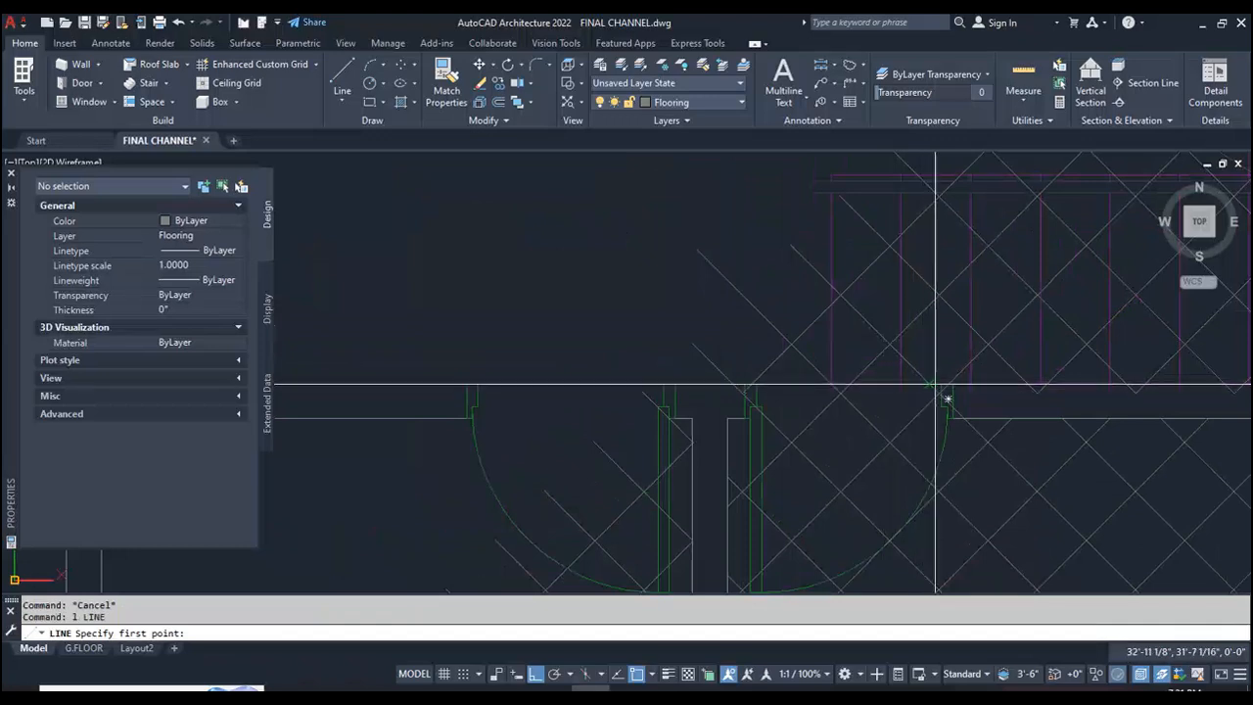
left_click(942, 384)
left_click(666, 384)
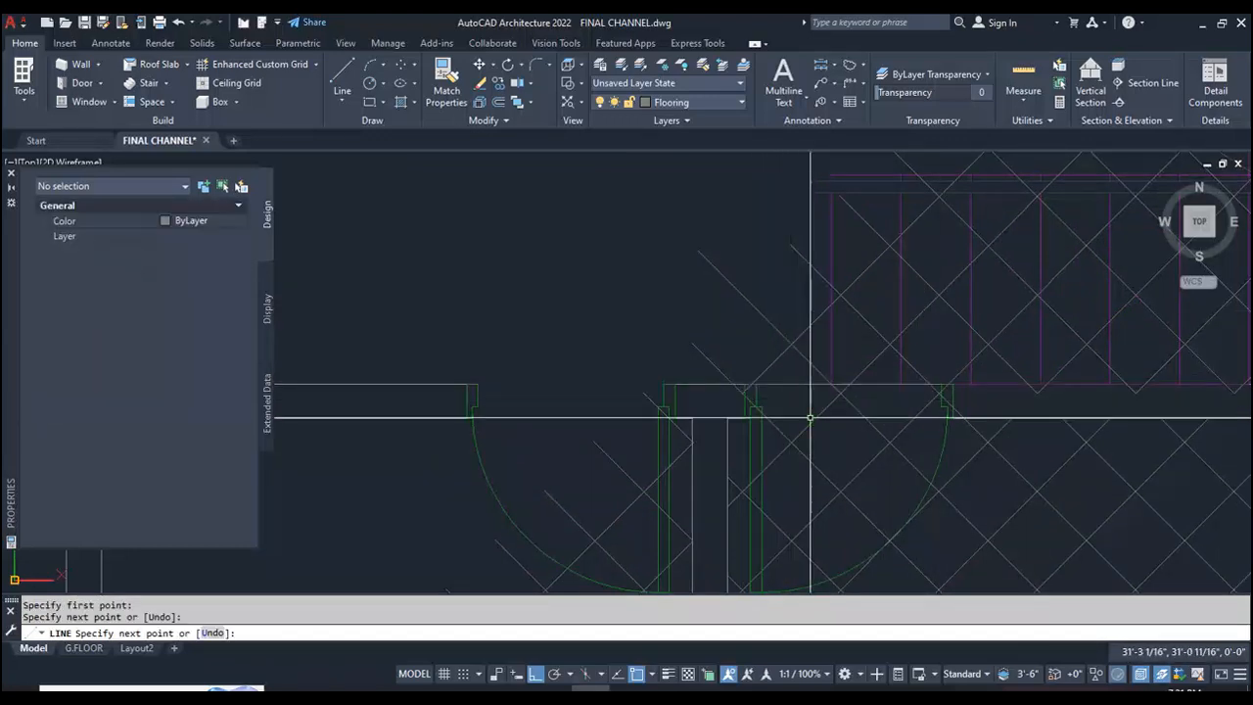
key("Escape")
type("t")
key("Return")
key("Escape")
key("Return")
key("Escape")
type("t")
key("Return")
key("Escape")
key("Escape")
- Trim the grid lines at the closing line across the bedroom's north door opening
type("tr")
key("Return")
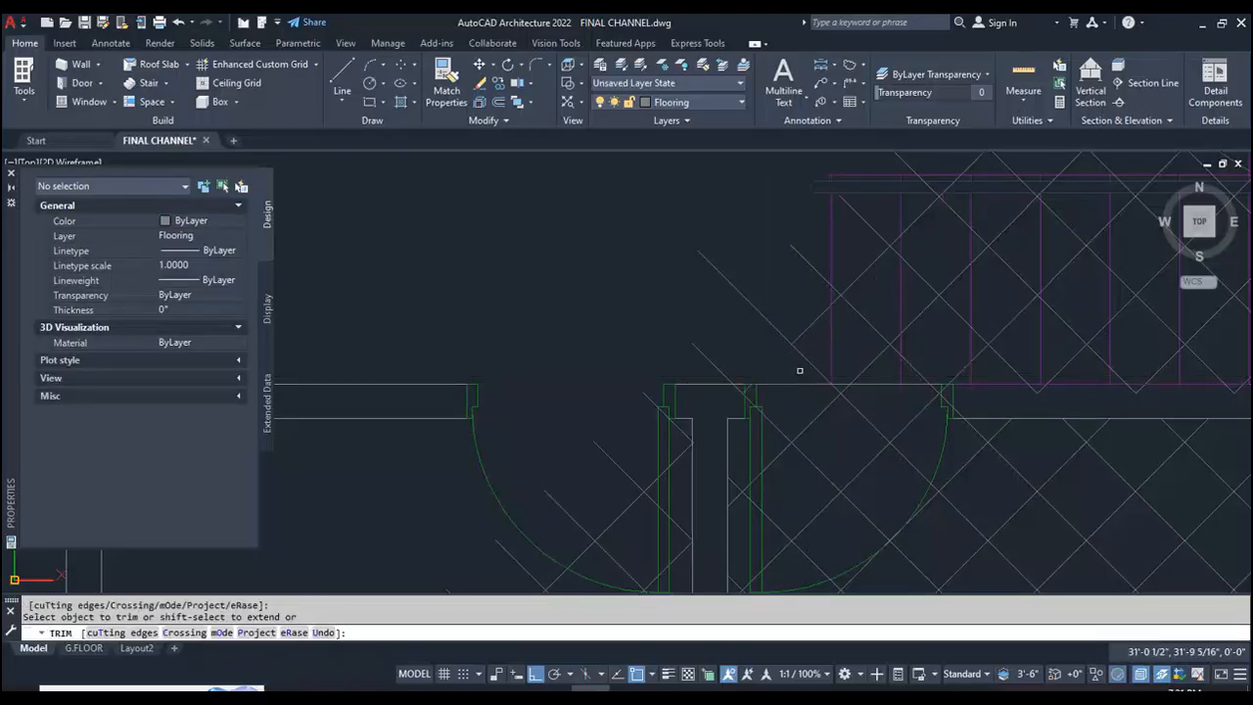
scroll(815, 367, "up", 3)
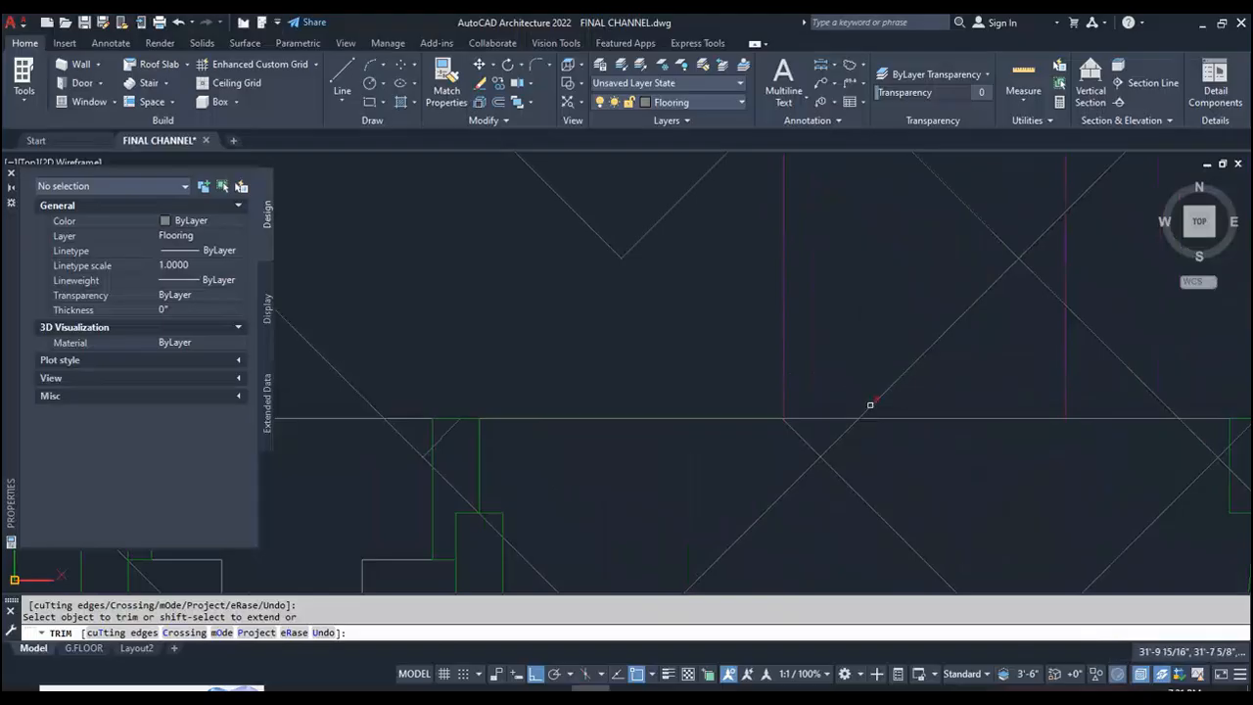
scroll(843, 393, "down", 3)
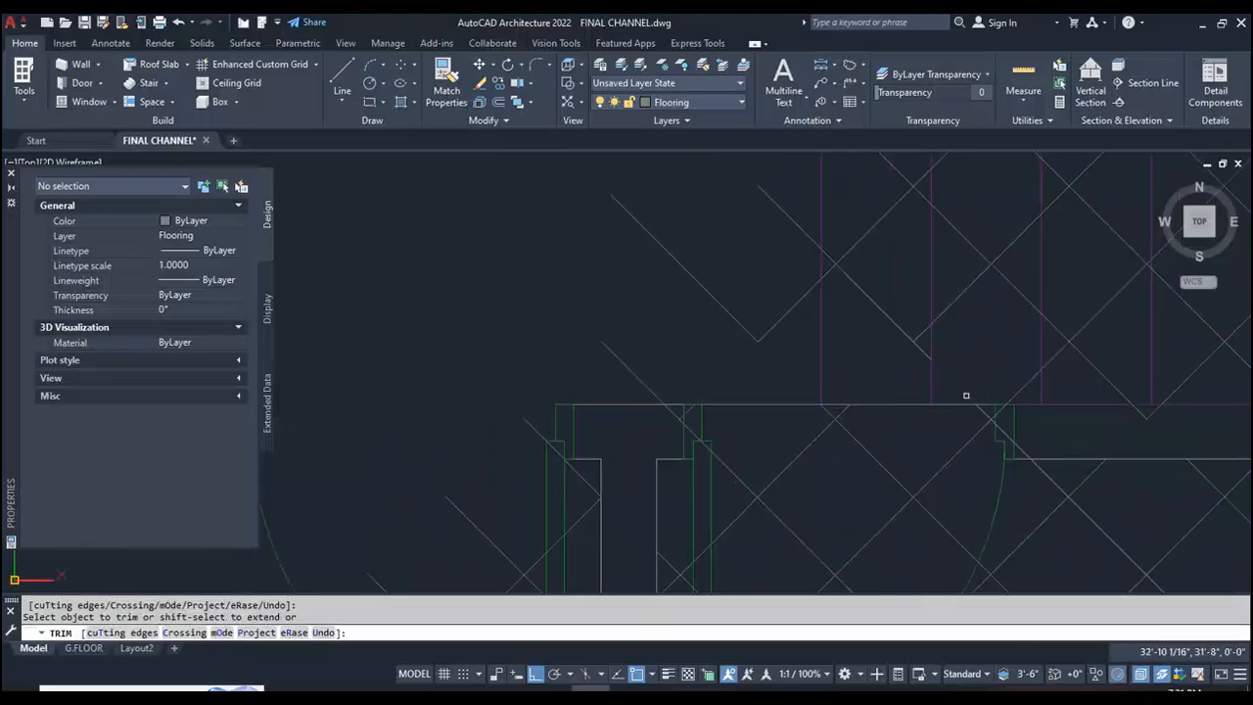
scroll(966, 396, "down", 5)
key("Escape")
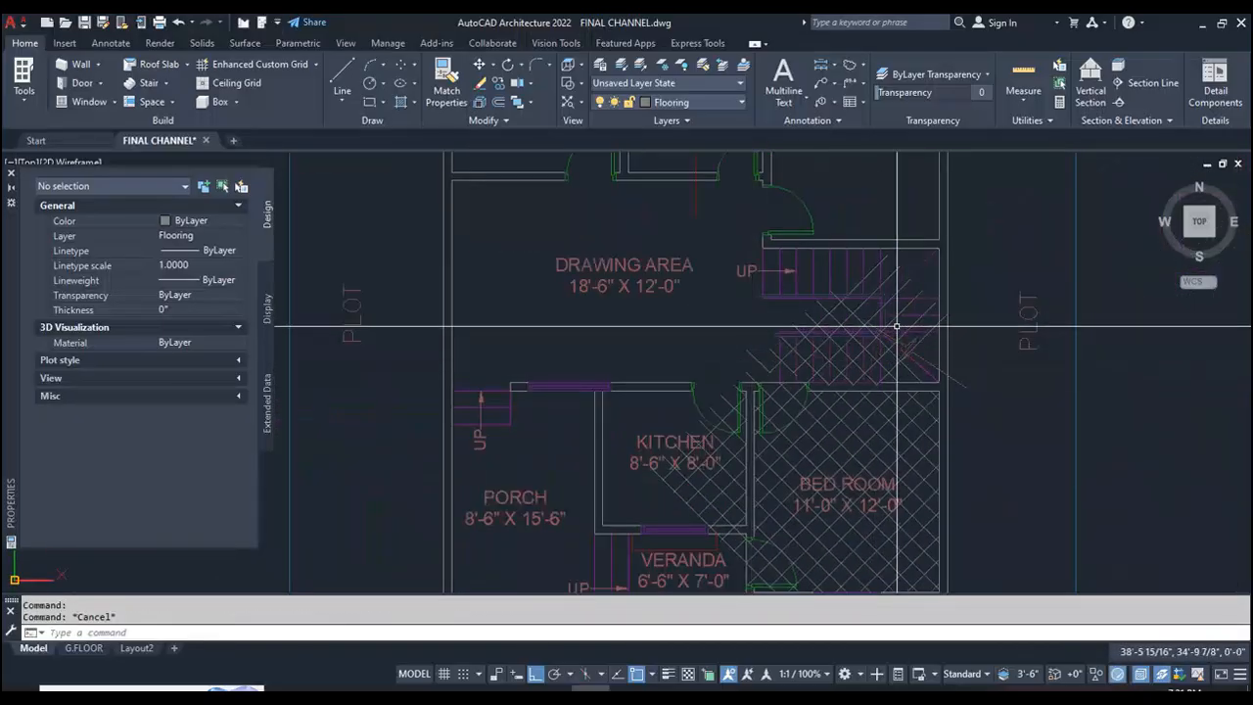
- Erase the surplus grid lines over the staircase north of the bedroom
left_click(993, 223)
left_click(661, 401)
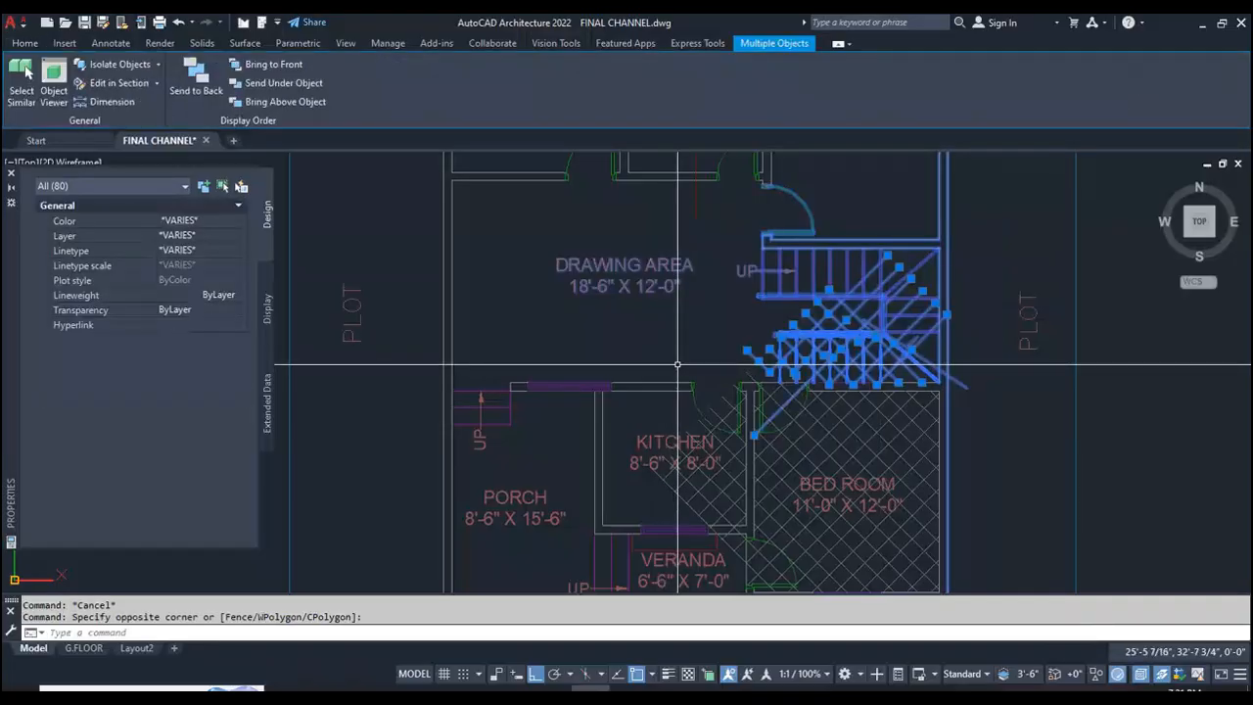
type("e")
key("Return")
scroll(725, 279, "down", 4)
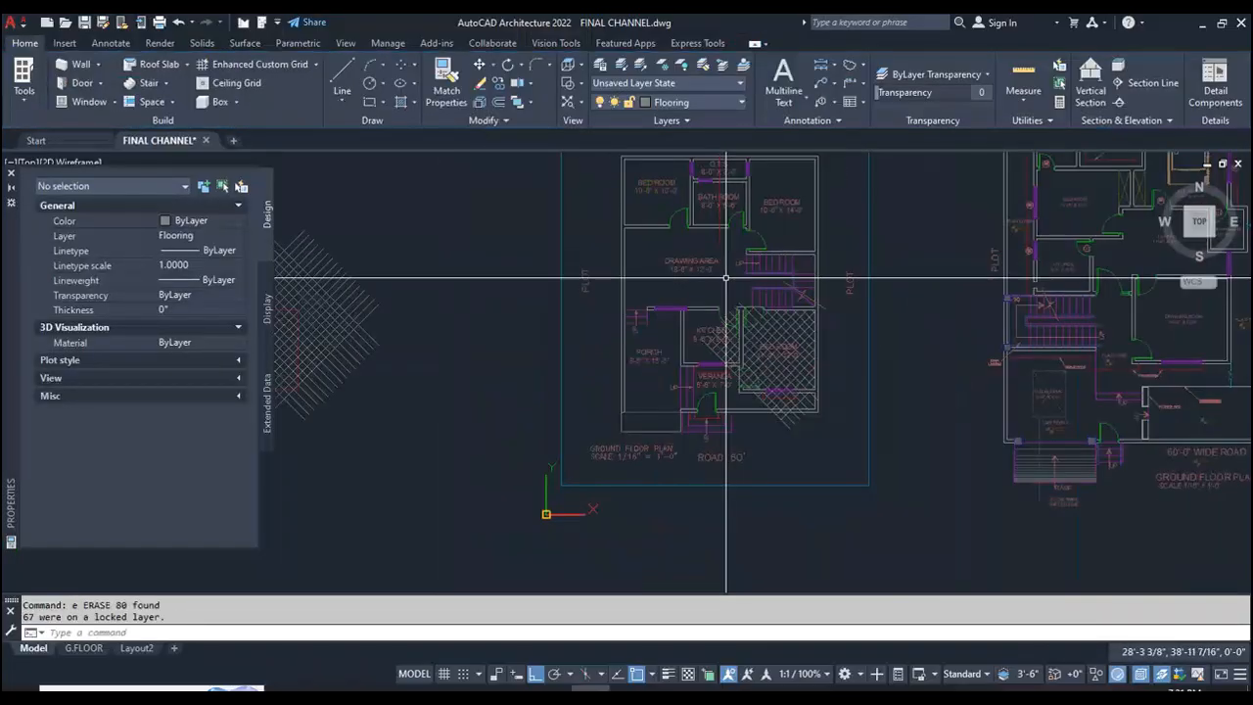
- Erase the surplus grid lines covering the kitchen and reaching toward the veranda
scroll(729, 276, "up", 5)
left_click(766, 192)
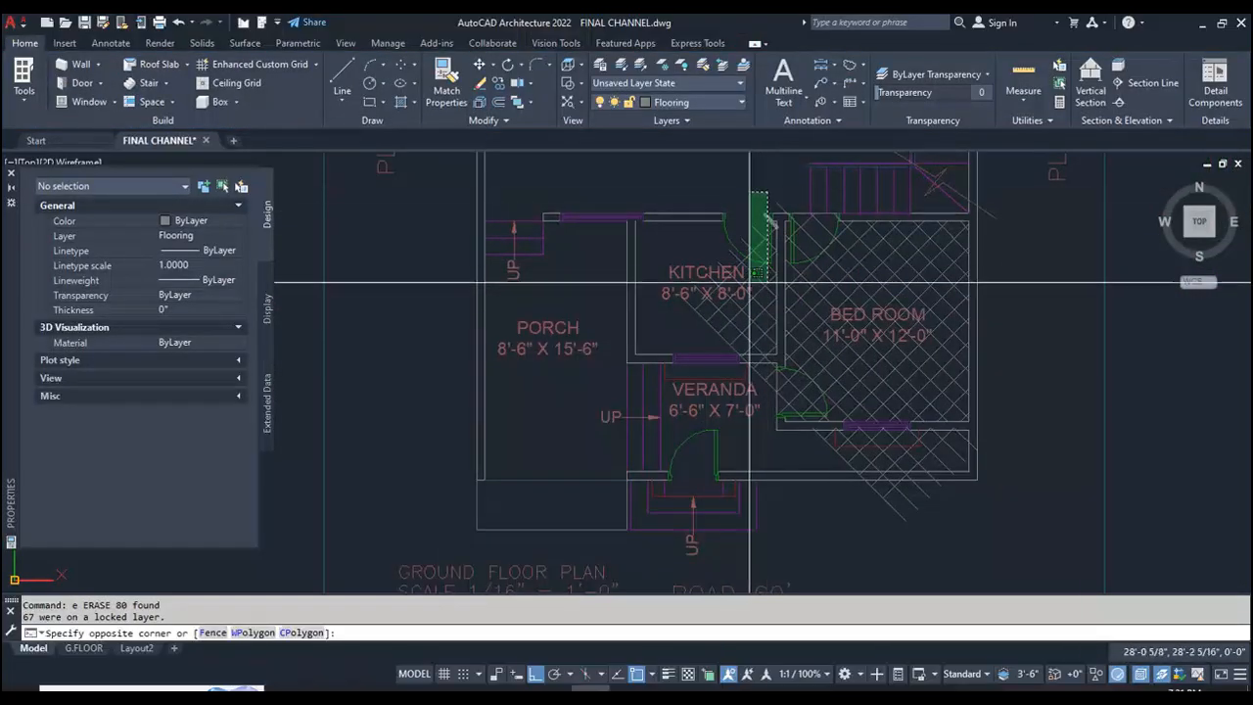
left_click(725, 365)
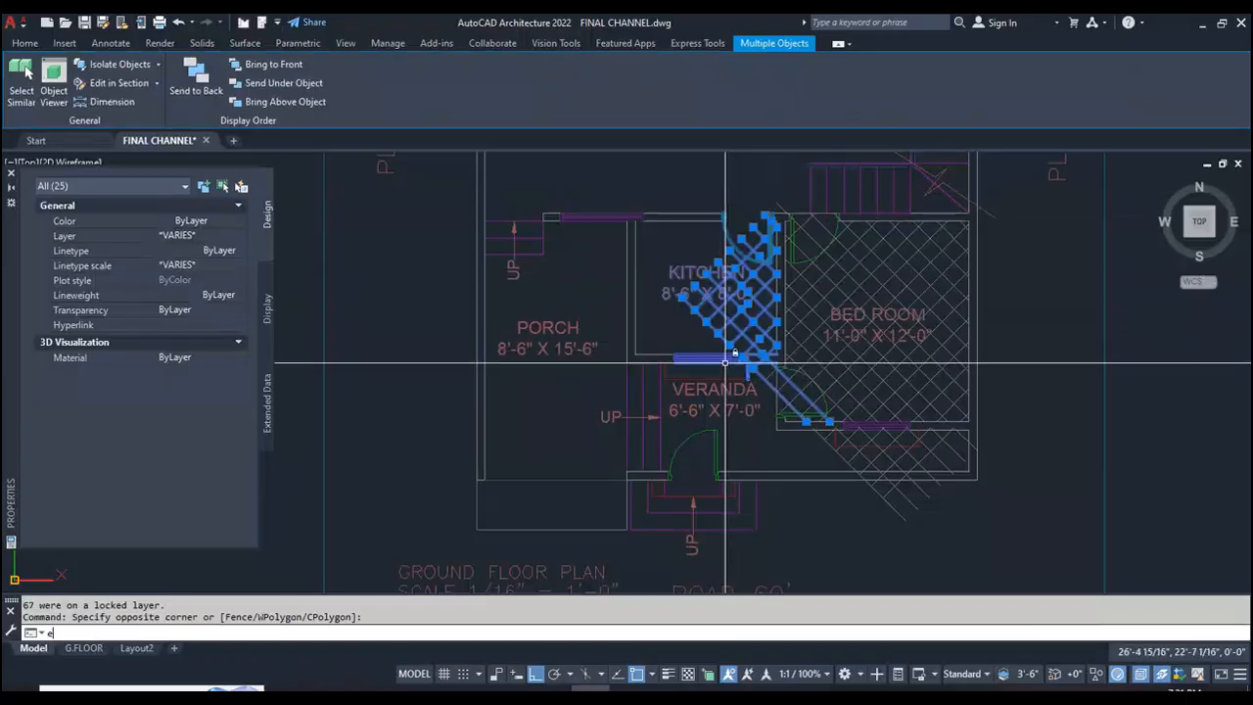
key("Return")
- Erase the surplus grid lines beyond the bedroom's south wall
scroll(939, 523, "up", 4)
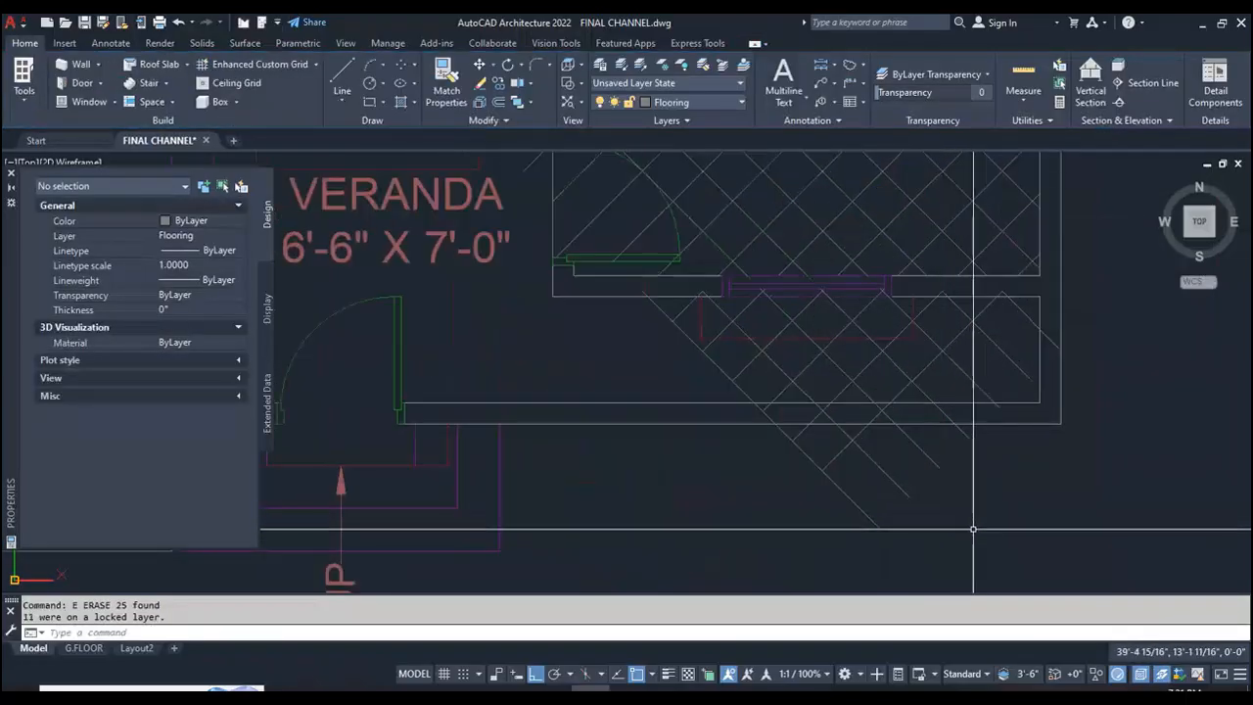
left_click(1057, 545)
left_click(637, 265)
type("e")
key("Return")
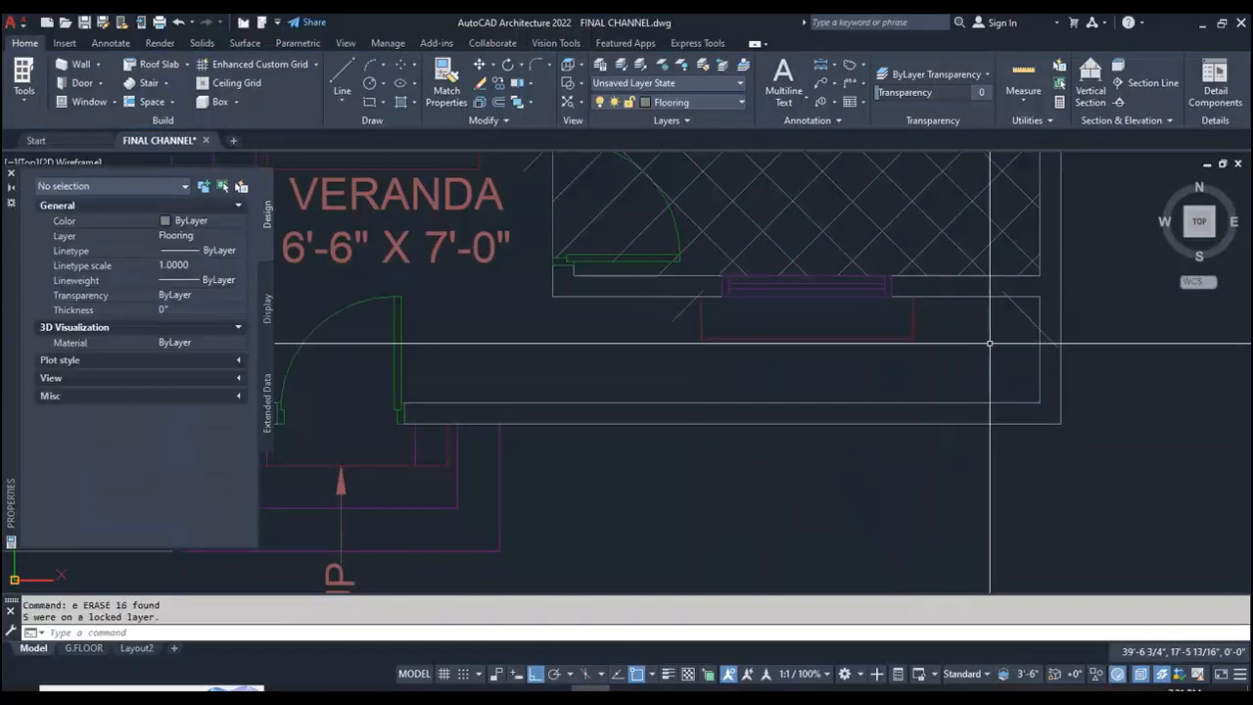
- Erase the two leftover line pieces south of the bedroom, at the east corner and beside the window
left_click(1029, 320)
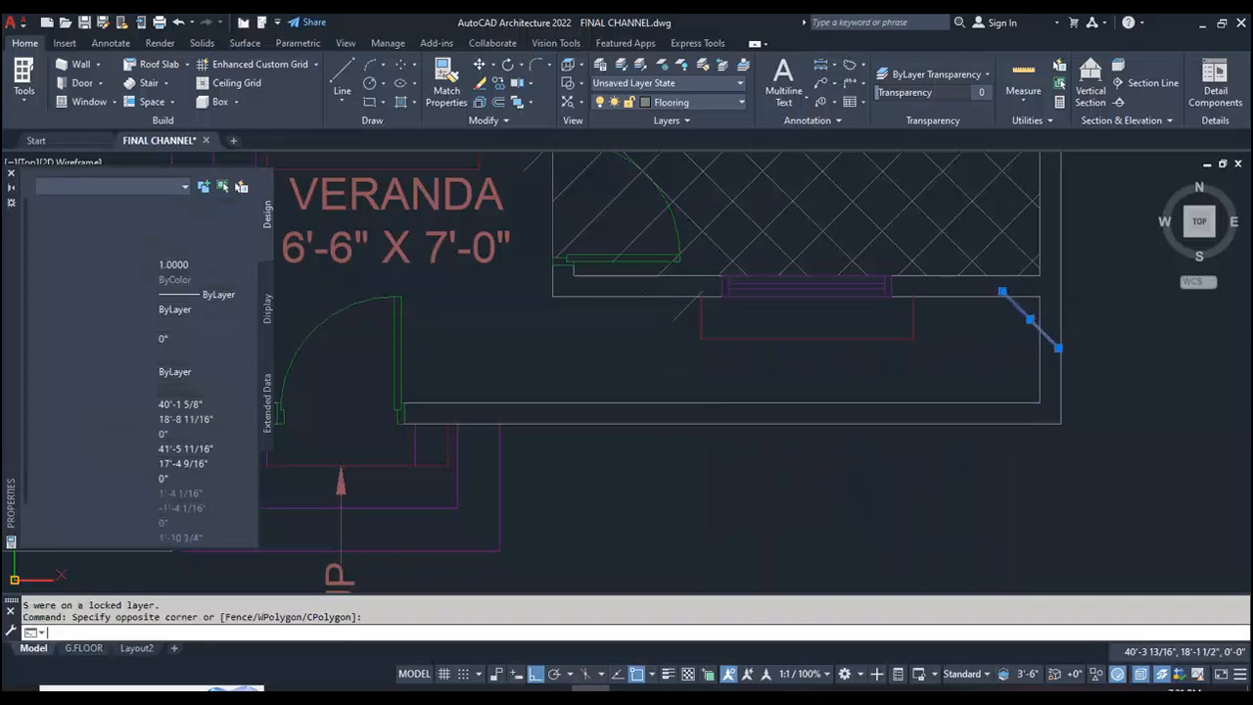
type("e")
key("Return")
scroll(714, 323, "up", 3)
left_click(648, 304)
type("e")
key("Return")
left_click(553, 253)
left_click(532, 265)
key("Escape")
scroll(685, 349, "down", 5)
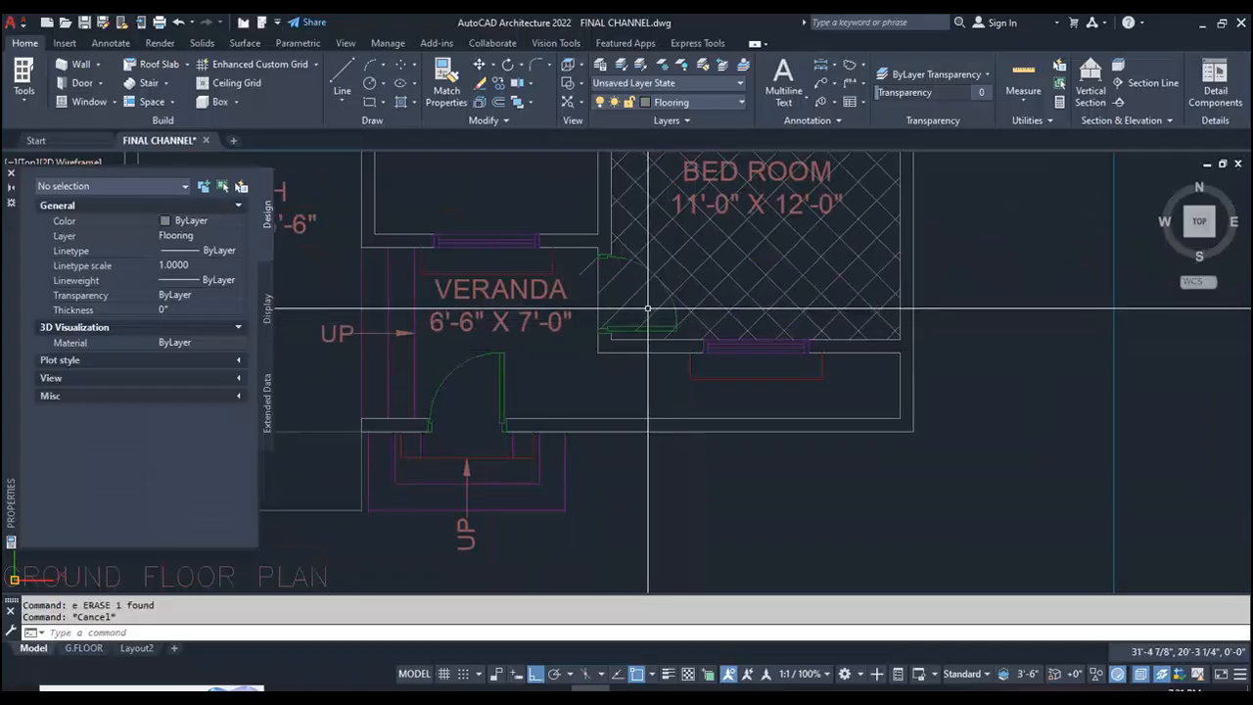
- Offset the outermost southwest grid lines at 1'-0" spacing to fill the gap at the bedroom's veranda door
type("o")
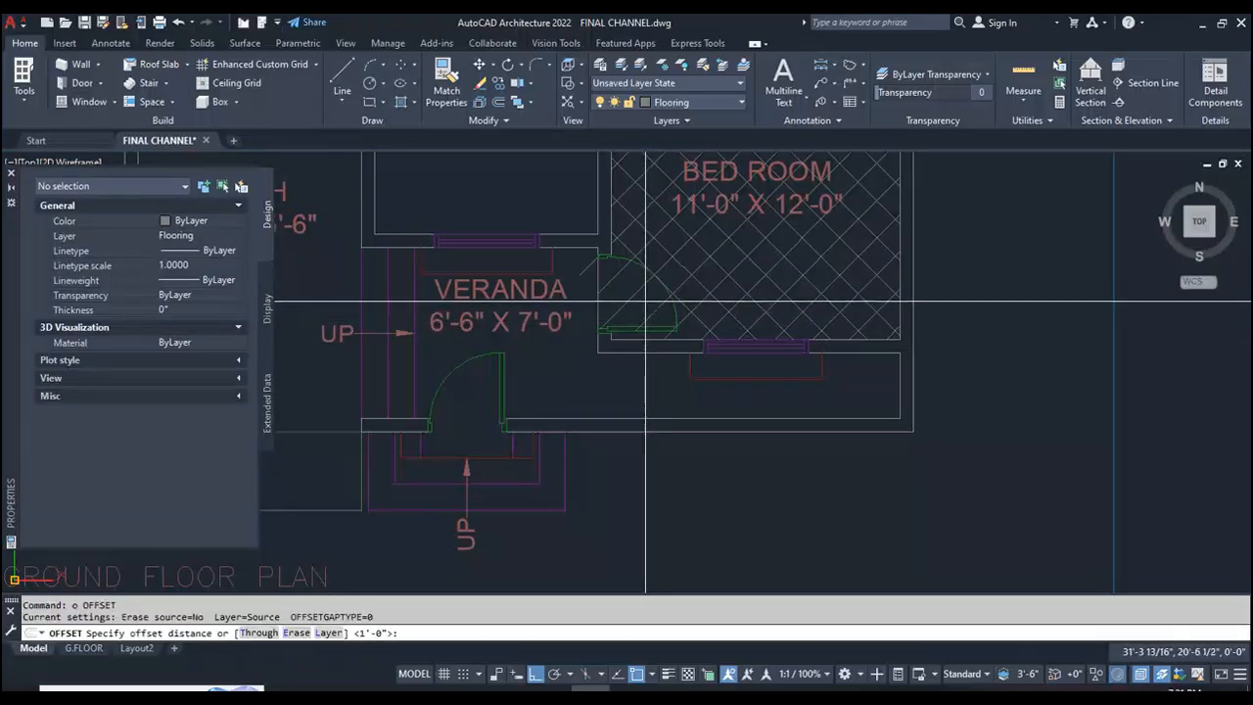
left_click(681, 306)
left_click(650, 301)
left_click(648, 305)
left_click(627, 320)
key("Escape")
- Trim the added grid lines at the bedroom's veranda door opening and south wall
scroll(617, 304, "up", 5)
type("t")
key("Return")
key("Escape")
type("tr")
key("Return")
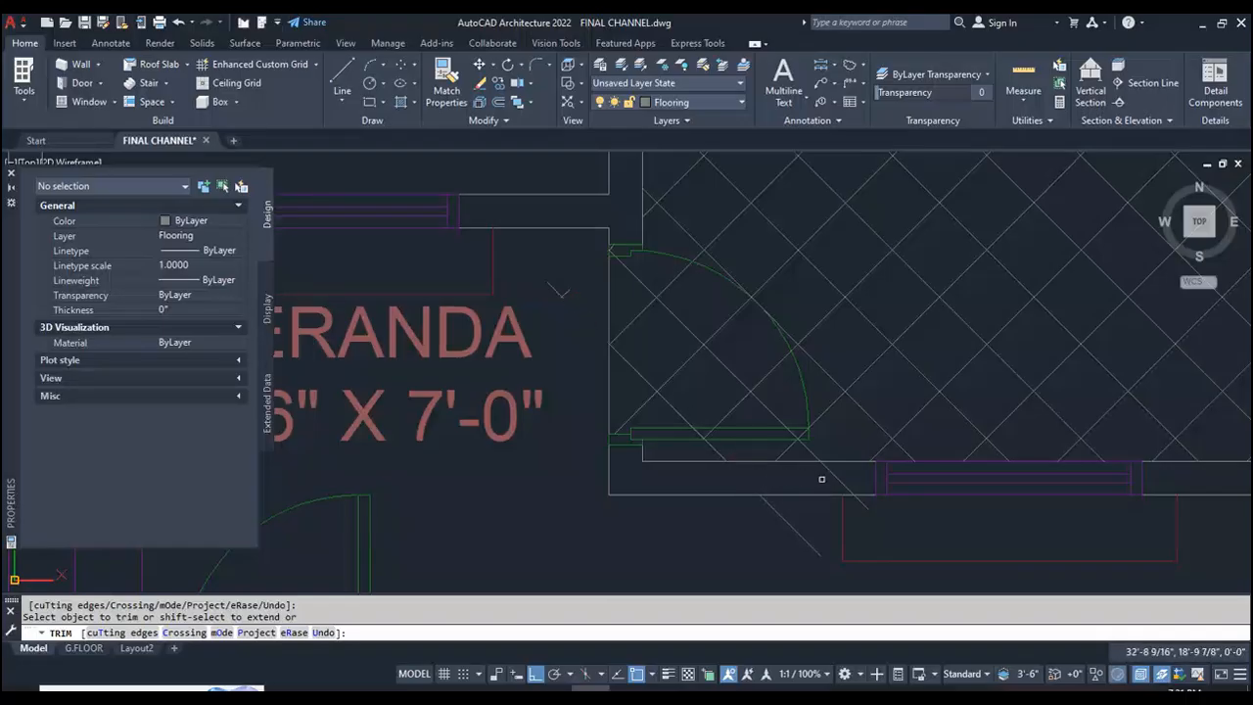
key("Escape")
- Erase the leftover line pieces outside the bedroom's south wall and in the veranda beside the door
left_click(860, 501)
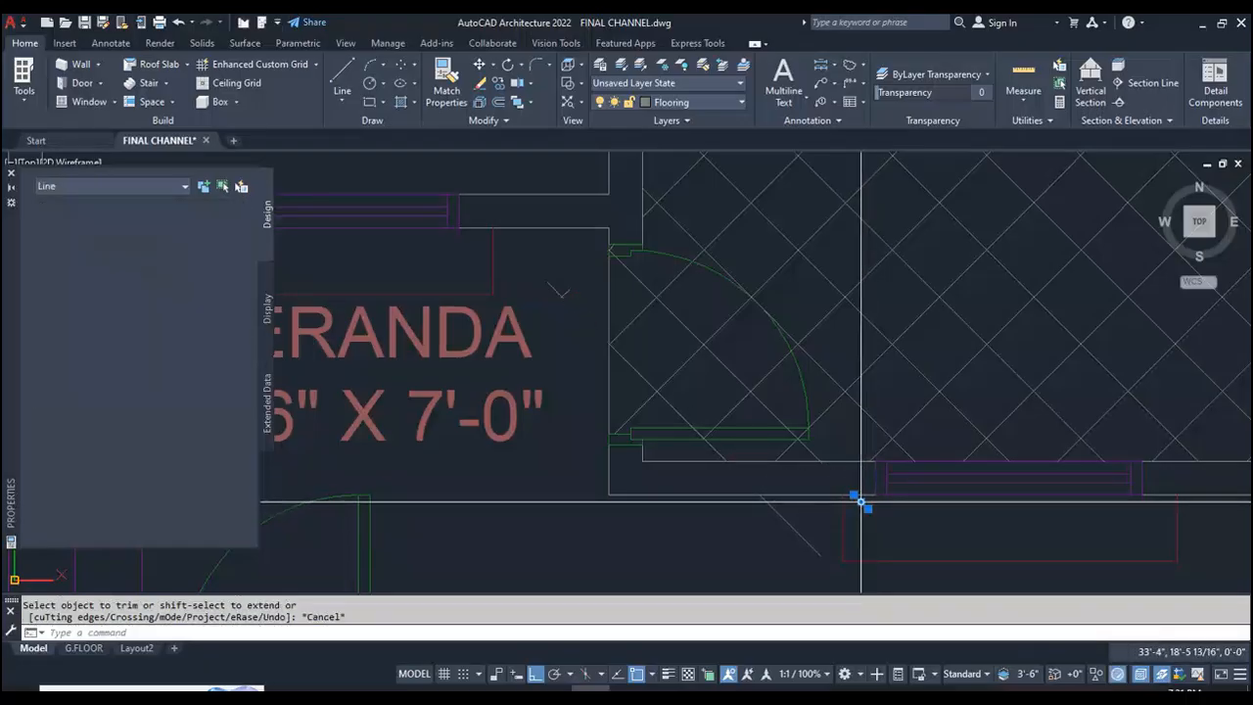
type("e")
key("Return")
left_click(807, 549)
left_click(759, 507)
type("e")
key("Return")
left_click(582, 266)
left_click(536, 306)
type("e")
key("Return")
scroll(636, 323, "down", 5)
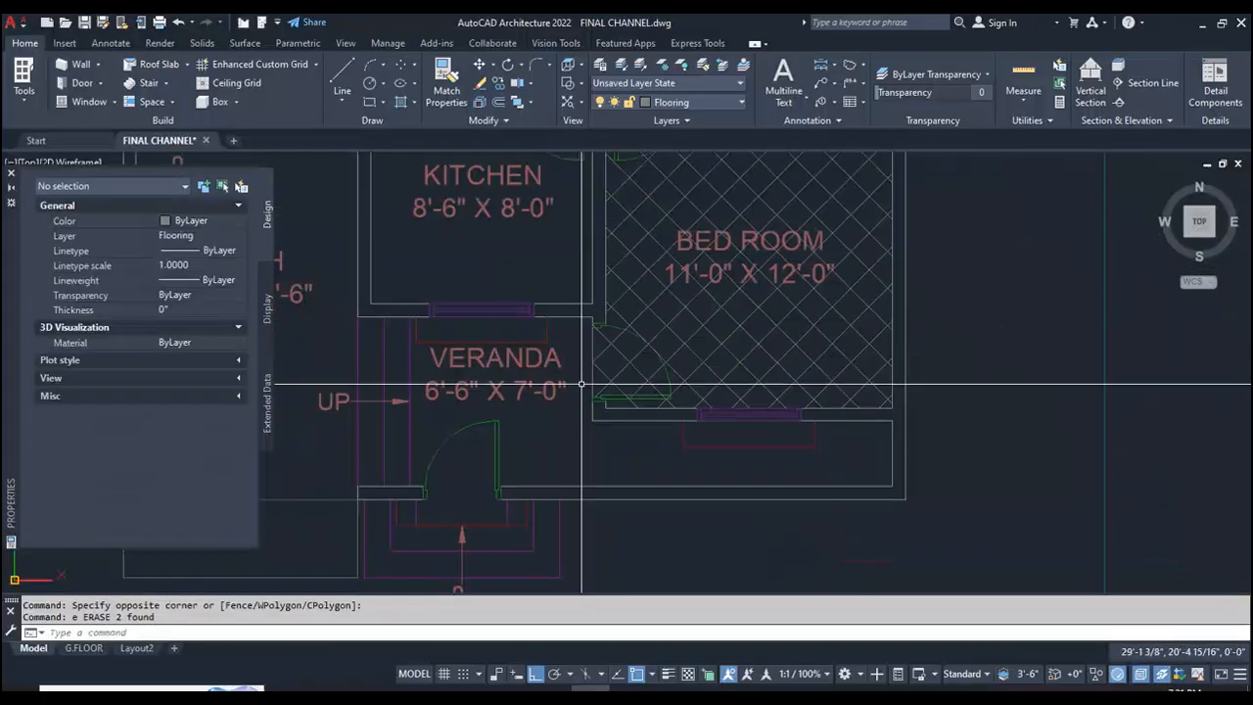
scroll(754, 366, "up", 2)
key("Escape")
type("t")
key("Return")
scroll(608, 263, "up", 4)
key("Escape")
- Trim the grid line tip protruding past the wall beside the bedroom's north door
scroll(606, 259, "up", 2)
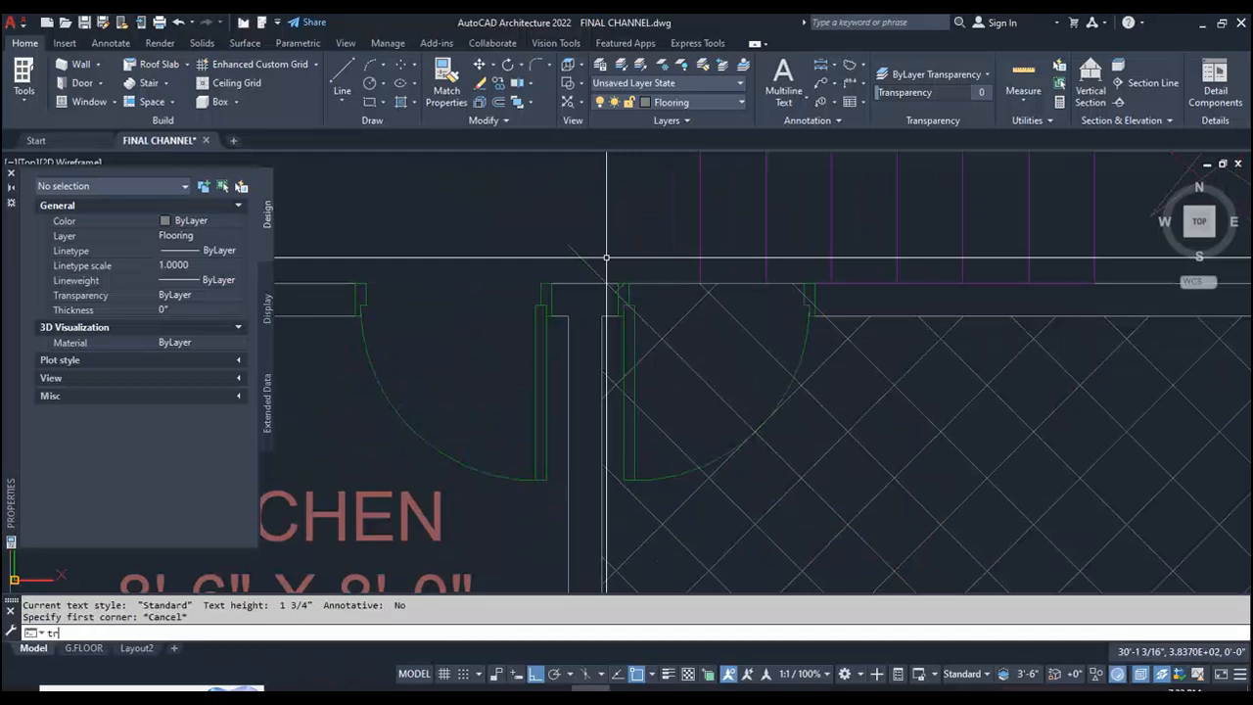
type("tr")
key("Return")
scroll(618, 269, "down", 4)
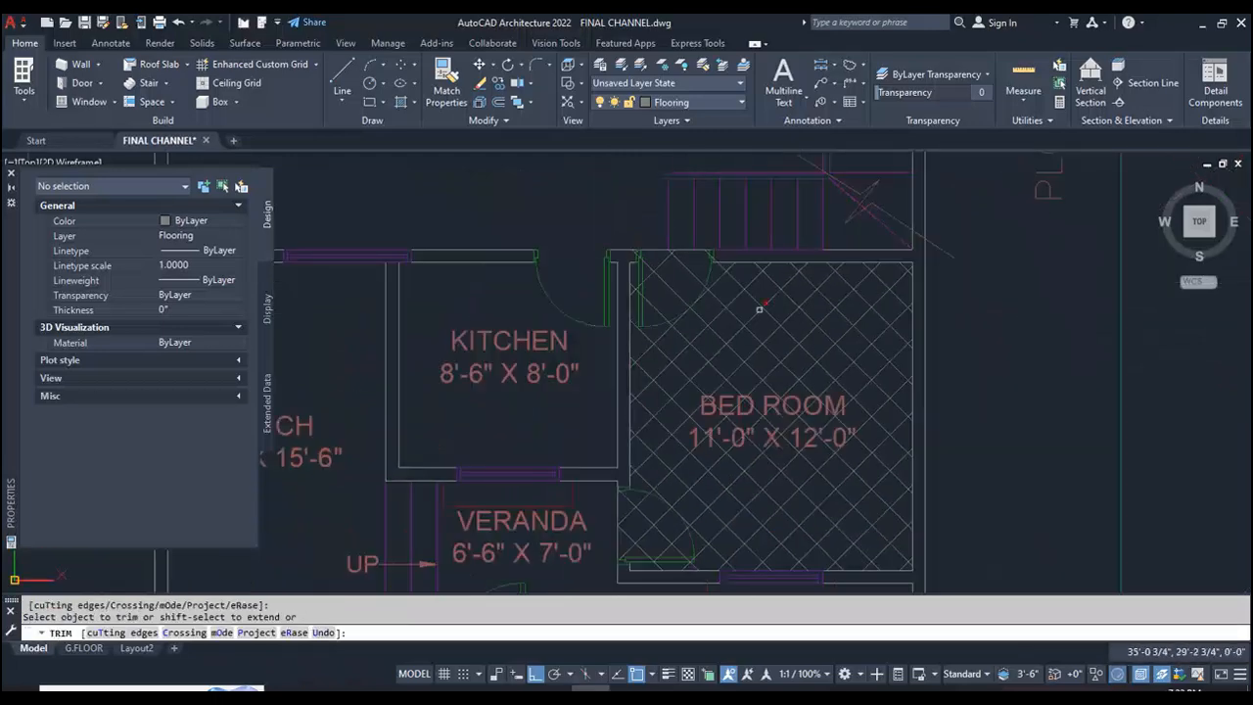
scroll(836, 408, "up", 2)
key("Escape")
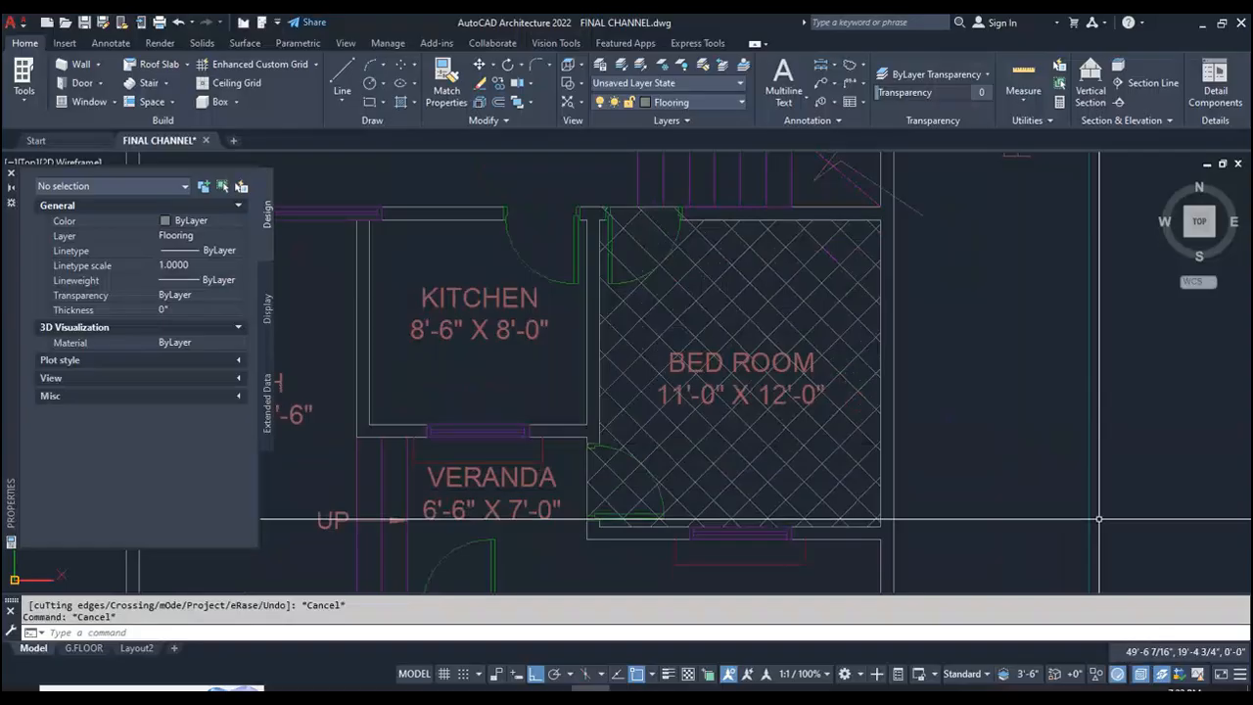
- Offset the outermost northwest grid line by 12 inches to fill the gap at the bedroom's north door
type("o")
key("Return")
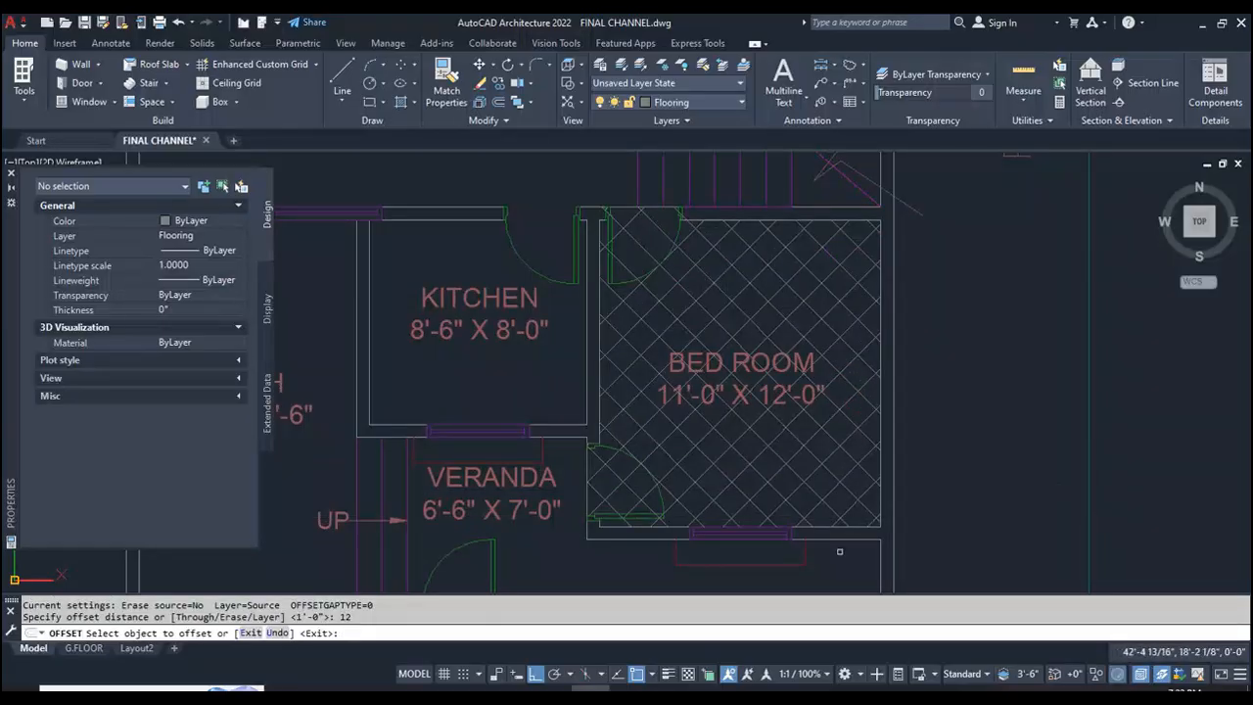
left_click(686, 237)
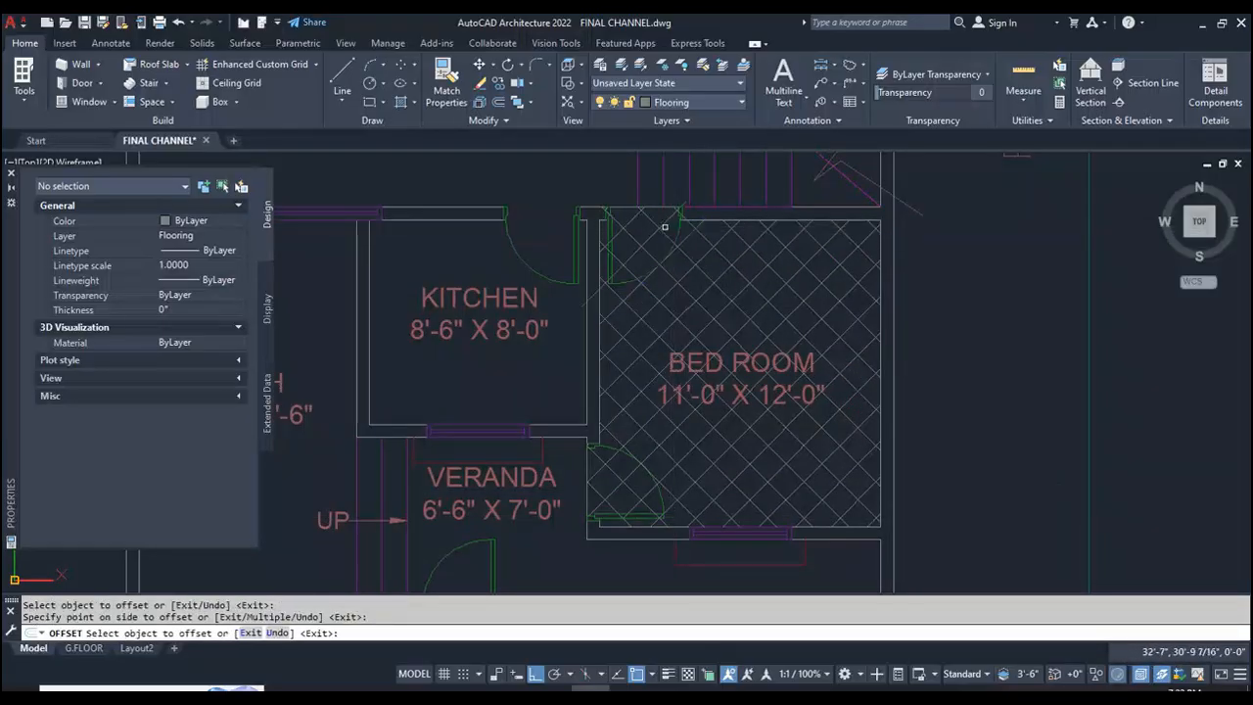
scroll(667, 217, "up", 2)
key("Escape")
- Trim the added grid line at the bedroom's north door opening and adjoining west wall
type("t")
key("Return")
scroll(671, 205, "up", 4)
type("tr")
key("Return")
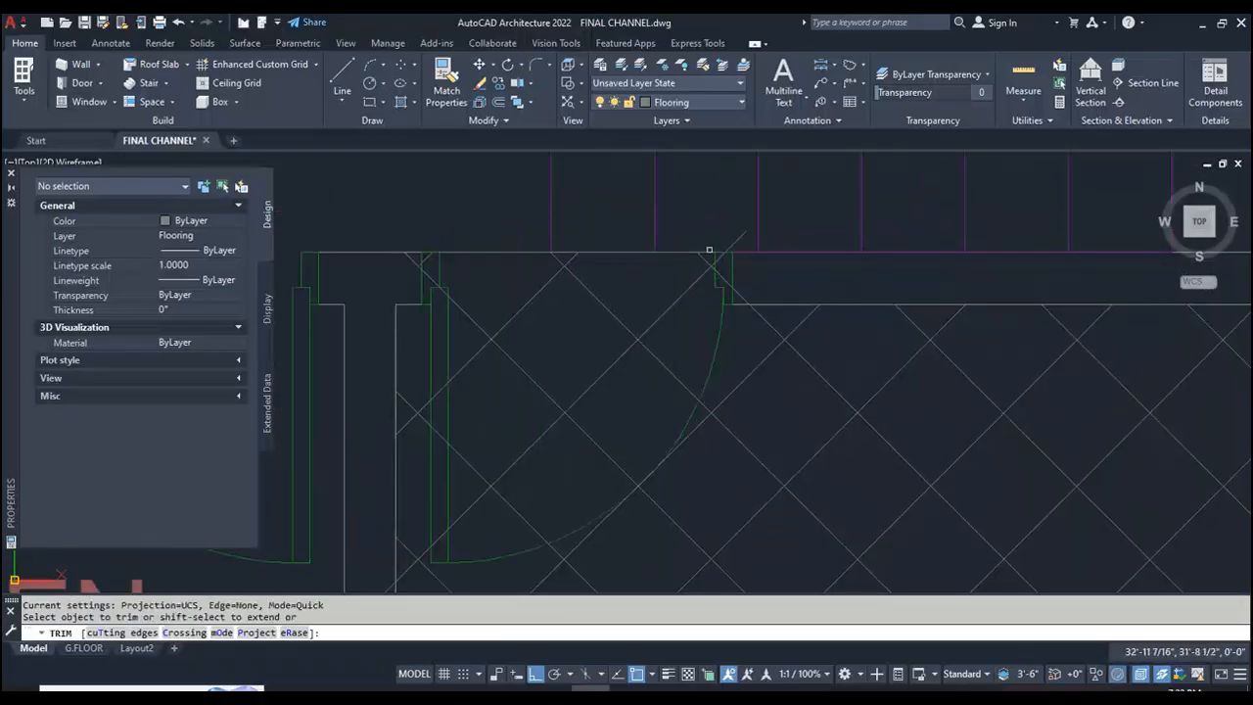
scroll(721, 254, "up", 3)
scroll(712, 246, "down", 4)
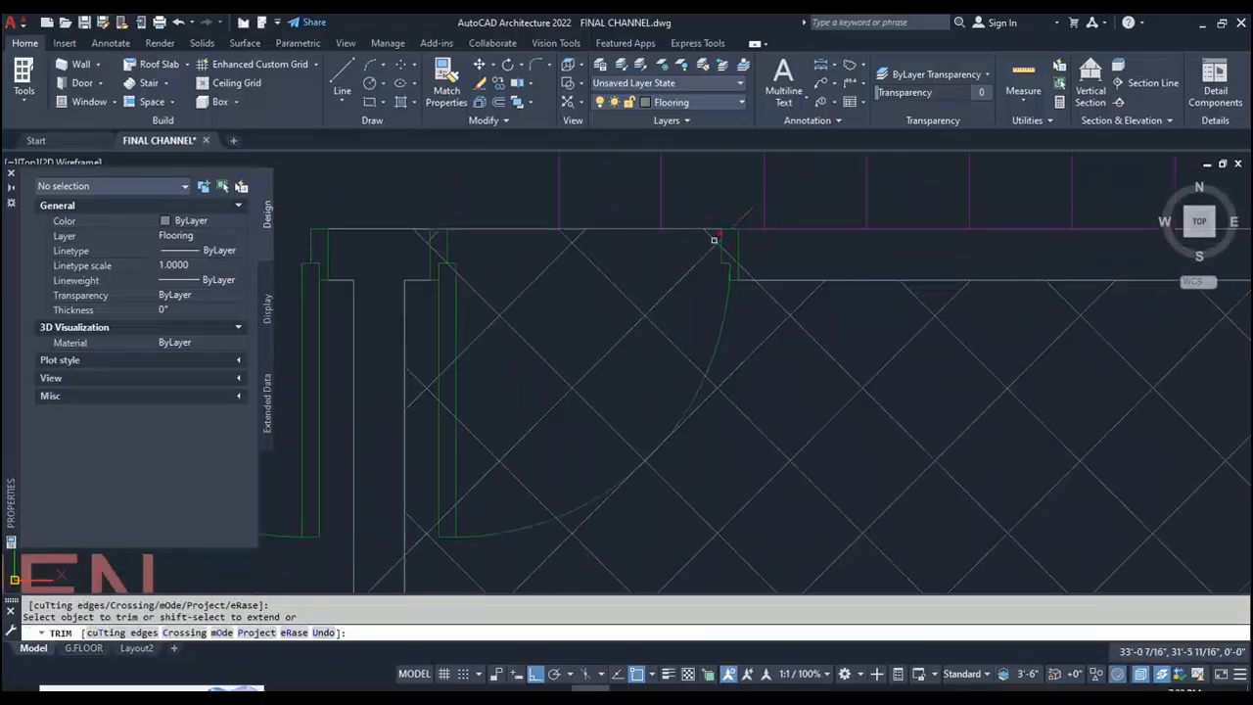
middle_click_drag(369, 591, 447, 507)
key("Escape")
- Erase the leftover line piece in the wall between the kitchen and the bedroom
left_click(416, 531)
type("e")
key("Return")
scroll(519, 479, "down", 2)
scroll(722, 260, "up", 4)
left_click(637, 300)
scroll(666, 242, "down", 5)
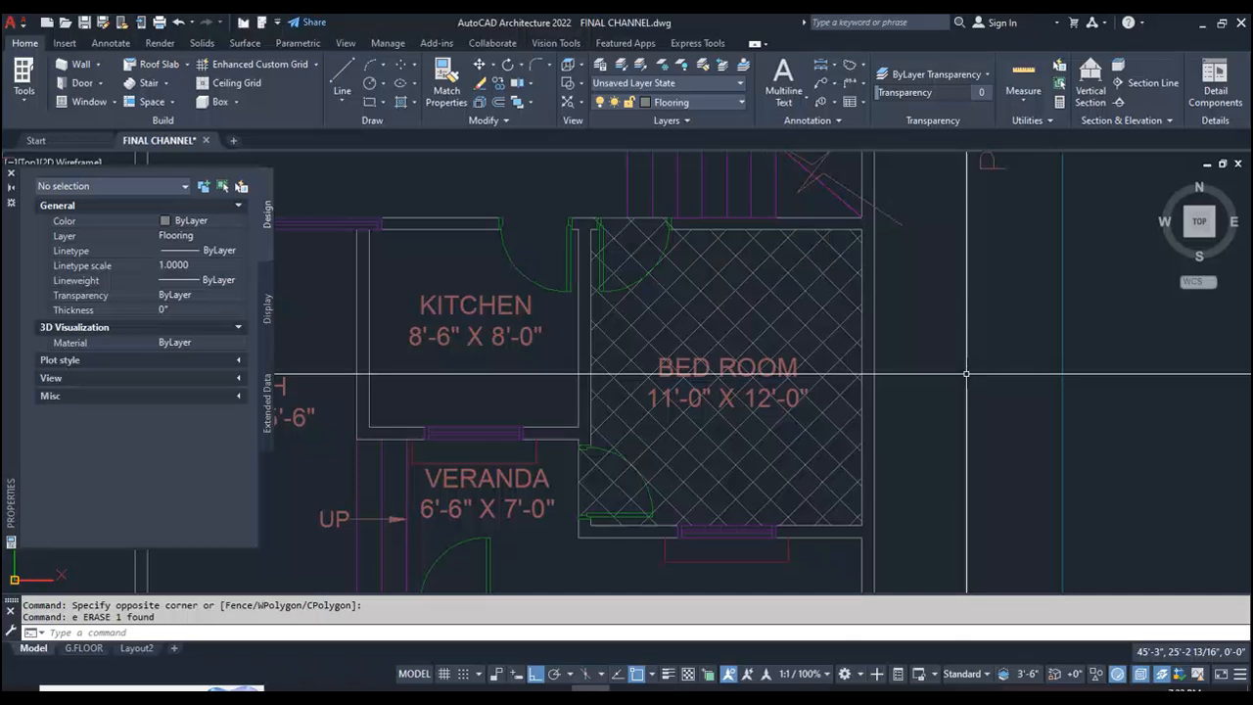
- Move the spare grid so its westernmost line intersection lands on the midpoint of the short red line beside the red room outline
scroll(966, 374, "down", 6)
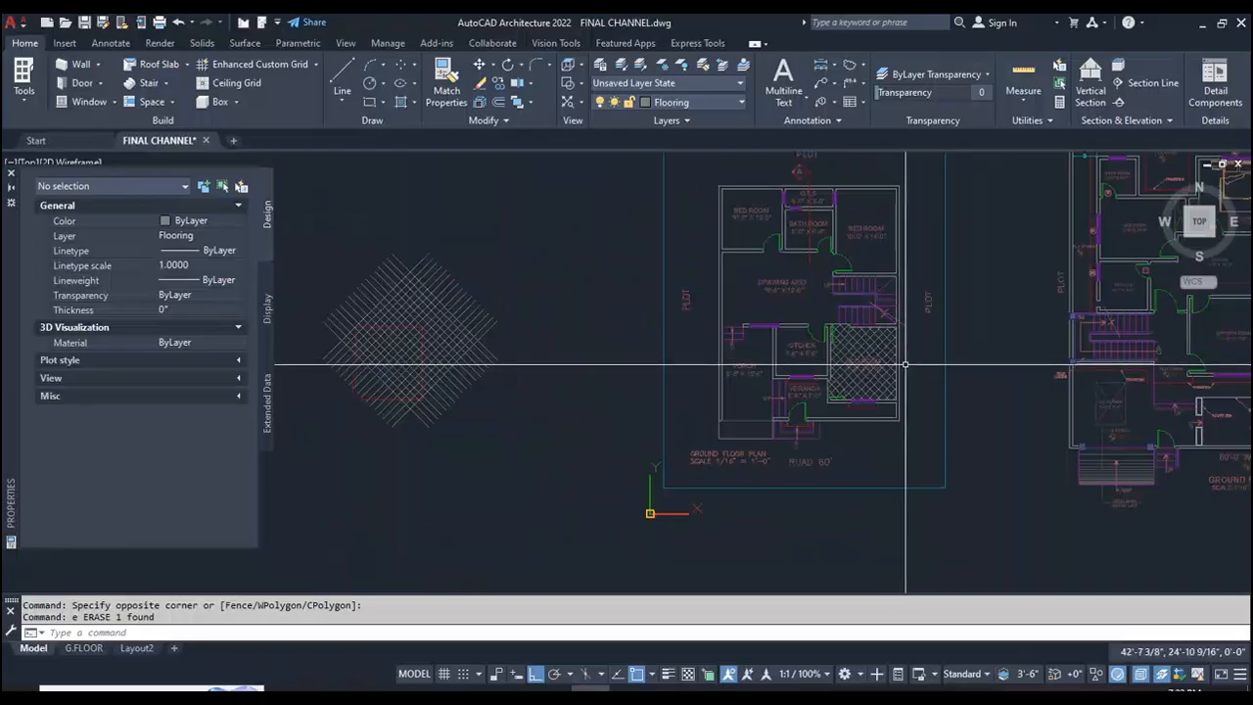
scroll(929, 372, "down", 2)
scroll(601, 355, "up", 6)
scroll(601, 355, "up", 3)
scroll(676, 391, "down", 3)
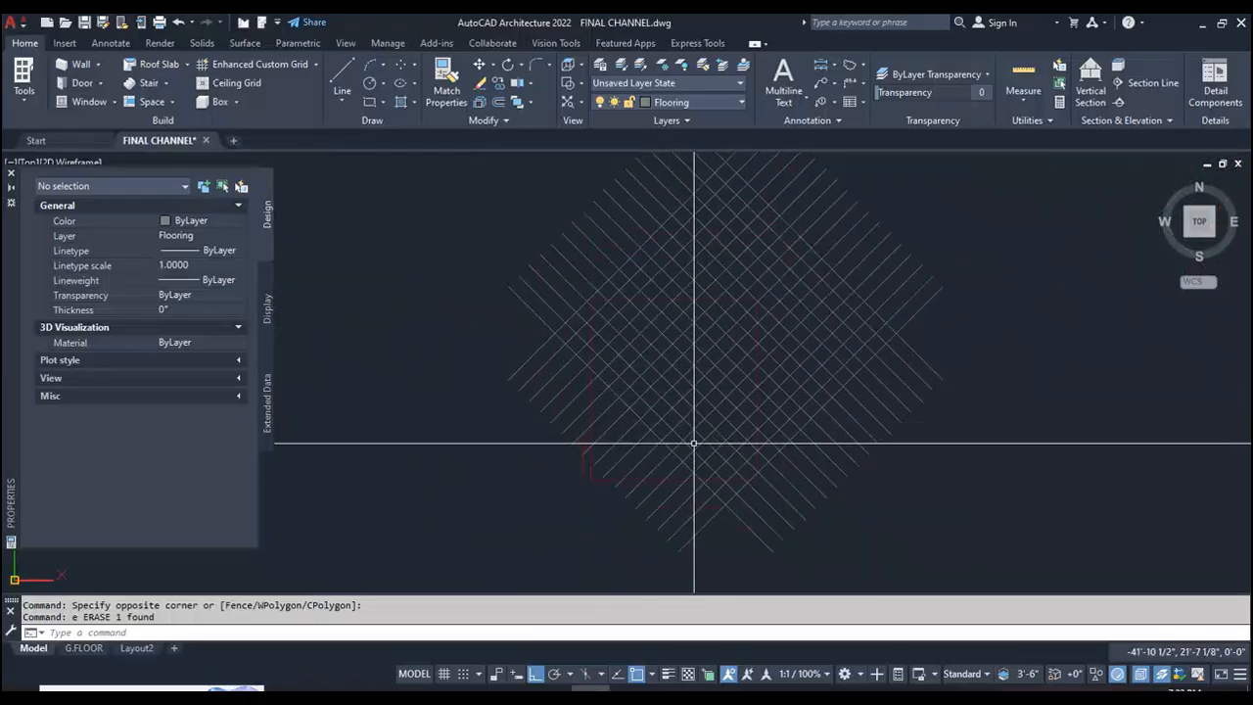
key("Return")
scroll(694, 443, "down", 2)
left_click(923, 233)
left_click(630, 531)
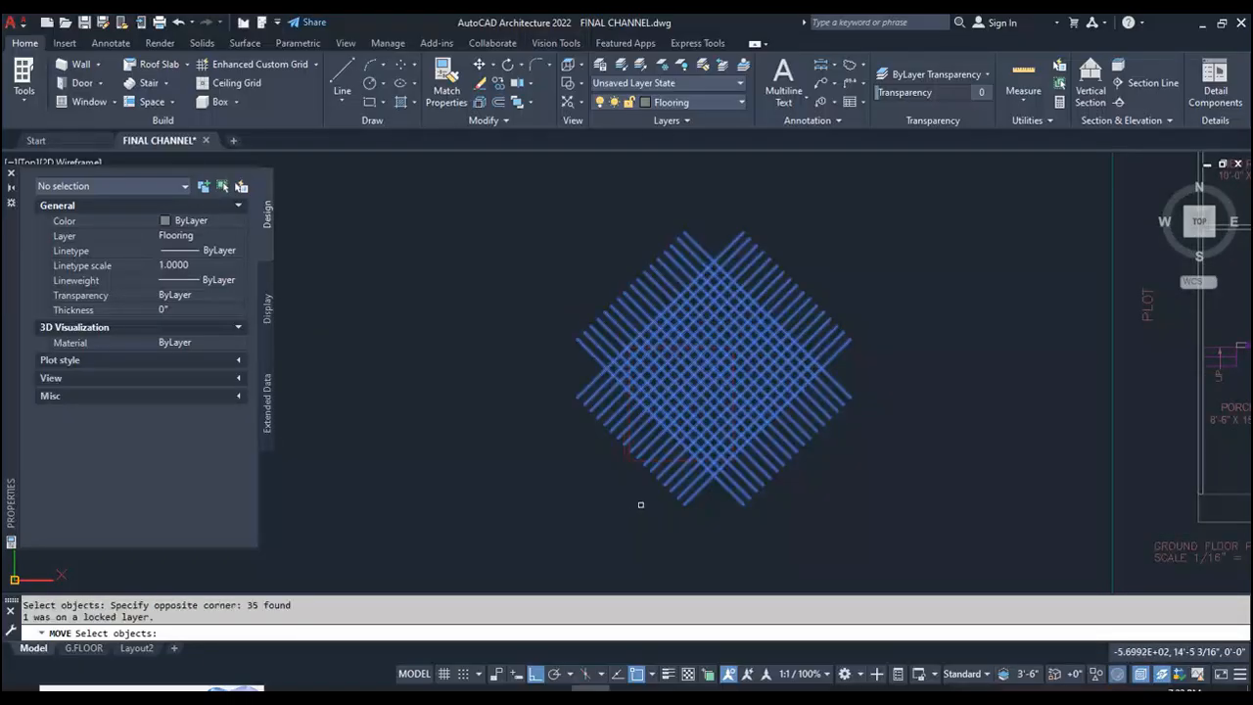
scroll(630, 410, "up", 5)
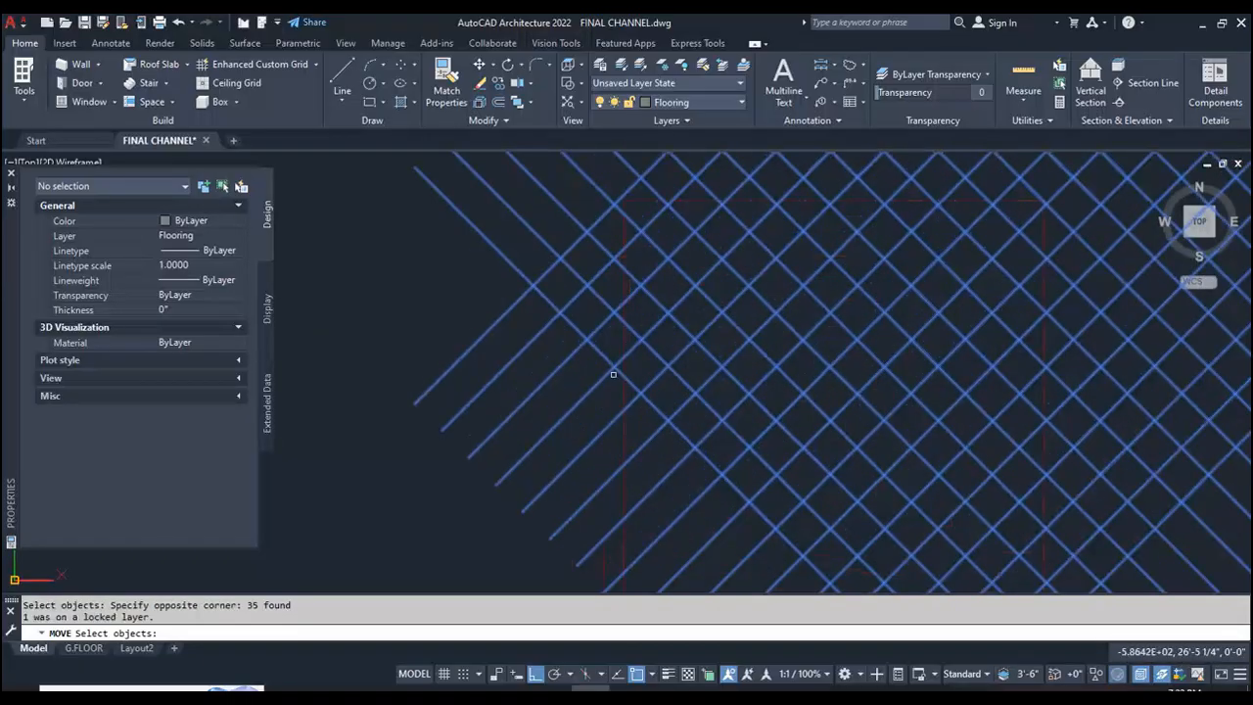
key("Return")
left_click(577, 288)
scroll(587, 284, "down", 3)
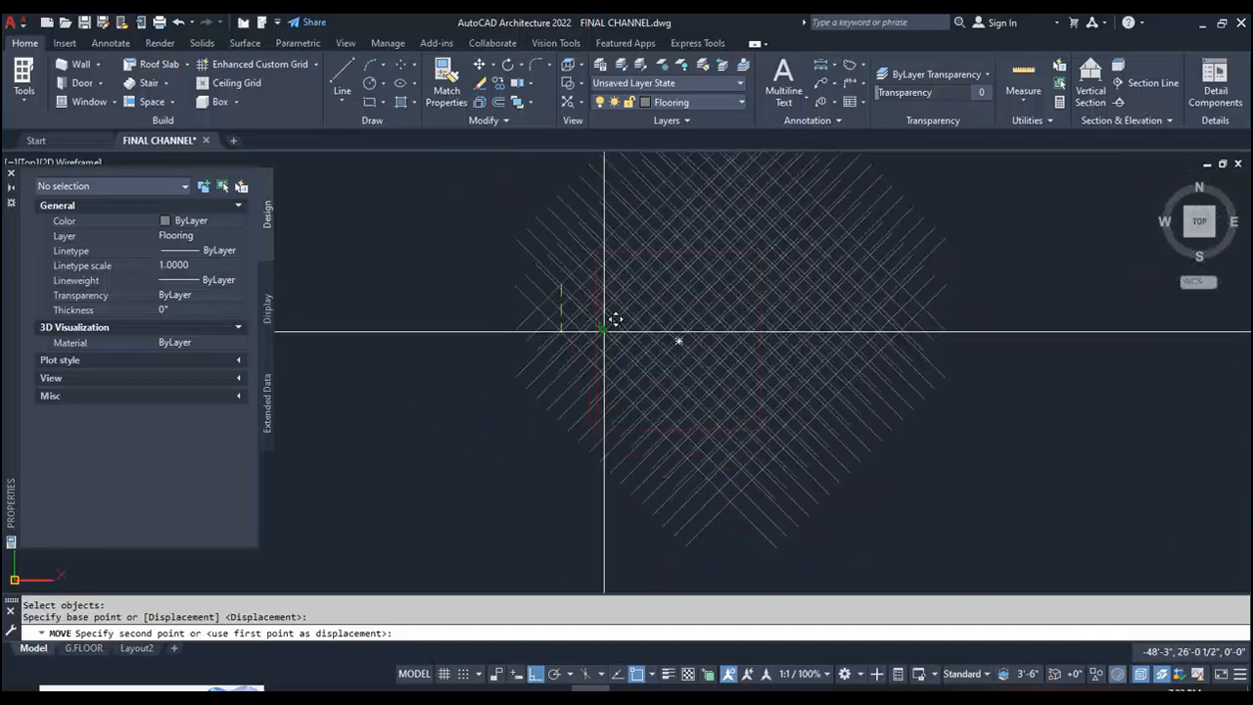
scroll(603, 389, "up", 3)
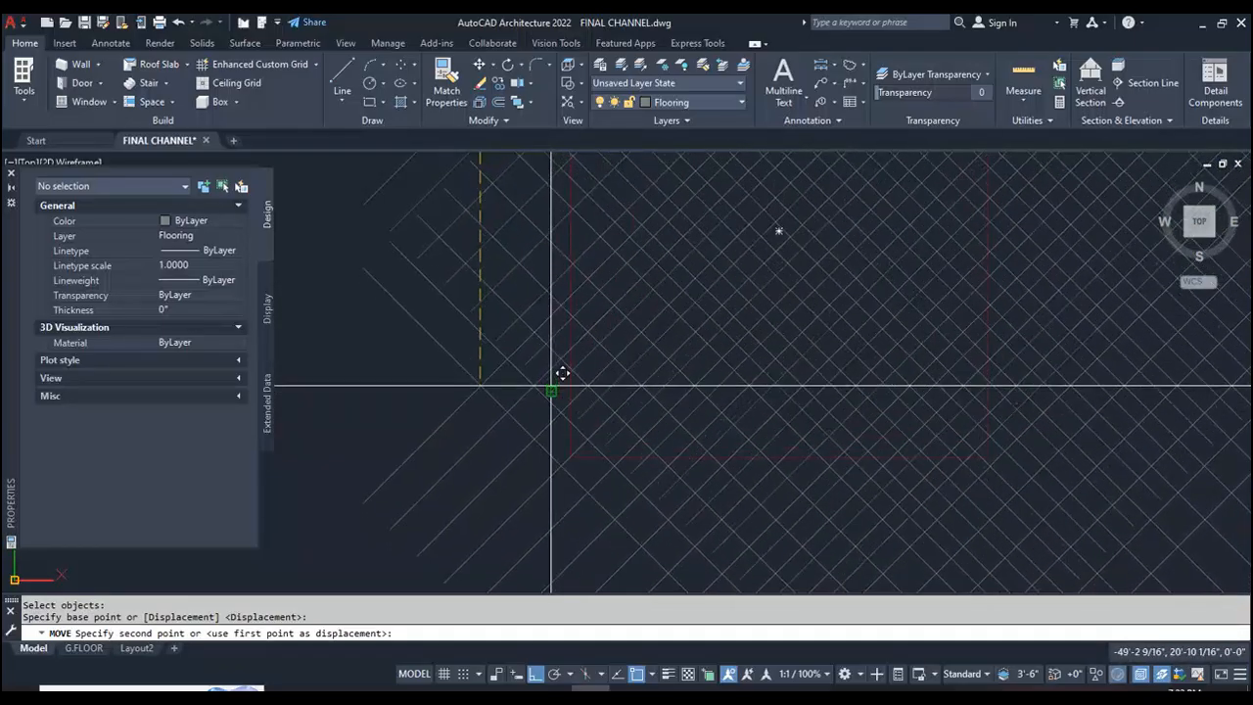
right_click(551, 385, "shift")
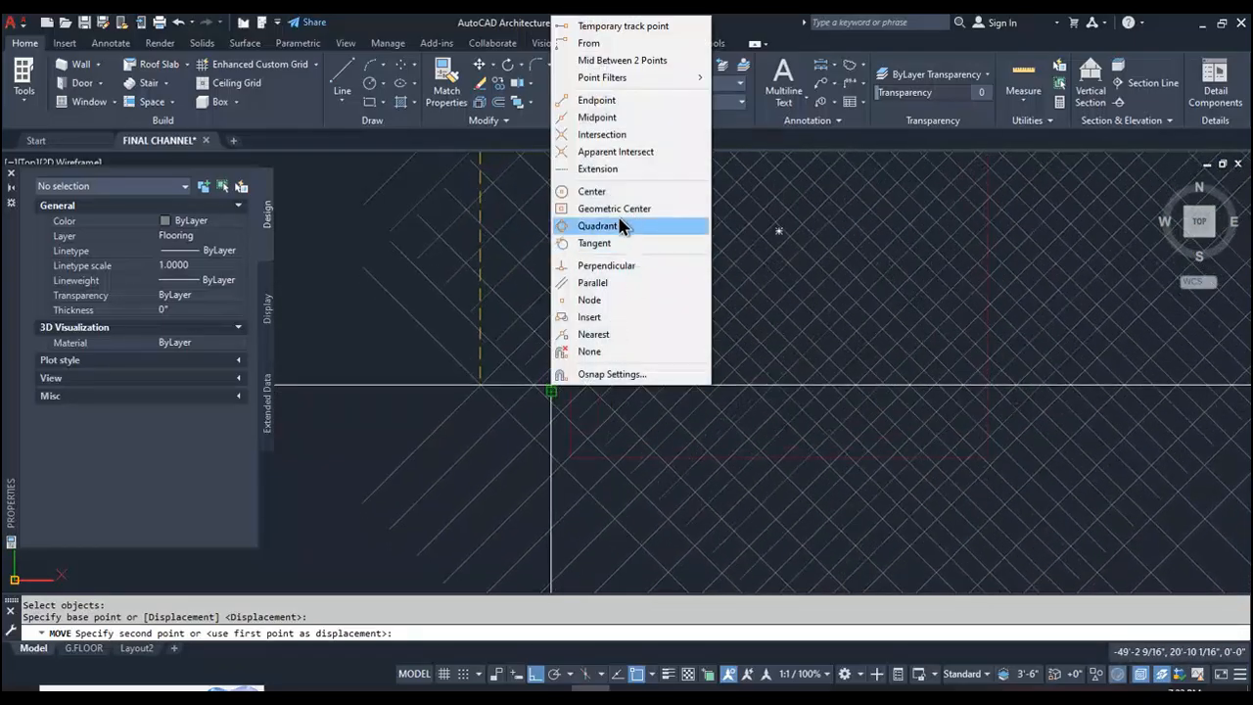
left_click(599, 118)
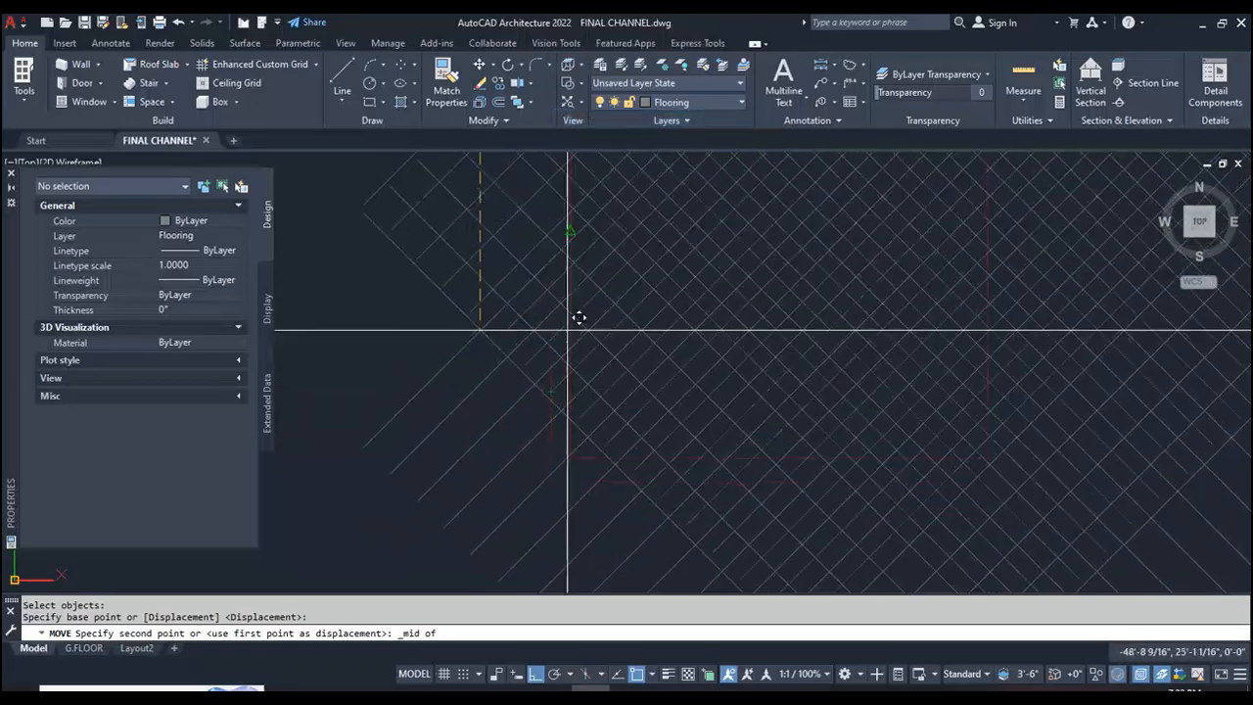
left_click(560, 382)
scroll(558, 384, "down", 3)
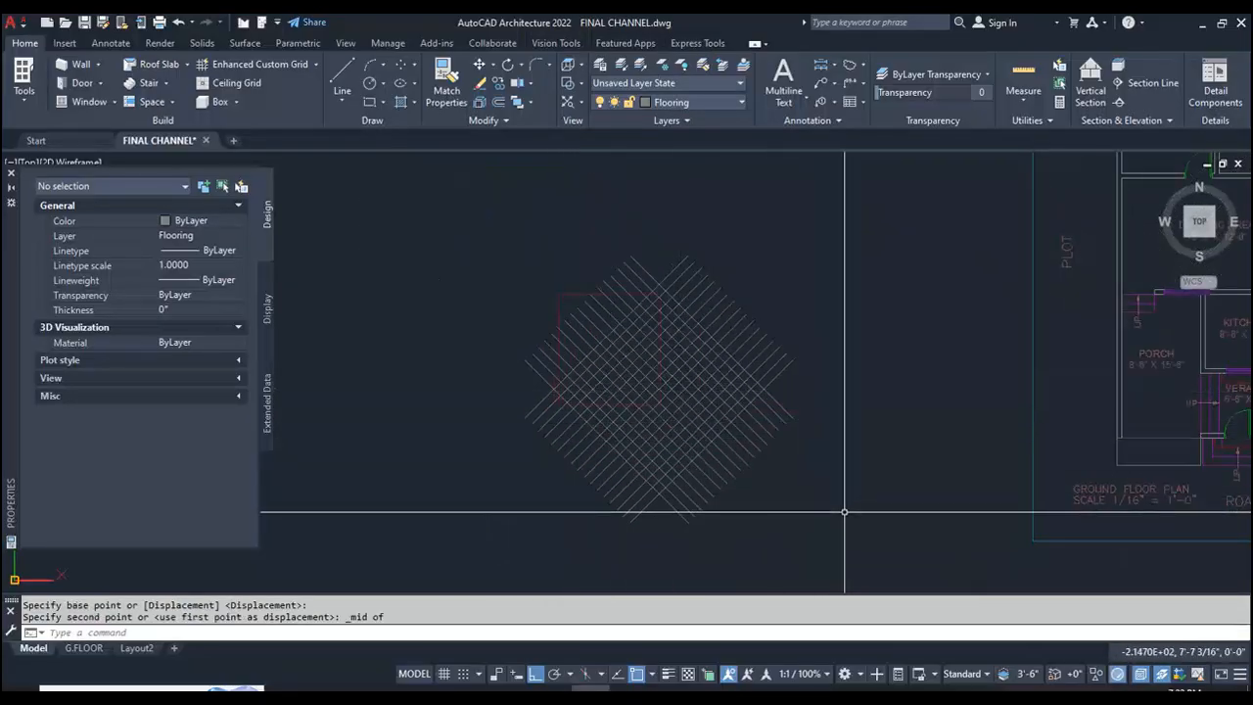
key("Escape")
type("p")
key("Return")
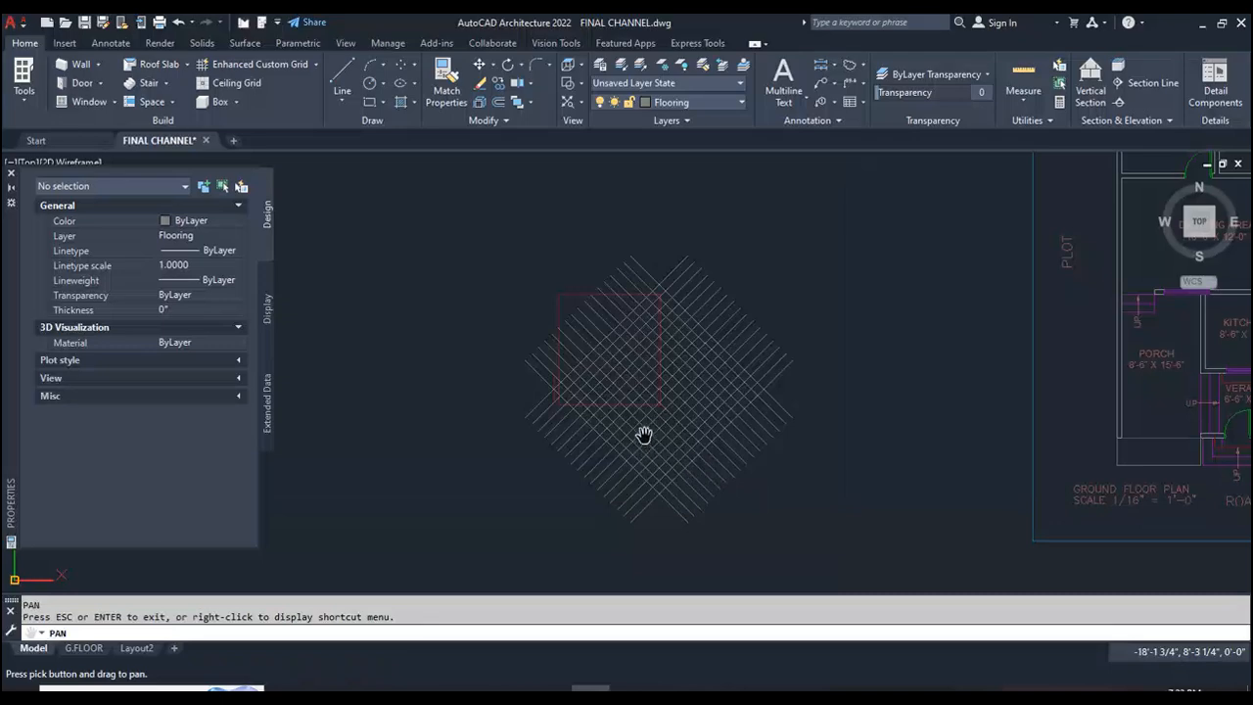
key("Escape")
- Move the spare grid straight west so an inner line intersection lands on the west side of the red room outline
type("m")
key("Return")
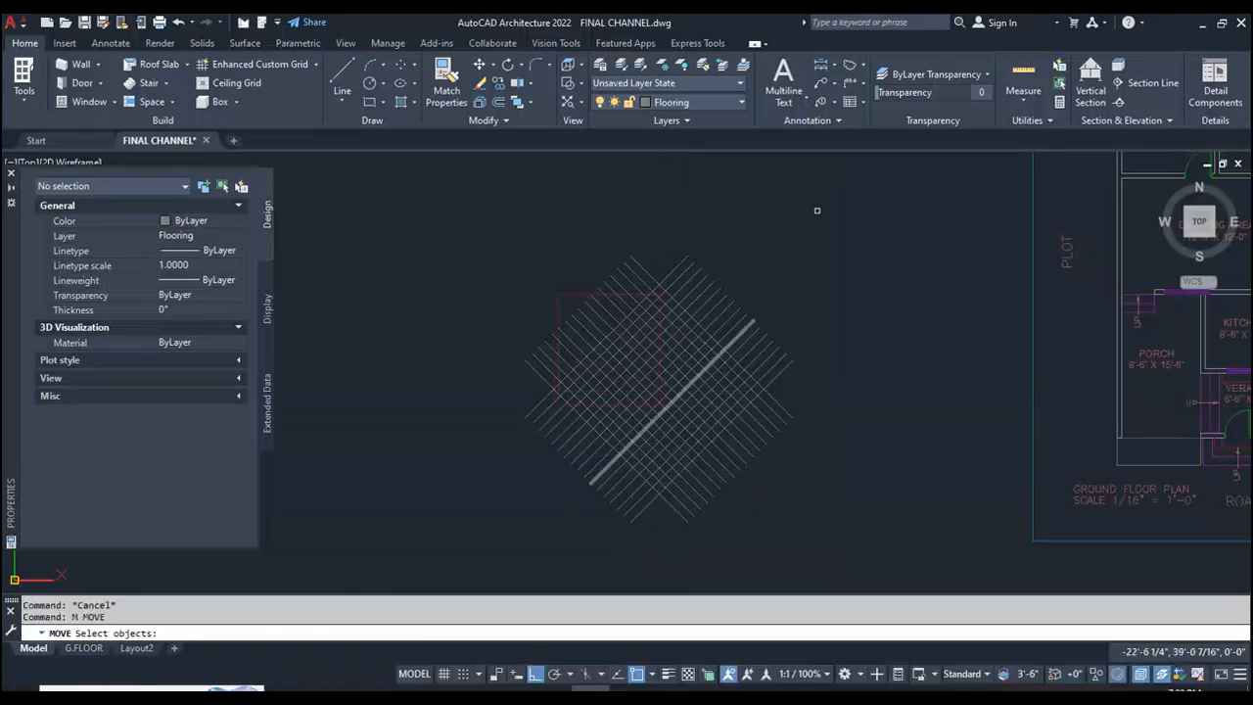
left_click(832, 214)
left_click(477, 484)
scroll(549, 432, "up", 4)
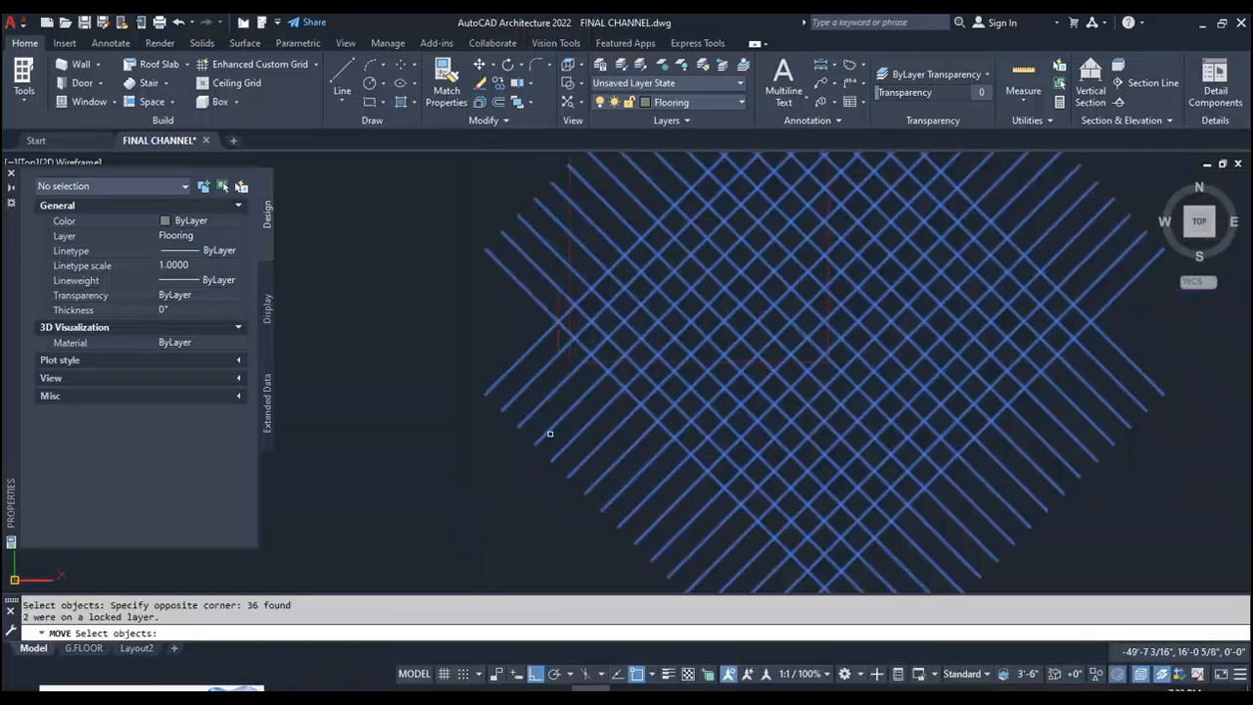
key("Return")
left_click(691, 321)
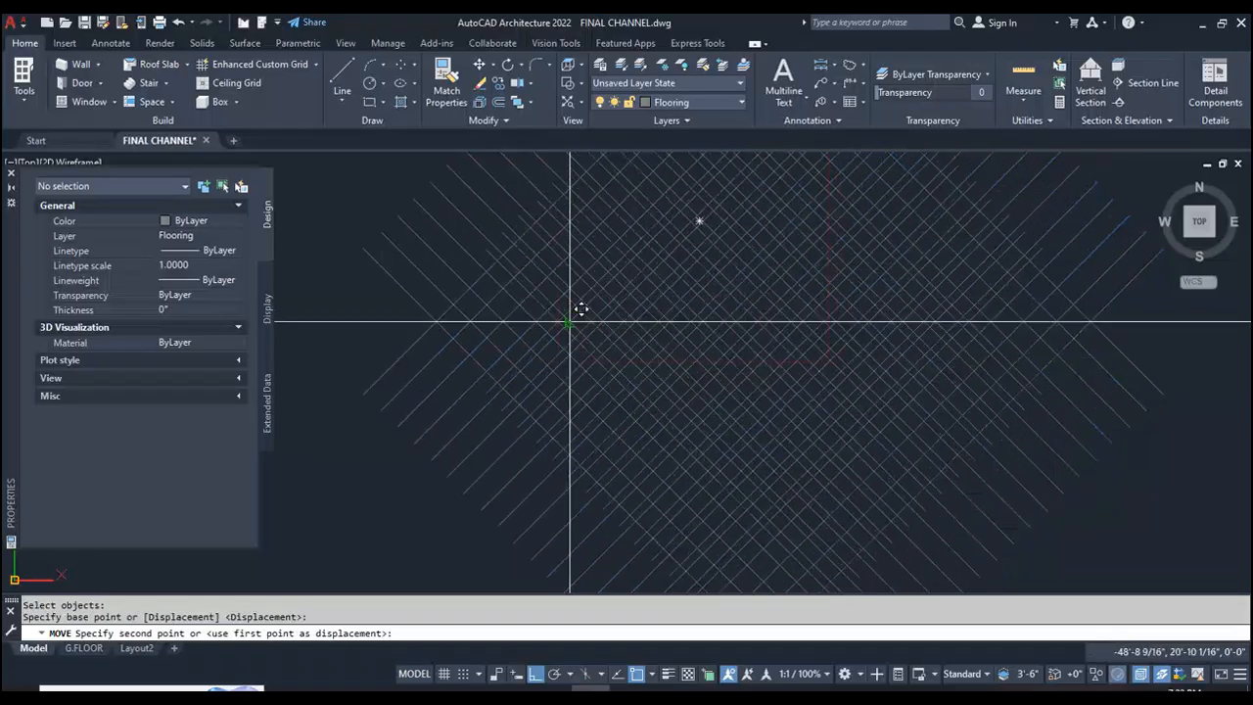
scroll(643, 296, "down", 4)
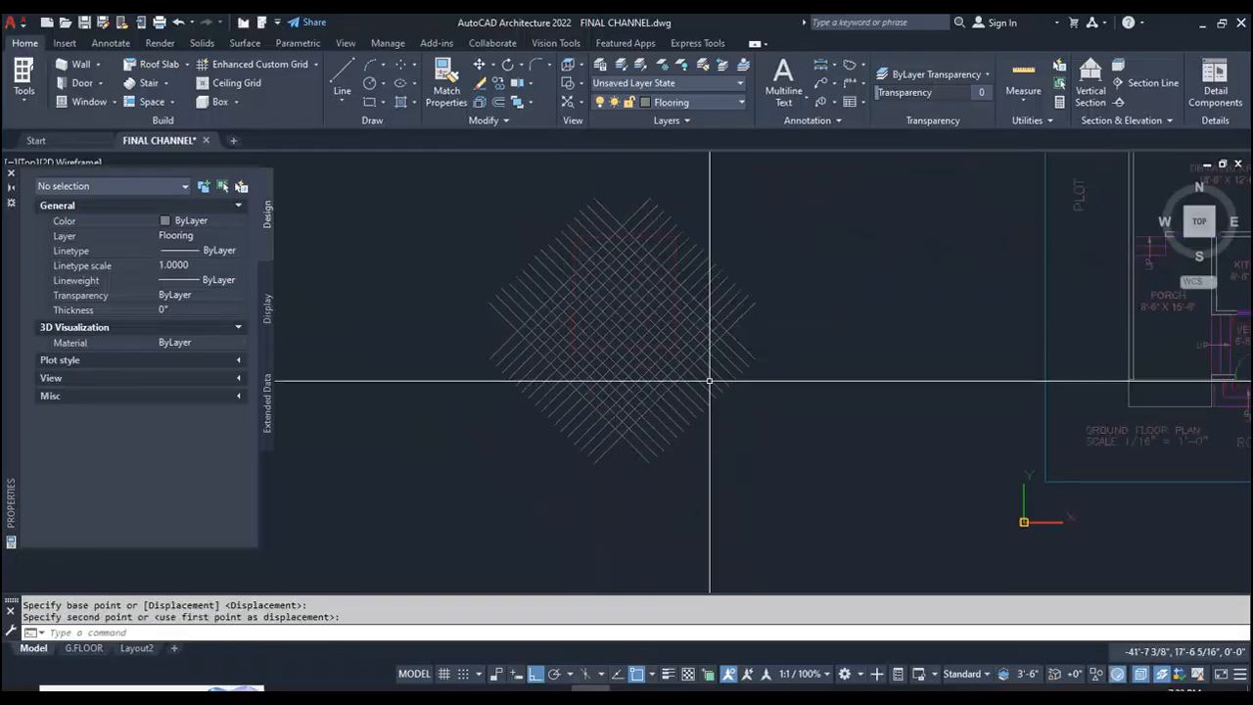
- Offset the spare grid's outermost northeast line outward at 12-inch spacing to cover the red outline's northeast corner
scroll(998, 329, "up", 4)
scroll(844, 358, "down", 2)
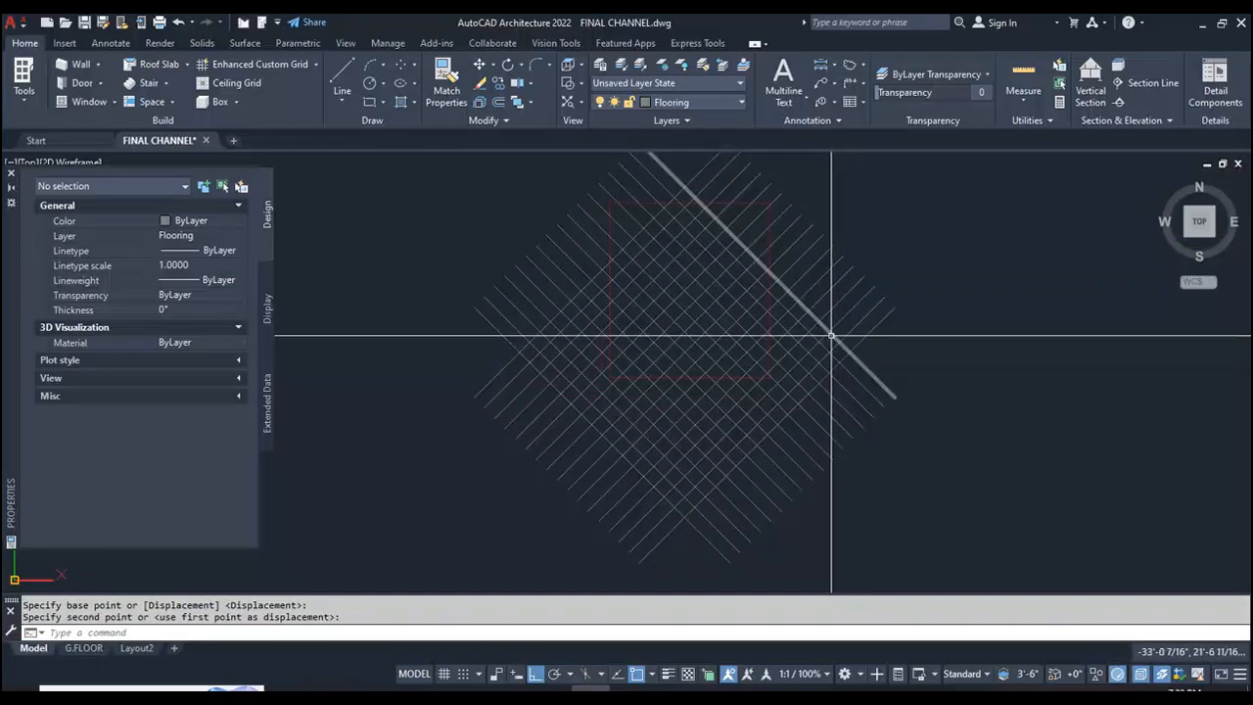
key("Escape")
type("o")
key("Return")
type("12")
key("Return")
scroll(732, 216, "up", 2)
left_click(747, 231)
left_click(744, 229)
left_click(749, 221)
left_click(758, 214)
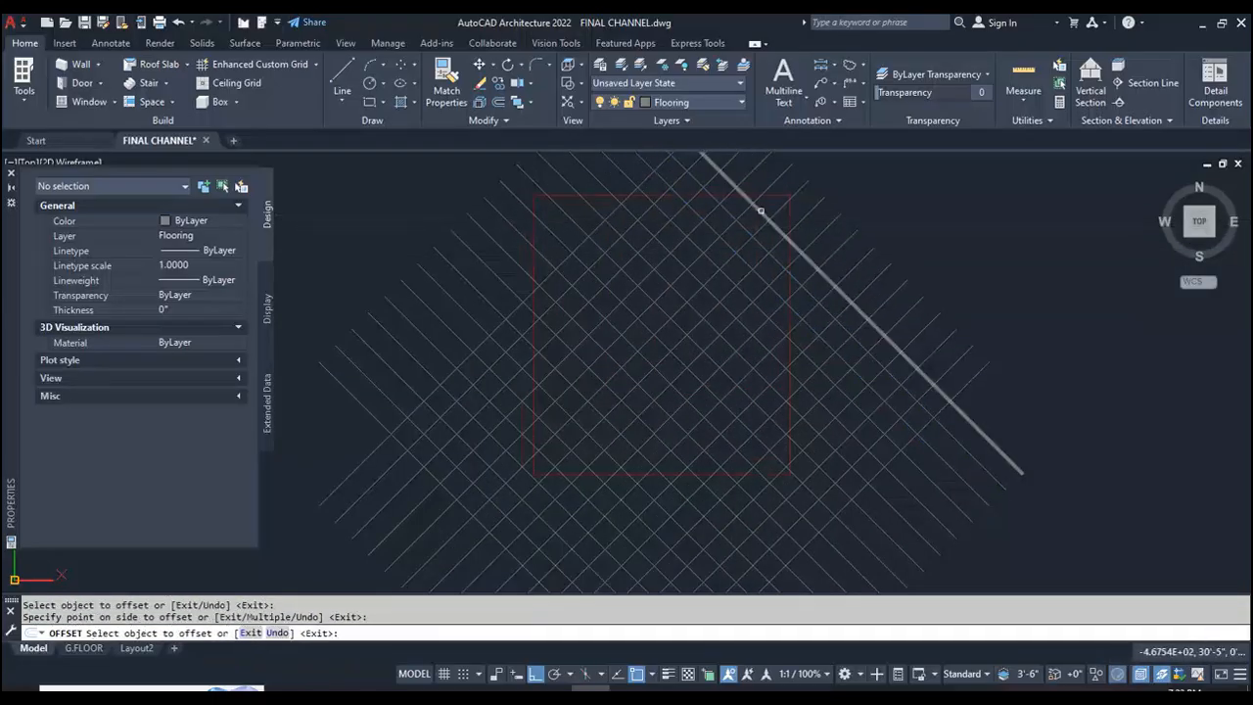
- Offset the outermost northwest grid lines outward by 12 inches to cover the red outline's northwest corner
left_click(548, 217)
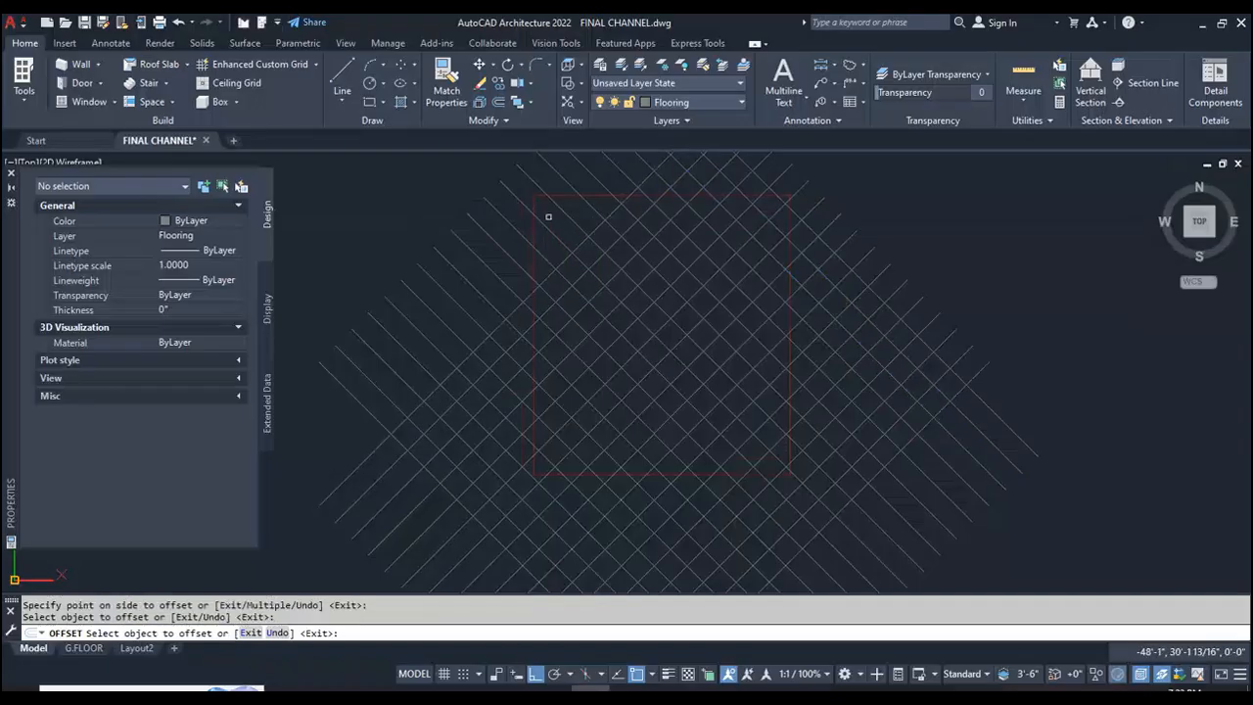
left_click(582, 243)
left_click(563, 226)
left_click(553, 224)
left_click(549, 212)
key("Escape")
- Trim the spare grid's lines with a freehand fence running across the area south and southwest of the red outline
scroll(694, 257, "down", 3)
scroll(652, 322, "up", 3)
type("tr")
key("Return")
scroll(762, 423, "down", 3)
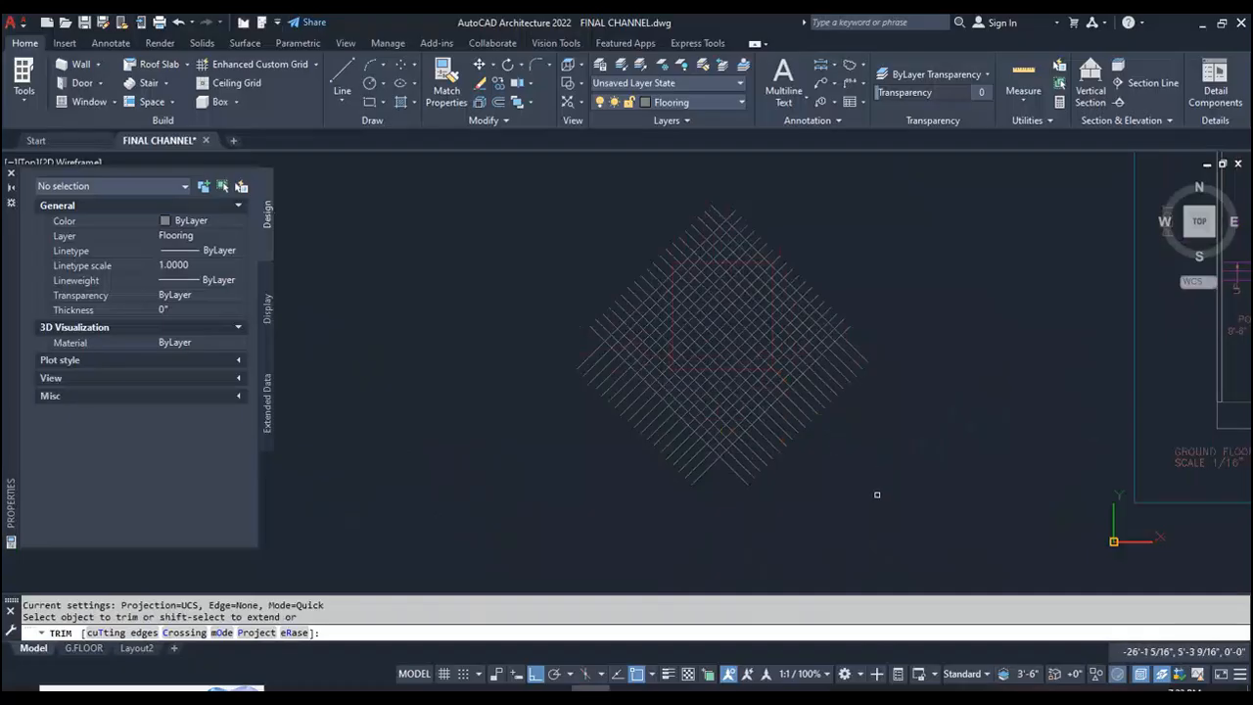
left_click(591, 374)
left_click_drag(822, 459, 621, 362)
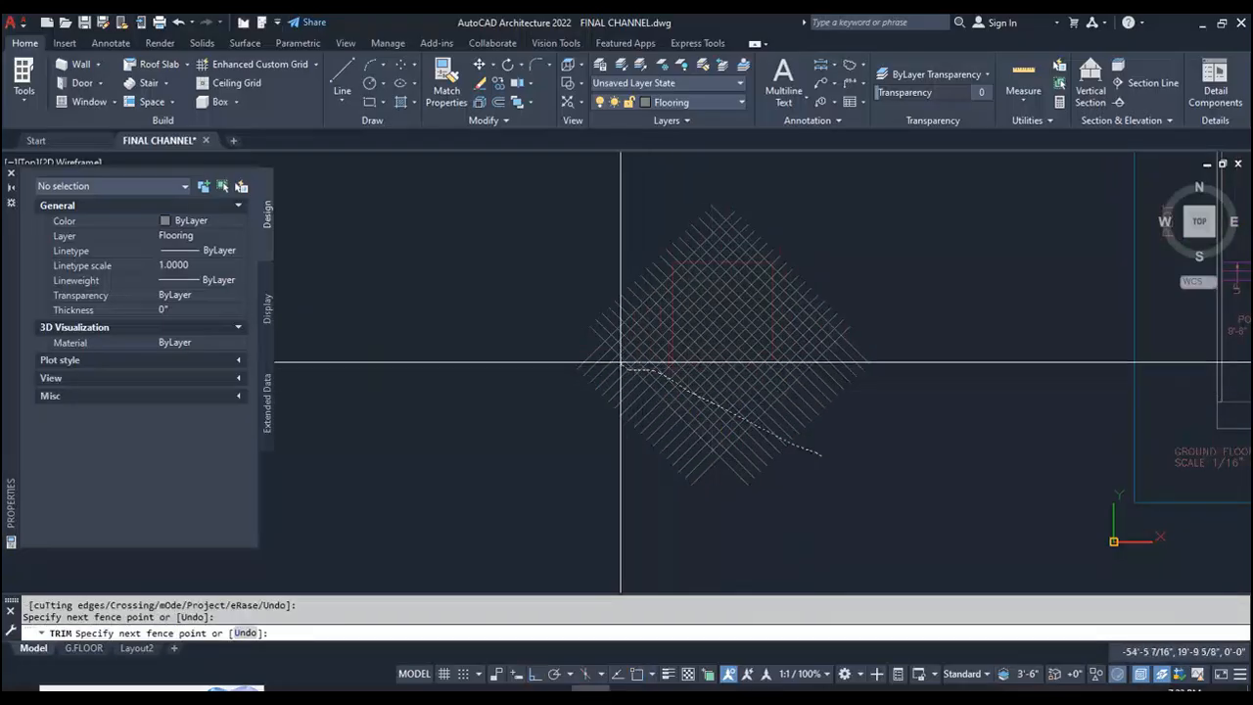
- Trim the grid lines crossing just below the south side of the red room outline
scroll(703, 367, "up", 5)
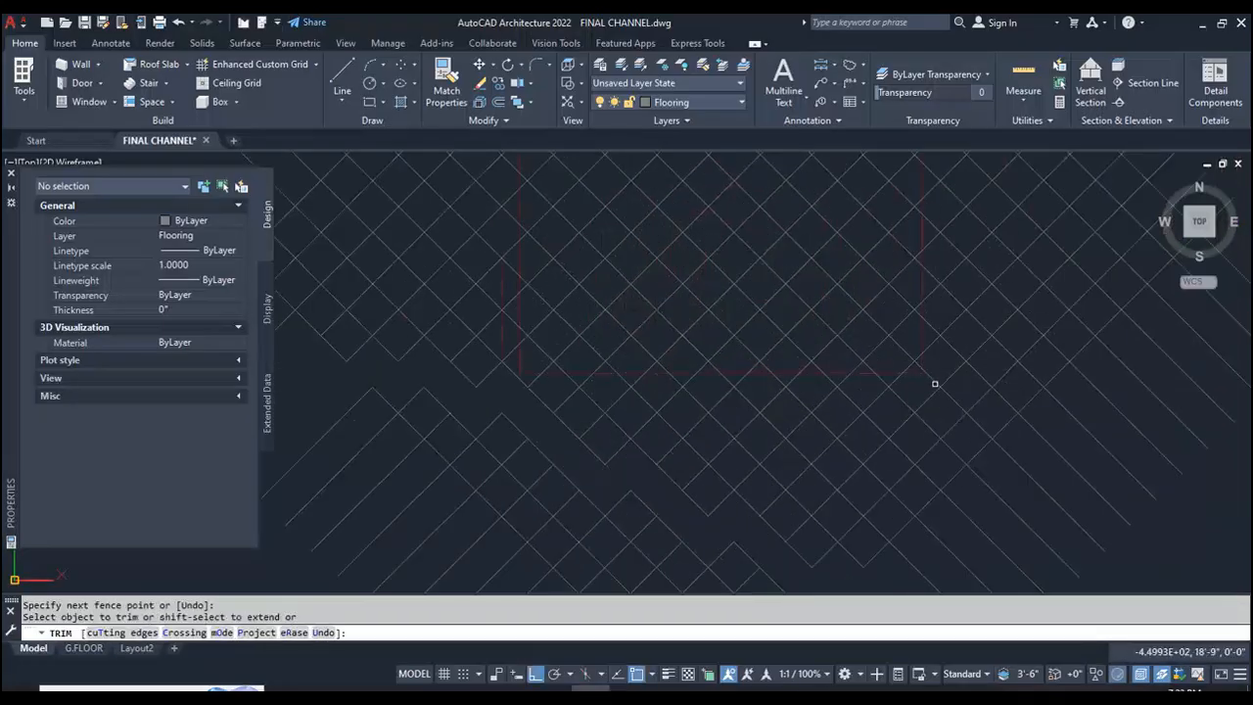
left_click(929, 383)
left_click(495, 375)
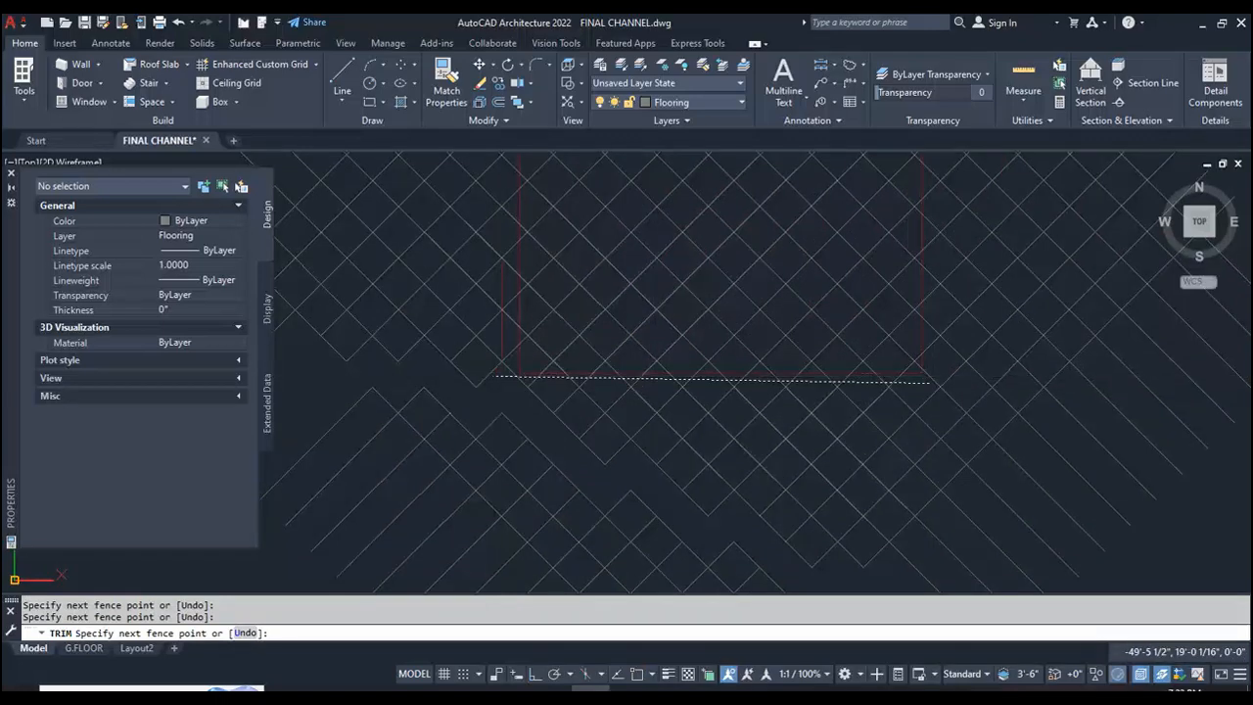
scroll(627, 418, "down", 2)
scroll(628, 417, "down", 2)
scroll(581, 278, "up", 2)
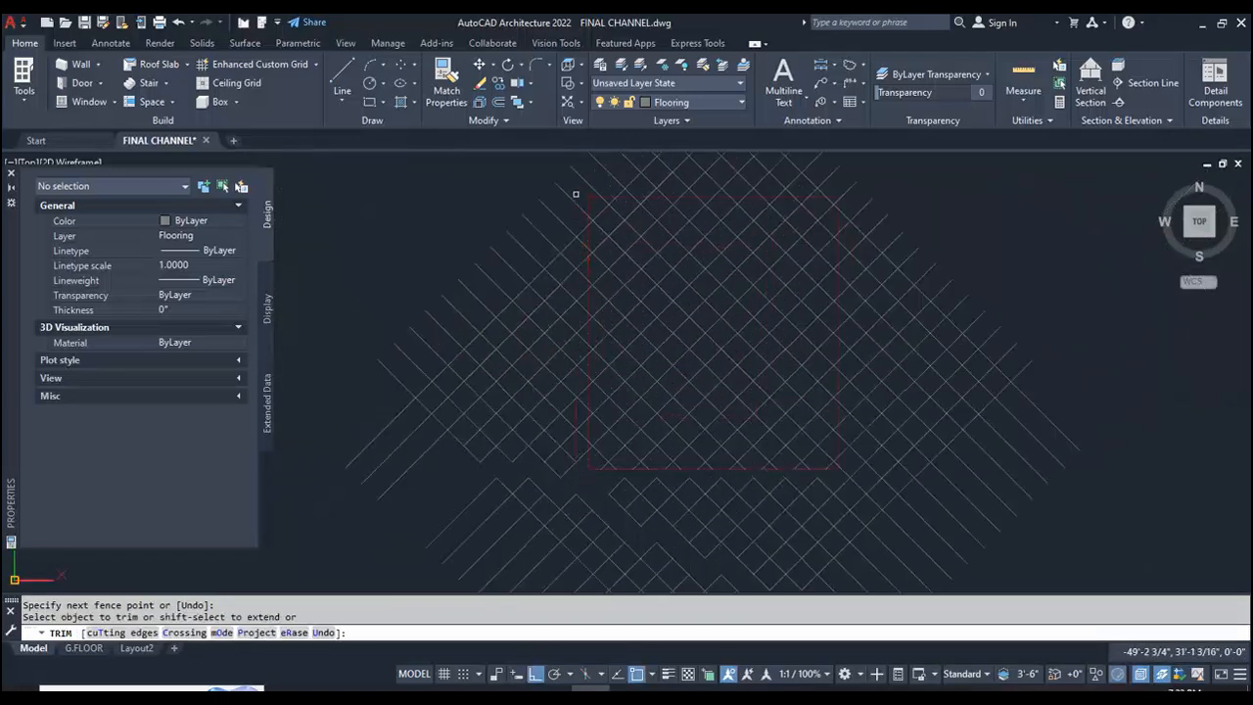
left_click(577, 193)
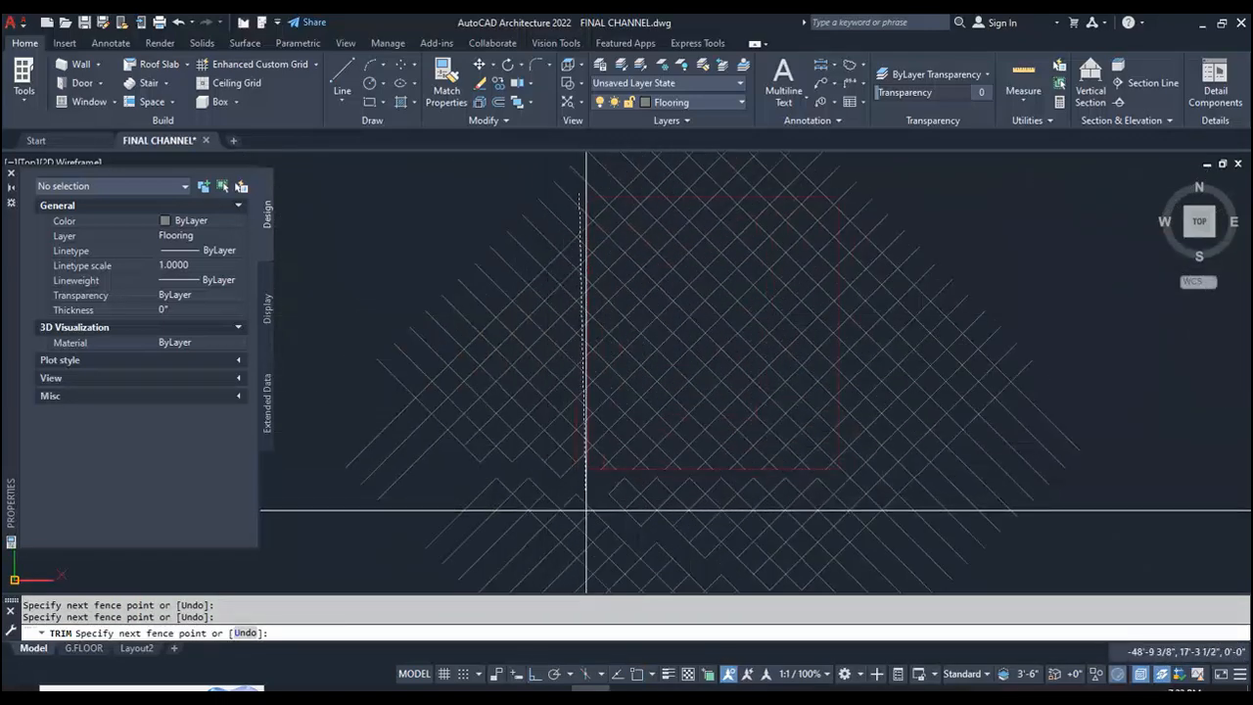
key("Escape")
key("F8")
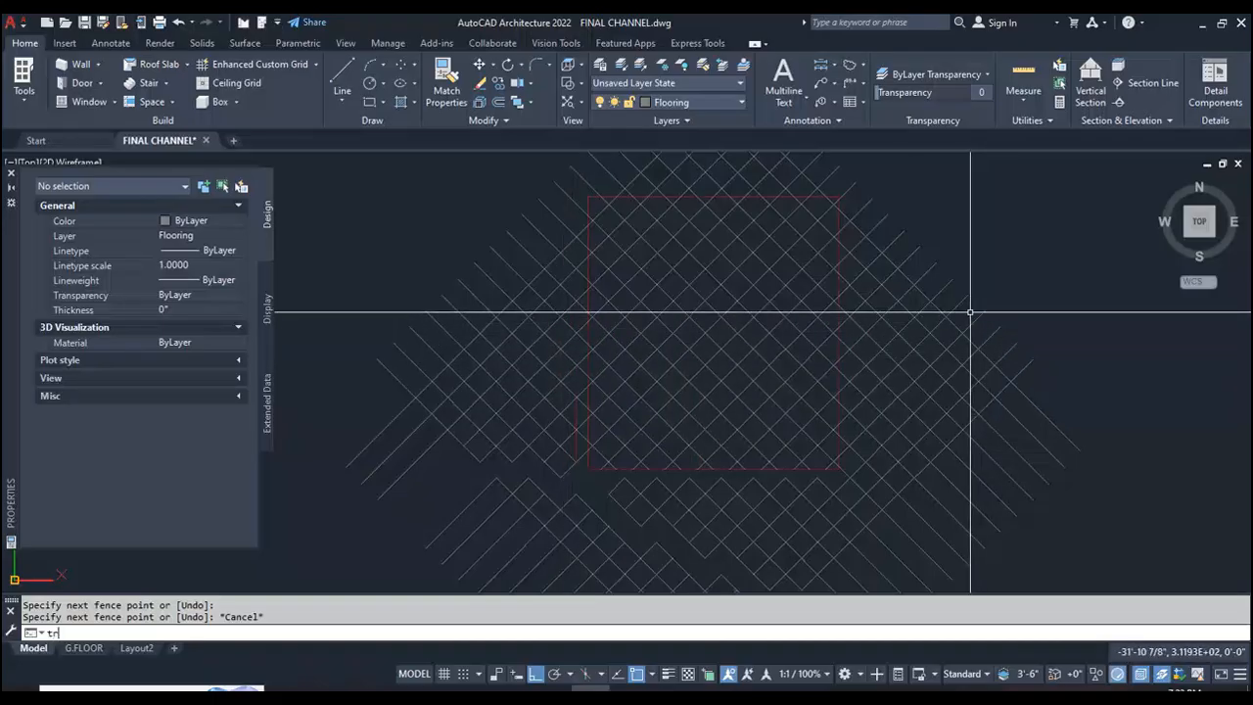
- Trim the grid lines with a fence running a short distance outside the east side of the red outline
type("tr")
key("Return")
left_click(857, 208)
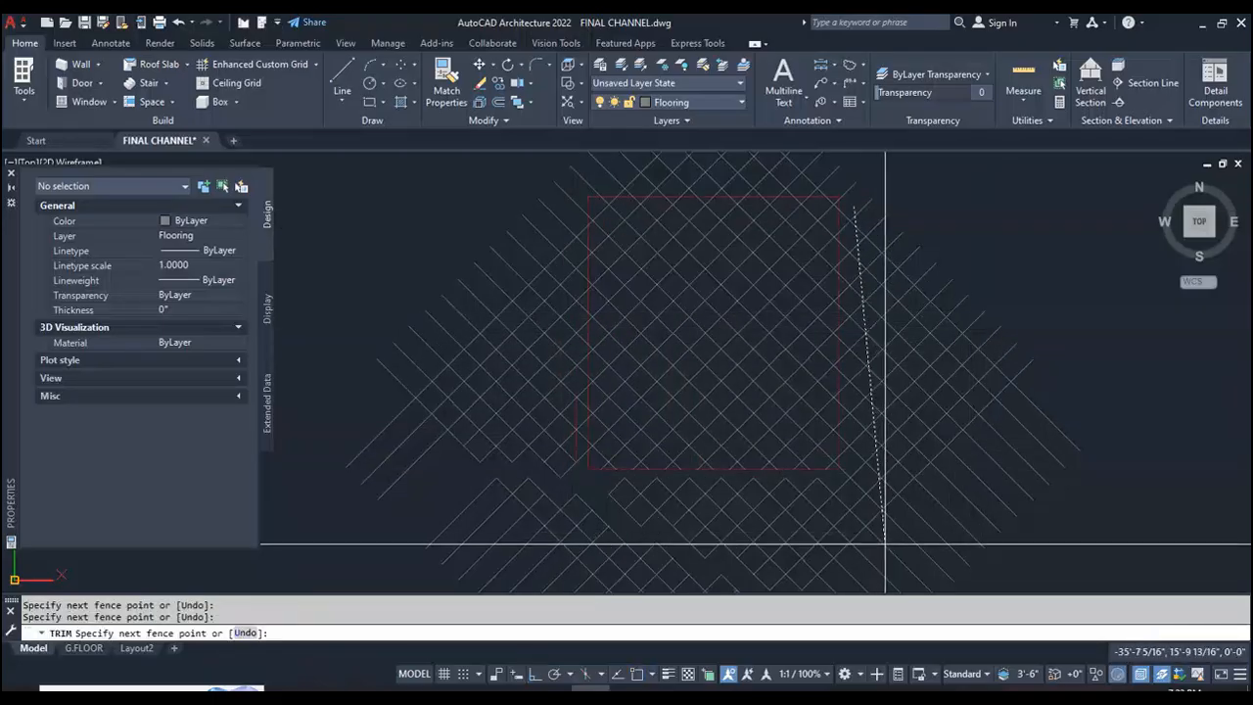
key("Return")
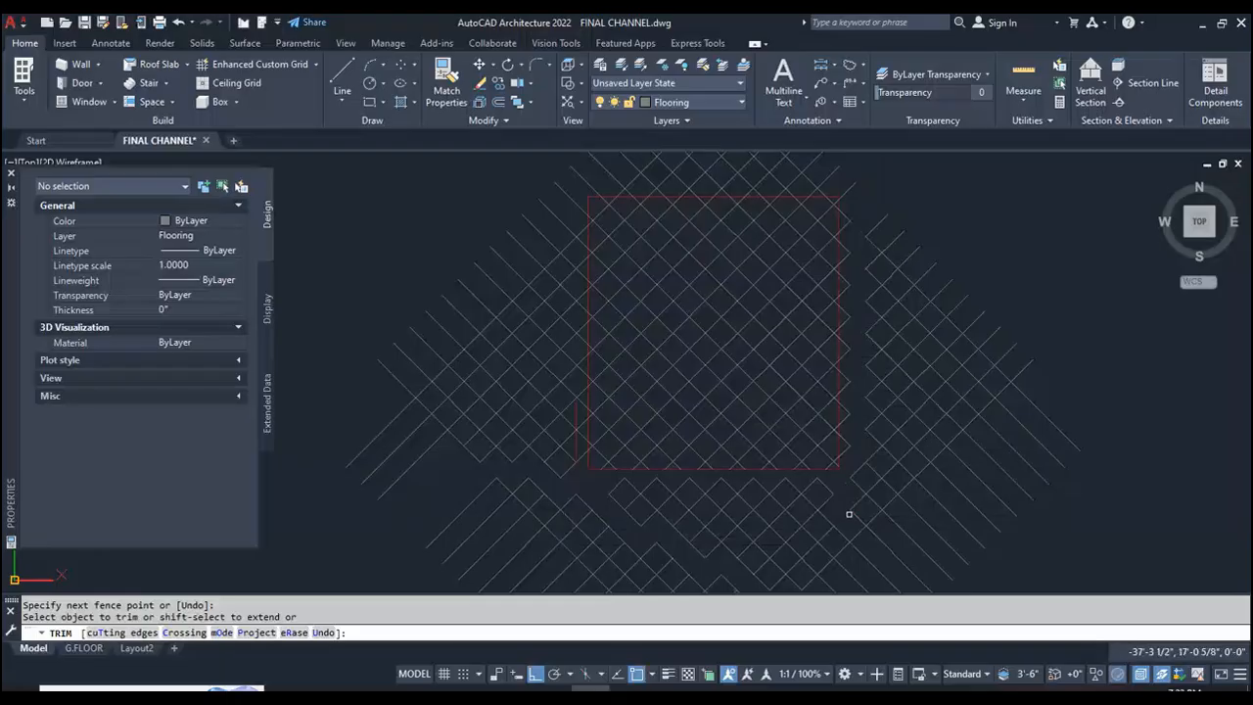
left_click_drag(849, 212, 854, 472)
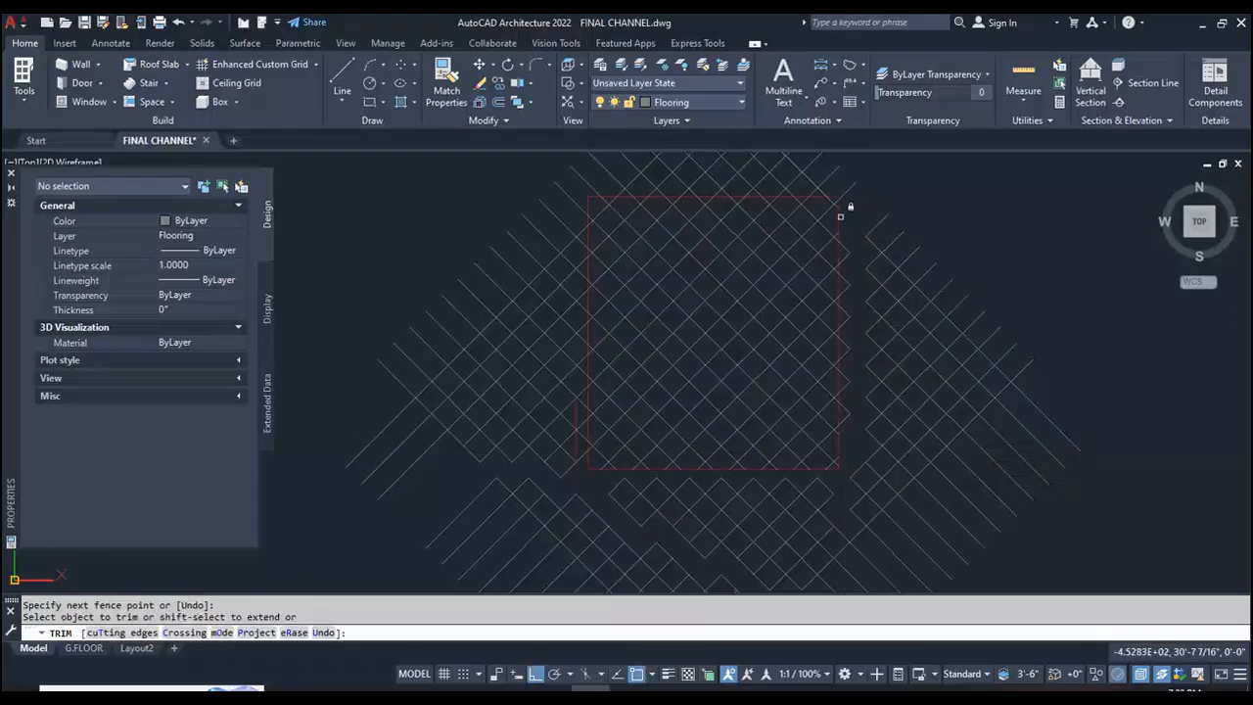
key("Escape")
- Trim the remaining grid line tips back to the east side of the red outline
type("tr")
key("Return")
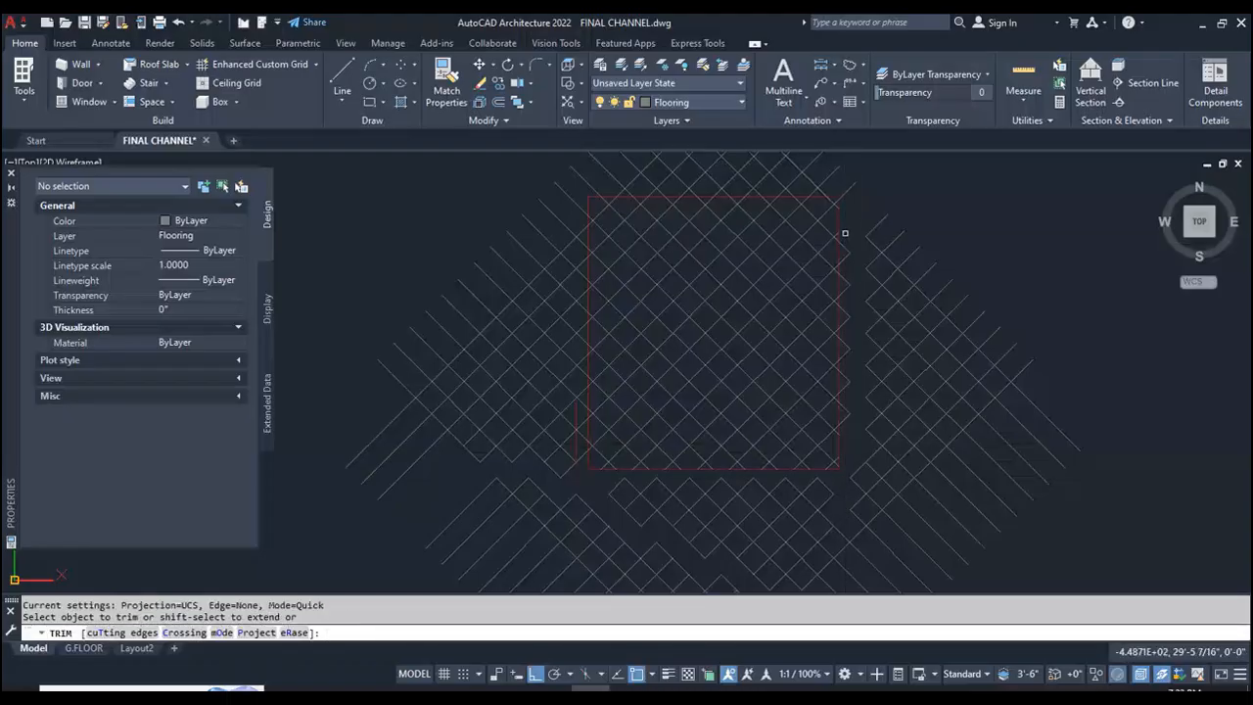
left_click_drag(848, 237, 841, 452)
- Trim the grid lines crossing just above the north side of the red outline
middle_click_drag(765, 186, 777, 274)
key("Escape")
type("tr")
key("Return")
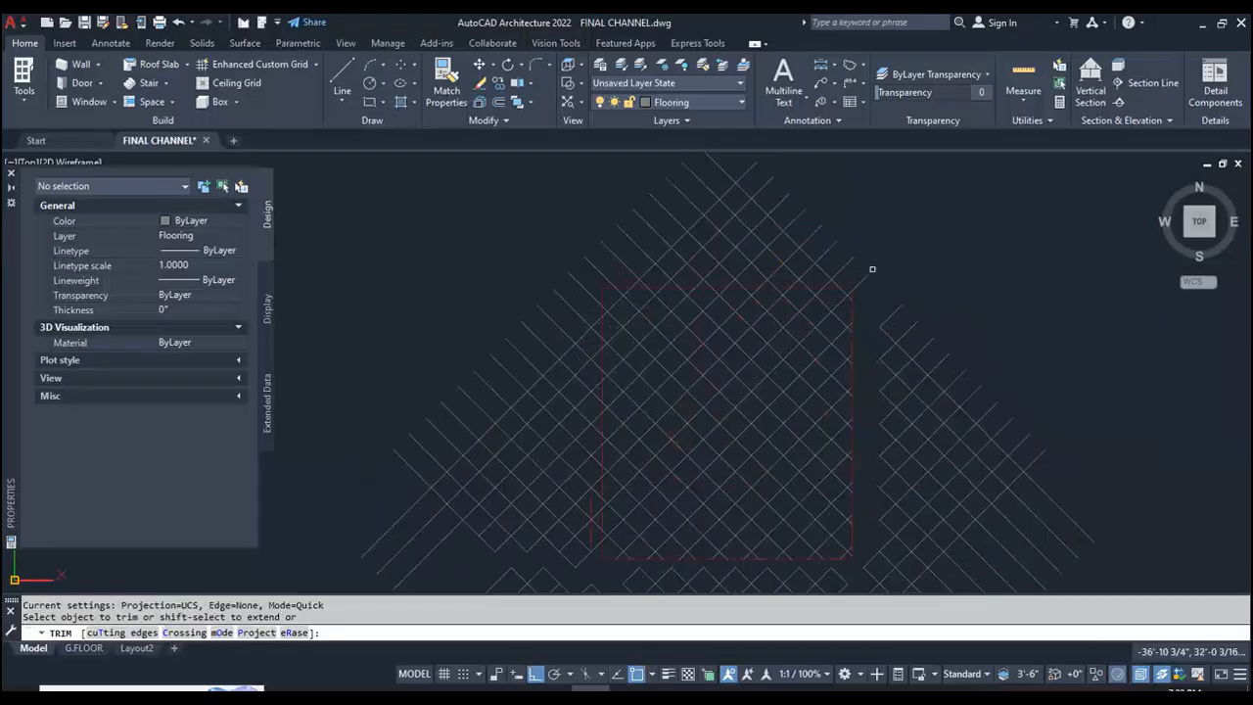
left_click_drag(872, 280, 581, 279)
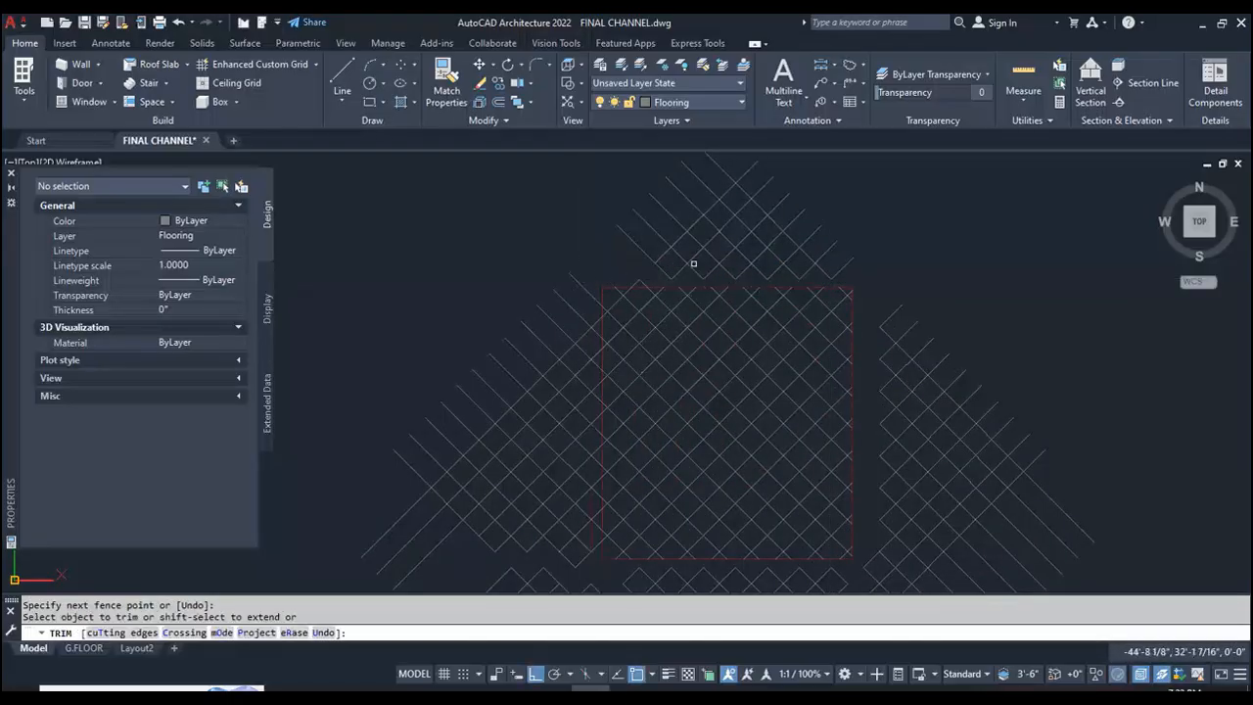
key("Escape")
key("Escape")
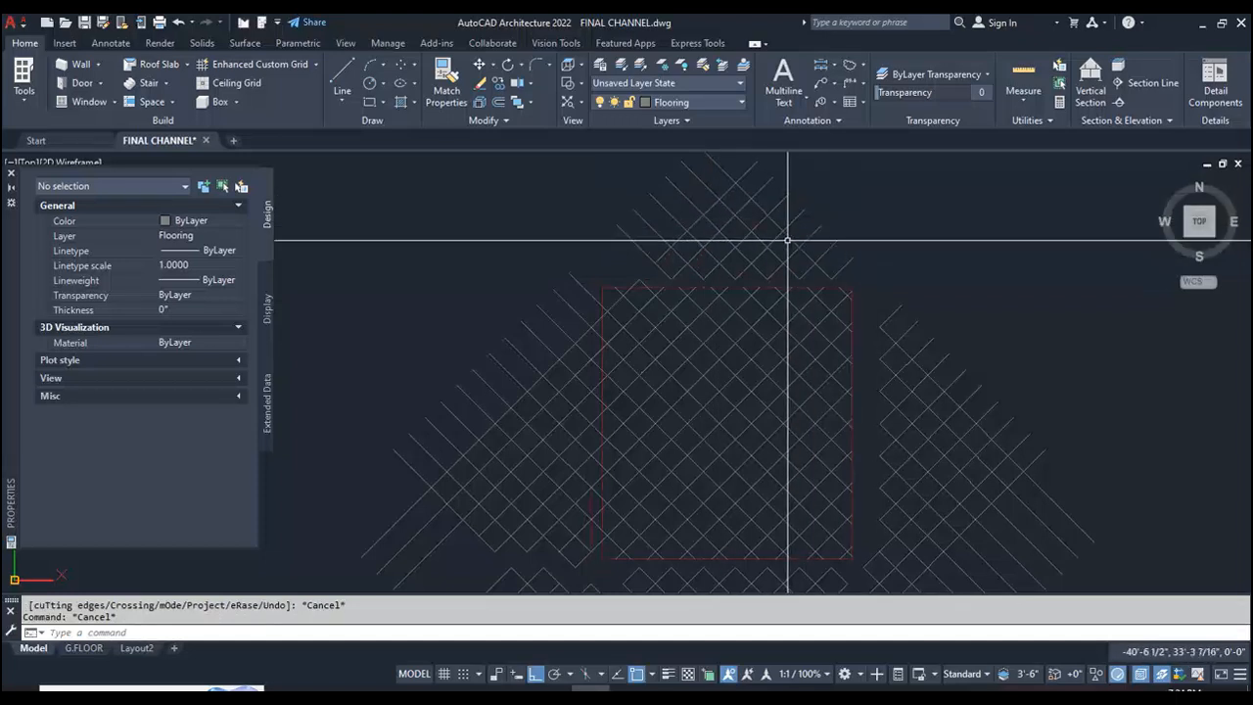
- Trim the grid lines crossing just outside the west side of the red room outline with several fence passes
type("tr")
key("Return")
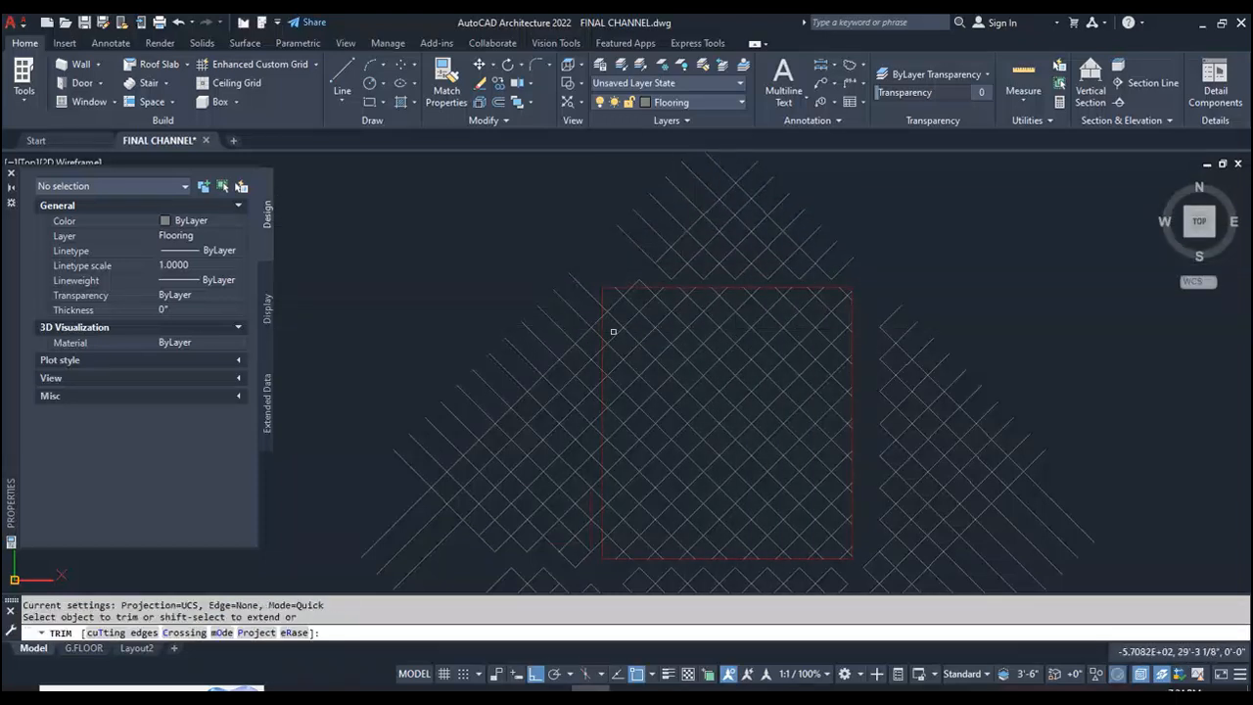
left_click_drag(592, 290, 571, 446)
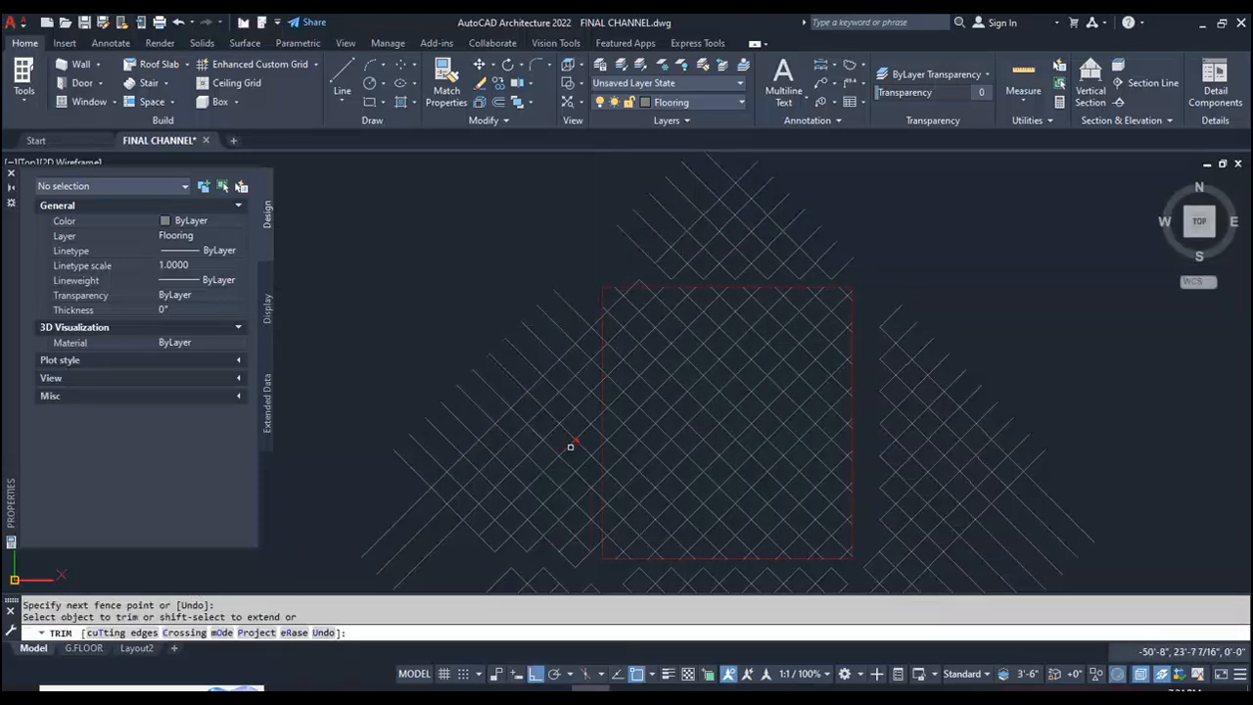
mouse_move(591, 315)
left_mouse_down()
mouse_move(593, 287)
mouse_move(575, 475)
left_mouse_up()
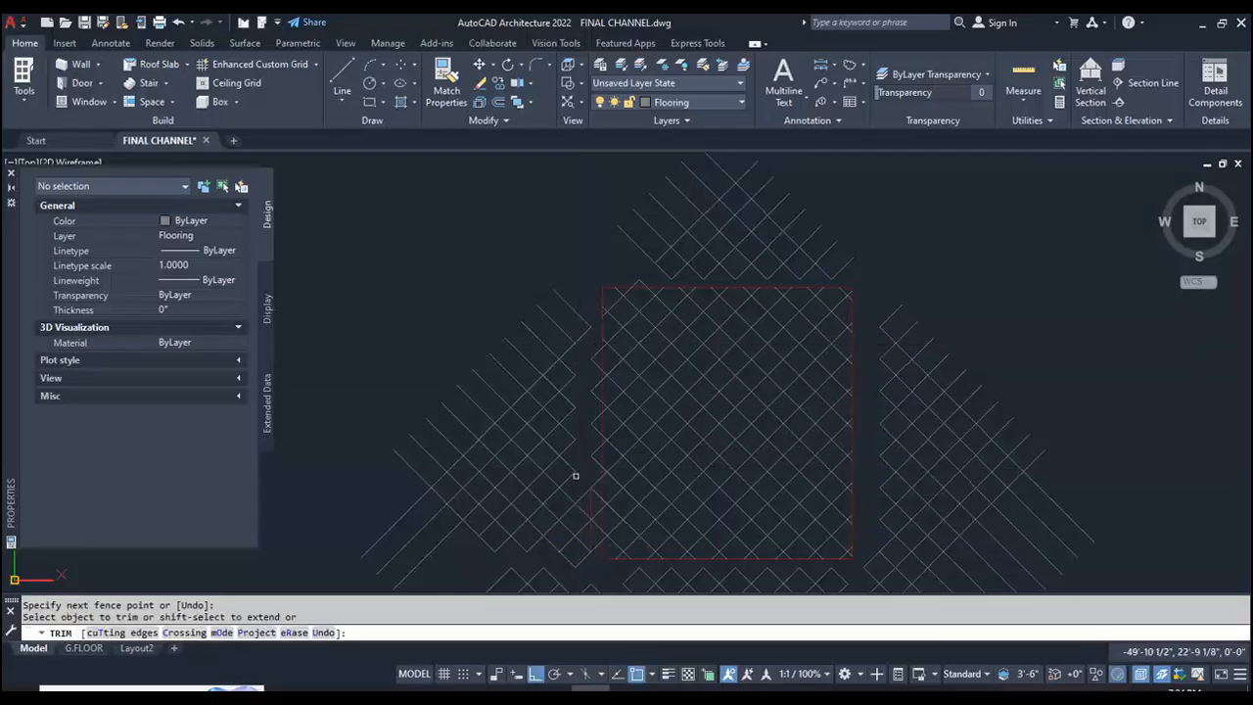
left_click(594, 342)
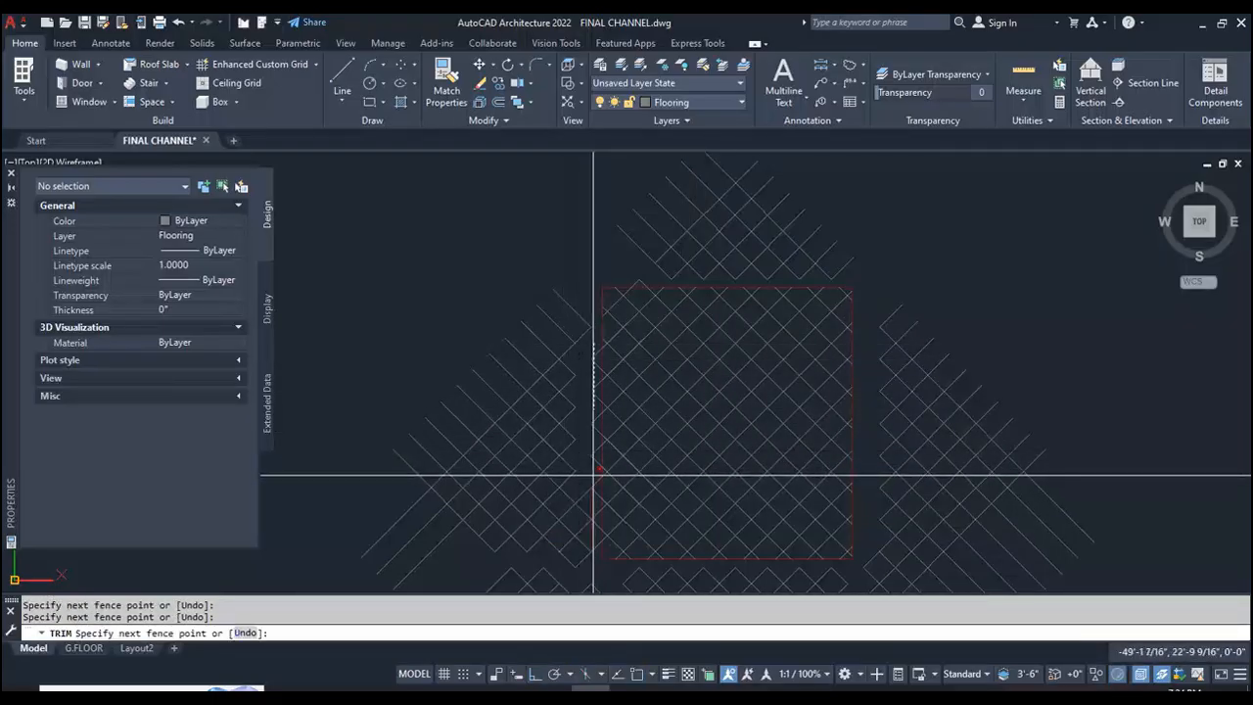
left_click(593, 475)
- Trim the leftover grid line ends beside the short red line near the outline's southwest corner
scroll(592, 473, "down", 4)
scroll(636, 491, "up", 2)
scroll(601, 445, "up", 3)
key("Escape")
type("t")
key("Return")
key("Escape")
type("tr")
key("Return")
left_click(607, 327)
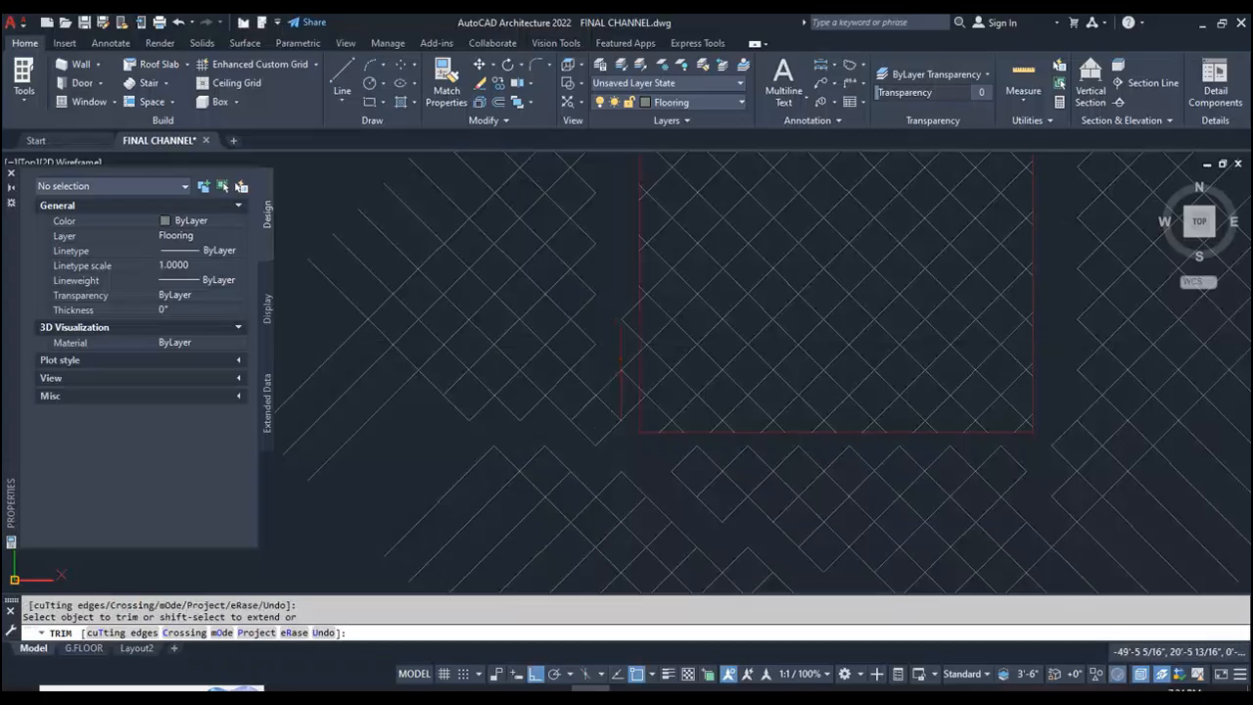
scroll(615, 422, "down", 4)
key("Escape")
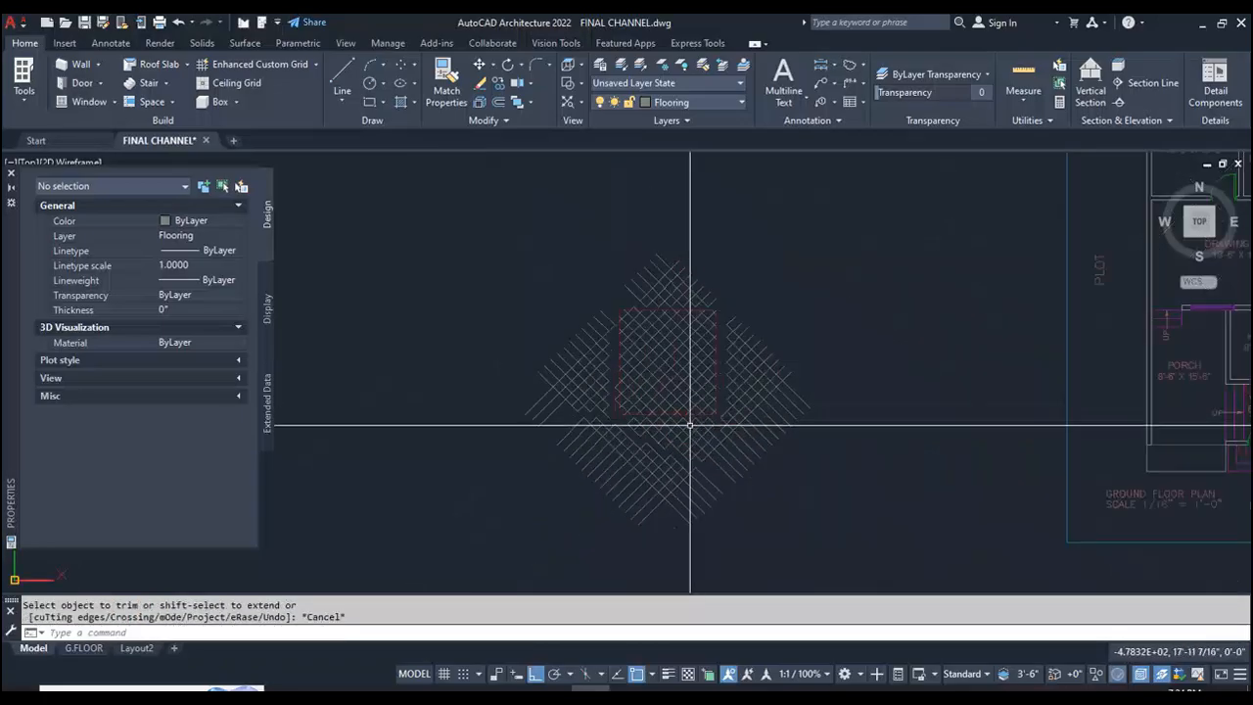
- Erase the detached grid lines lying south and east of the red room outline
left_click(935, 573)
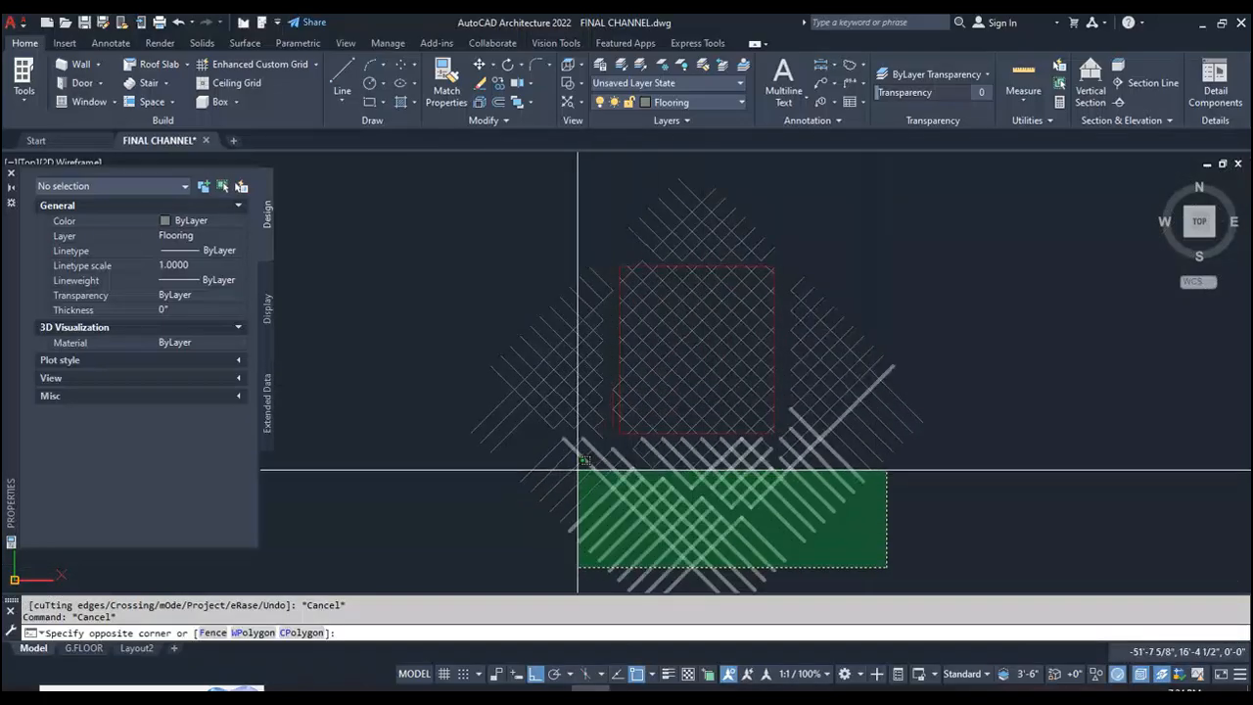
left_click(563, 463)
type("e")
key("Return")
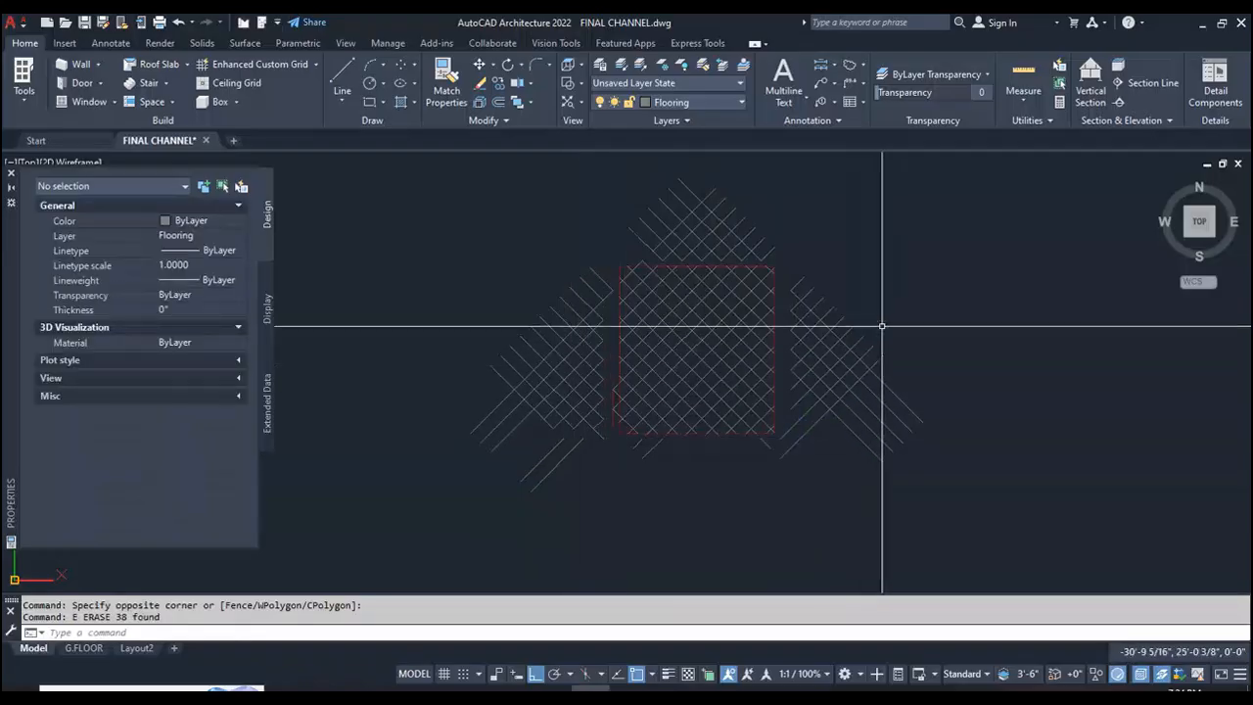
left_click(900, 265)
left_click(802, 467)
type("e")
key("Return")
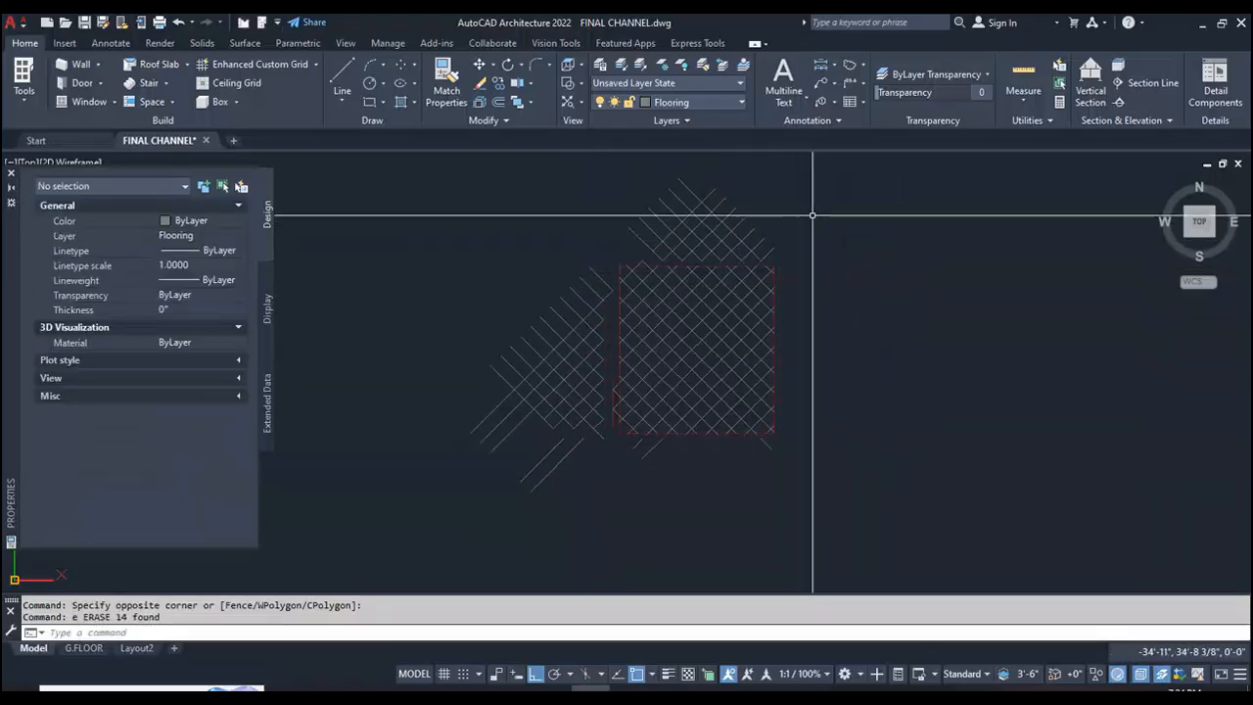
- Erase the detached grid lines lying north and west of the red room outline
left_click(831, 188)
left_click(573, 240)
type("e")
key("Return")
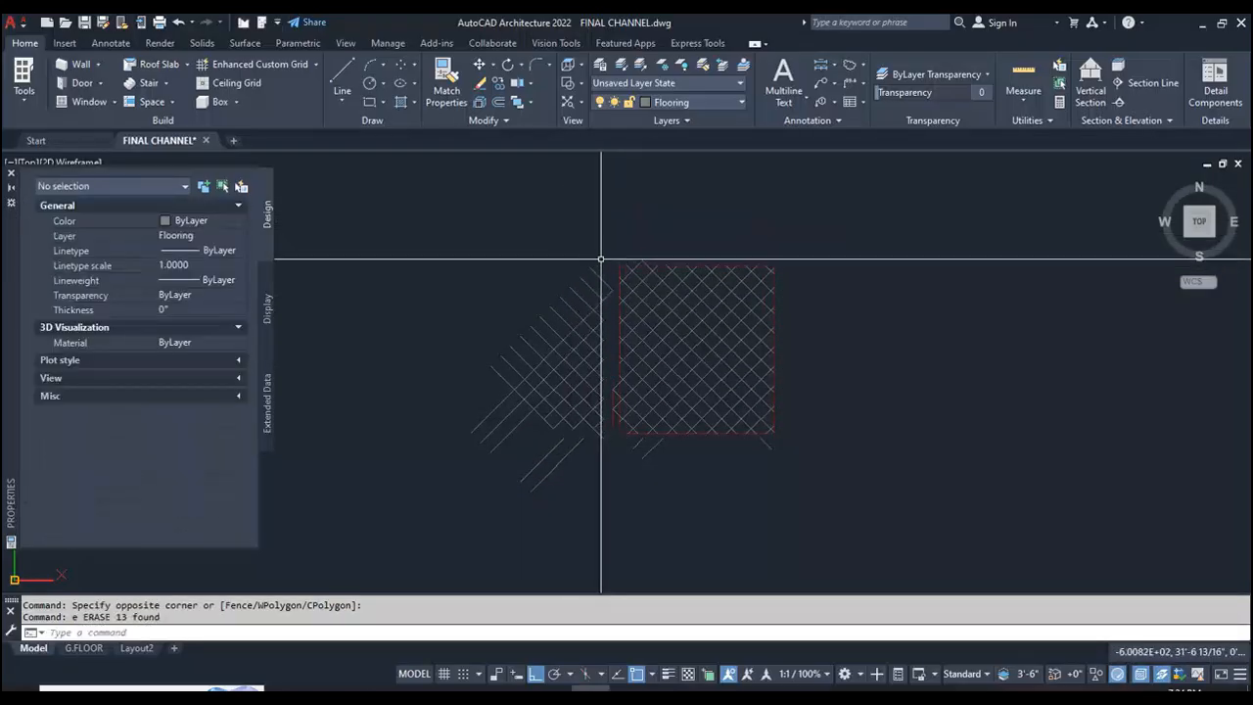
left_click(609, 260)
left_click(491, 472)
type("e")
key("Return")
- Erase the remaining short line stubs just below the south side of the red outline
left_click(853, 475)
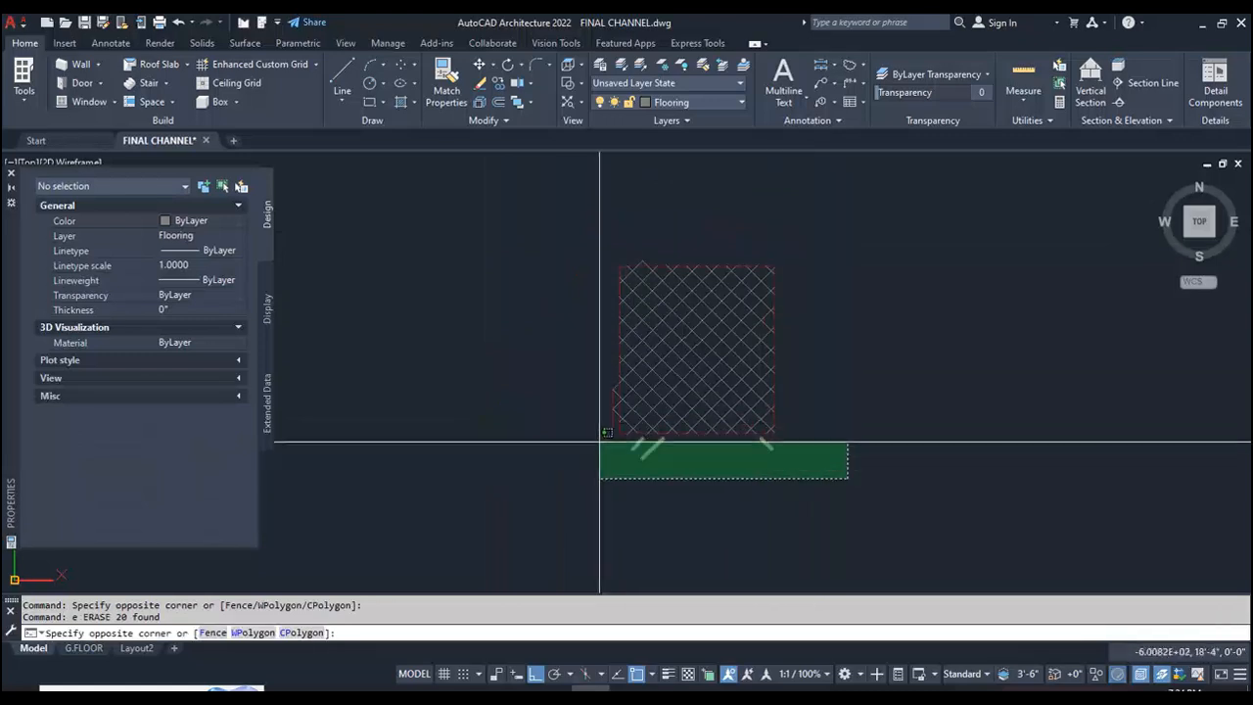
left_click(594, 447)
type("e")
key("Return")
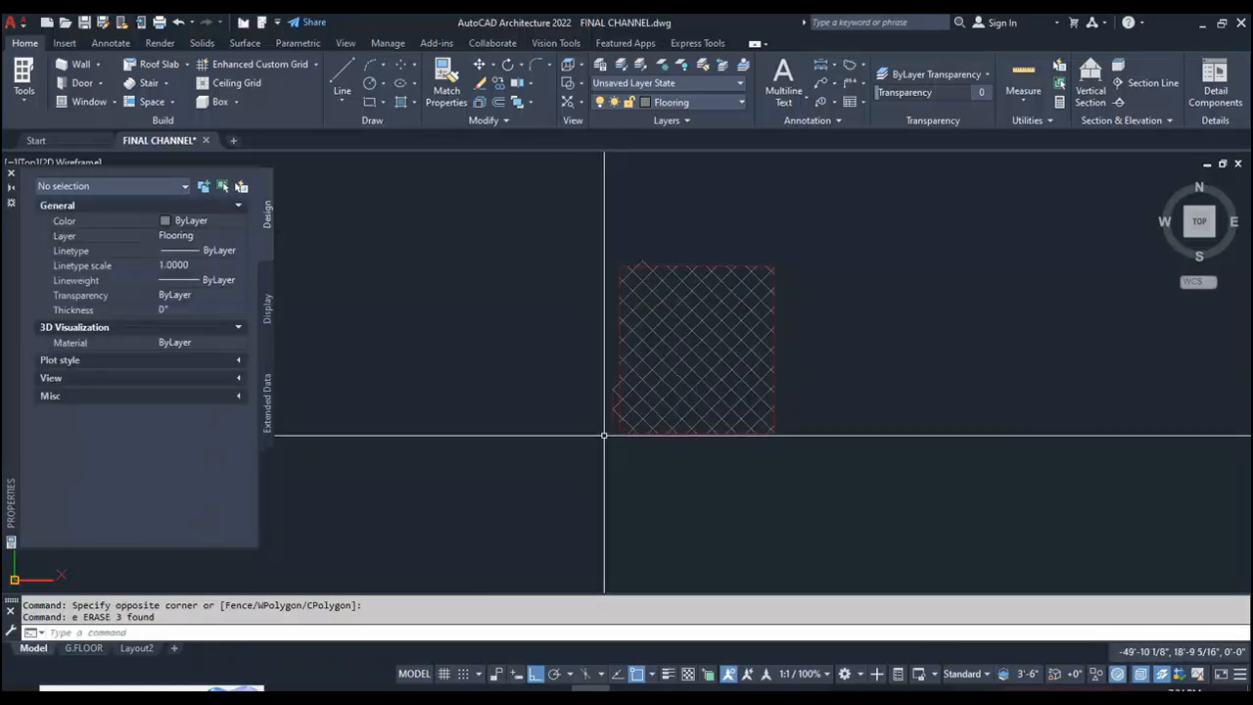
key("Escape")
type("m")
left_click(597, 247)
left_click(805, 480)
scroll(628, 408, "up", 4)
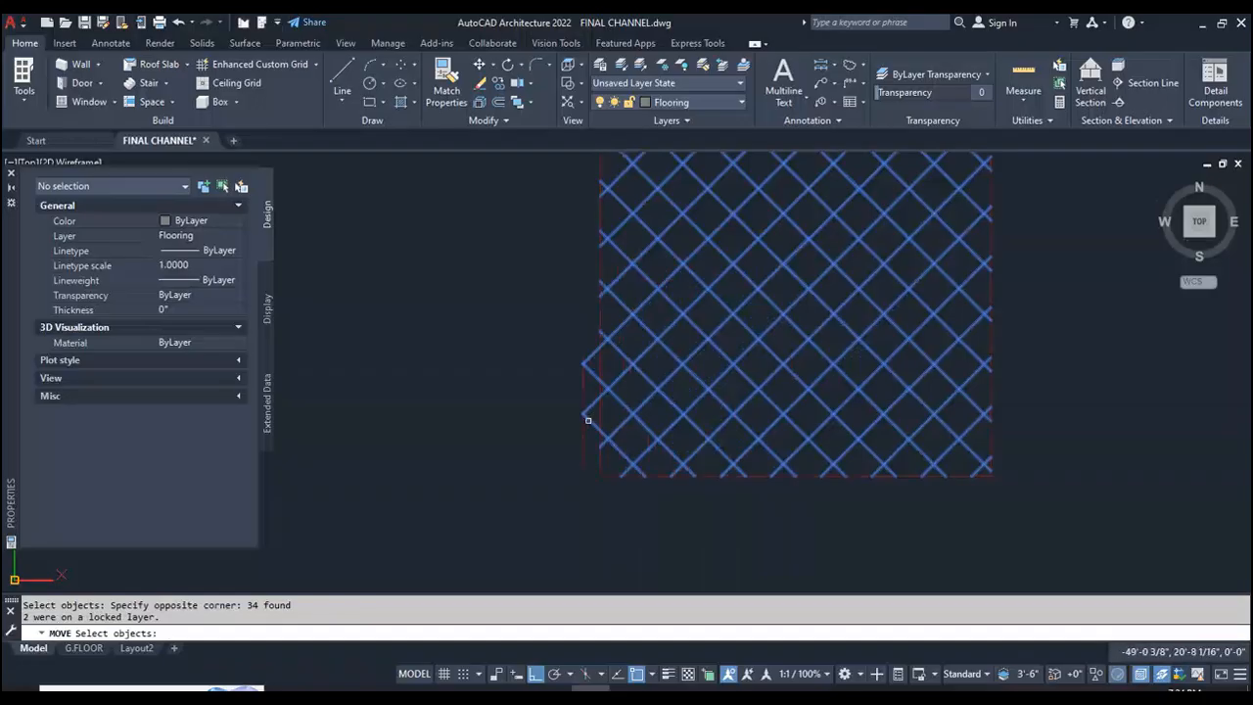
key("Return")
left_click(600, 476)
scroll(582, 441, "down", 5)
scroll(626, 439, "down", 2)
scroll(663, 421, "up", 10)
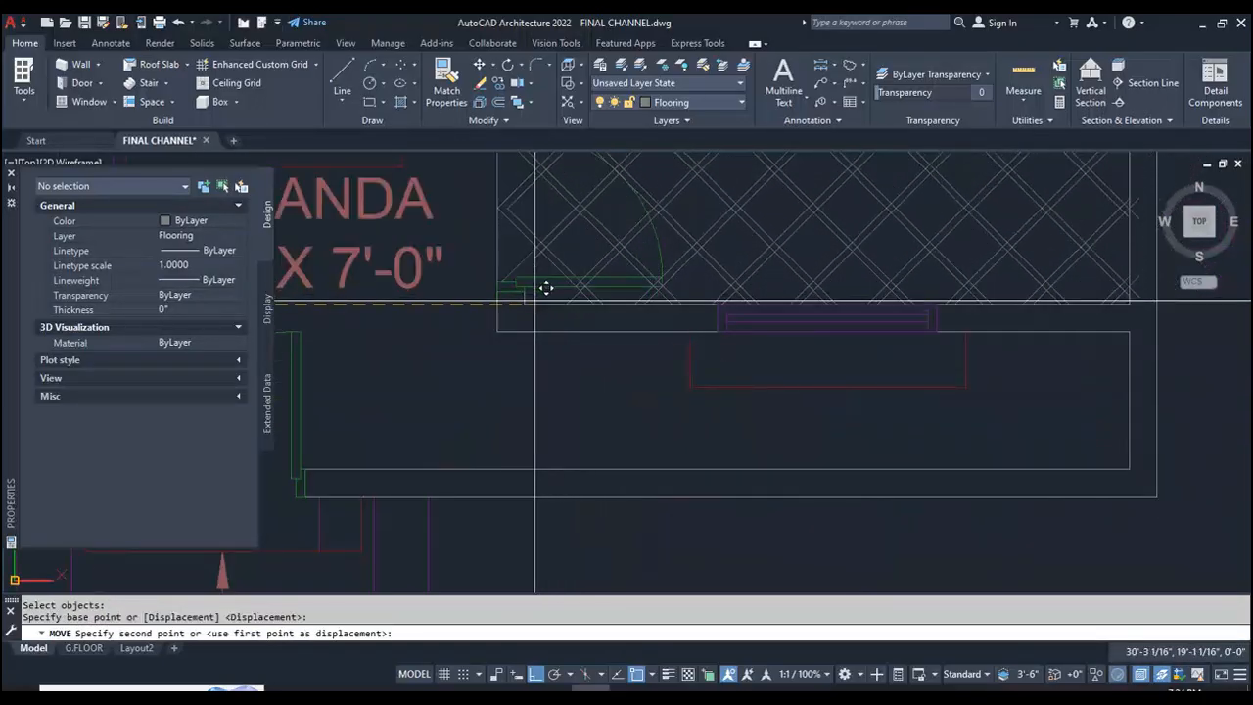
scroll(794, 436, "down", 4)
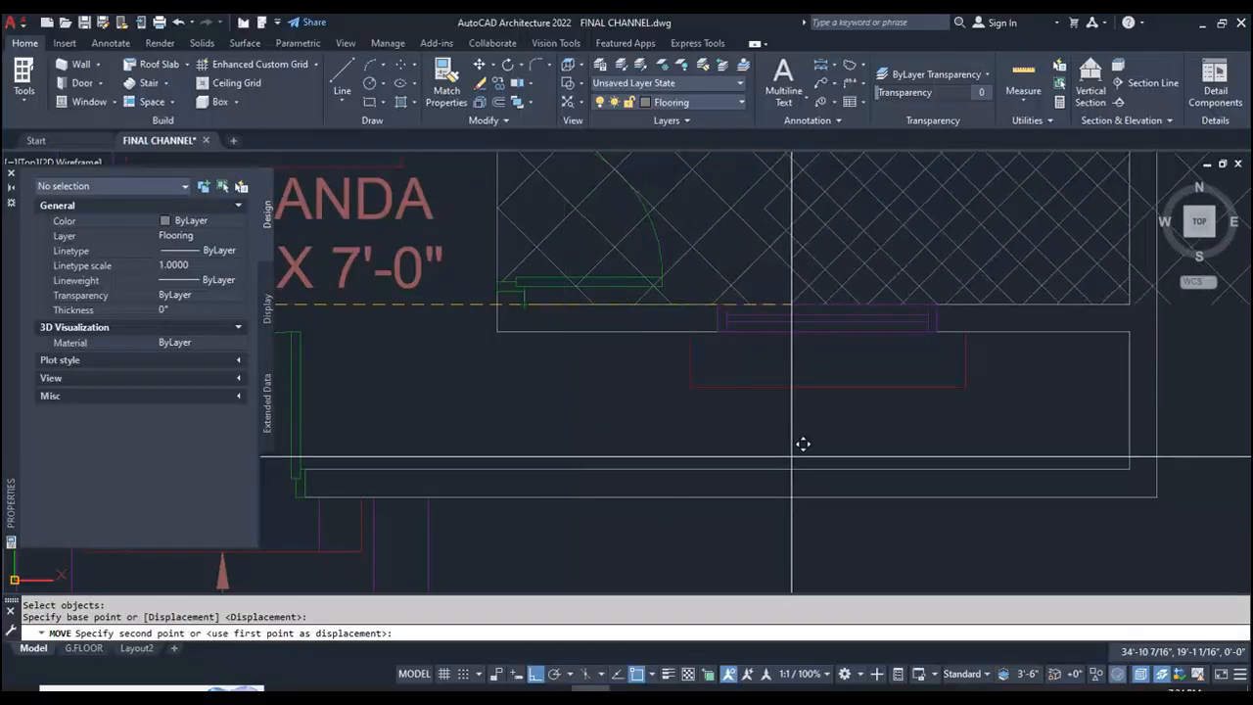
key("Escape")
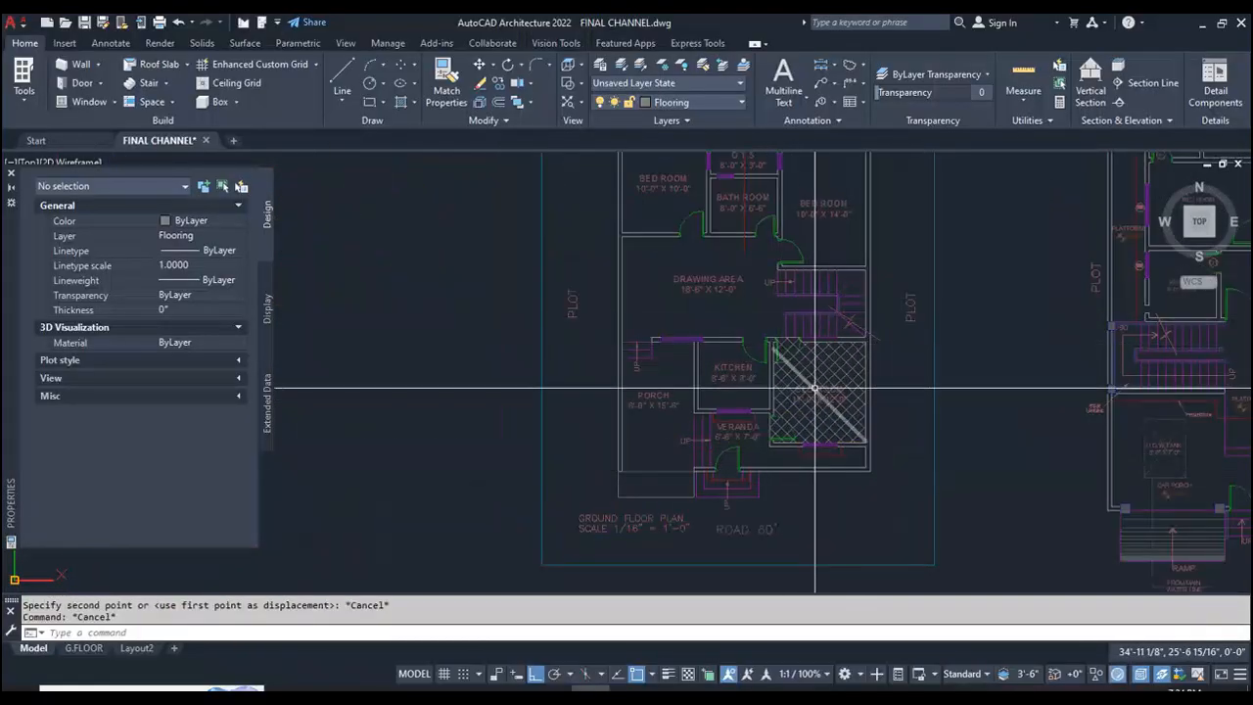
- Compare the trimmed spare grid with the tile grid in the ground floor plan's 11'-0" X 12'-0" bedroom
scroll(807, 390, "down", 2)
scroll(390, 403, "up", 2)
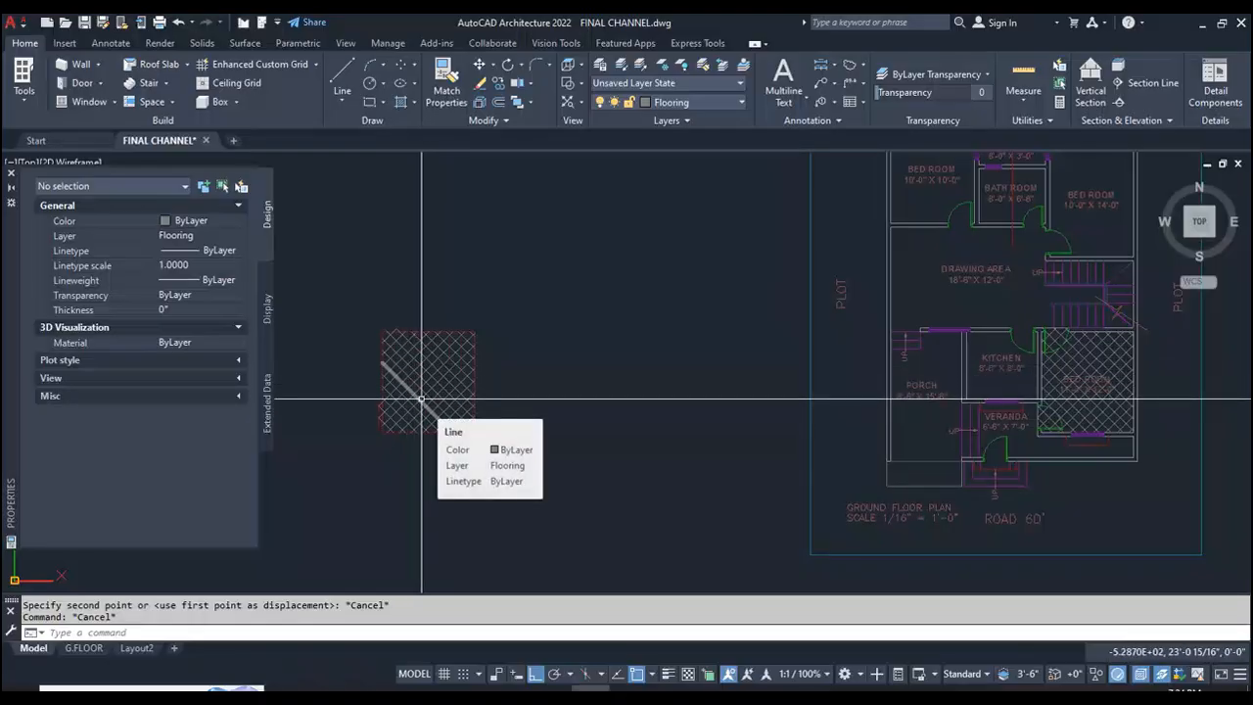
scroll(816, 330, "down", 5)
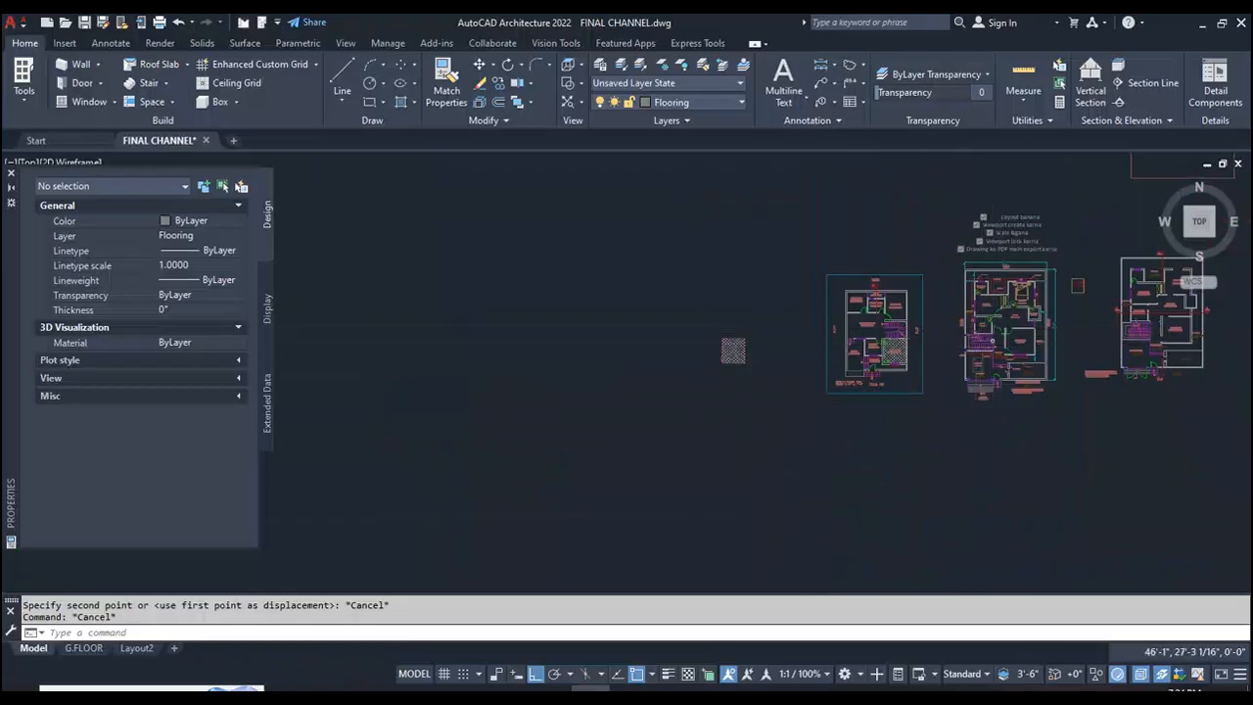
scroll(931, 356, "up", 6)
scroll(889, 367, "down", 5)
scroll(772, 364, "up", 6)
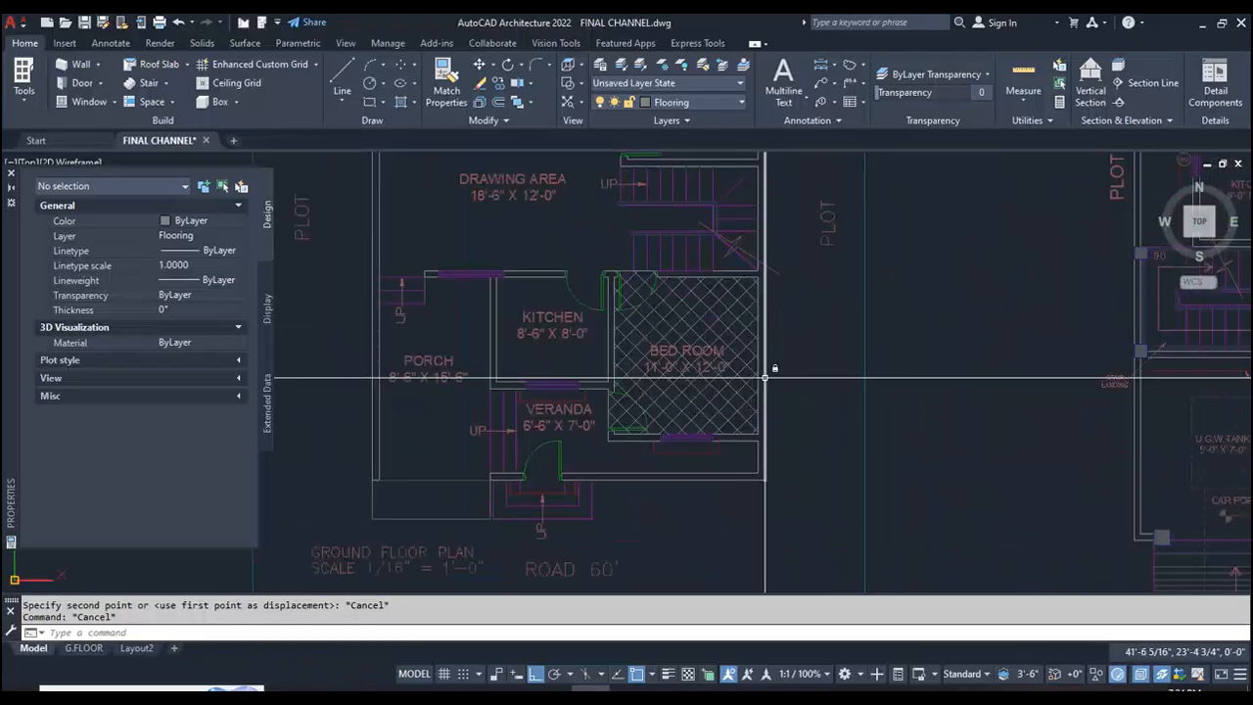
scroll(770, 373, "down", 3)
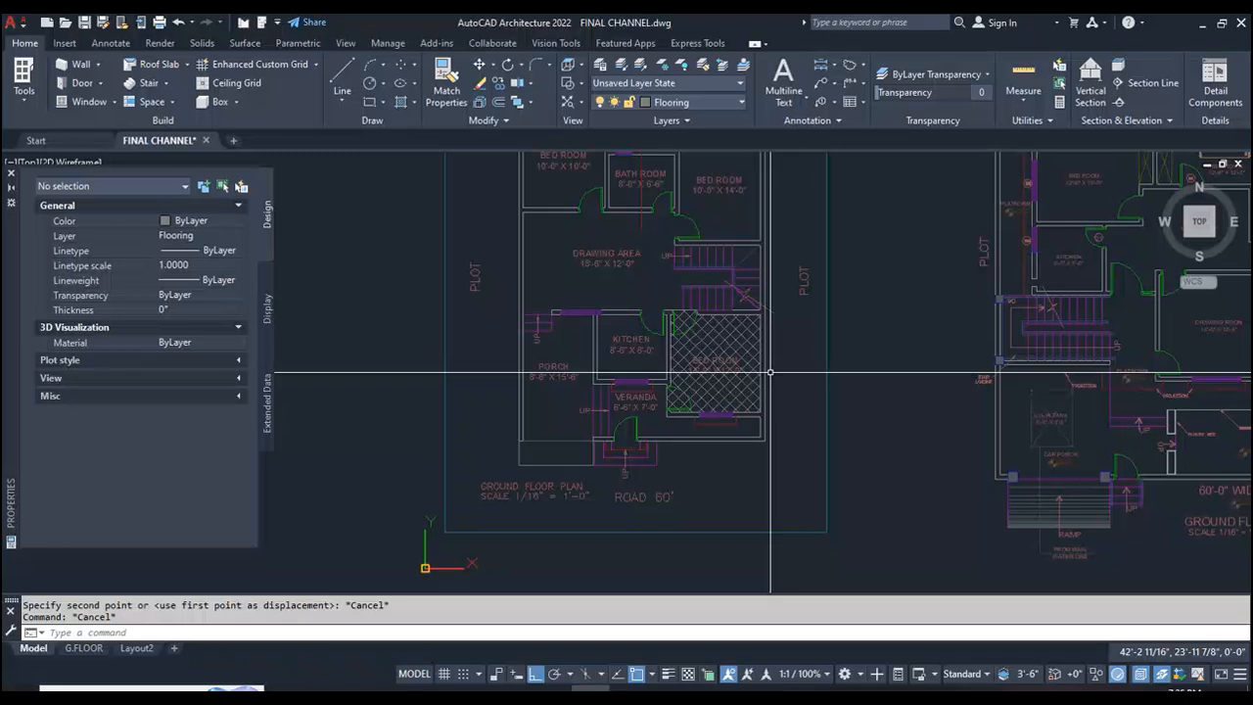
- Unlock all layers of the drawing together in the layer properties
left_click(605, 66)
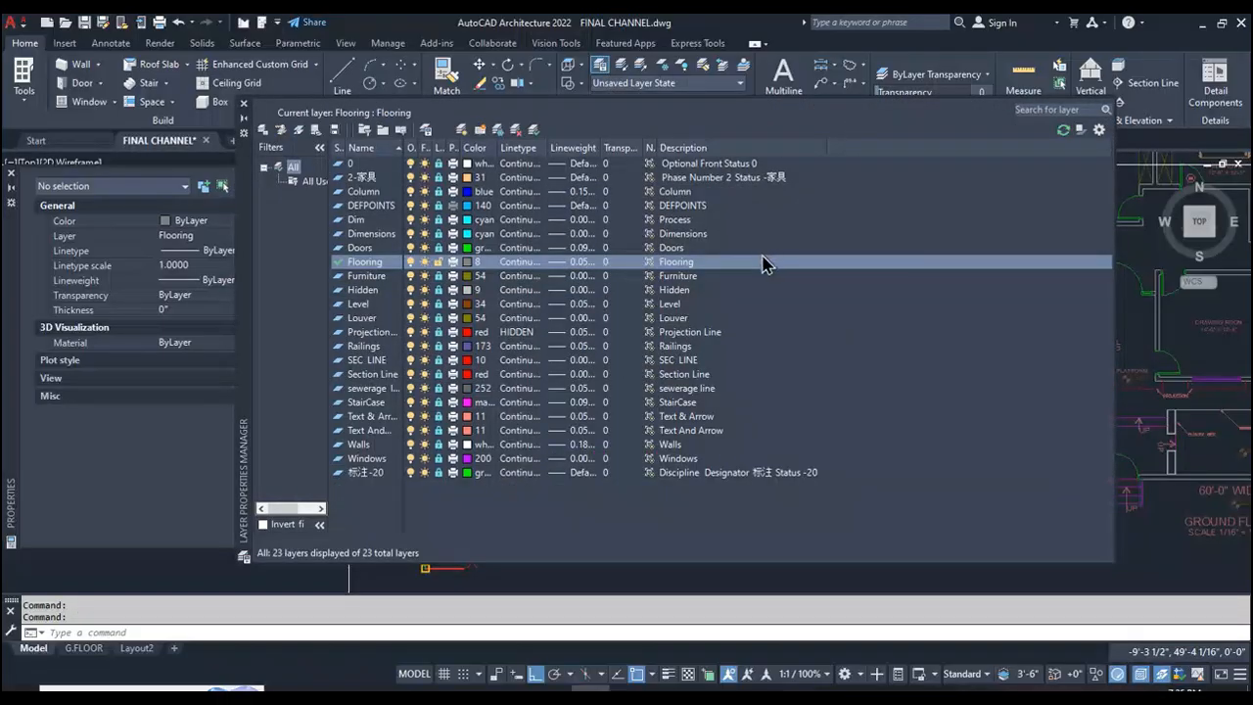
right_click(640, 309)
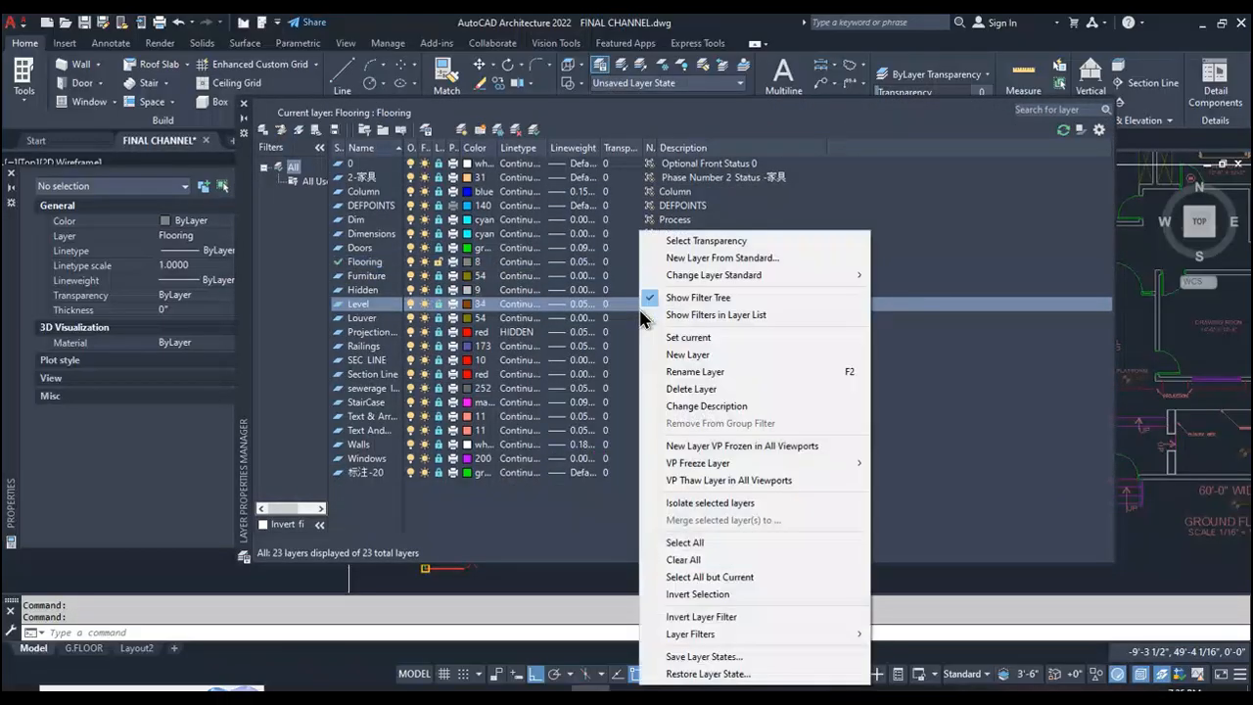
left_click(683, 544)
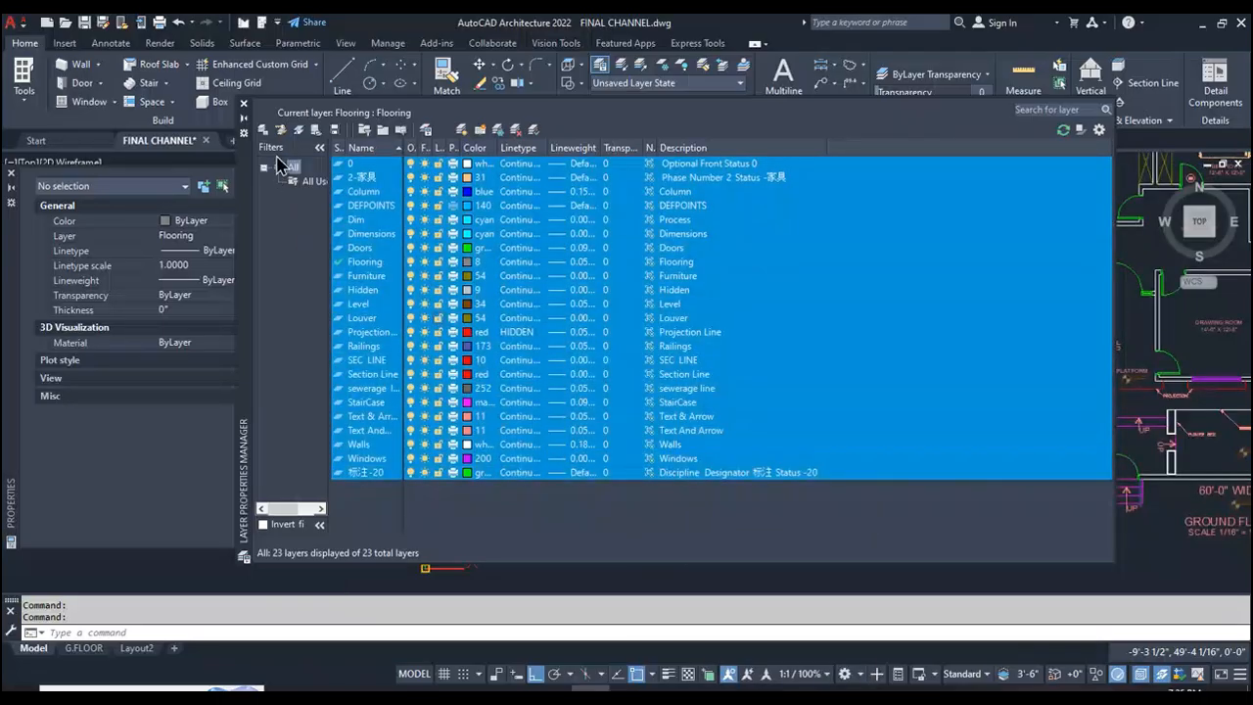
left_click(243, 106)
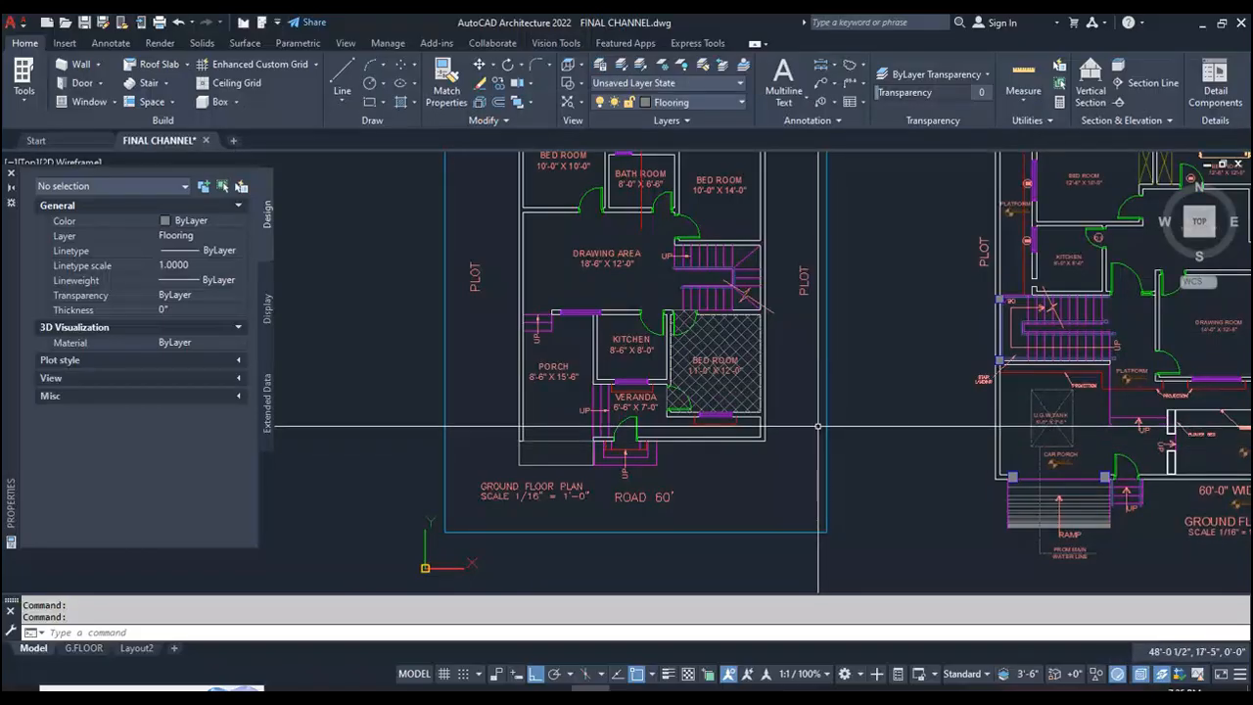
- Examine the tile grid in the 11'-0" X 12'-0" bedroom and the surrounding rooms of the ground floor plan
scroll(725, 391, "down", 3)
scroll(744, 362, "up", 6)
scroll(688, 388, "down", 2)
scroll(688, 388, "up", 5)
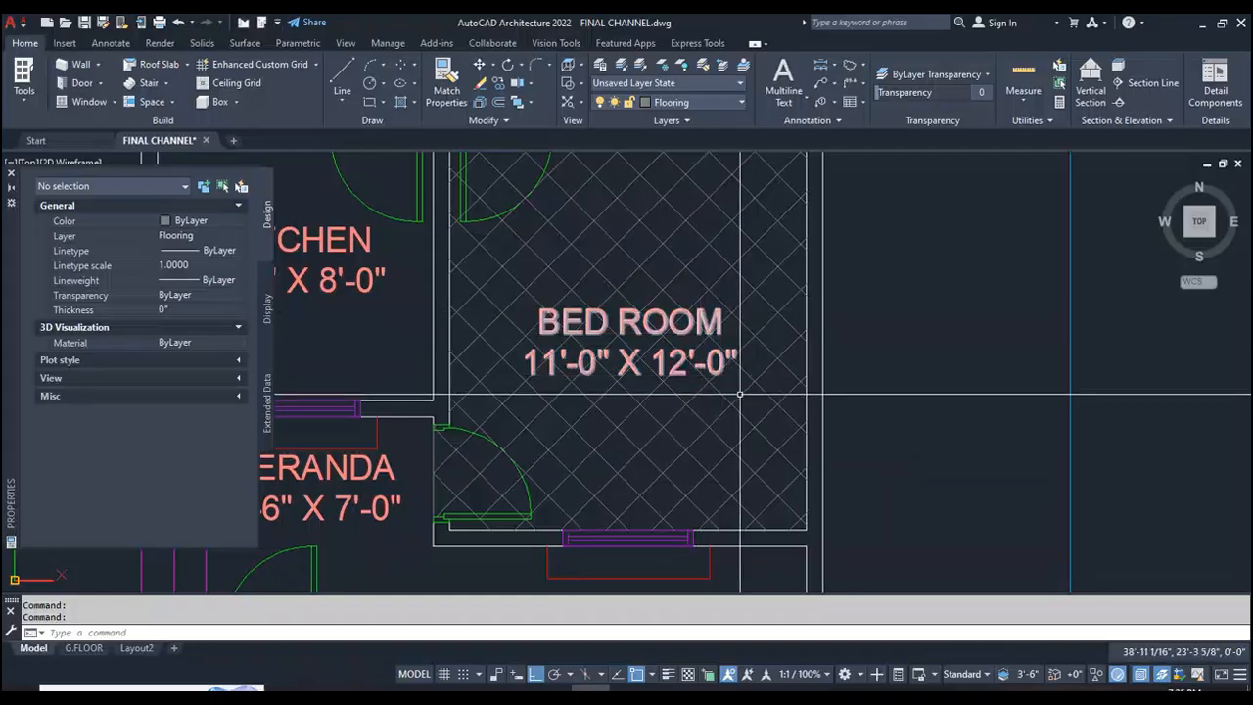
scroll(790, 406, "down", 3)
scroll(788, 409, "down", 2)
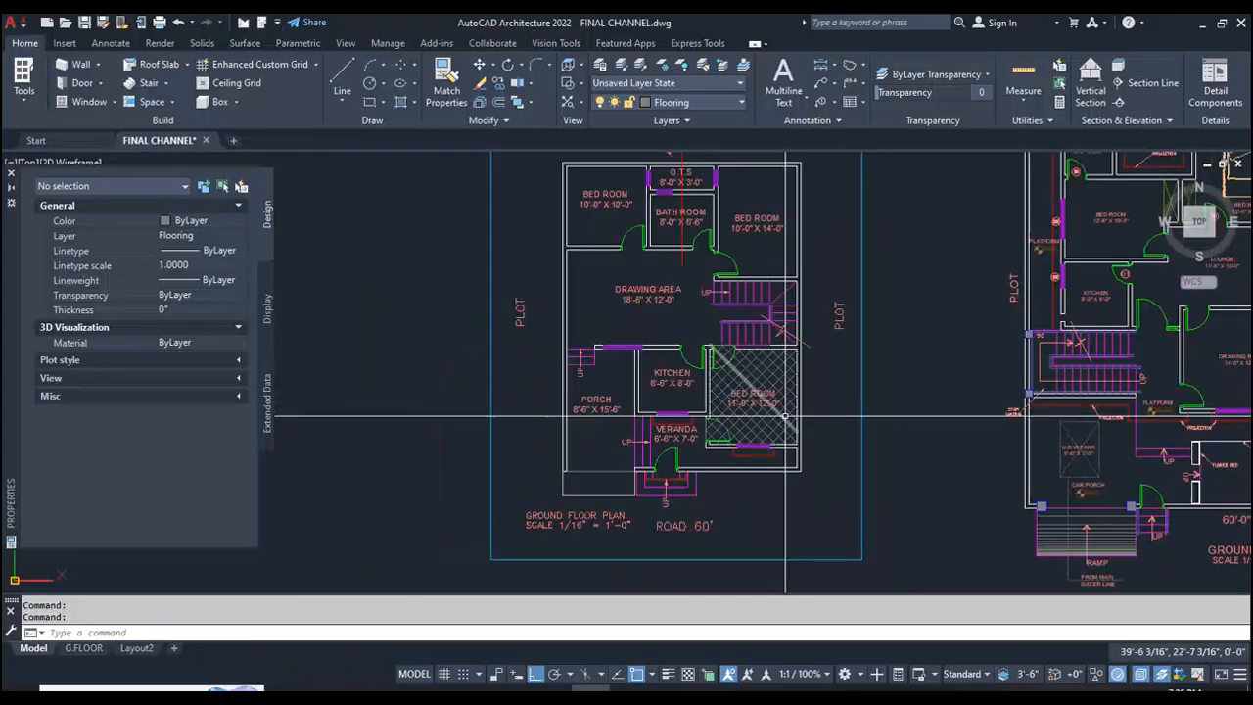
scroll(656, 329, "up", 2)
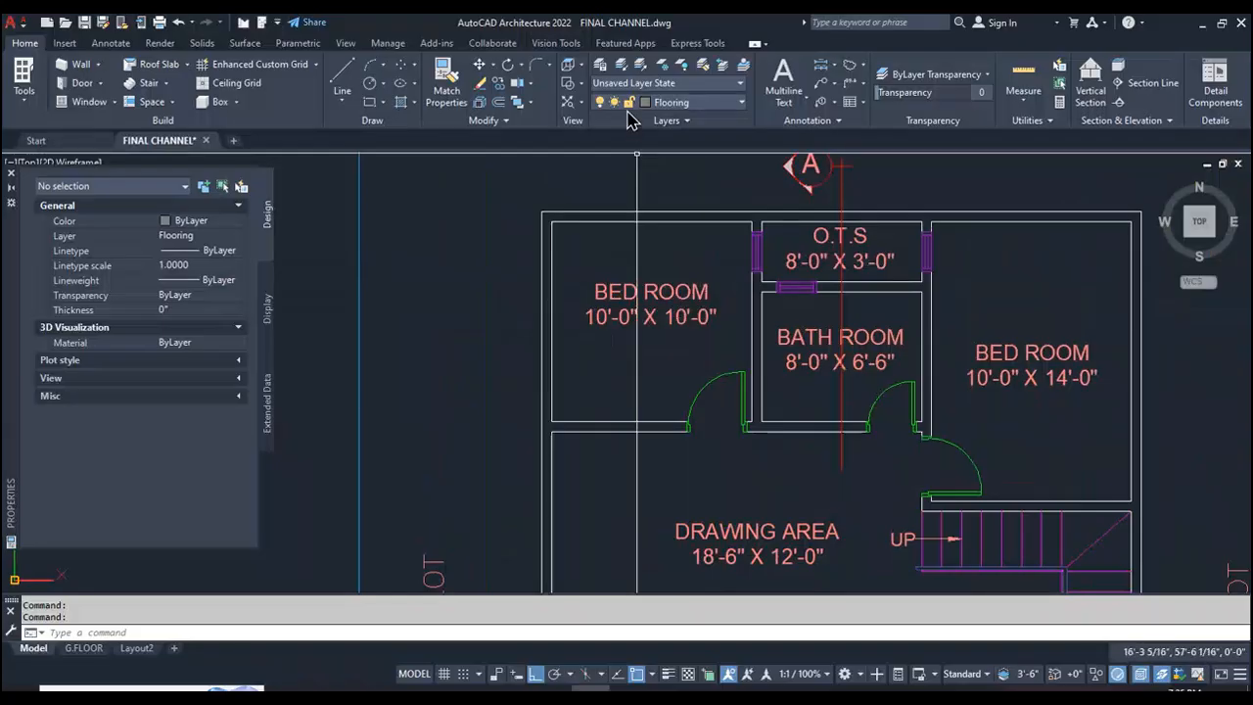
- Lock all layers together, leaving only the Flooring layer unlocked
left_click(600, 65)
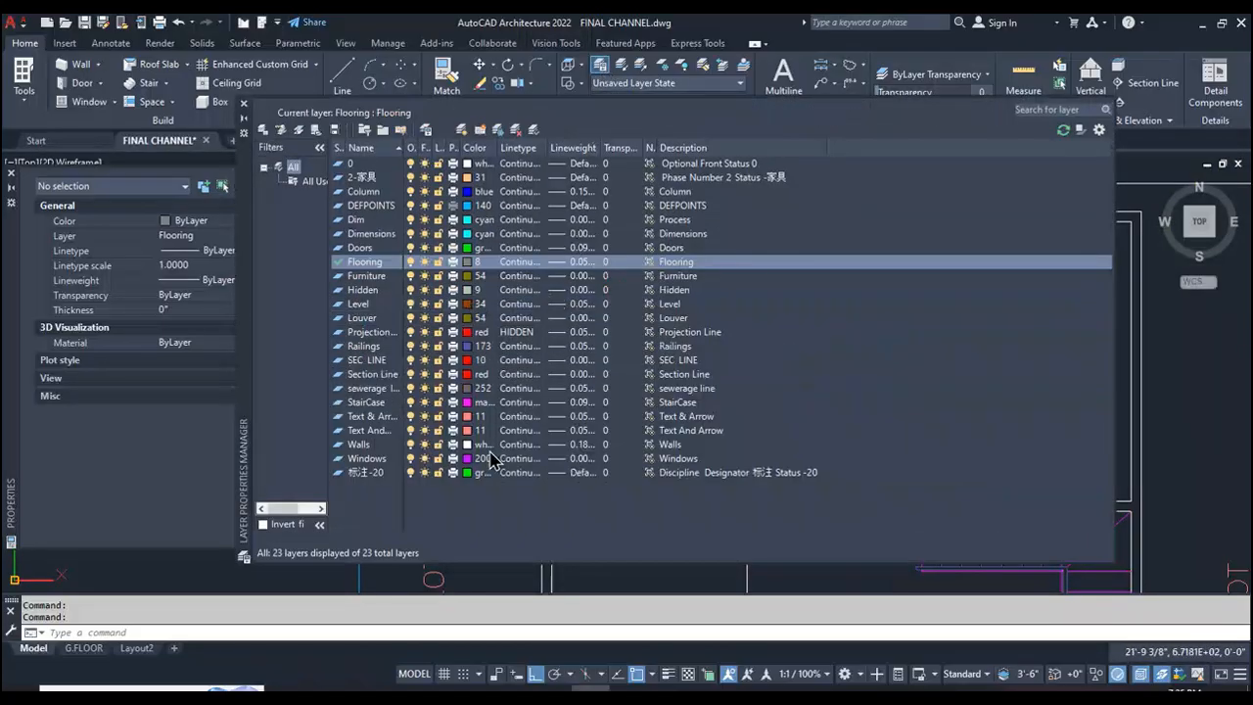
right_click(490, 534)
left_click(528, 378)
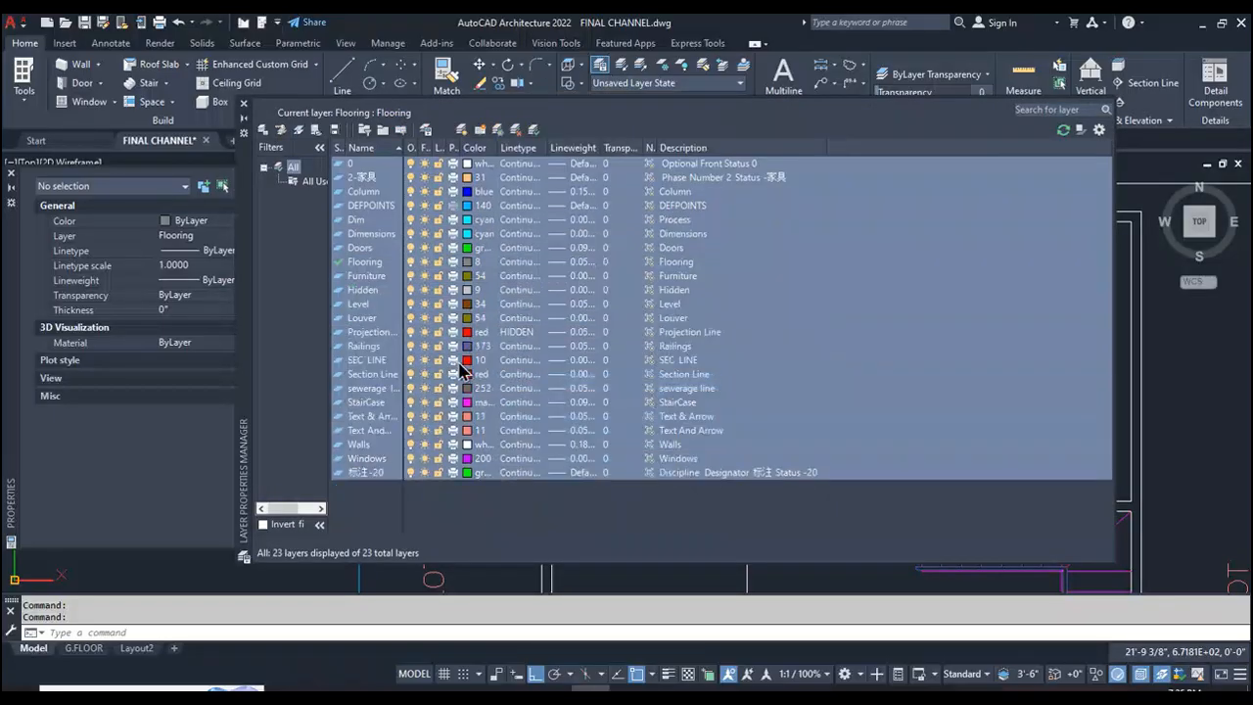
left_click(446, 348)
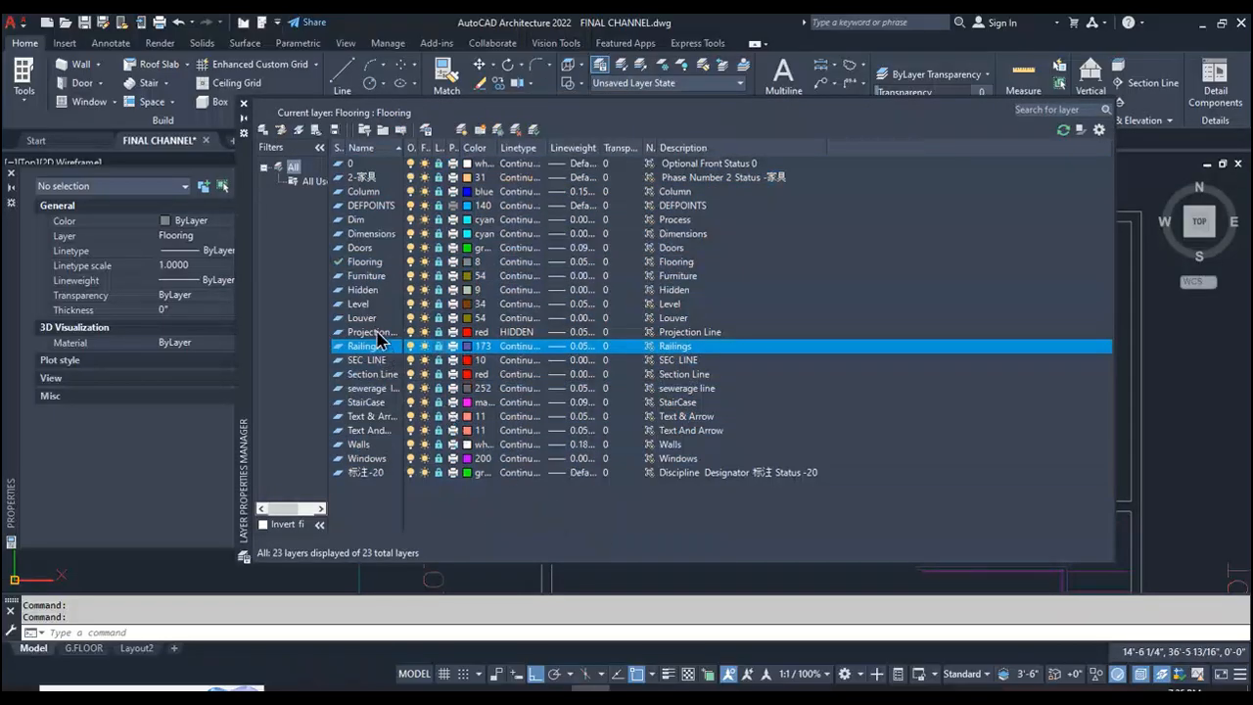
left_click(367, 262)
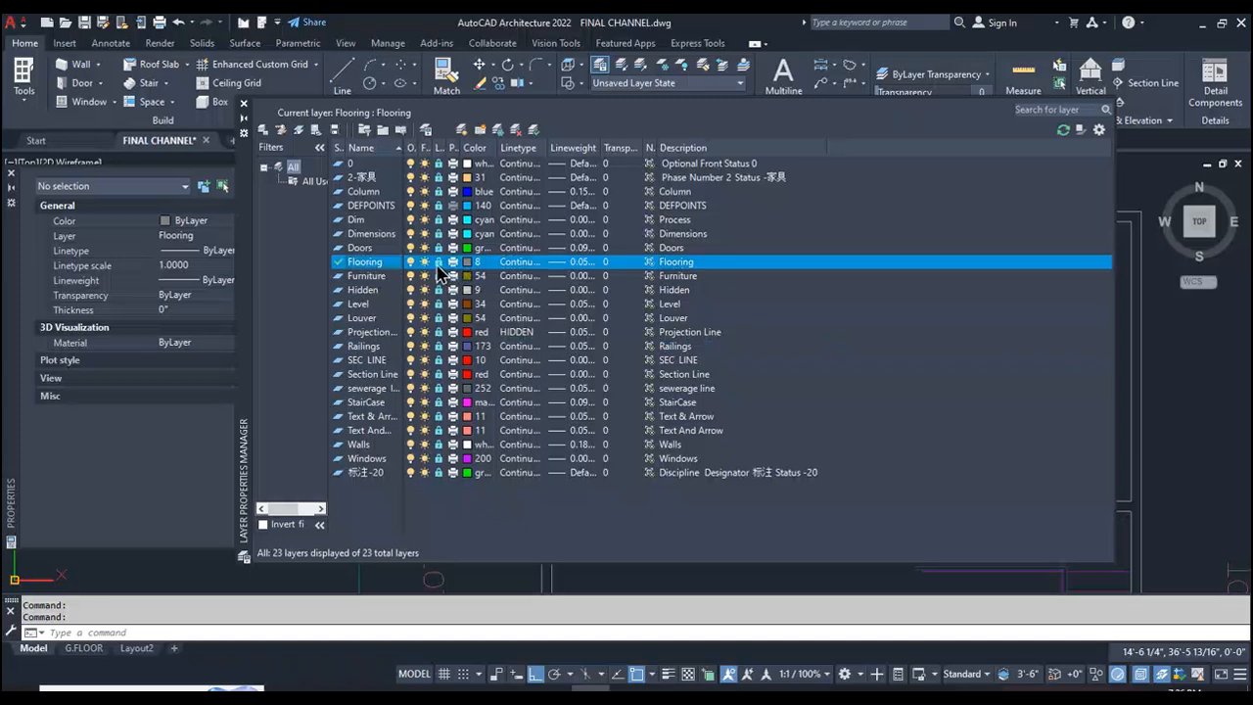
left_click(243, 110)
- Draw a flooring line across the 10'-0" X 10'-0" bedroom's door opening, along the wall face towards the drawing area
scroll(726, 323, "down", 3)
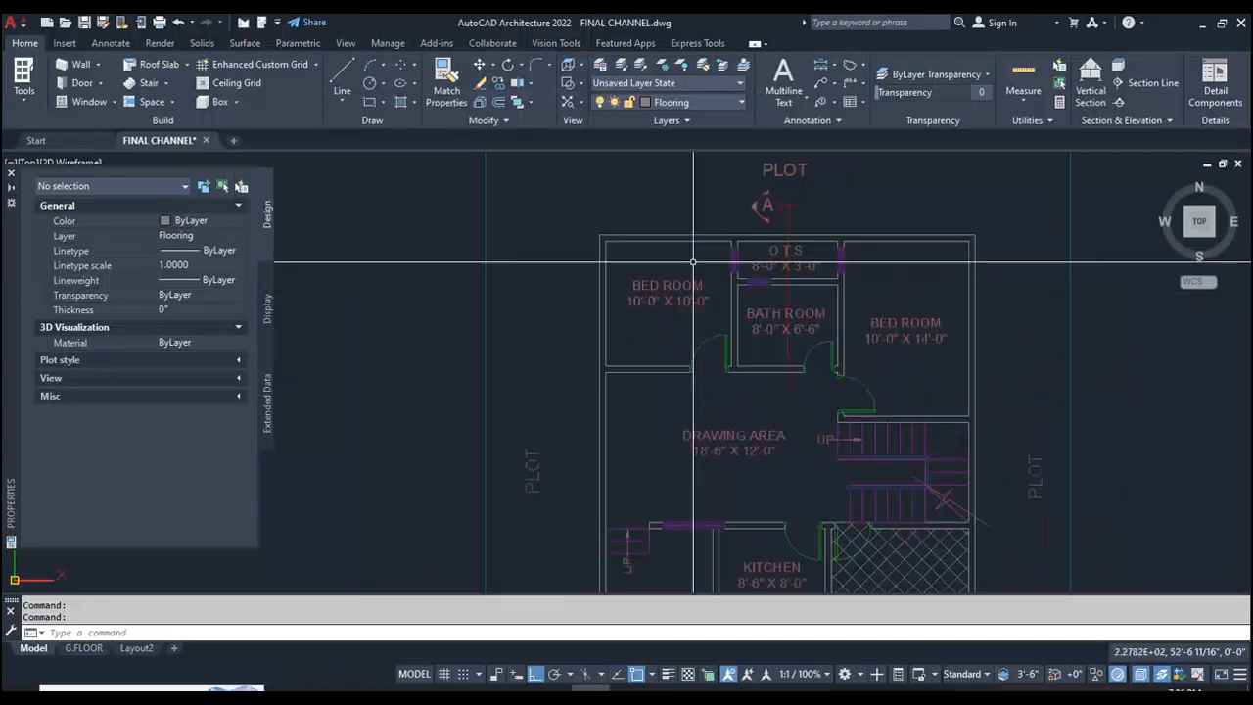
scroll(726, 323, "up", 3)
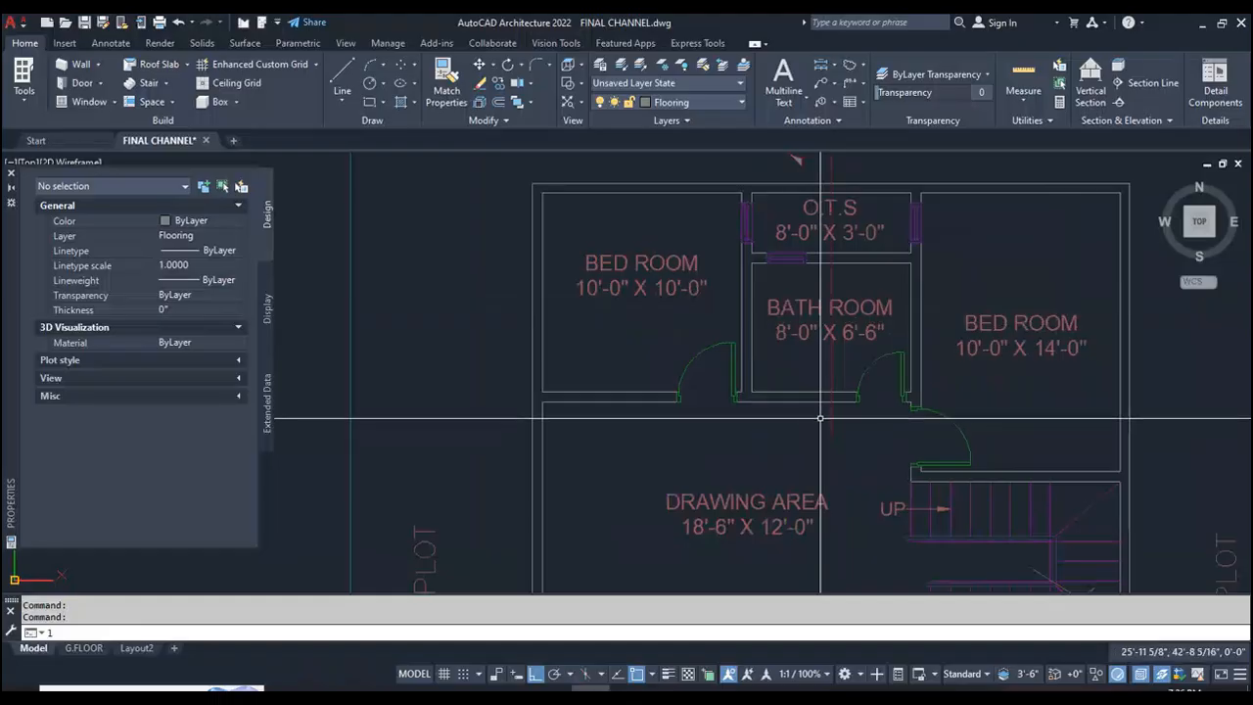
type("l")
key("Return")
scroll(688, 414, "up", 5)
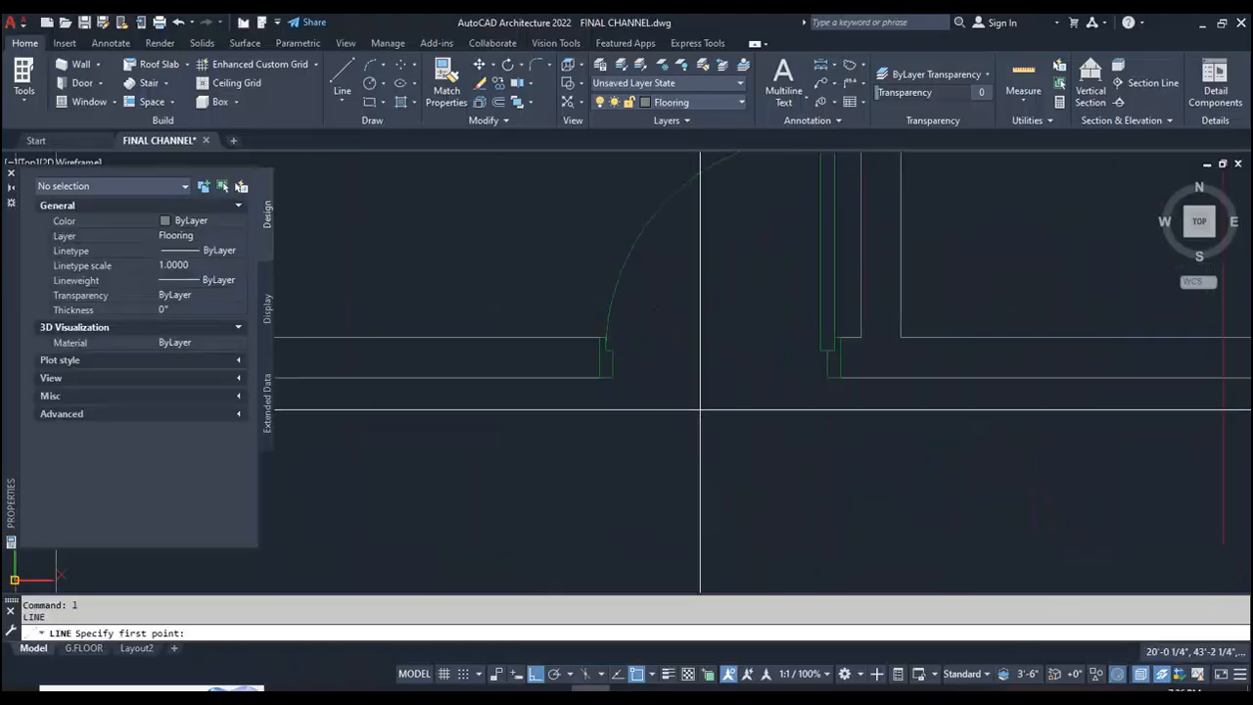
left_click(613, 377)
scroll(613, 376, "down", 5)
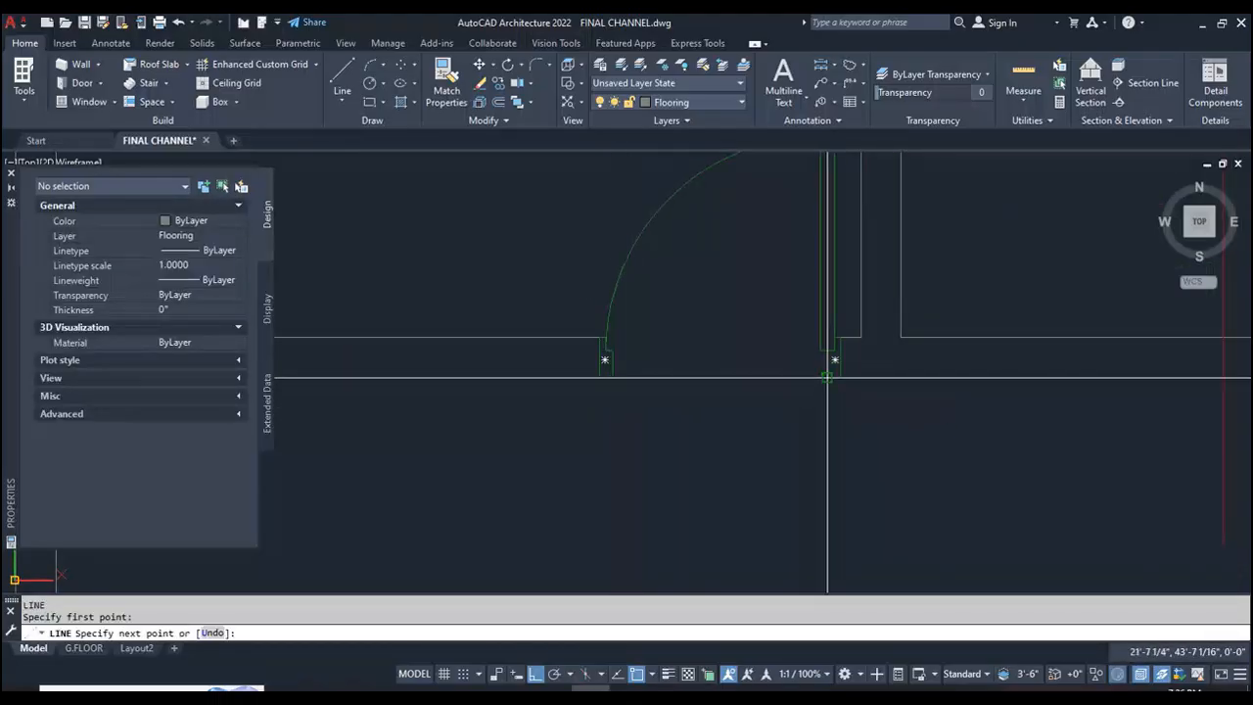
key("Escape")
scroll(762, 433, "down", 3)
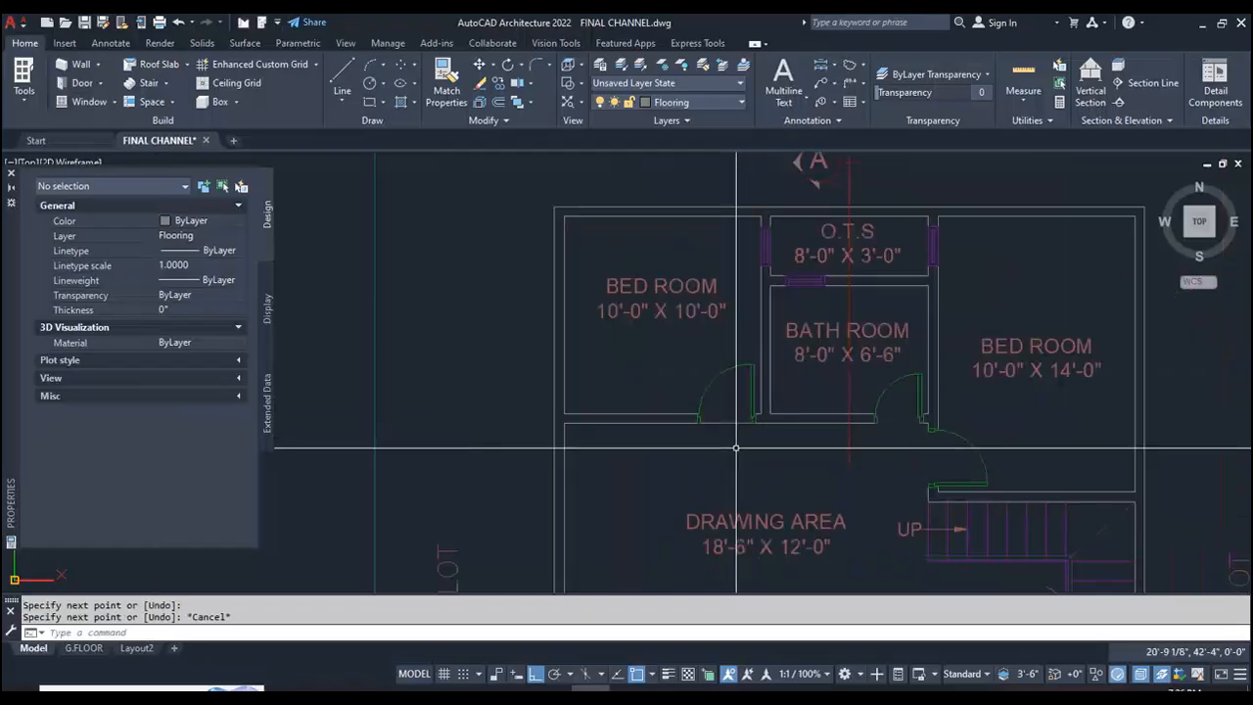
key("Escape")
key("Escape")
scroll(762, 433, "up", 3)
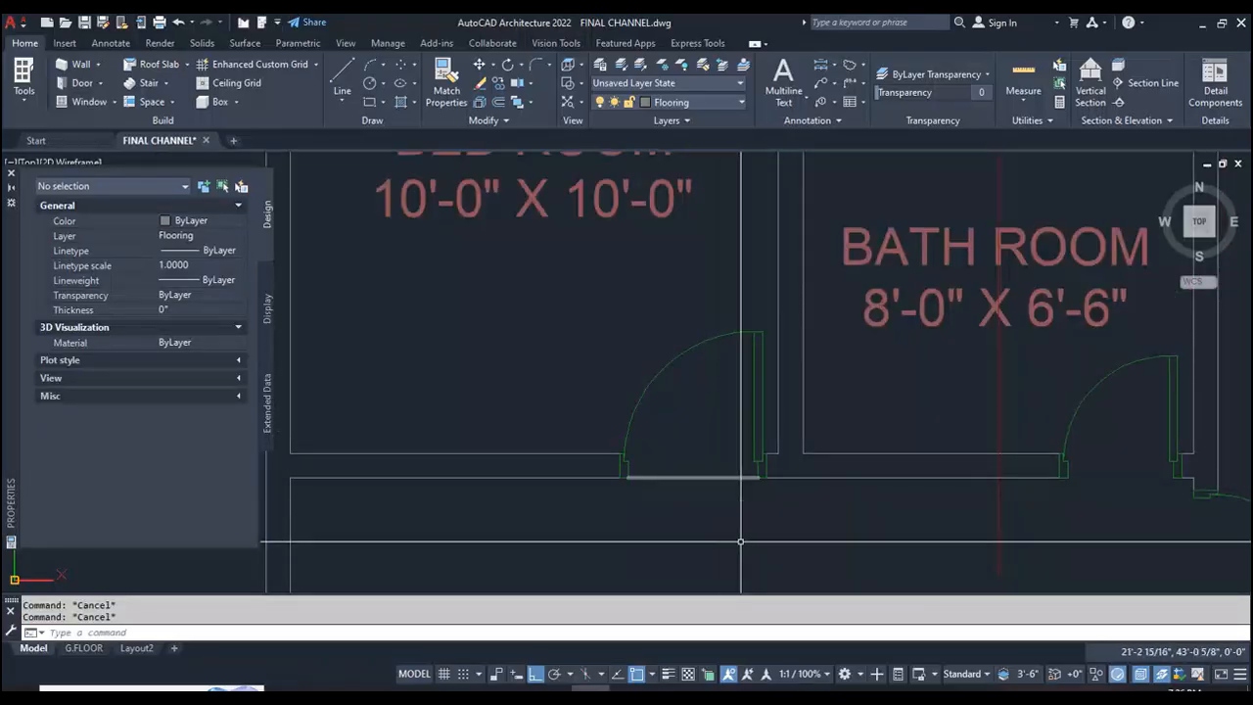
- Draw a vertical line about 4'-3" long from the midpoint of the door opening's threshold line into the 10'-0" X 10'-0" bedroom
scroll(624, 381, "down", 2)
scroll(665, 416, "down", 2)
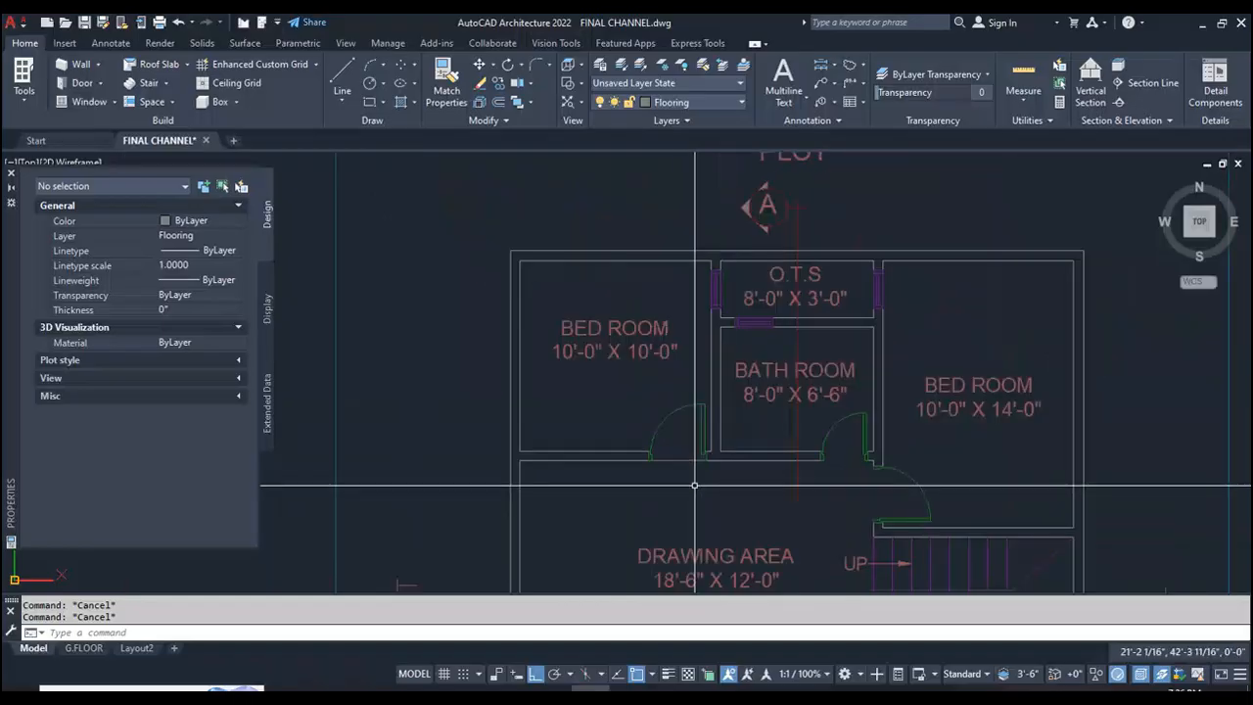
scroll(678, 465, "up", 2)
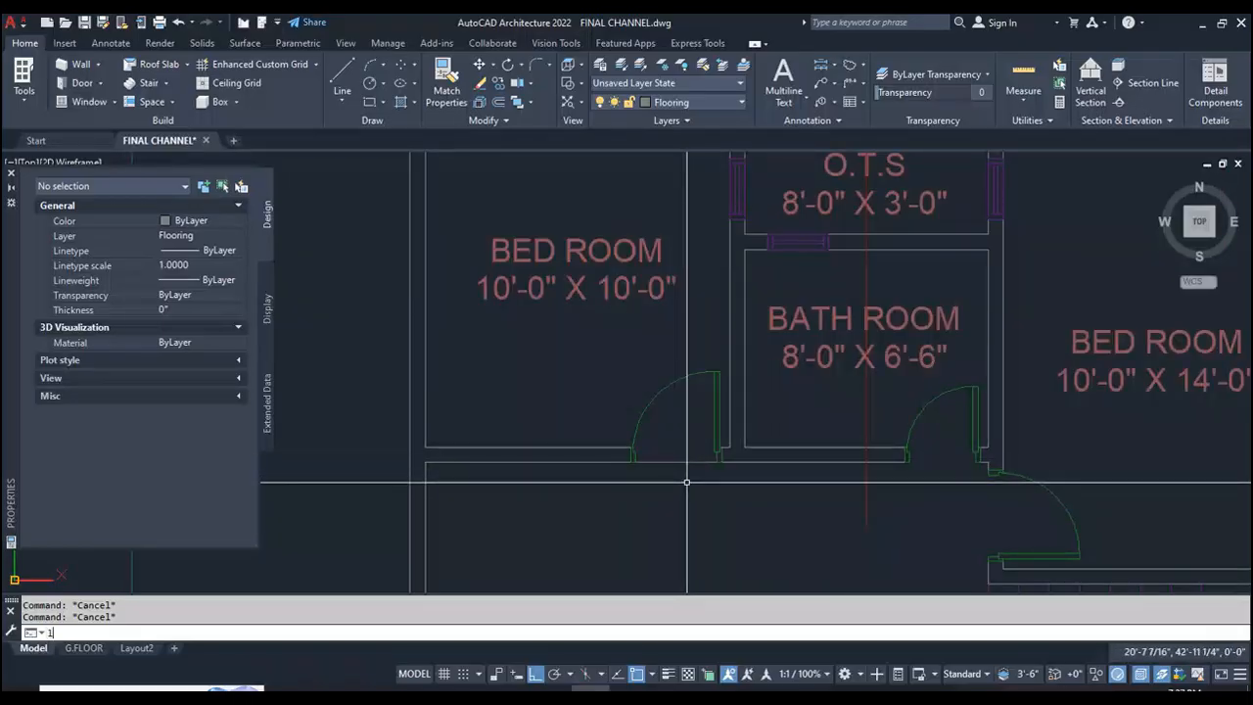
key("Return")
left_click(686, 462)
scroll(682, 454, "down", 2)
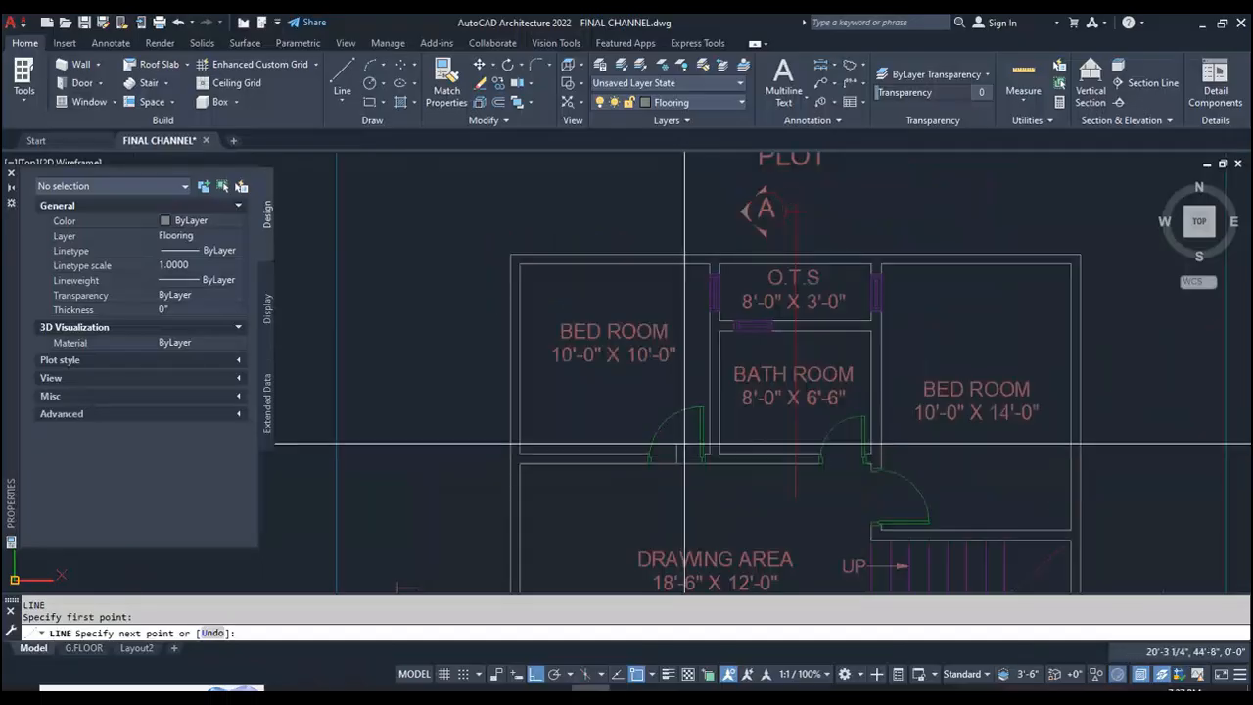
scroll(679, 385, "up", 2)
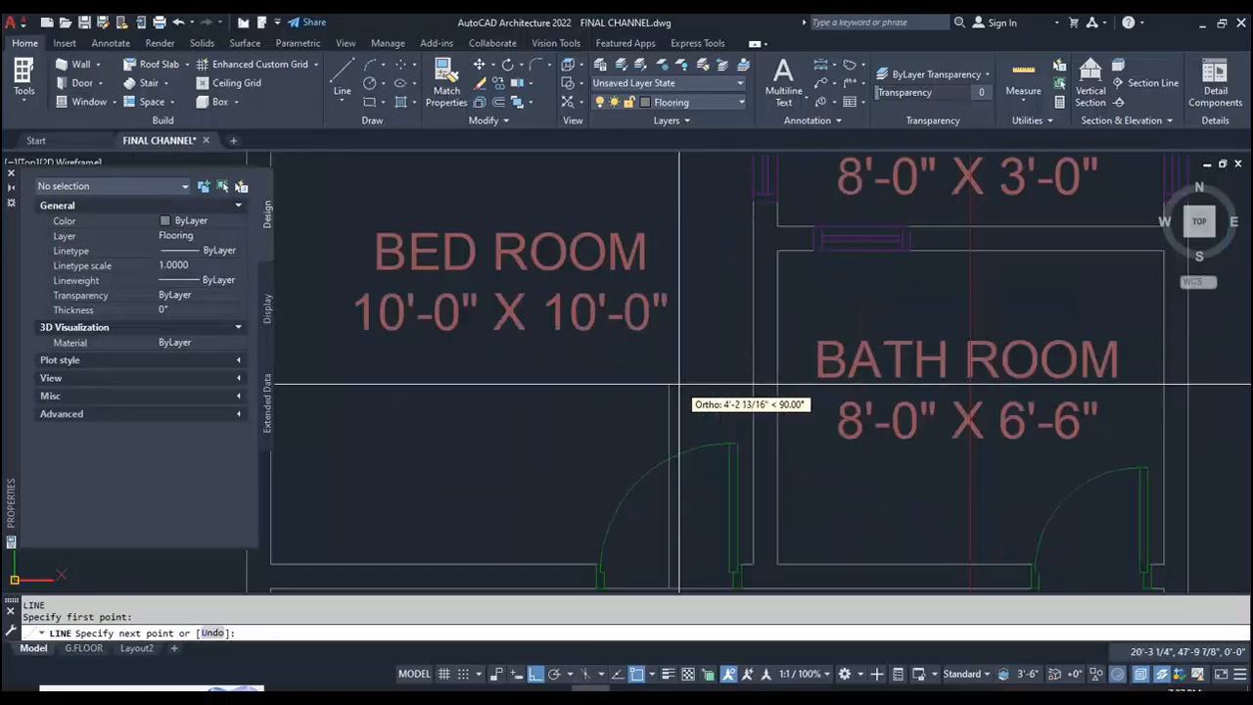
key("Escape")
scroll(680, 392, "down", 2)
scroll(699, 531, "up", 3)
scroll(716, 510, "down", 1)
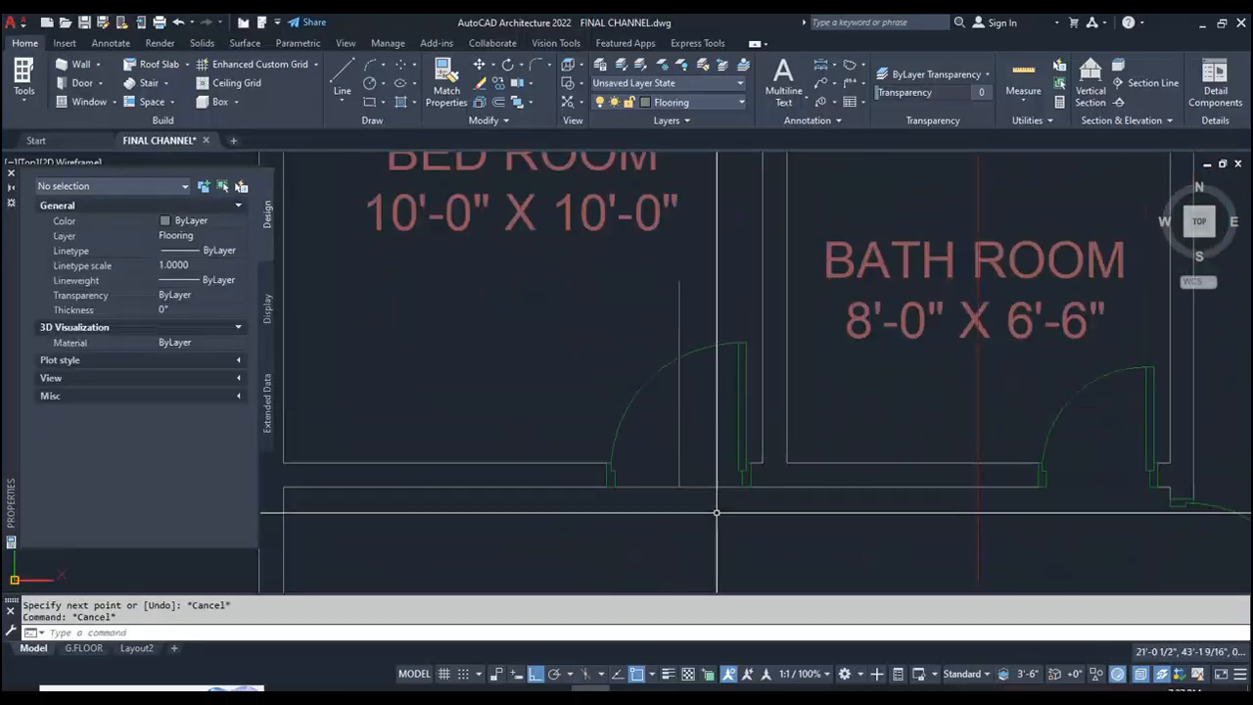
- Offset the vertical centre line of the door opening by 6" to both sides
scroll(716, 510, "up", 2)
type("o")
key("Return")
type("6")
key("Return")
left_click(655, 443)
left_click(674, 443)
left_click(655, 447)
left_click(613, 450)
key("Escape")
- Erase the original centre line between the two offset lines at the bedroom door
left_click(669, 433)
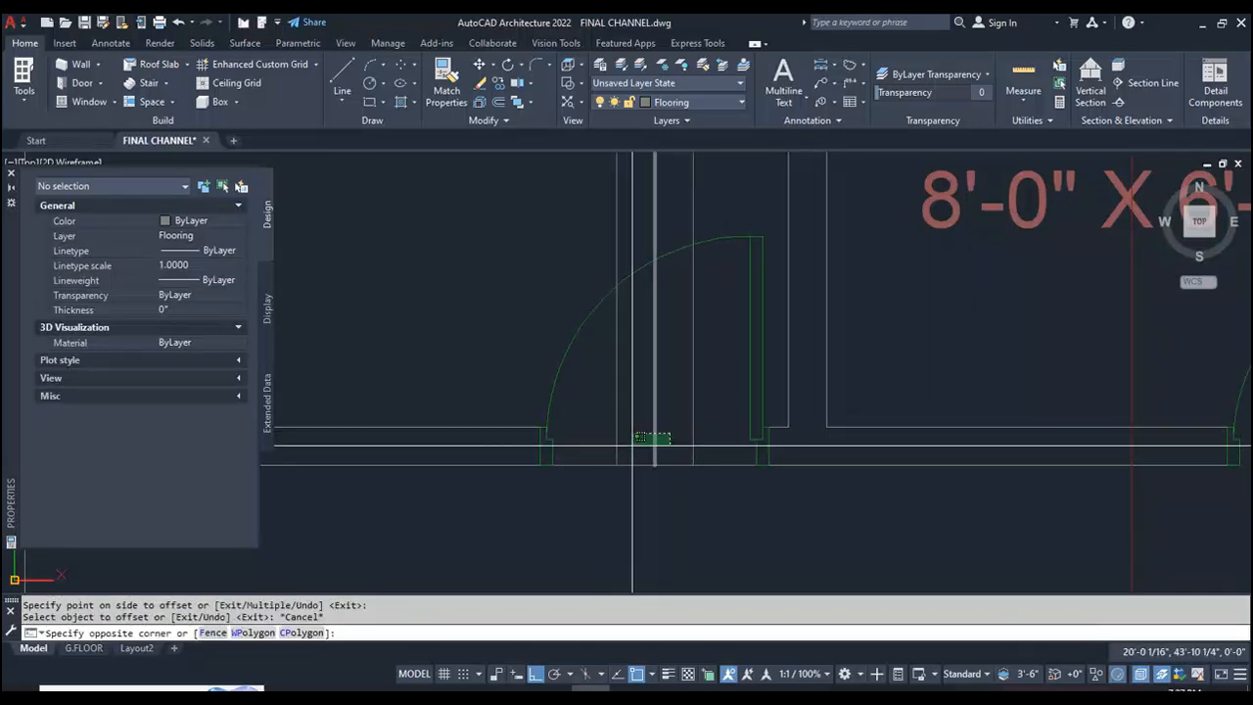
left_click(643, 440)
type("e")
key("Return")
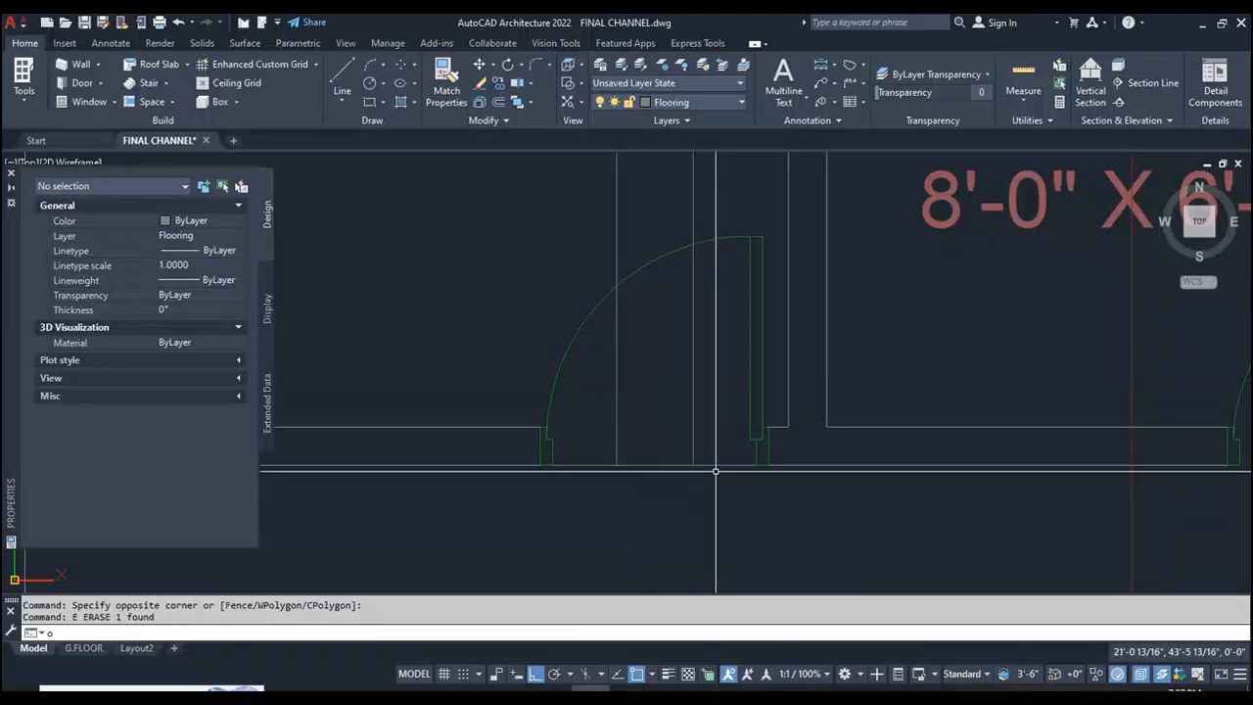
- Offset the door opening's threshold line by 12" into the 10'-0" X 10'-0" bedroom
key("Return")
type("12")
key("Return")
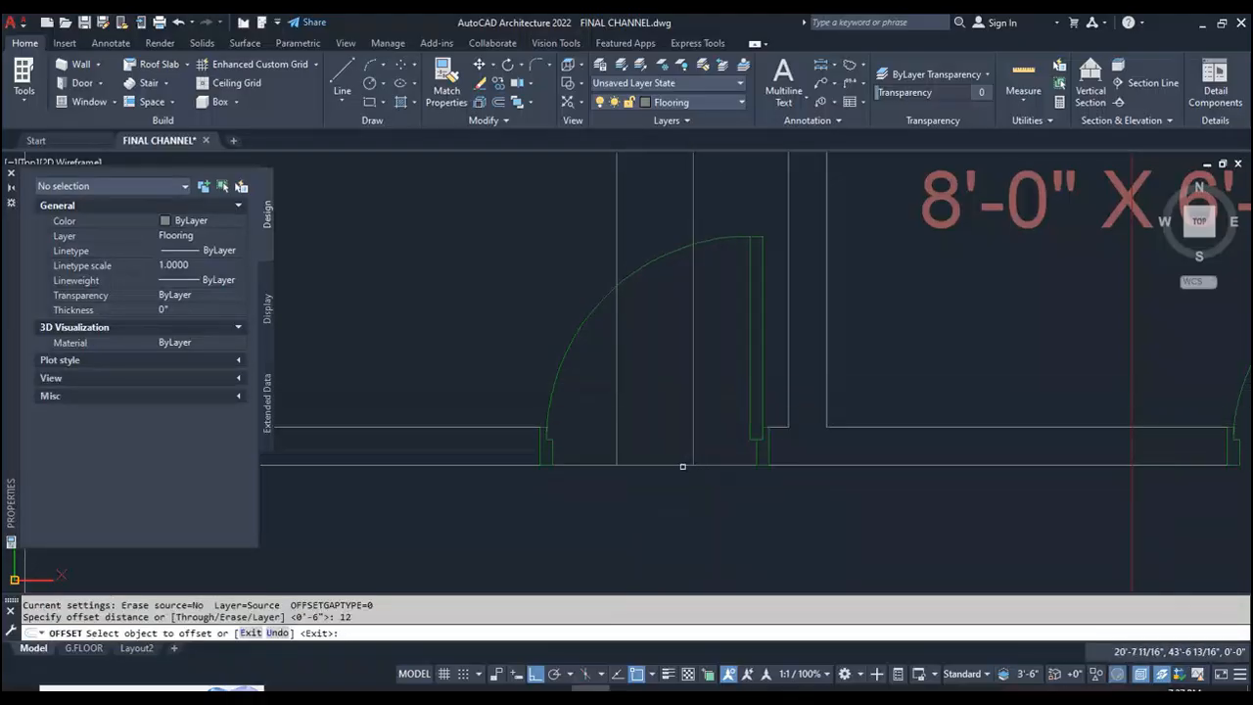
left_click(682, 465)
left_click(673, 442)
key("Escape")
key("Escape")
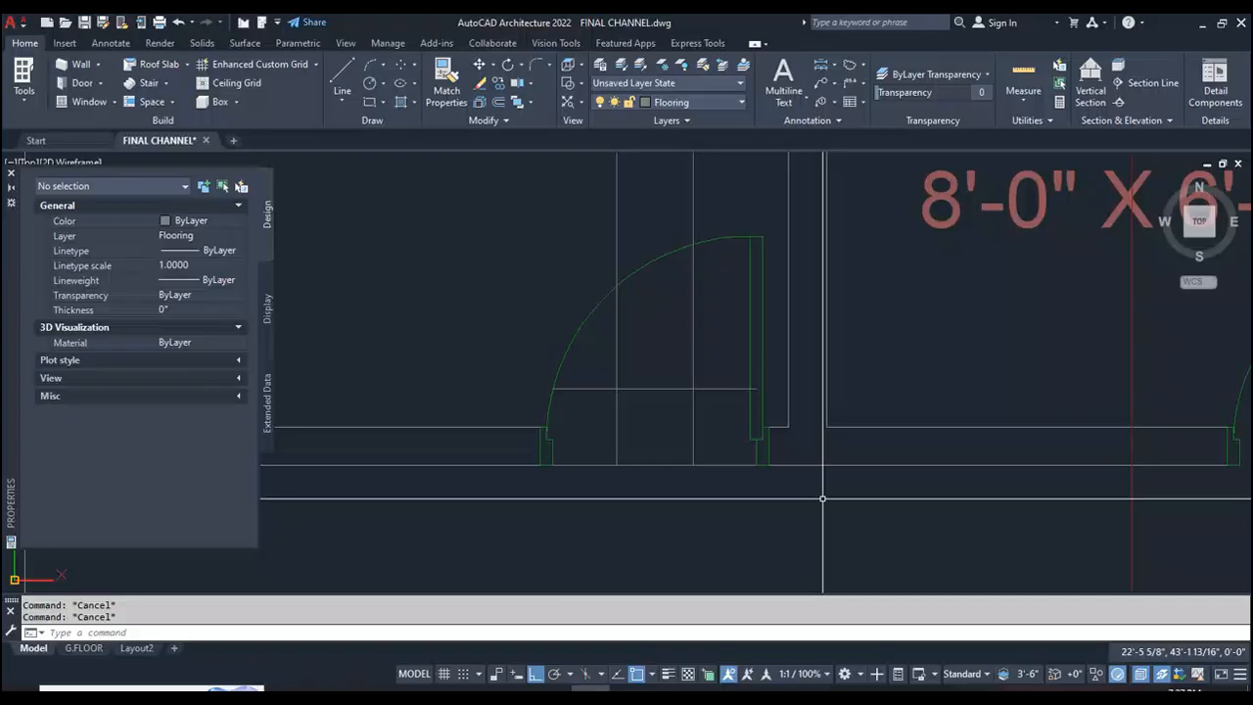
- Extend the horizontal line and the two vertical lines at the door to the 10'-0" X 10'-0" bedroom's walls
type("e")
key("Return")
scroll(772, 449, "down", 4)
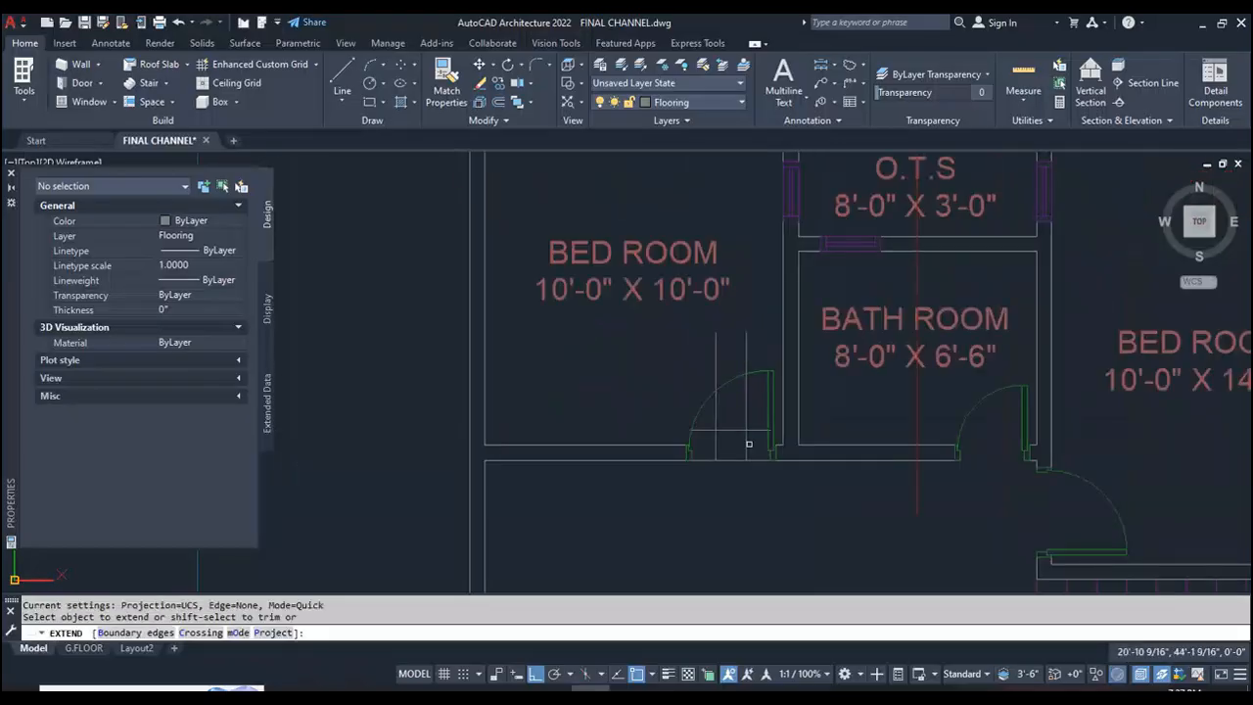
left_click(697, 431)
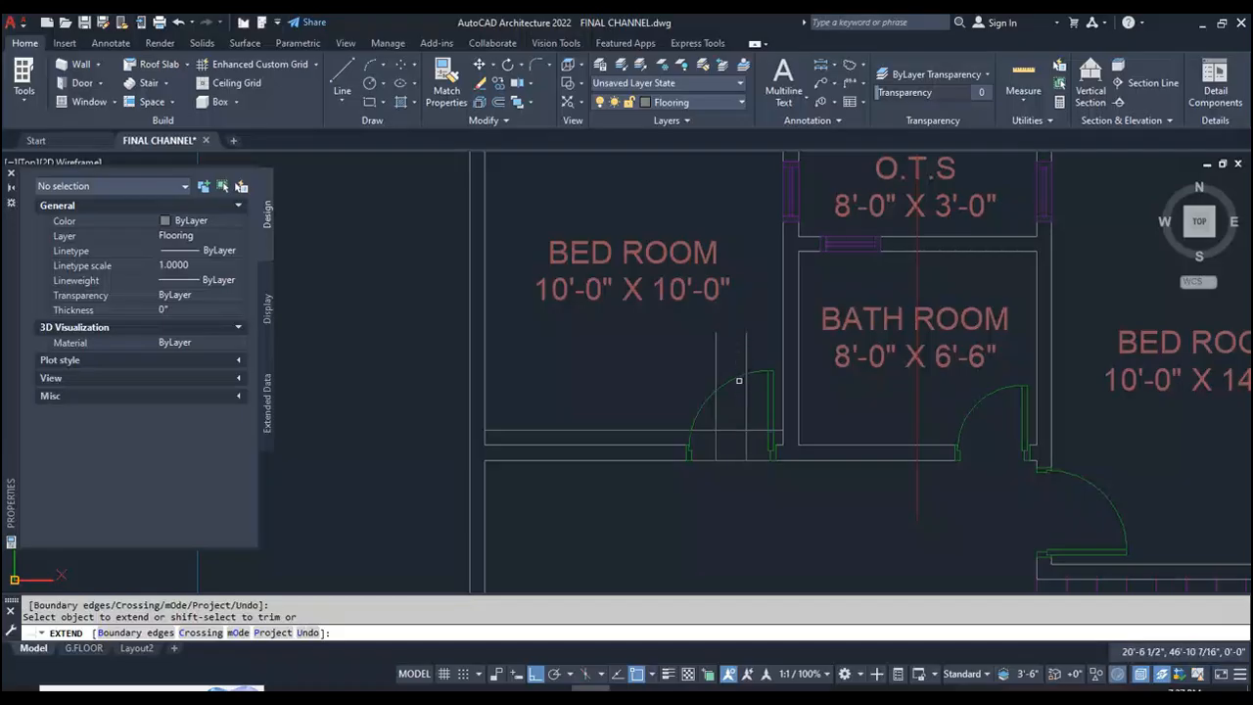
scroll(741, 362, "down", 2)
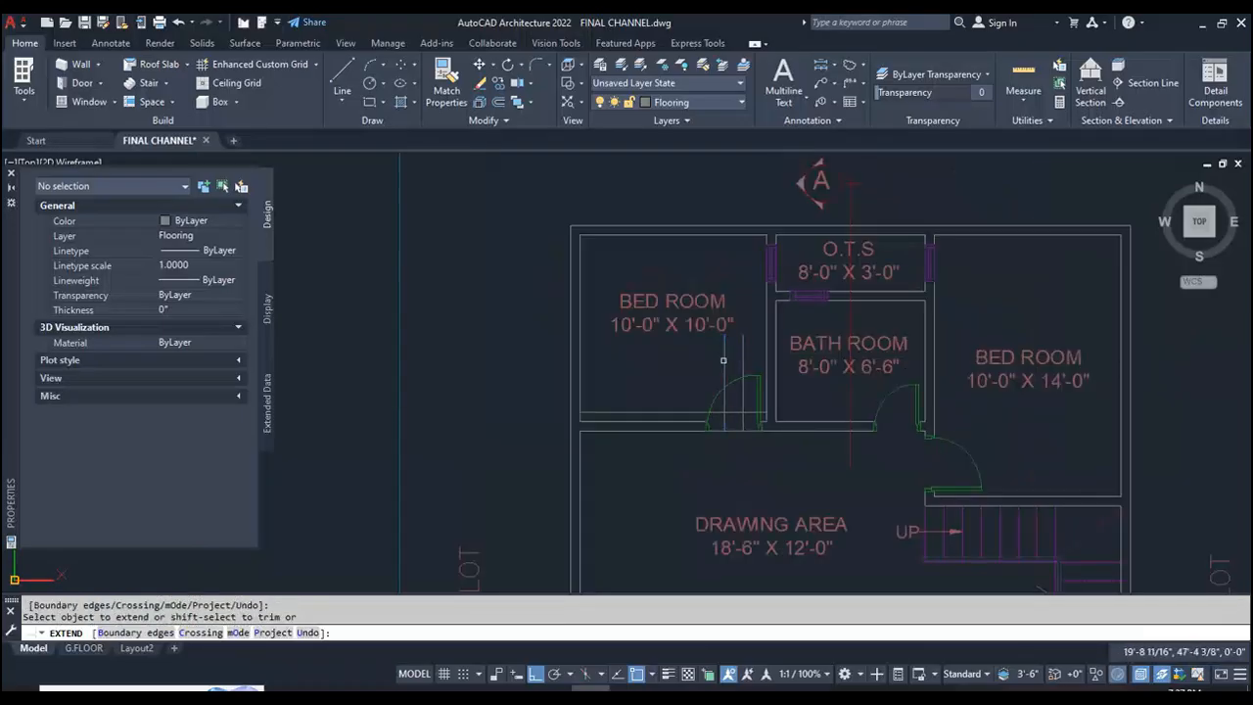
left_click(743, 353)
key("Escape")
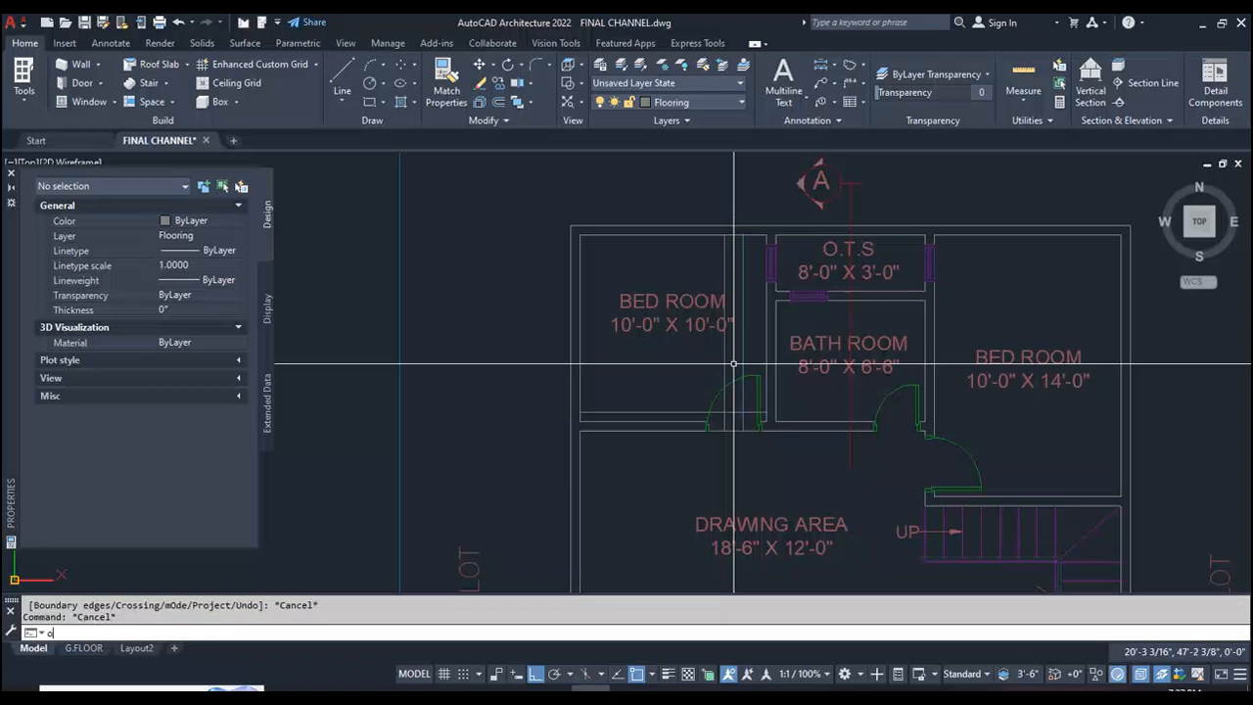
- Offset the vertical flooring lines repeatedly at 12" spacing across the width of the 10'-0" X 10'-0" bedroom
type("o")
key("Return")
type("12")
key("Return")
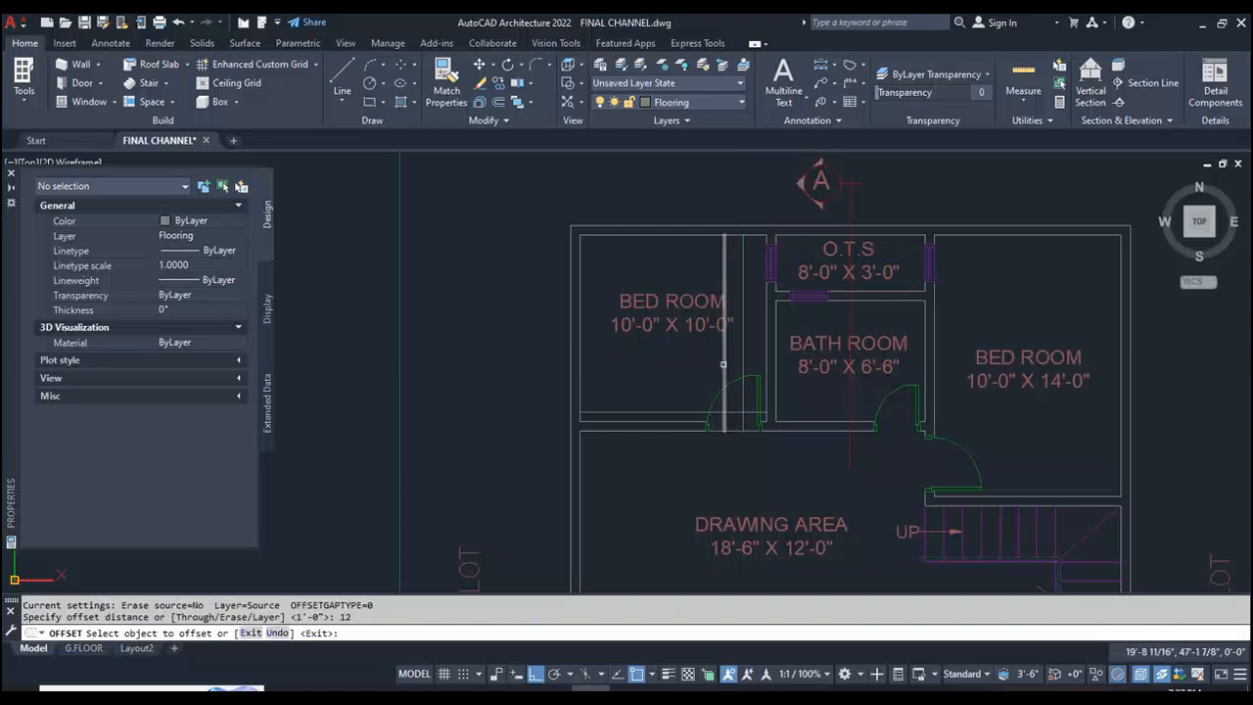
left_click(722, 368)
left_click(707, 362)
left_click(707, 362)
left_click(690, 366)
left_click(688, 367)
left_click(670, 369)
left_click(669, 369)
left_click(656, 370)
left_click(651, 371)
left_click(634, 374)
left_click(631, 375)
left_click(619, 376)
left_click(613, 377)
left_click(604, 376)
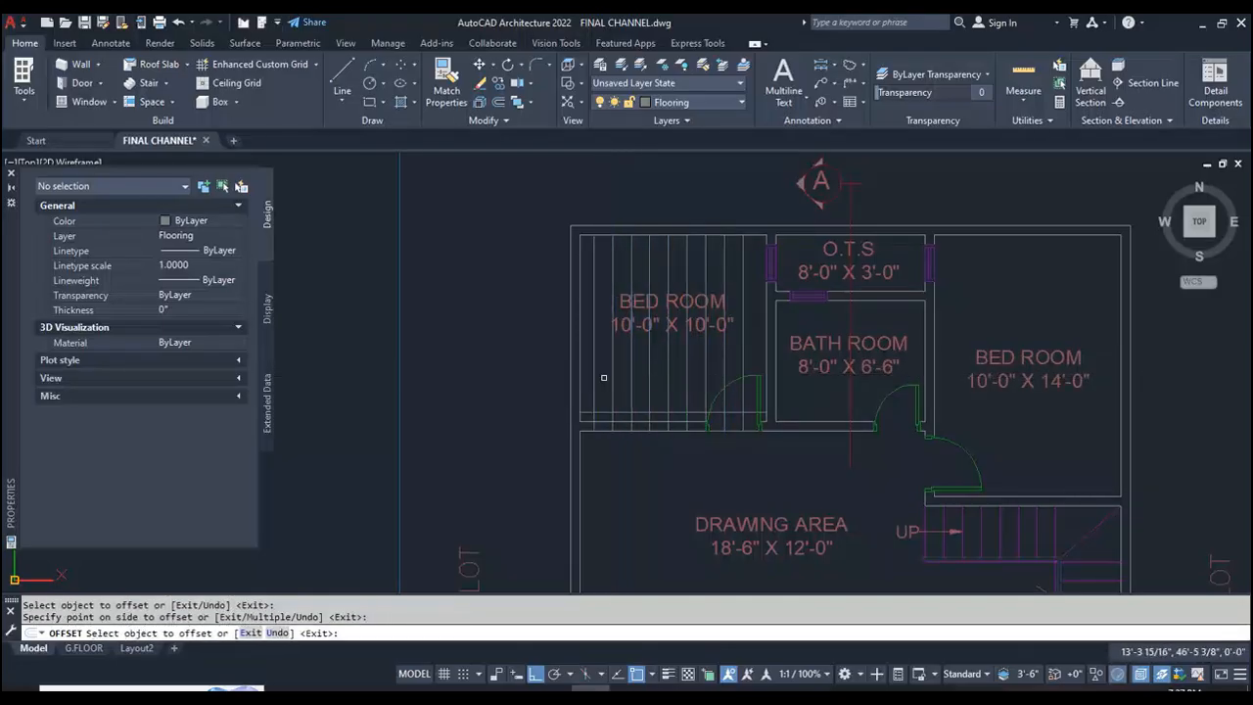
left_click(744, 354)
left_click(732, 373)
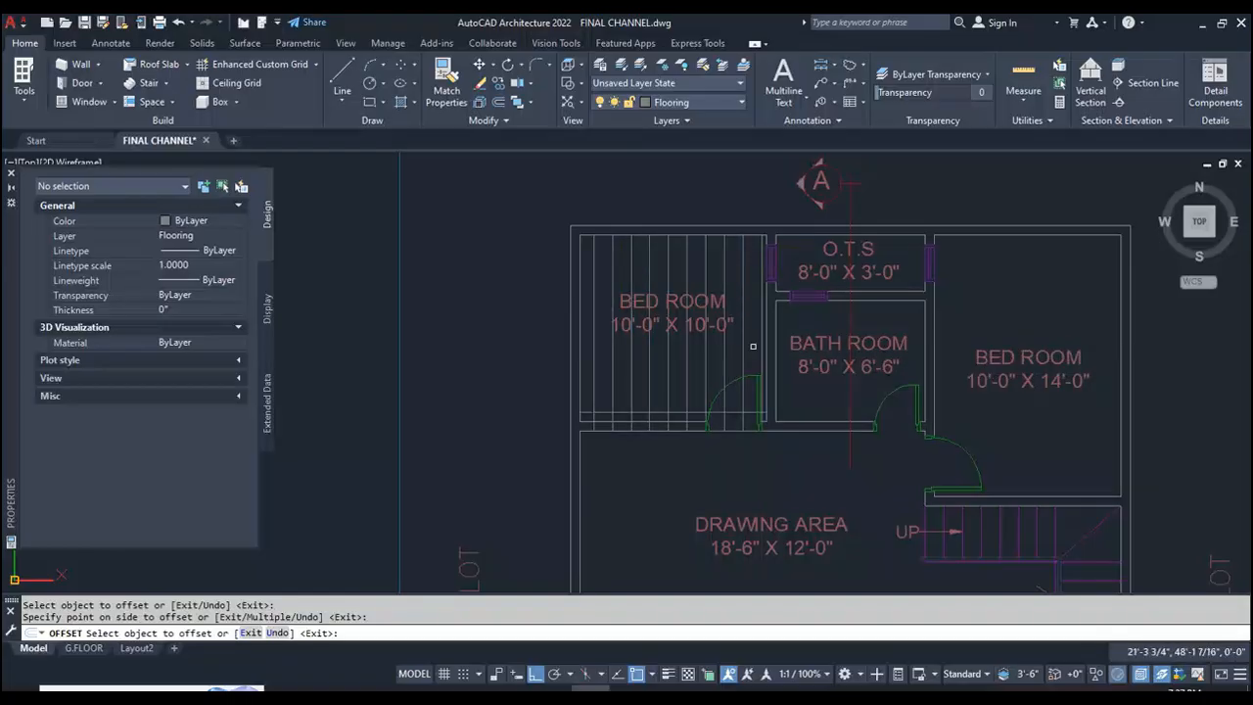
- Offset the horizontal flooring line repeatedly at 12" spacing up to the 10'-0" X 10'-0" bedroom's far wall to complete the square tile grid
scroll(716, 410, "up", 4)
left_click(699, 414)
left_click(687, 358)
left_click(686, 357)
left_click(685, 318)
left_click(688, 313)
left_click(688, 293)
scroll(689, 342, "down", 5)
scroll(721, 391, "up", 4)
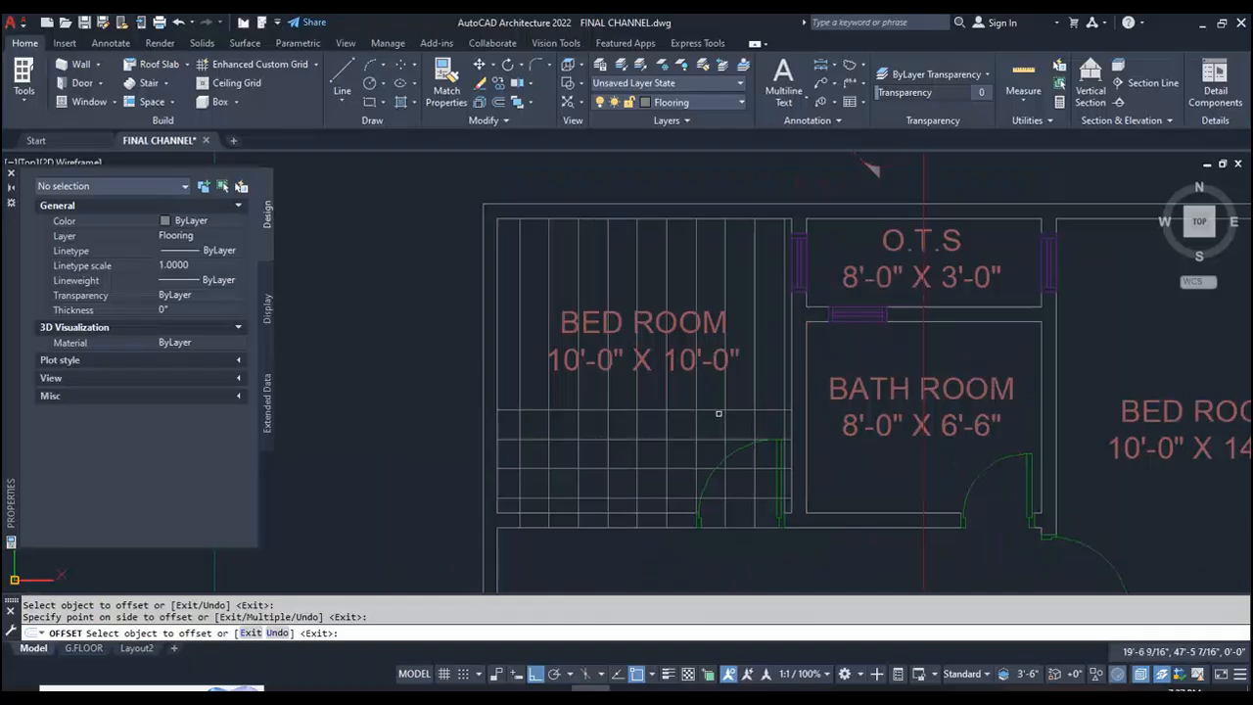
left_click(719, 411)
left_click(712, 391)
left_click(745, 381)
left_click(745, 358)
left_click(745, 350)
left_click(767, 324)
left_click(767, 323)
left_click(760, 290)
left_click(767, 292)
left_click(760, 266)
left_click(761, 263)
left_click(762, 243)
- Examine the square tile grid around the 10'-0" X 10'-0" bedroom's door and walls, and leave the Offset command
scroll(762, 244, "down", 2)
scroll(760, 441, "up", 6)
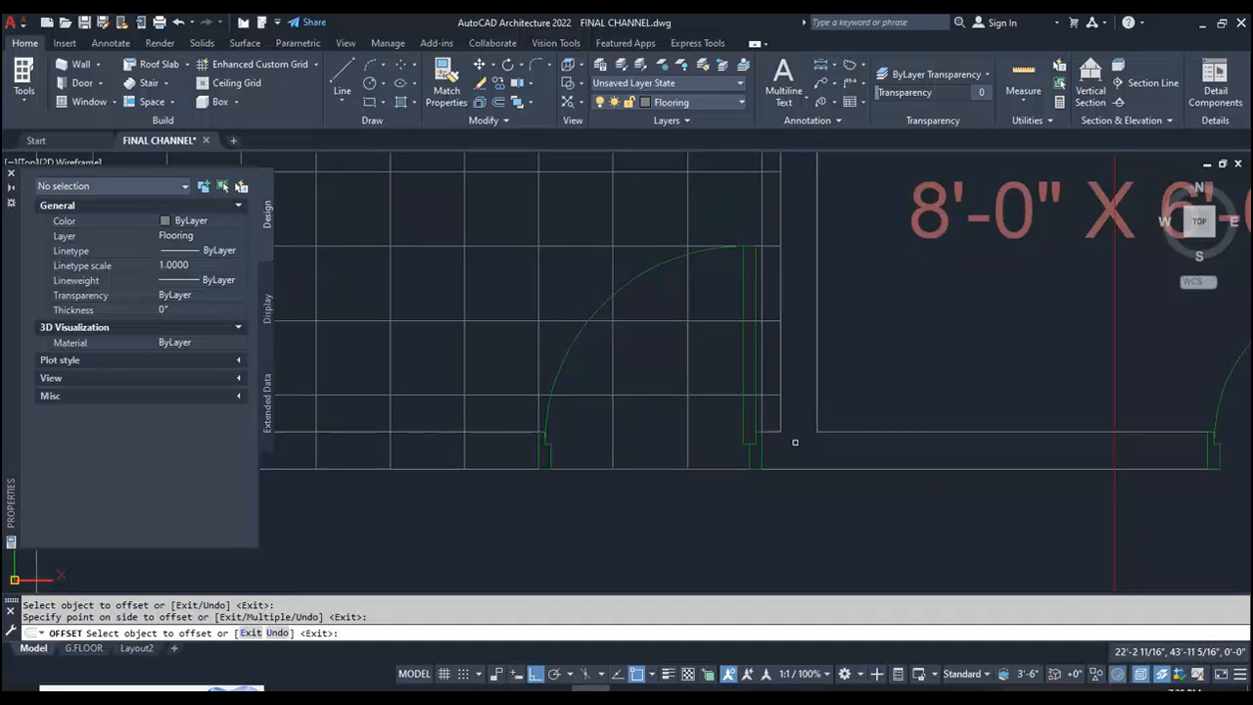
scroll(688, 444, "down", 3)
scroll(714, 440, "up", 3)
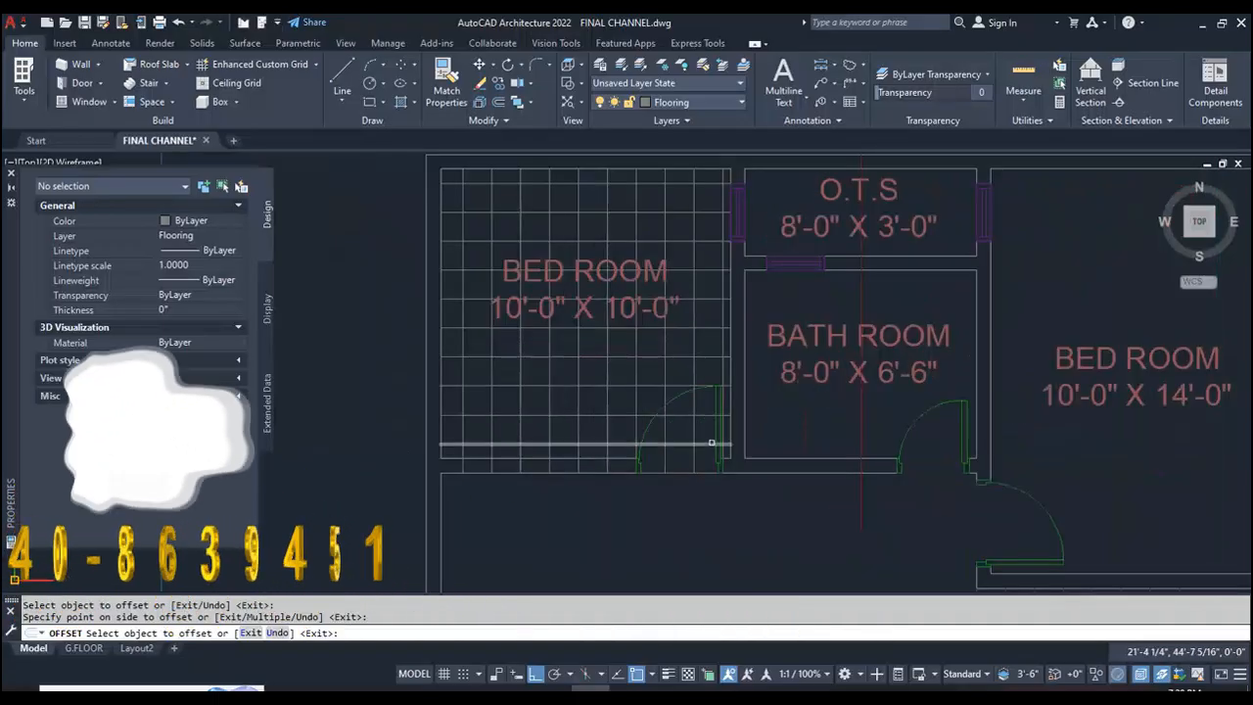
left_click(714, 440)
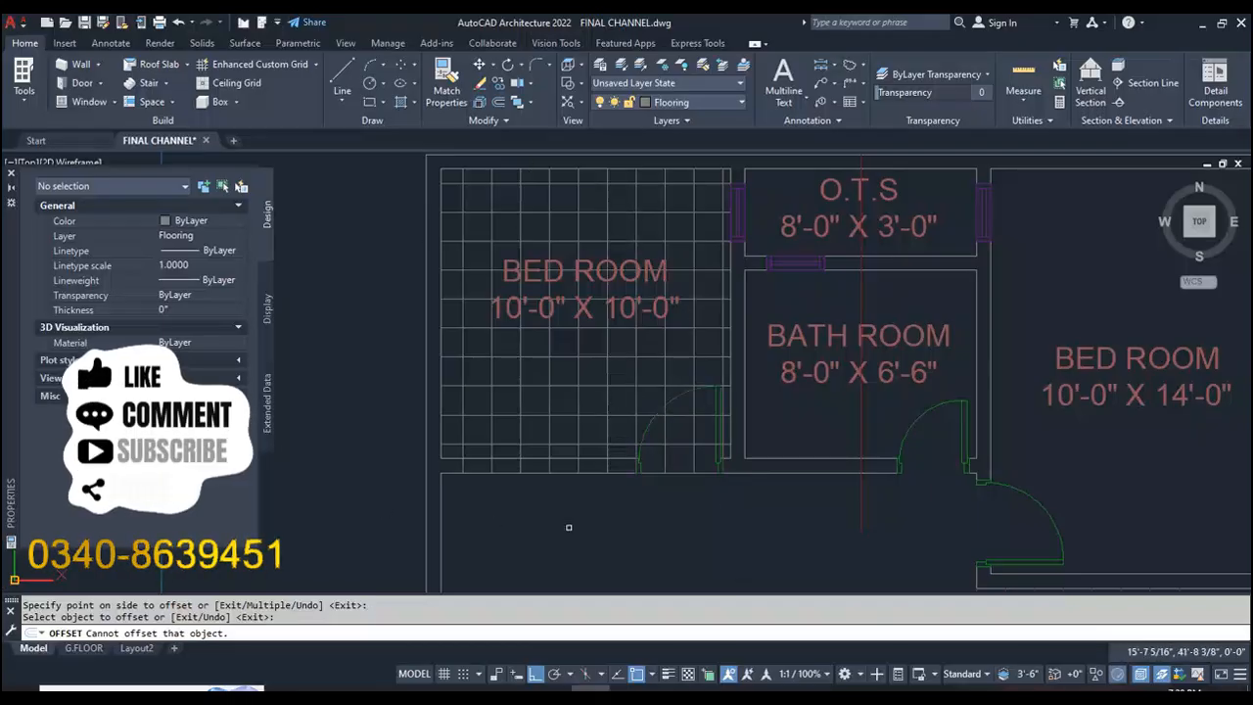
scroll(742, 477, "down", 5)
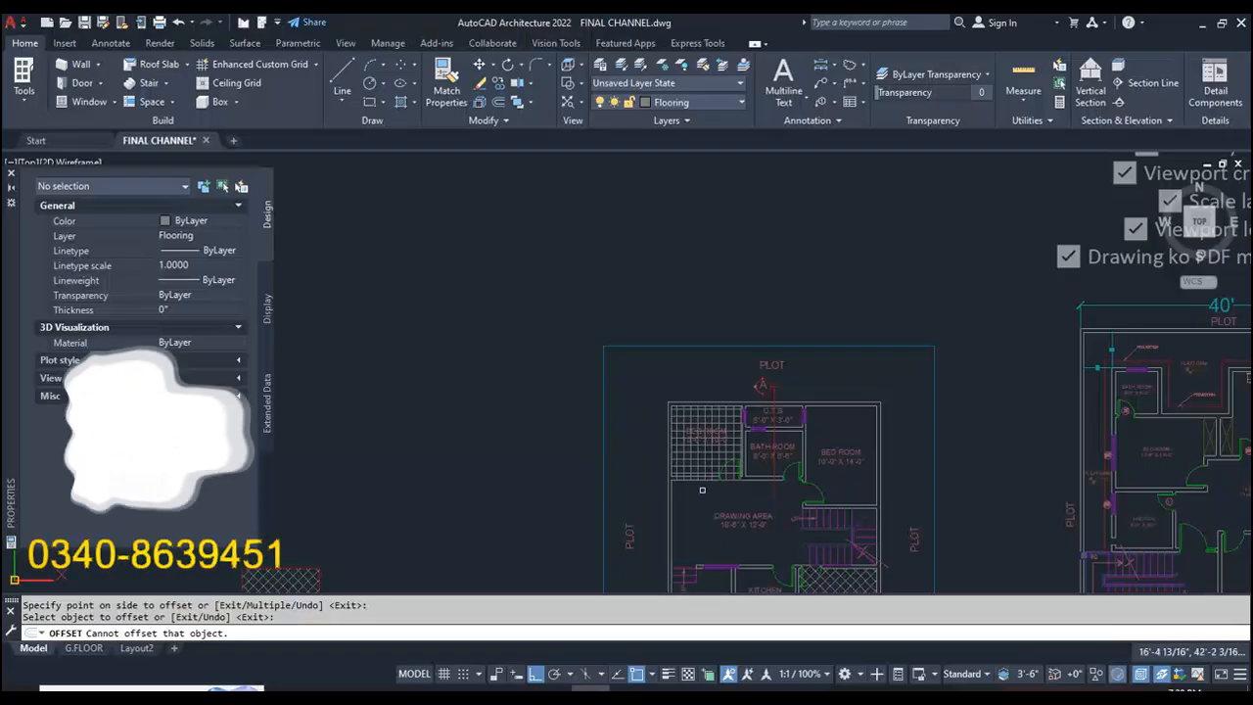
key("Escape")
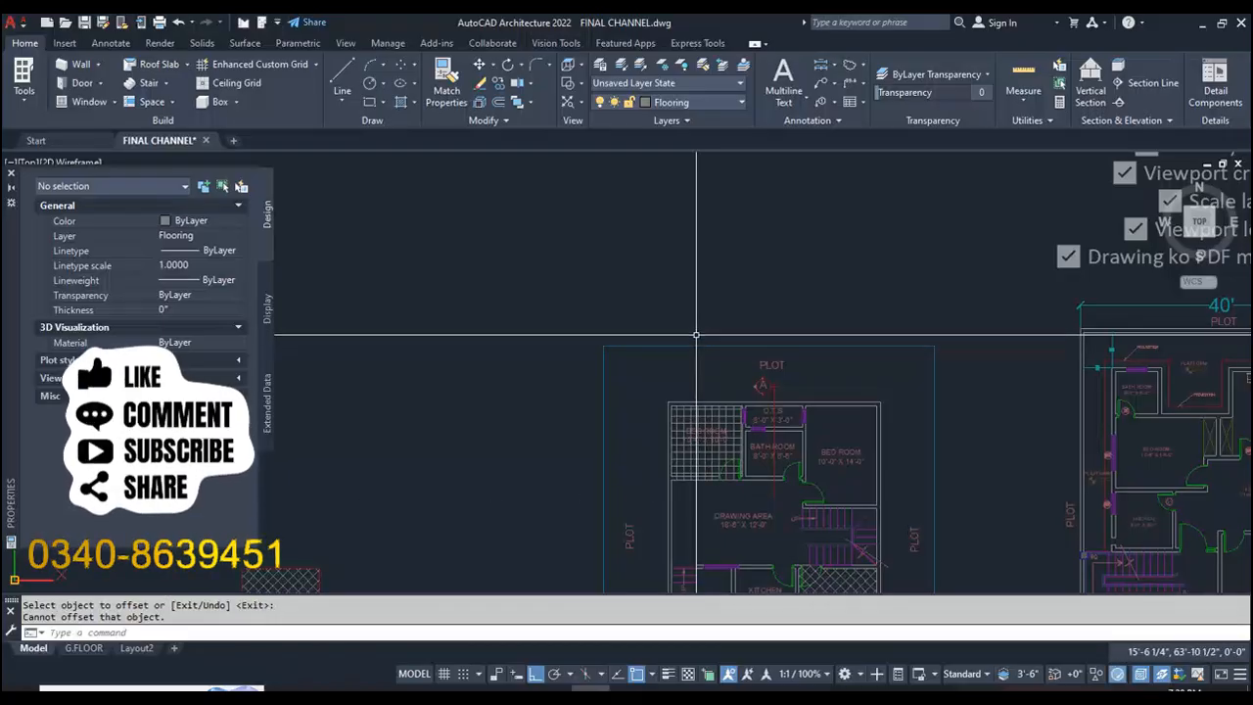
- Unlock all layers together in the layer properties and return to the ground floor plan
left_click(599, 65)
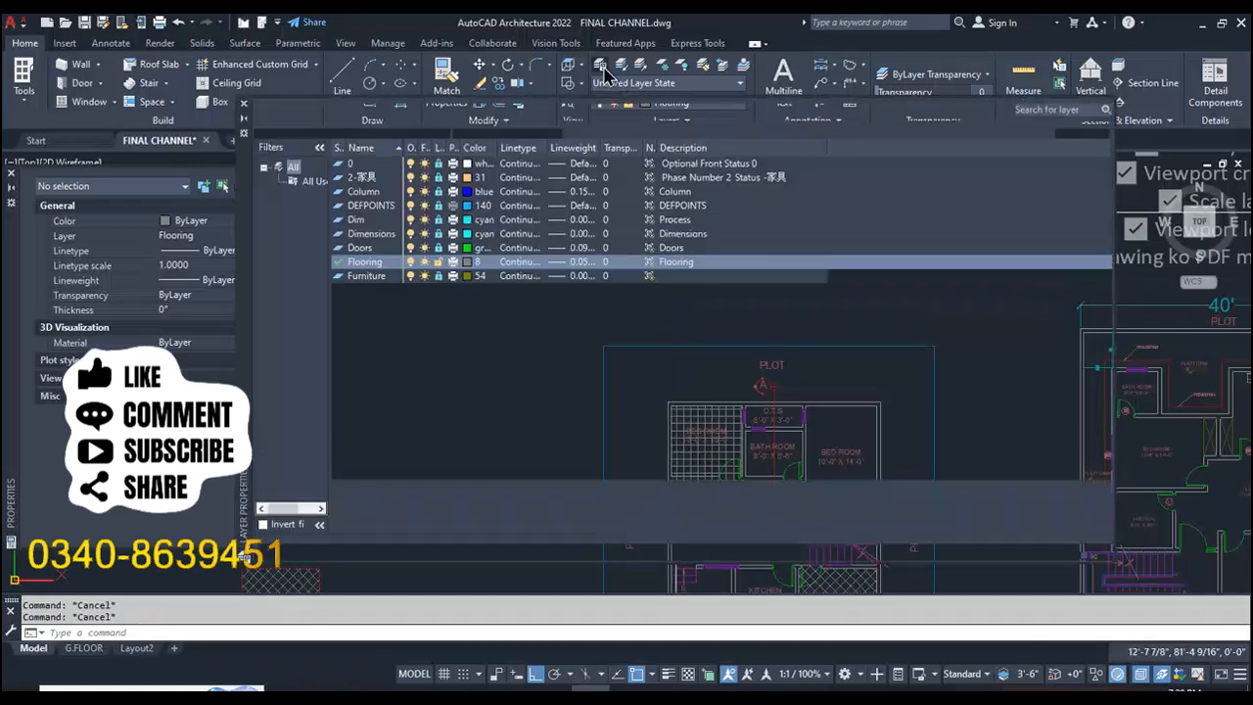
right_click(527, 518)
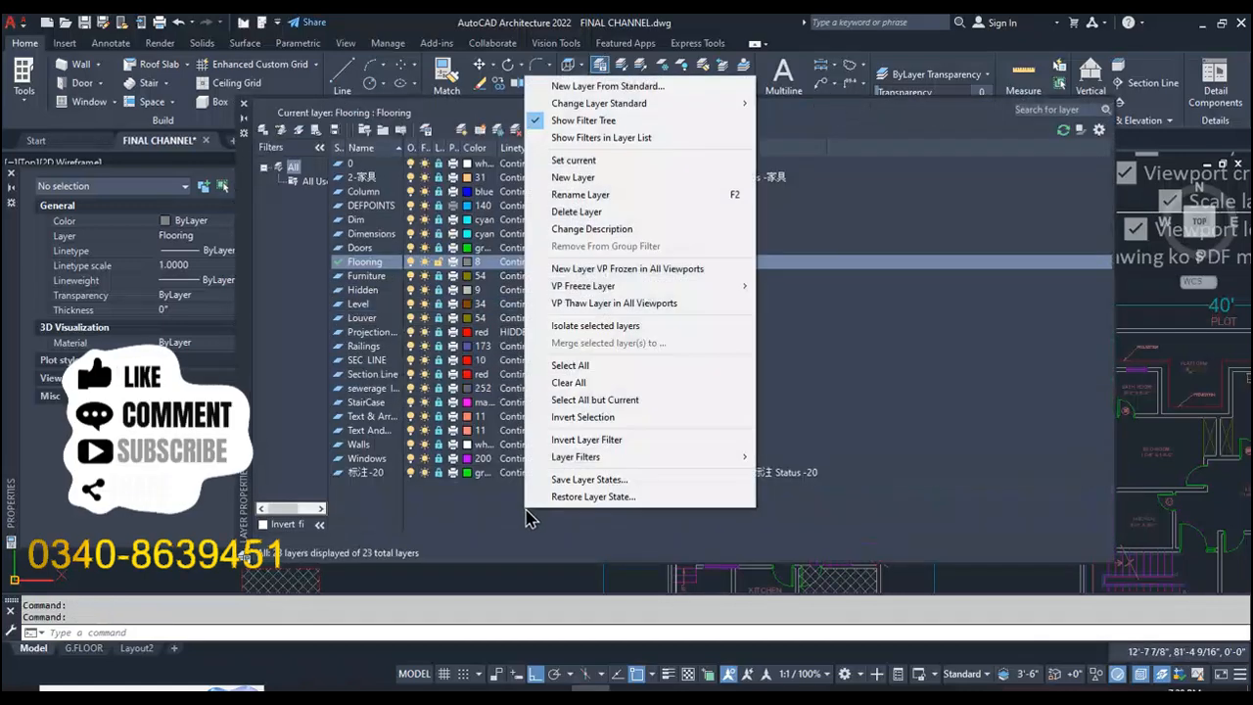
left_click(579, 365)
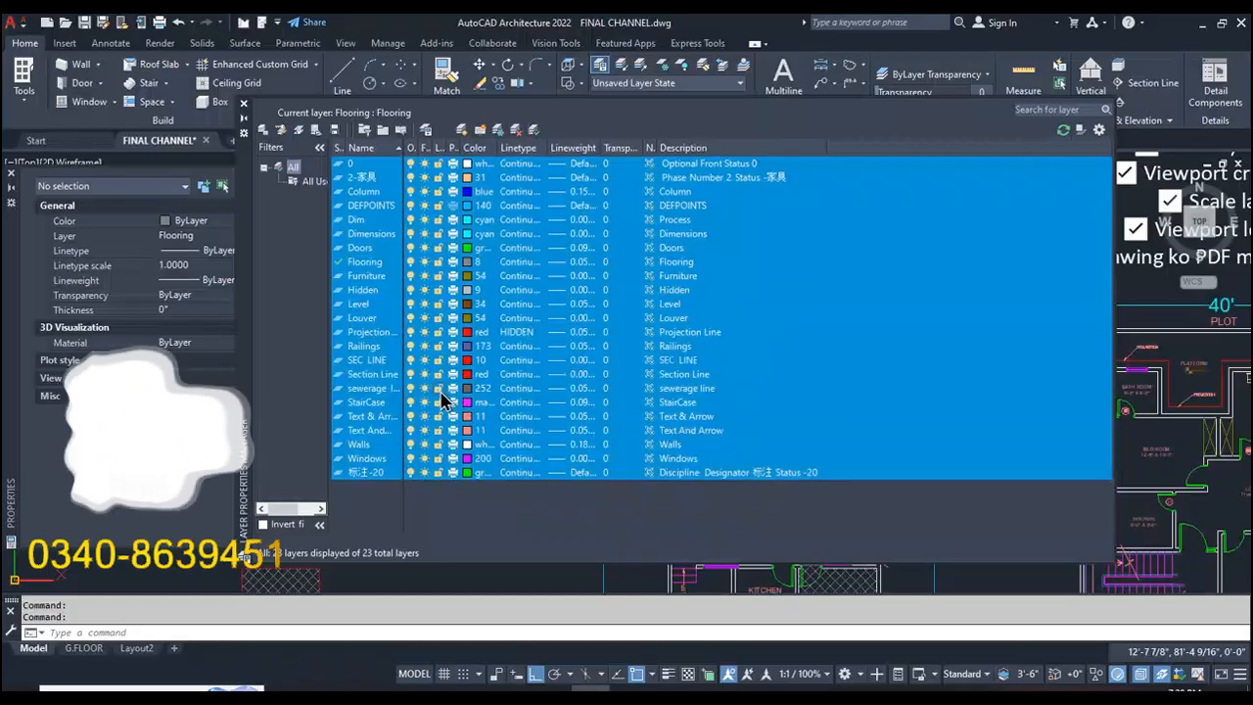
left_click(525, 507)
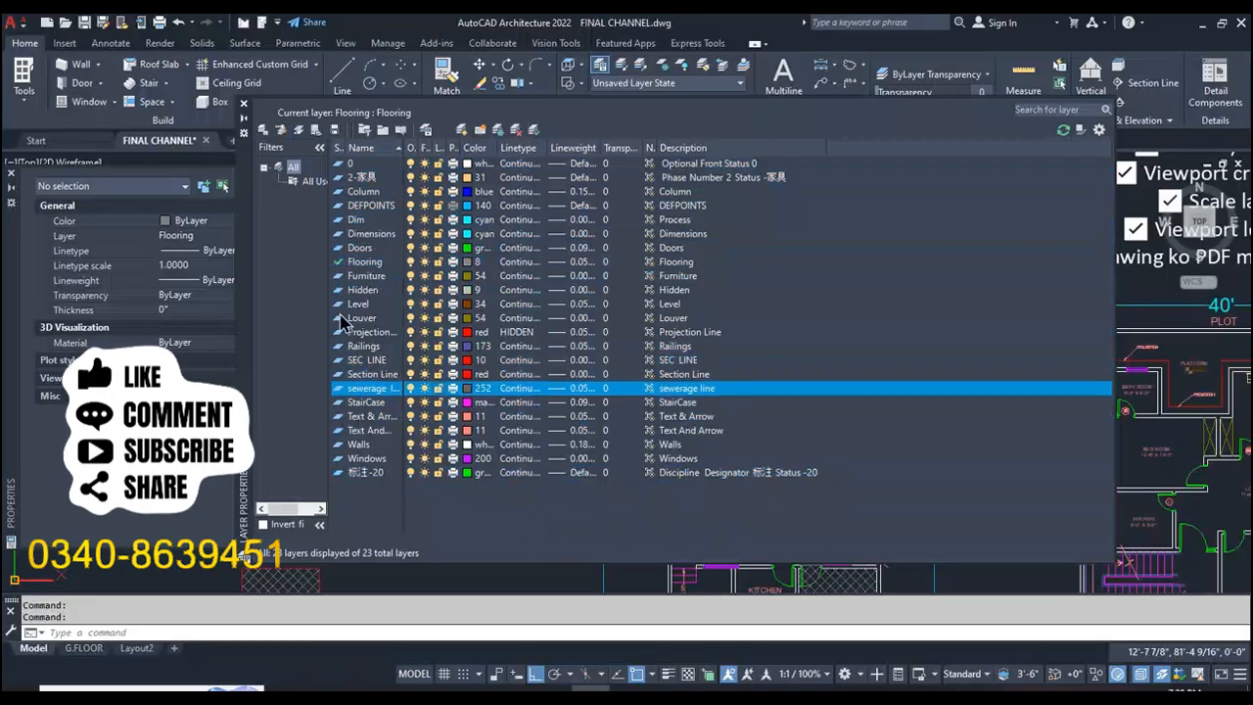
left_click(244, 104)
scroll(646, 372, "down", 3)
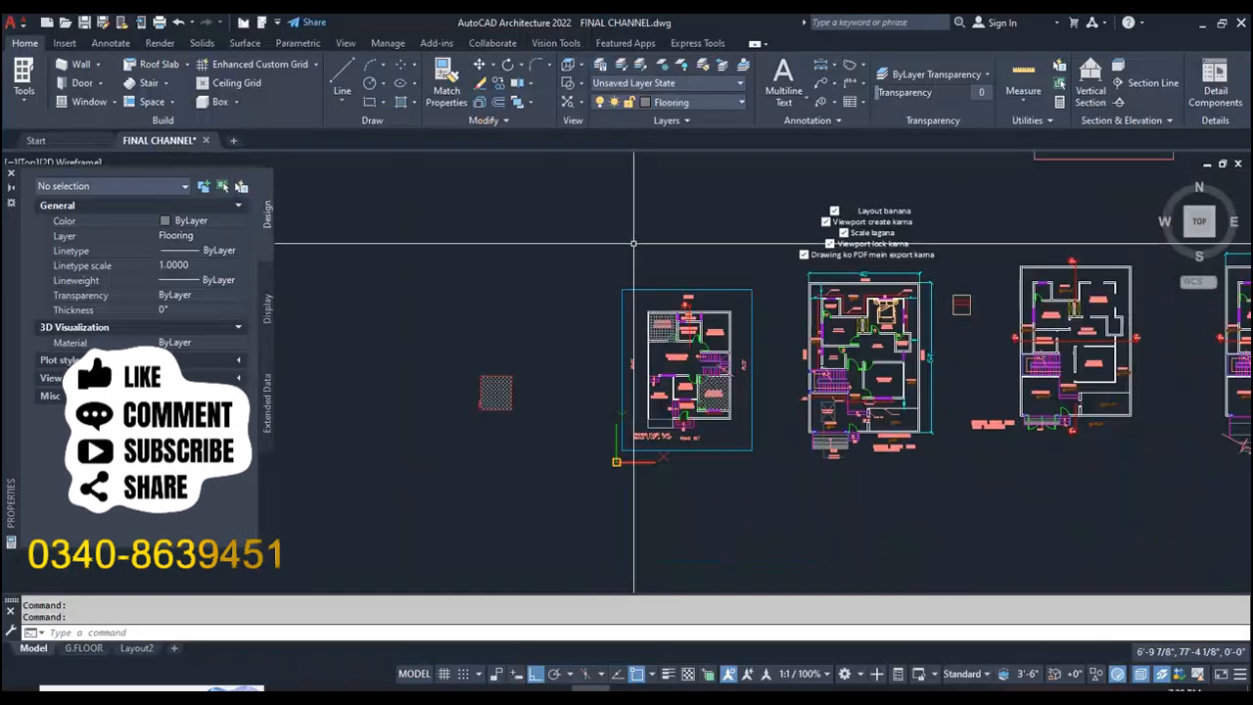
scroll(730, 371, "up", 5)
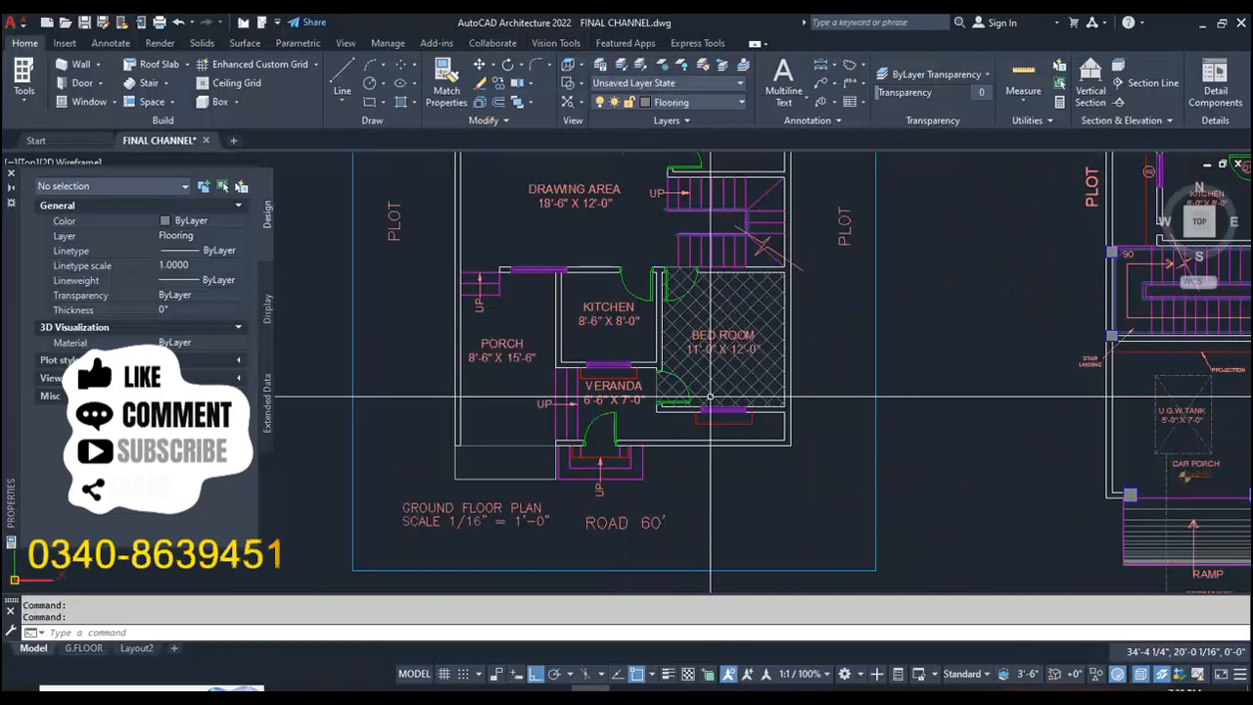
scroll(717, 389, "down", 2)
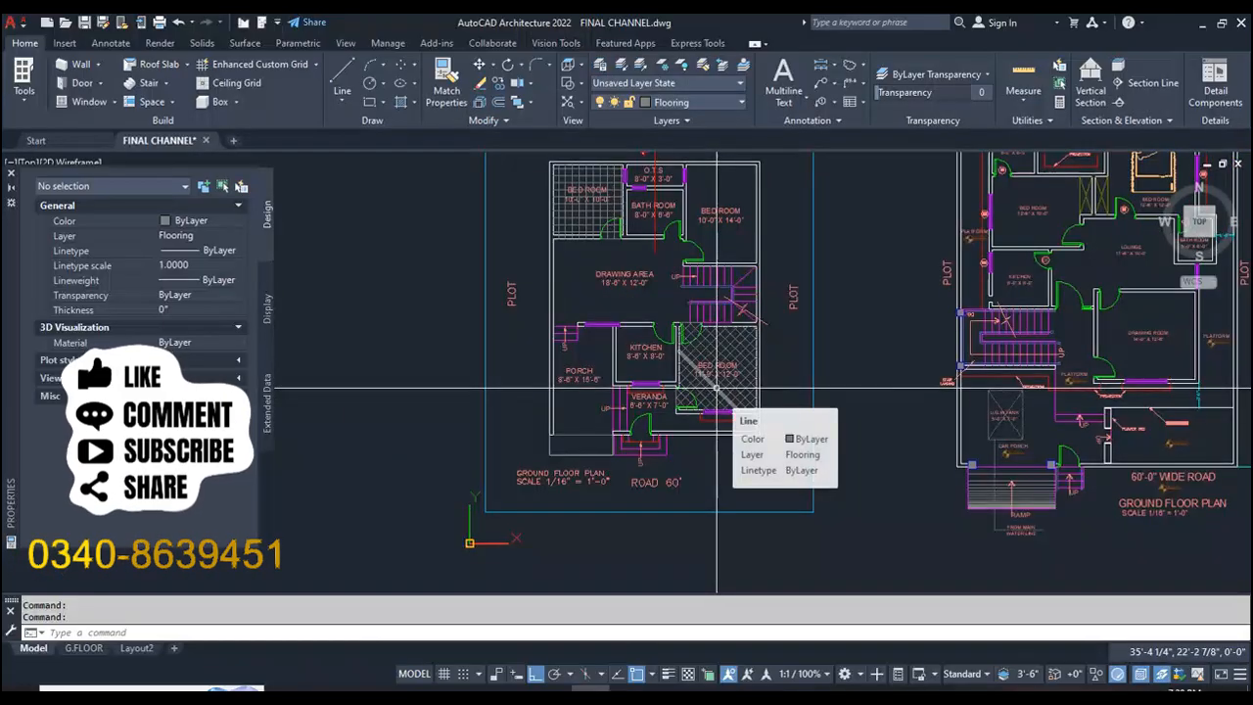